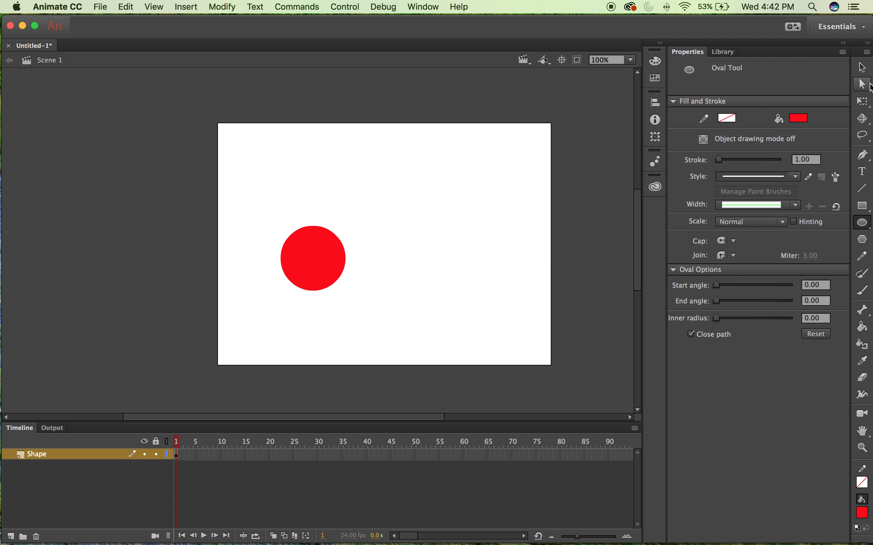
Move the red circle into the lower-left area of the stage at frame 1.
{"action": "left_click", "coordinate": [865, 69]}
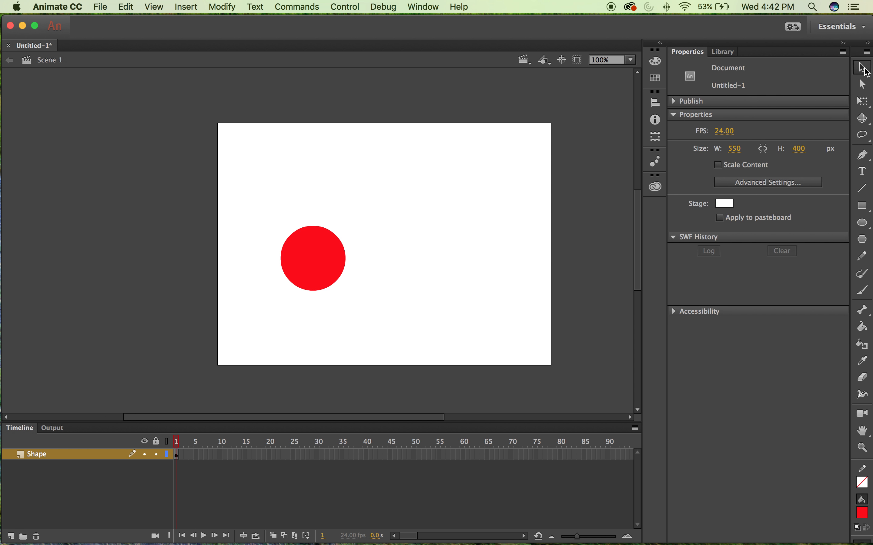
{"action": "left_click", "coordinate": [318, 239]}
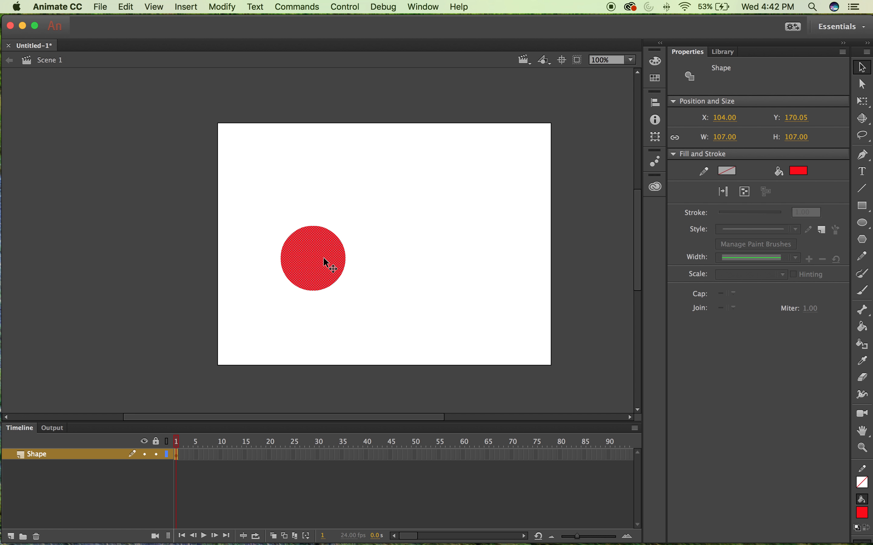
{"action": "left_click_drag", "start_coordinate": [318, 252], "coordinate": [281, 288]}
{"action": "left_click", "coordinate": [340, 293]}
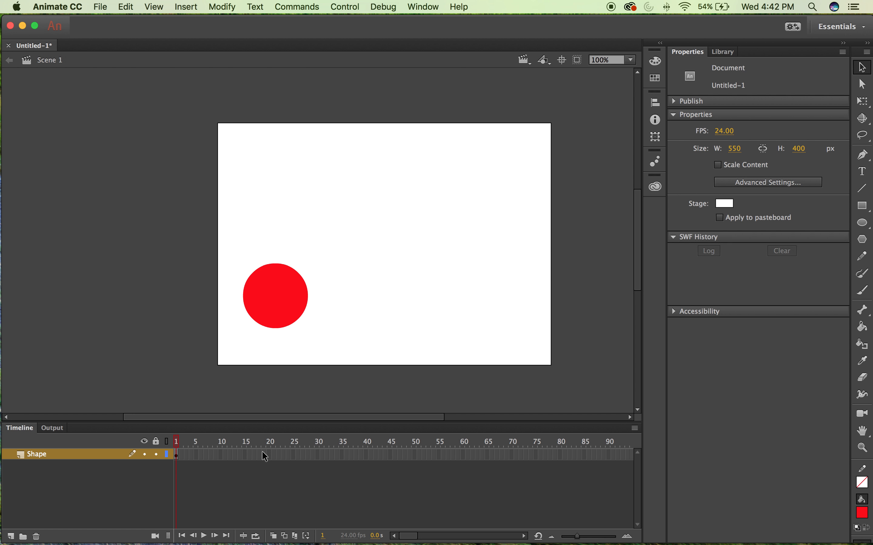
Insert a keyframe at frame 25 of the Shape layer and move the circle there to about X 382, Y 79.
{"action": "right_click", "coordinate": [291, 455]}
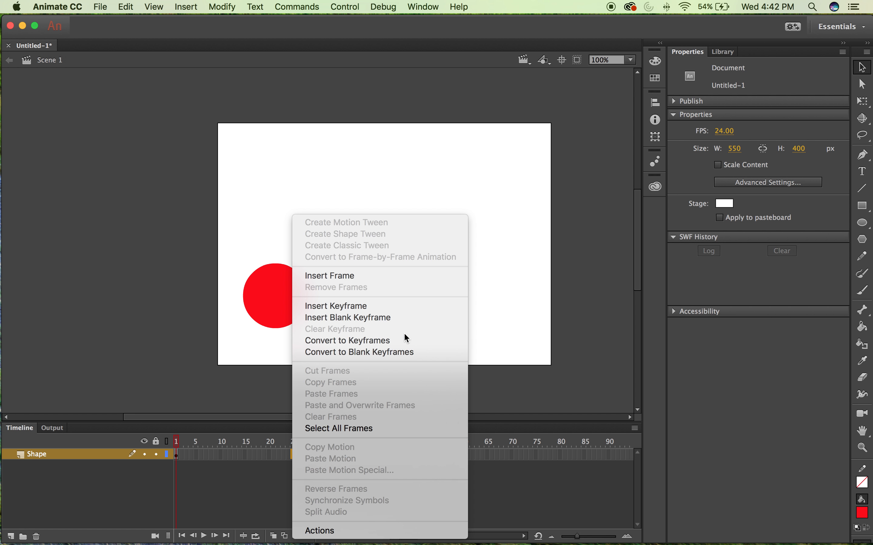
{"action": "left_click", "coordinate": [366, 306]}
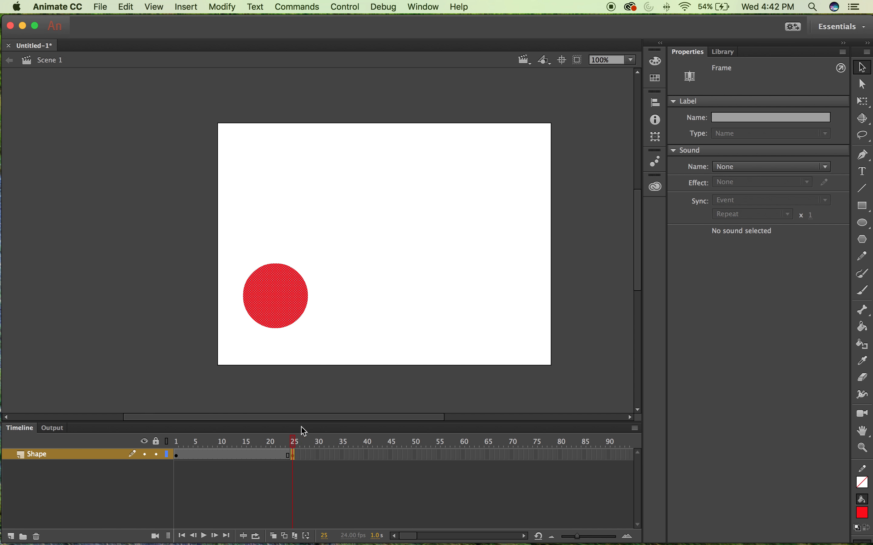
{"action": "left_click_drag", "start_coordinate": [282, 297], "coordinate": [488, 204]}
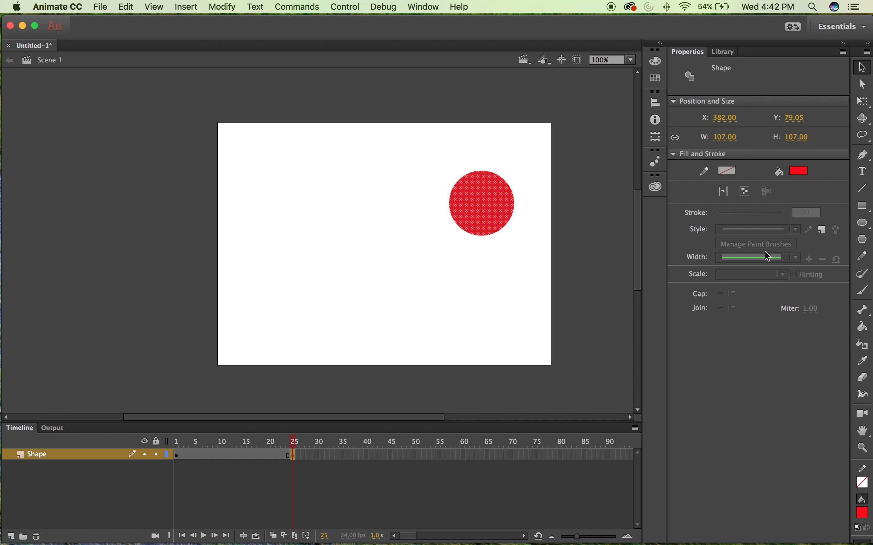
Draw a red square overlapping the circle's upper-left part at frame 25 and check that both select as one merged shape.
{"action": "left_click", "coordinate": [863, 206]}
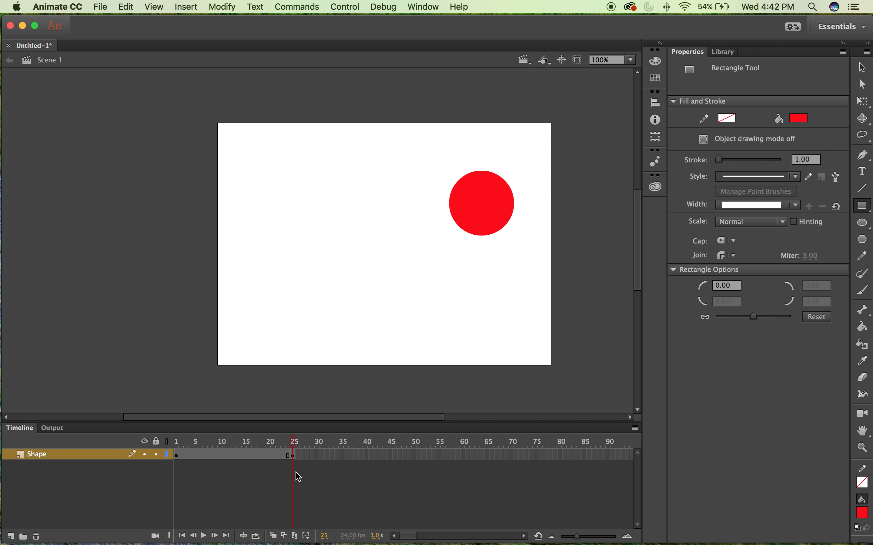
{"action": "left_click_drag", "start_coordinate": [422, 148], "coordinate": [487, 212]}
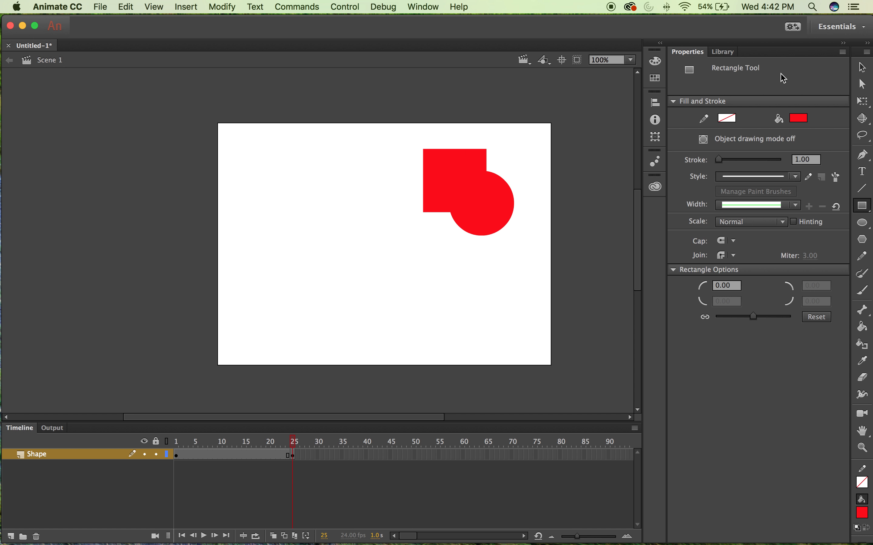
{"action": "left_click", "coordinate": [864, 68]}
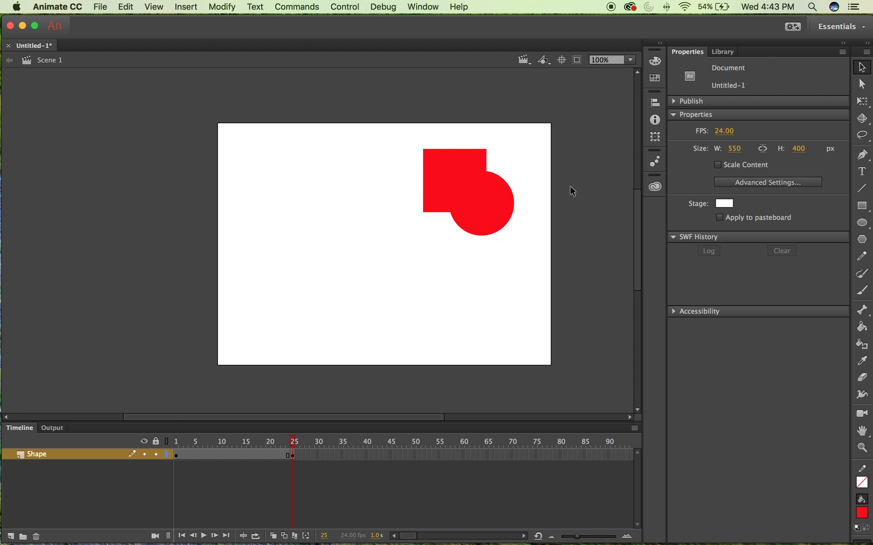
{"action": "left_click", "coordinate": [472, 182]}
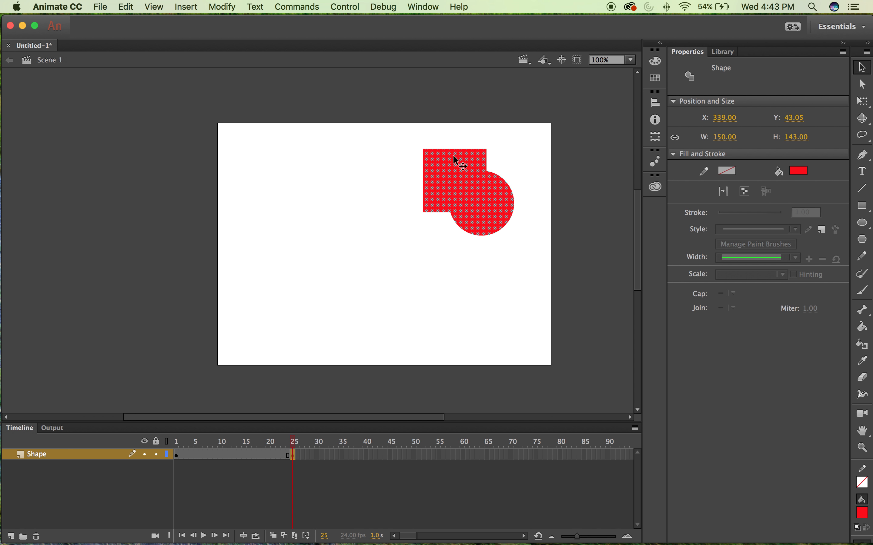
{"action": "left_click", "coordinate": [523, 181]}
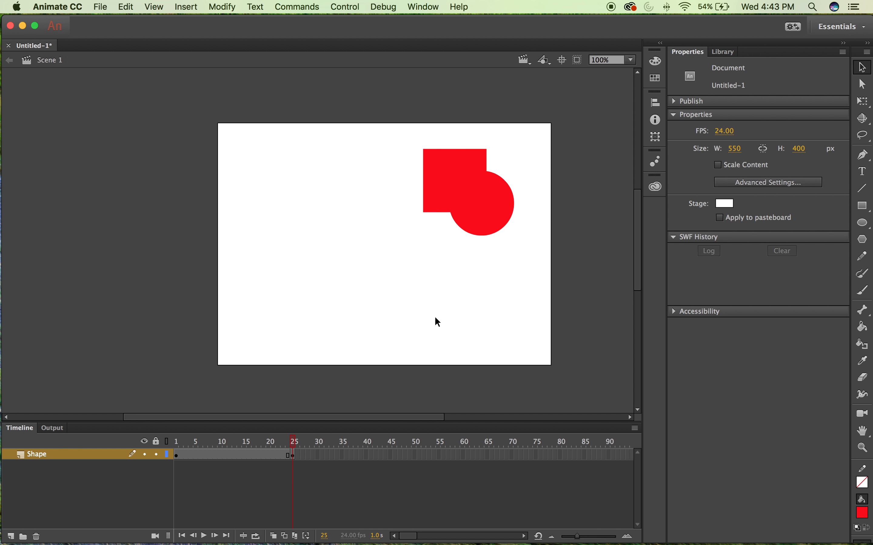
Create a shape tween between the keyframes at frames 1 and 25 and play the animation.
{"action": "left_click", "coordinate": [204, 455]}
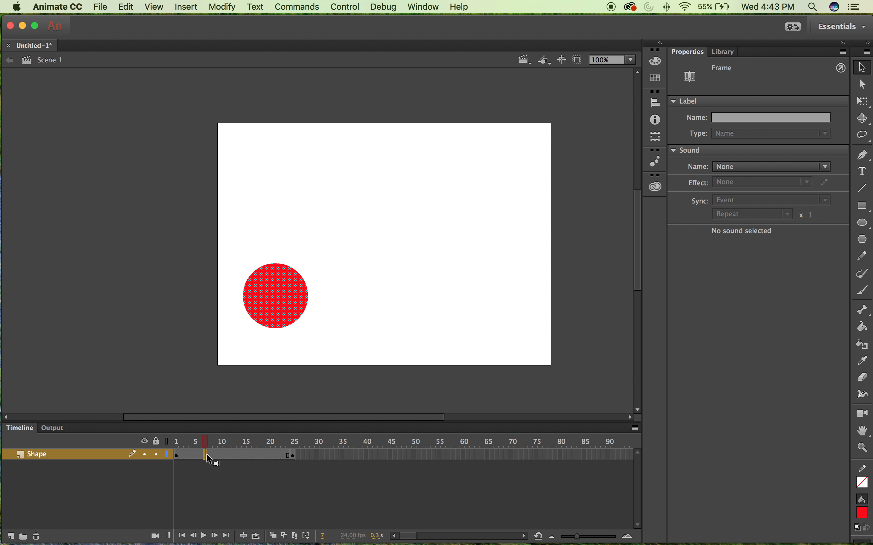
{"action": "right_click", "coordinate": [231, 454]}
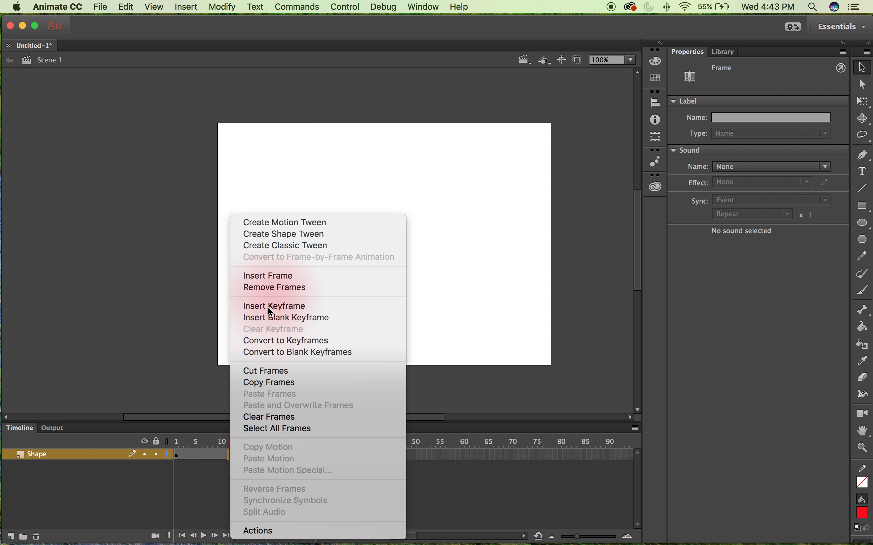
{"action": "left_click", "coordinate": [278, 237]}
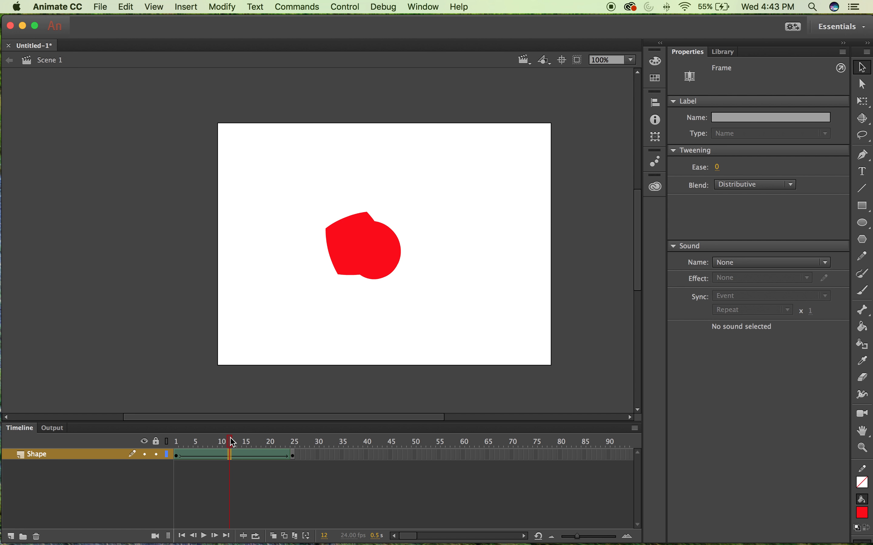
{"action": "key", "text": "Return"}
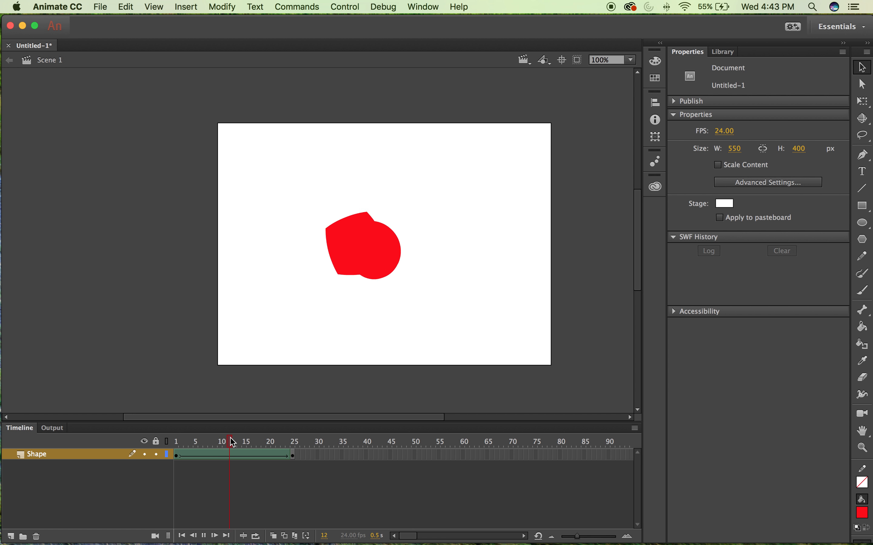
{"action": "key", "text": "Return"}
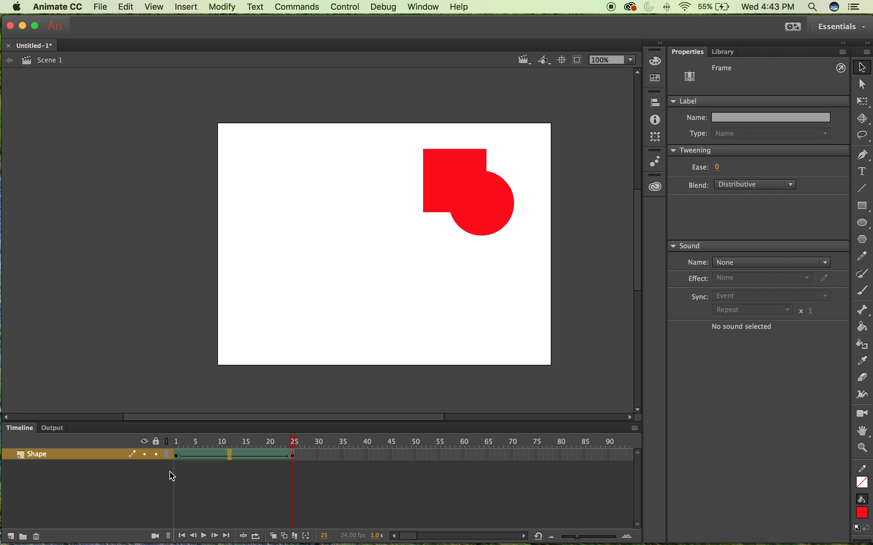
Delete the Shape layer together with its shape tween.
{"action": "left_click", "coordinate": [145, 454]}
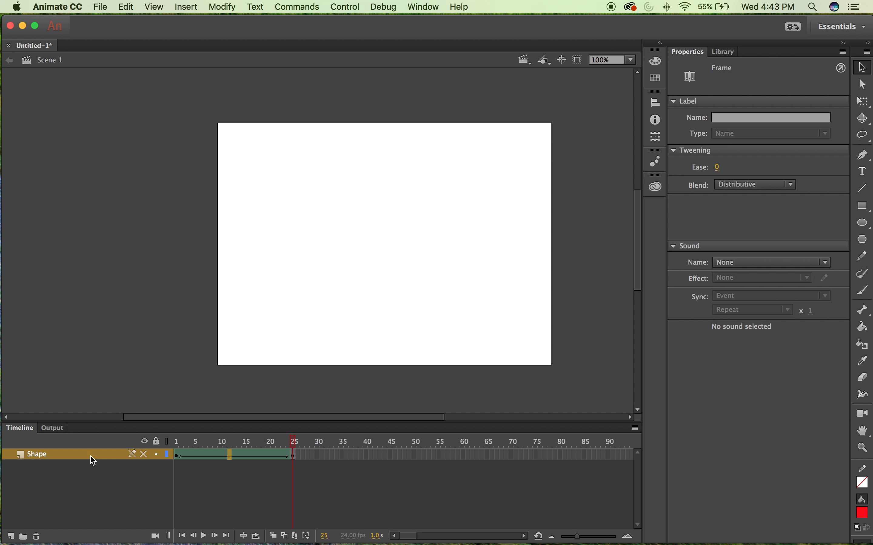
{"action": "right_click", "coordinate": [51, 461]}
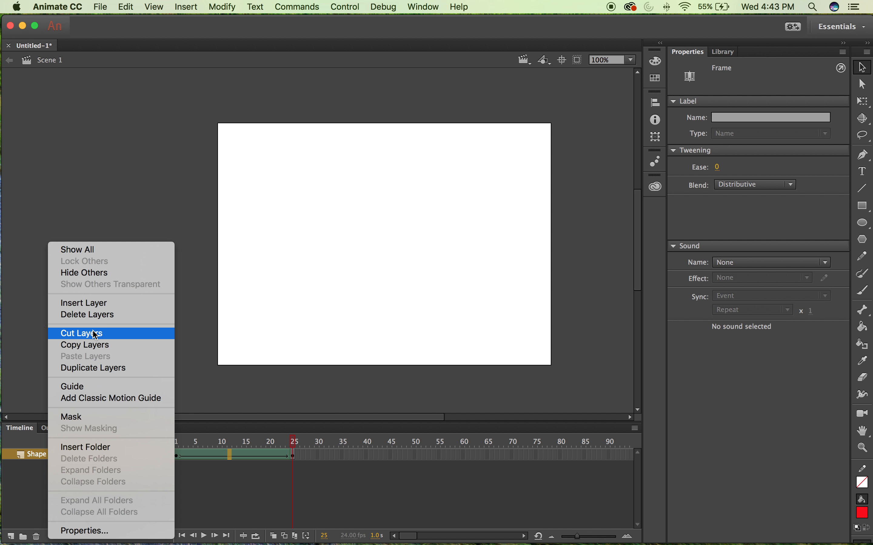
{"action": "left_click", "coordinate": [93, 315]}
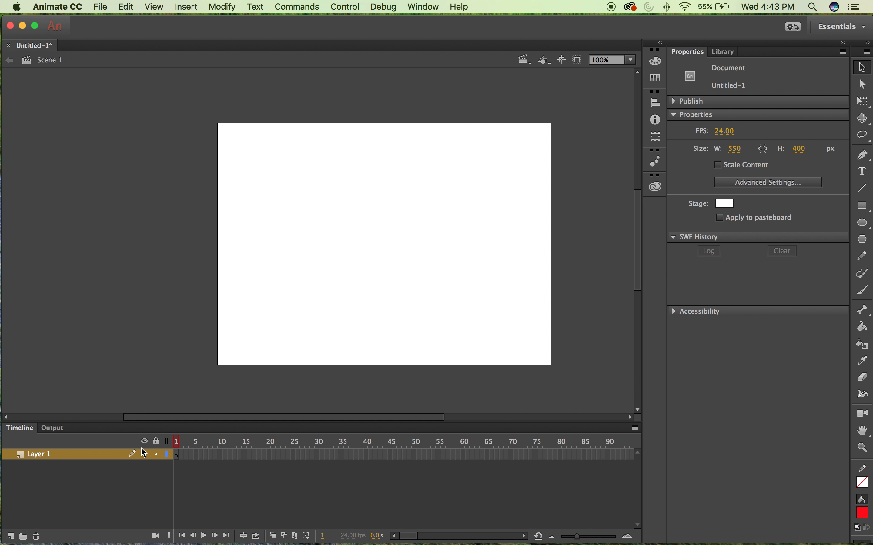
Draw a dark purple square without stroke, about 136 px wide, in the left half of the stage at frame 1.
{"action": "left_click", "coordinate": [178, 456]}
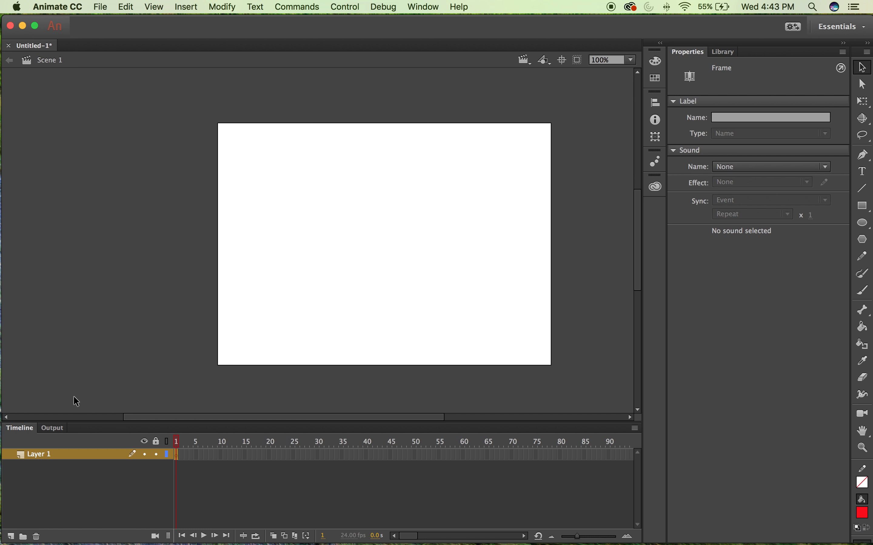
{"action": "scroll", "coordinate": [250, 394], "scroll_direction": "left", "scroll_amount": 3}
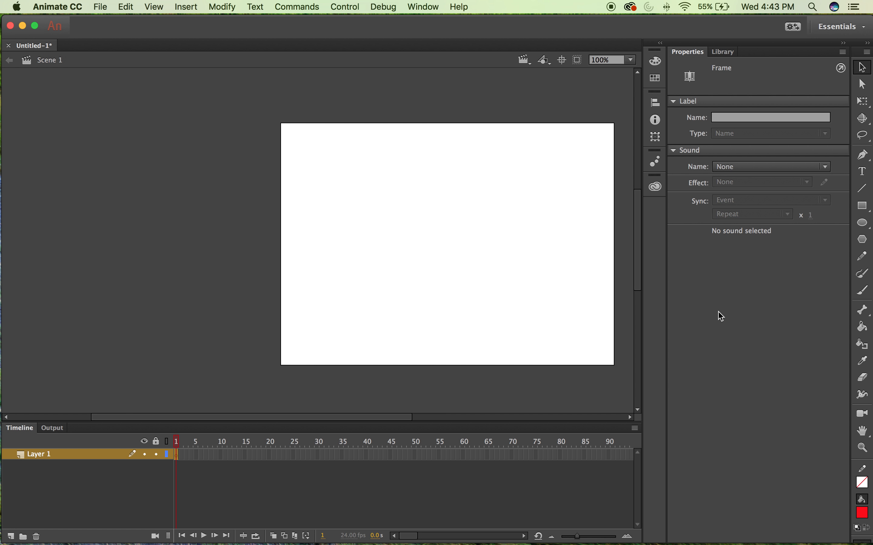
{"action": "scroll", "coordinate": [471, 181], "scroll_direction": "up", "scroll_amount": 2}
{"action": "scroll", "coordinate": [471, 181], "scroll_direction": "right", "scroll_amount": 3}
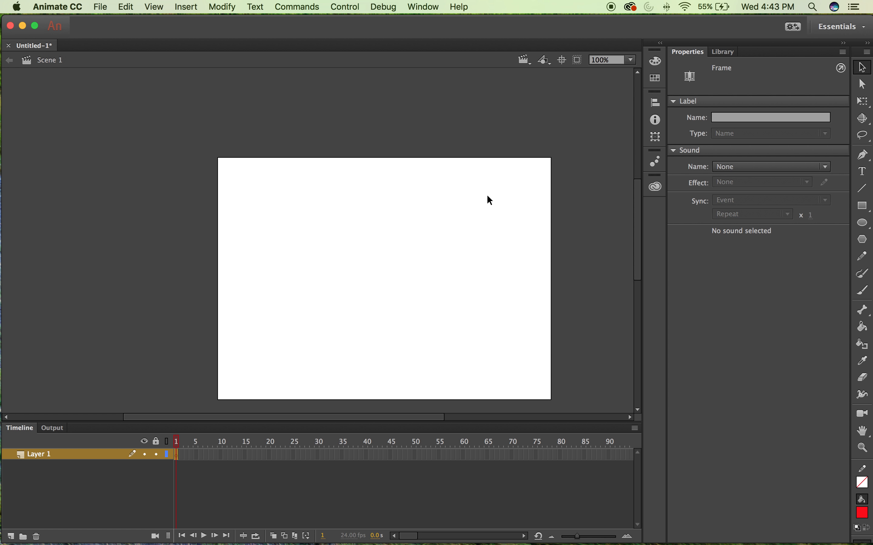
{"action": "left_click_drag", "start_coordinate": [487, 221], "coordinate": [450, 152]}
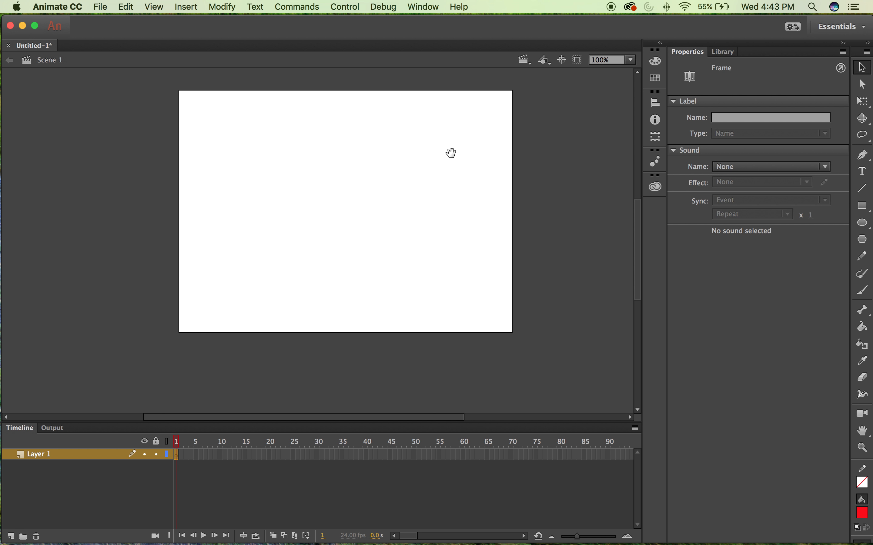
{"action": "left_click", "coordinate": [867, 207]}
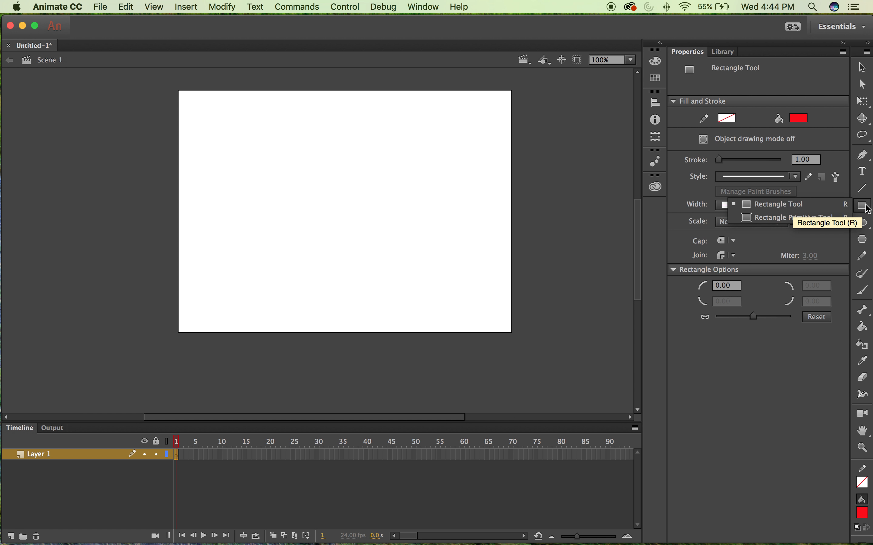
{"action": "left_click", "coordinate": [819, 206]}
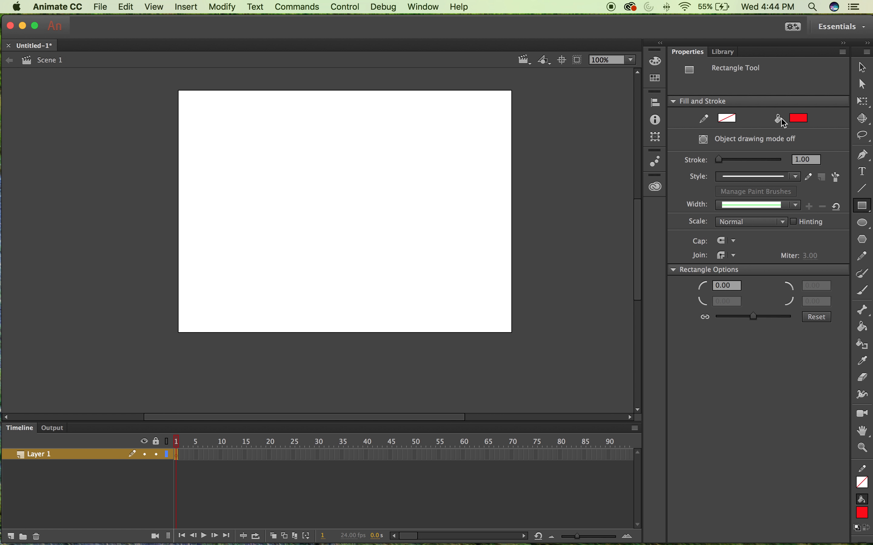
{"action": "left_click", "coordinate": [799, 118]}
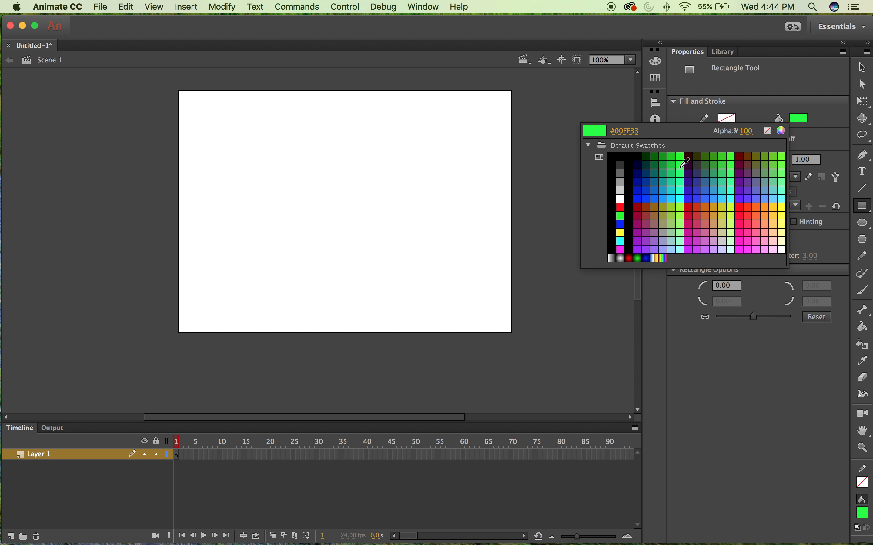
{"action": "left_click", "coordinate": [689, 180]}
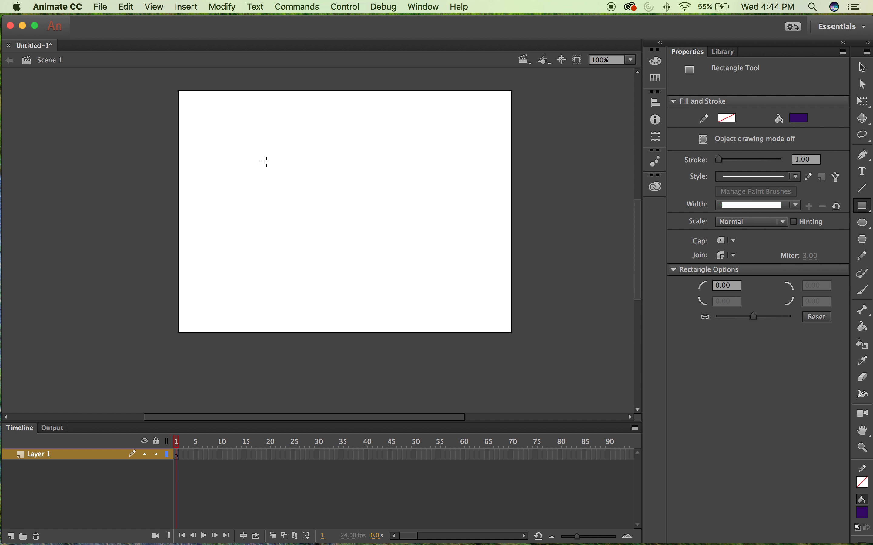
{"action": "left_click_drag", "start_coordinate": [229, 170], "coordinate": [310, 252]}
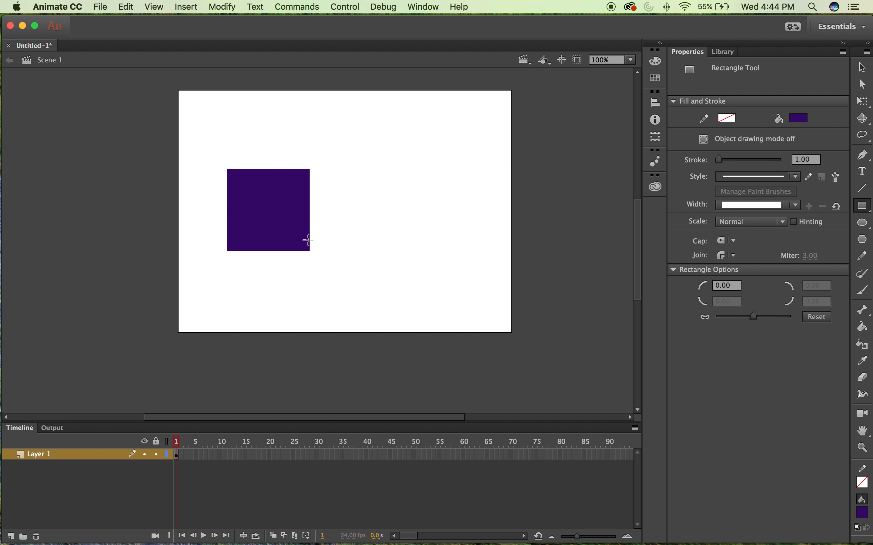
Rename Layer 1, which holds the purple square, as Shape.
{"action": "left_click", "coordinate": [862, 68]}
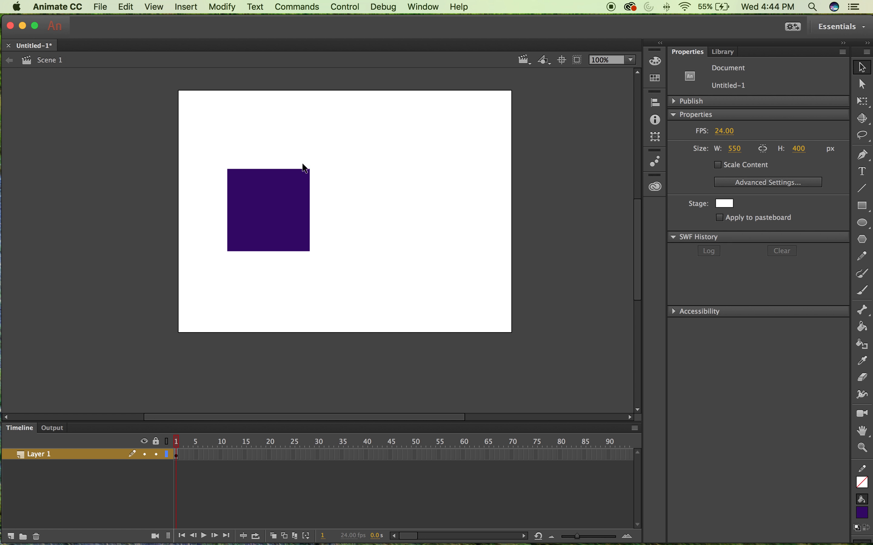
{"action": "double_click", "coordinate": [46, 456]}
{"action": "type", "text": "Shape"}
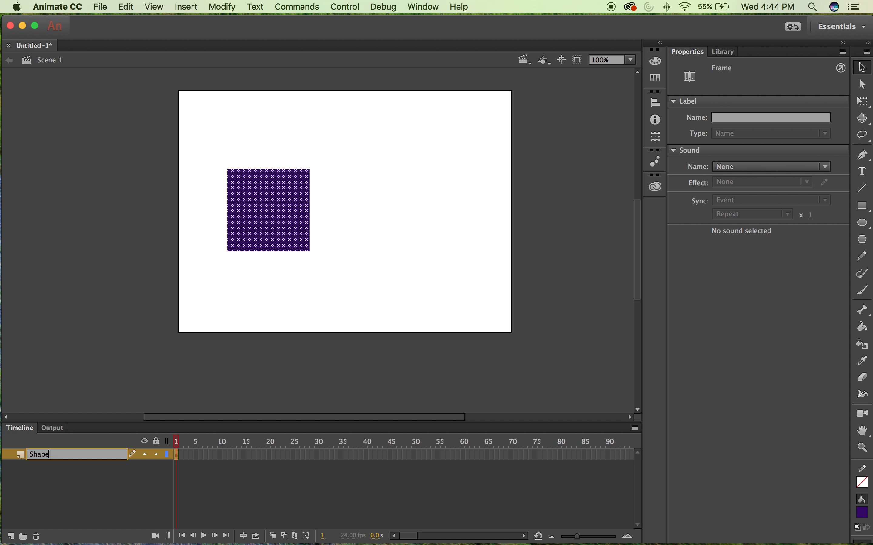
{"action": "left_click", "coordinate": [145, 363]}
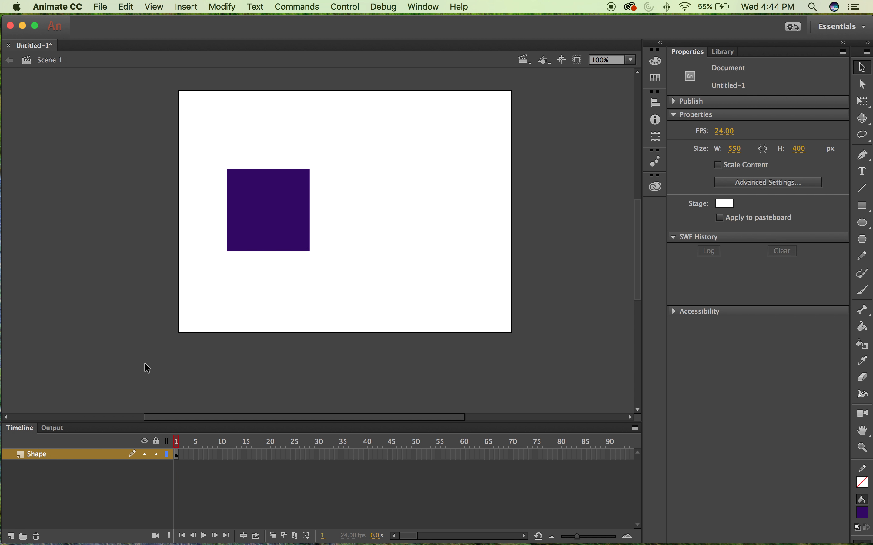
Convert the purple square to a Movie Clip symbol, keeping the name Symbol 1 and the centre registration point.
{"action": "left_click", "coordinate": [262, 207]}
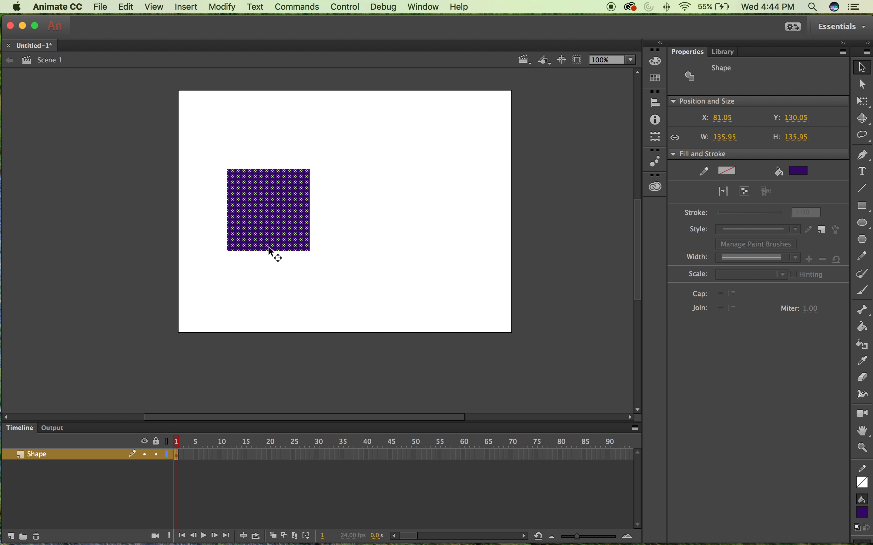
{"action": "right_click", "coordinate": [255, 214]}
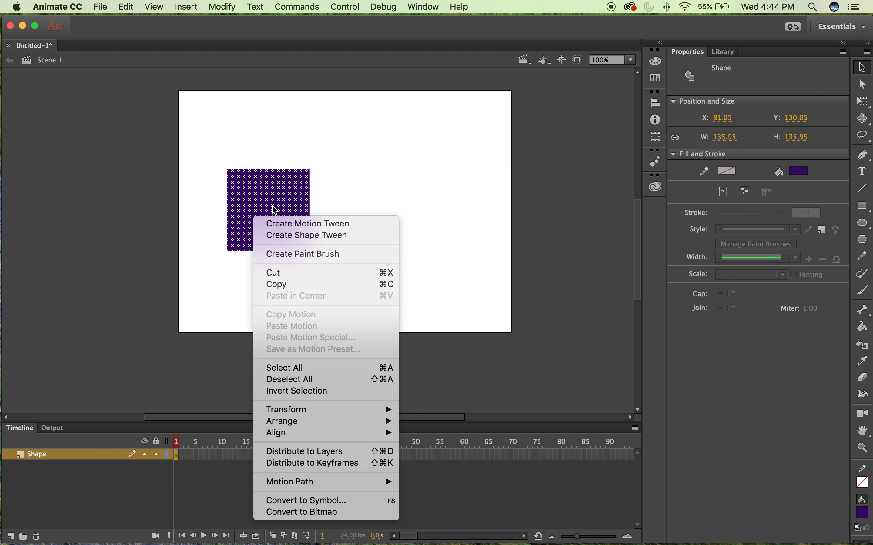
{"action": "left_click", "coordinate": [325, 501]}
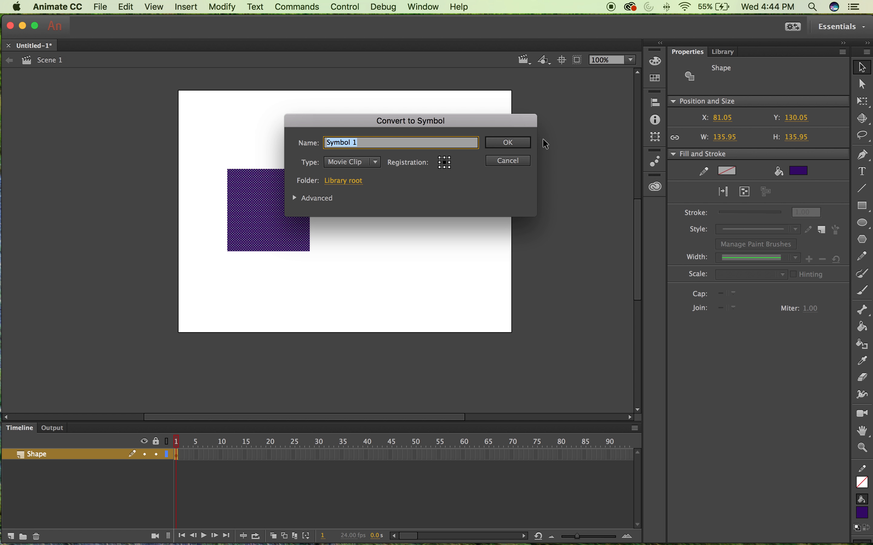
{"action": "left_click", "coordinate": [508, 142]}
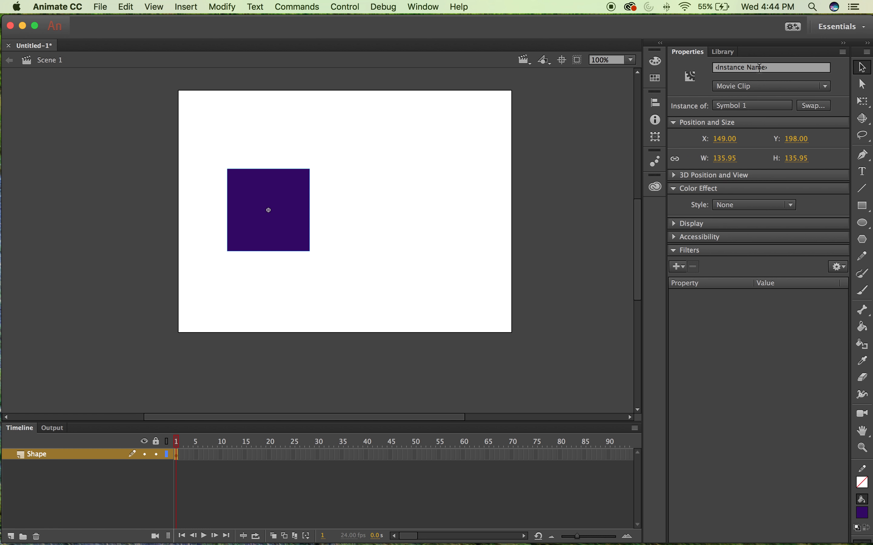
Give the purple square's movie clip instance the name Shape.
{"action": "left_click", "coordinate": [764, 70]}
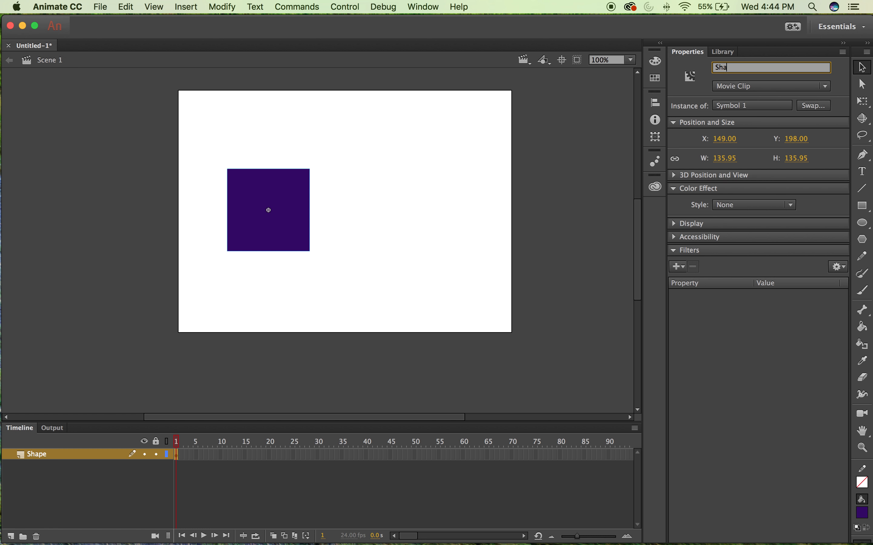
{"action": "type", "text": "pe"}
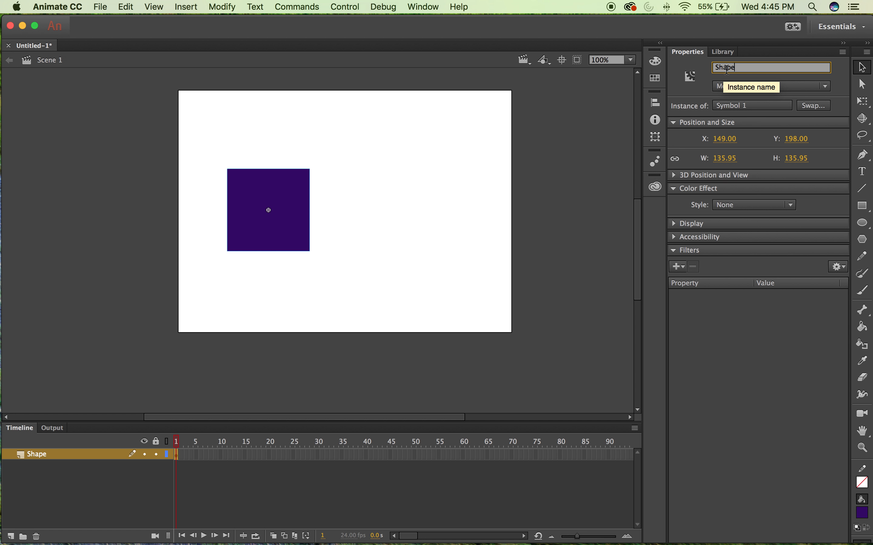
{"action": "left_click", "coordinate": [491, 195]}
{"action": "left_click", "coordinate": [282, 228]}
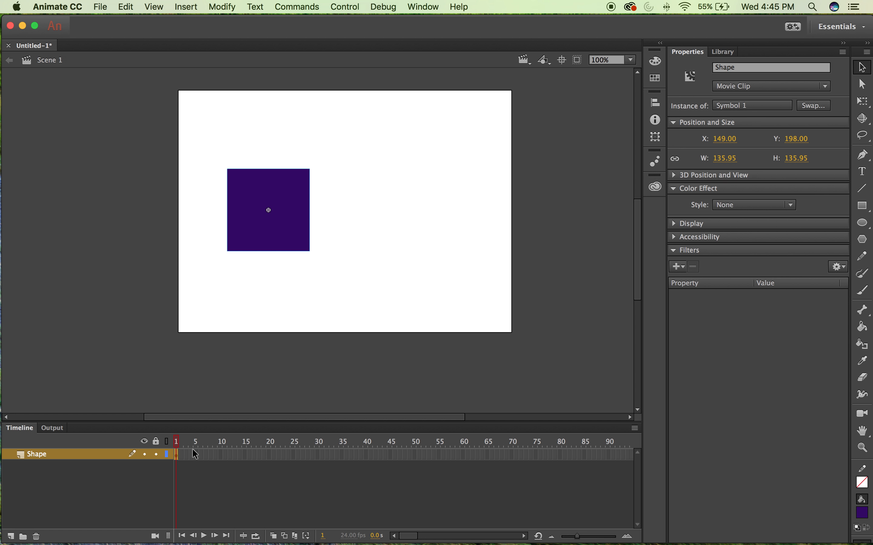
Insert a keyframe at frame 25 and move the square there to the stage's lower-right corner, at about X 475, Y 320.
{"action": "left_click", "coordinate": [292, 451]}
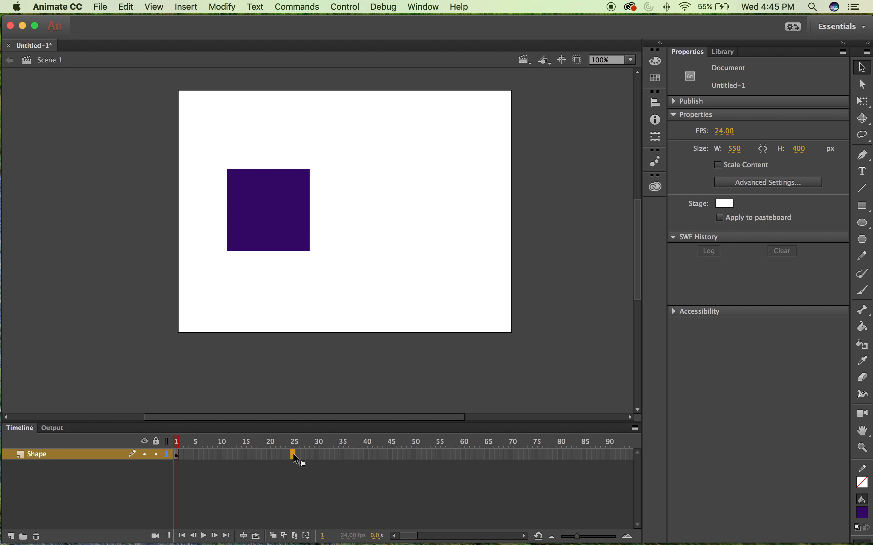
{"action": "right_click", "coordinate": [294, 457]}
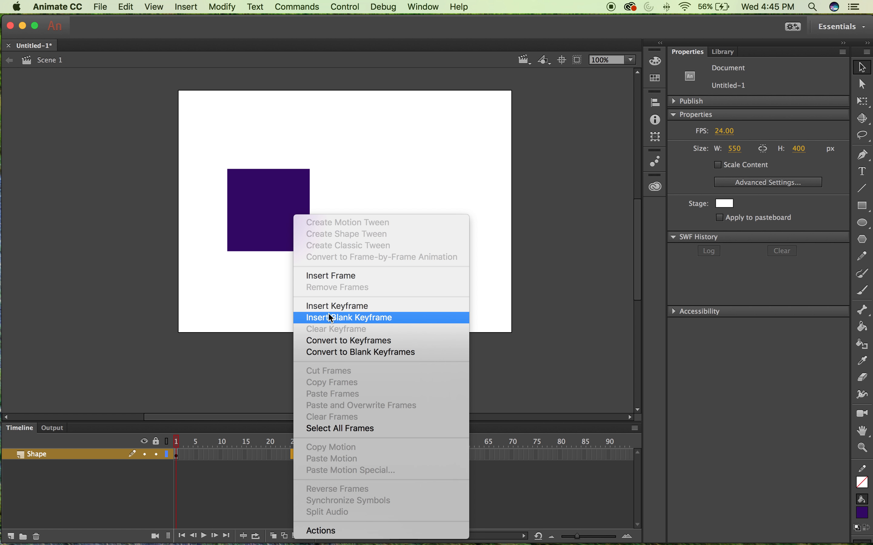
{"action": "left_click", "coordinate": [338, 308]}
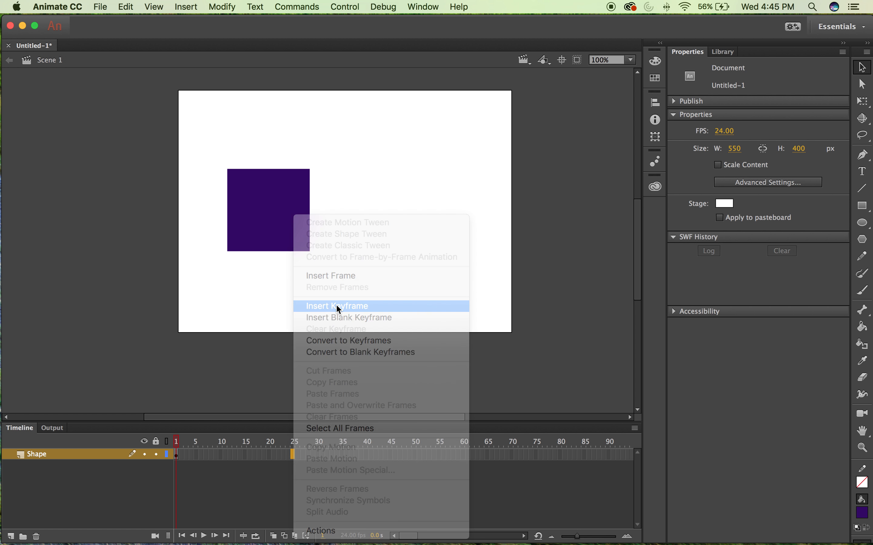
{"action": "left_click", "coordinate": [282, 193]}
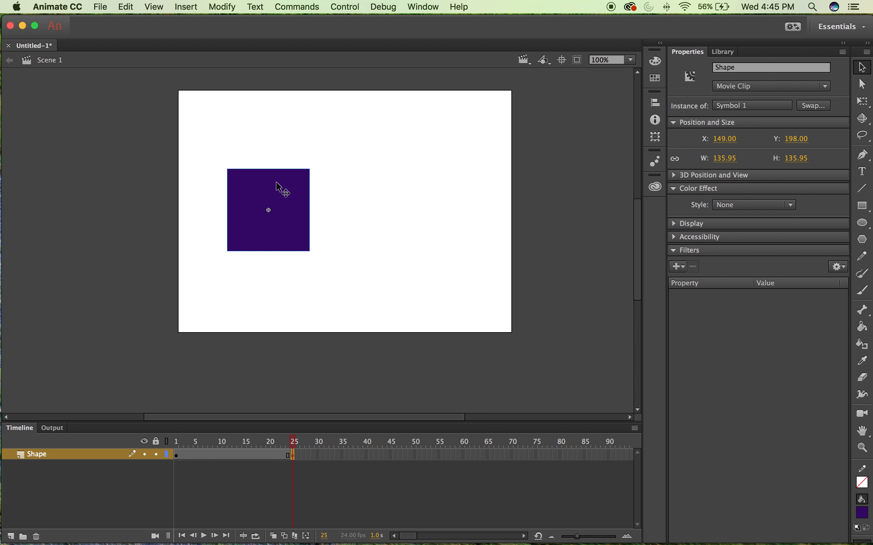
{"action": "left_click_drag", "start_coordinate": [280, 187], "coordinate": [470, 262]}
{"action": "left_click_drag", "start_coordinate": [473, 258], "coordinate": [473, 260]}
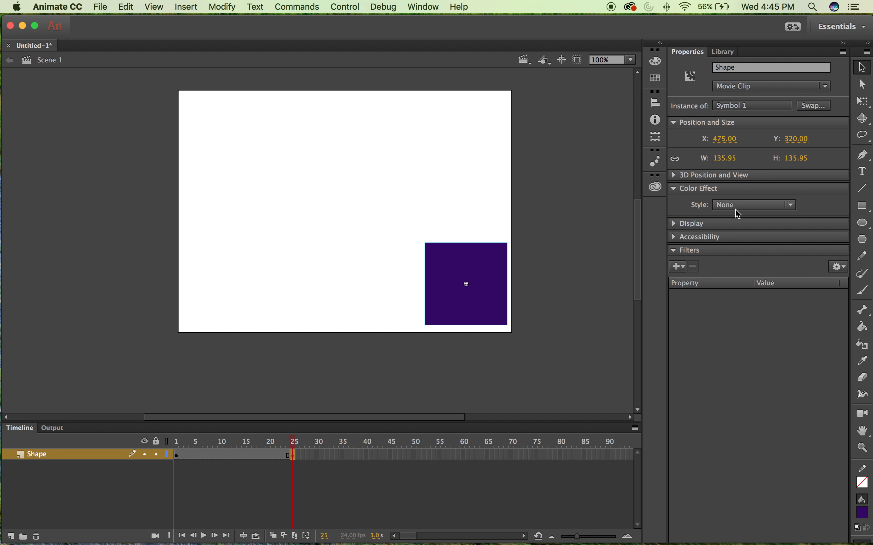
Apply a Tint color effect of about 83% to the frame 25 square, with about red 249, green 49 and blue 80.
{"action": "left_click", "coordinate": [745, 206]}
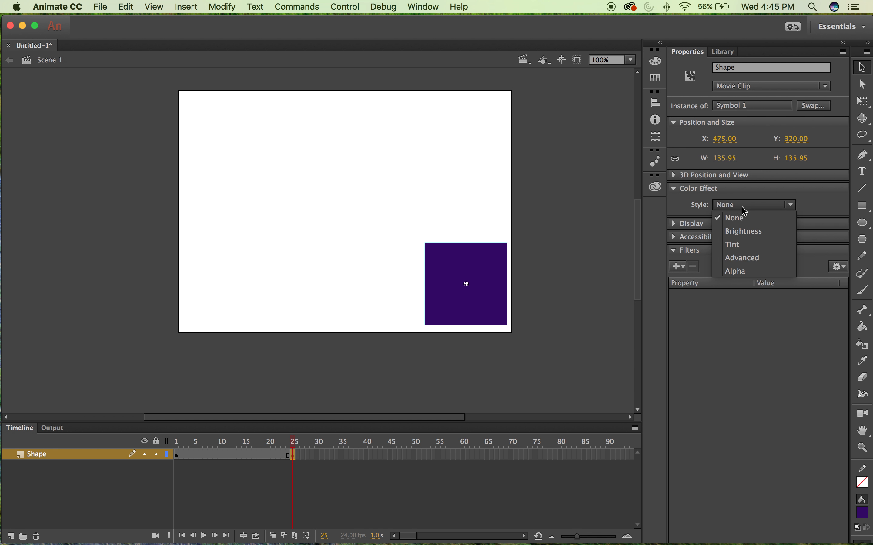
{"action": "left_click", "coordinate": [742, 244]}
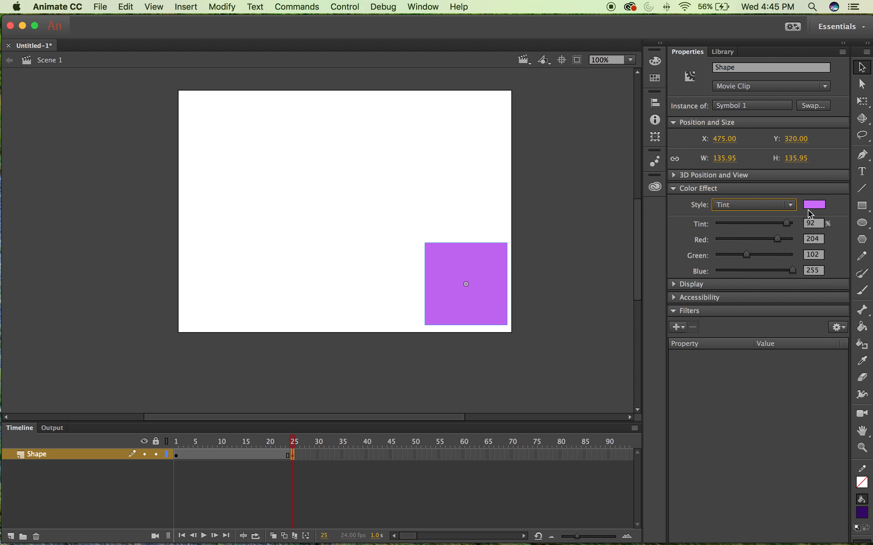
{"action": "left_click_drag", "start_coordinate": [789, 223], "coordinate": [732, 256]}
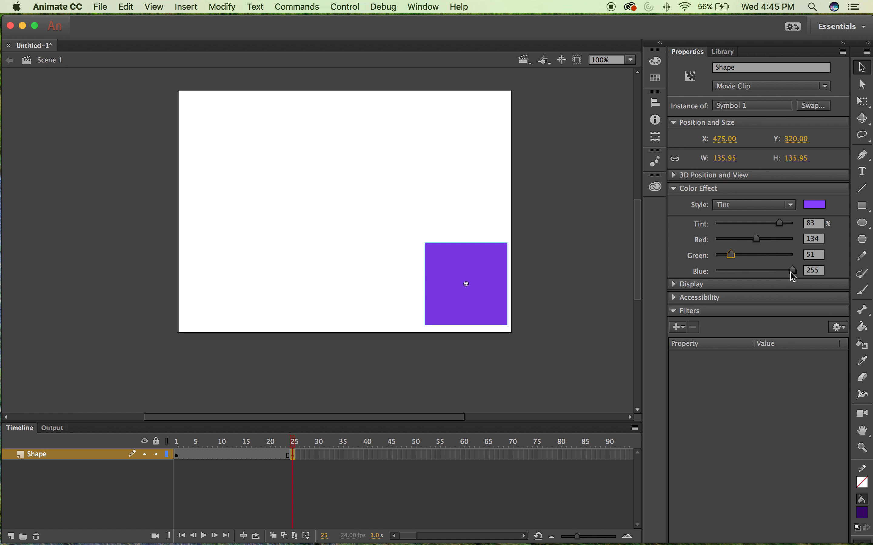
{"action": "left_click_drag", "start_coordinate": [792, 272], "coordinate": [793, 248]}
{"action": "left_click", "coordinate": [732, 255]}
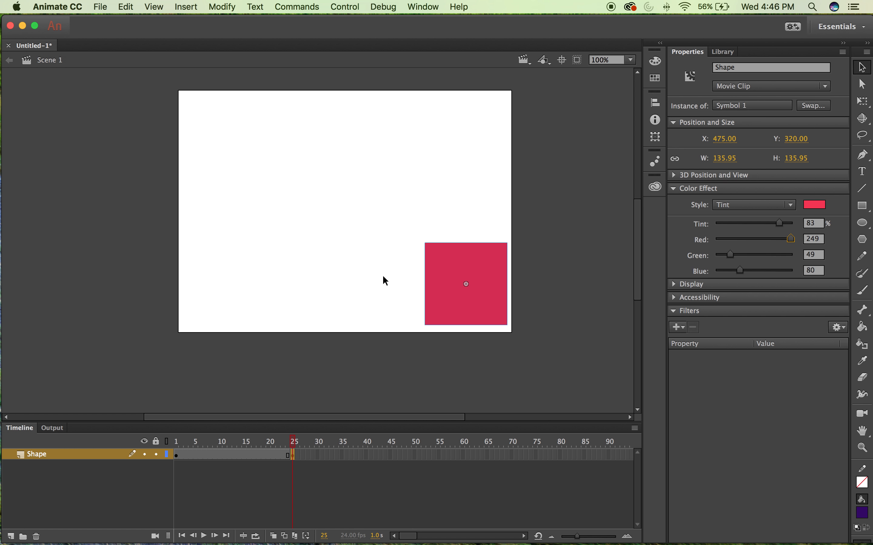
{"action": "left_click", "coordinate": [371, 276]}
Create a classic tween on the Shape layer between the keyframes at frames 1 and 25.
{"action": "left_click", "coordinate": [295, 456]}
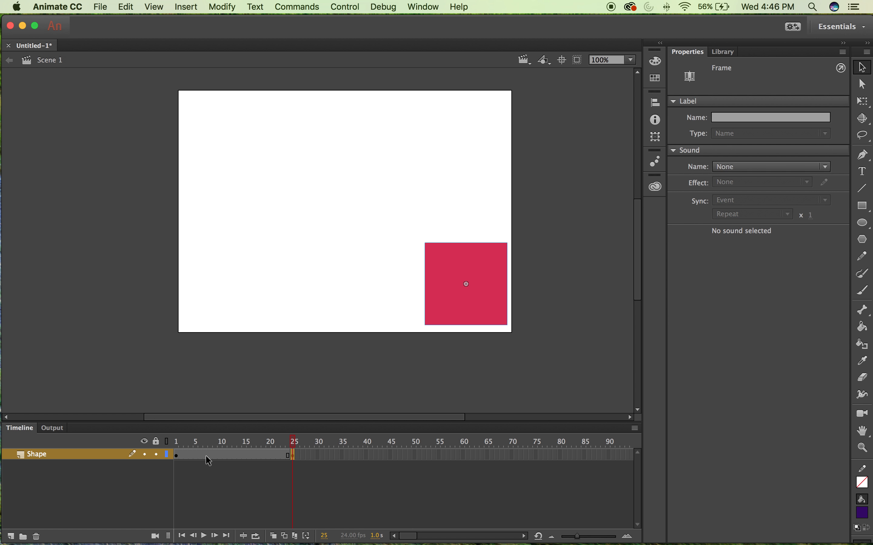
{"action": "left_click", "coordinate": [176, 455]}
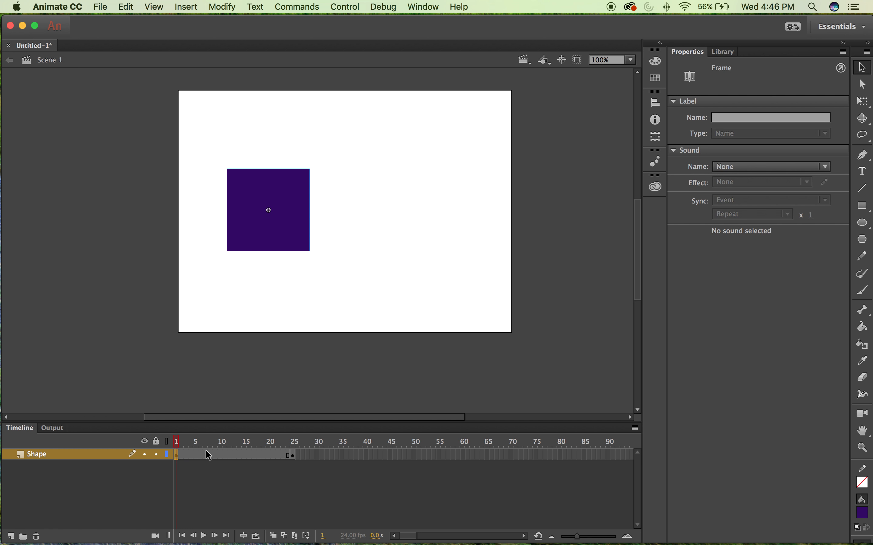
{"action": "left_click", "coordinate": [222, 457]}
{"action": "right_click", "coordinate": [221, 456]}
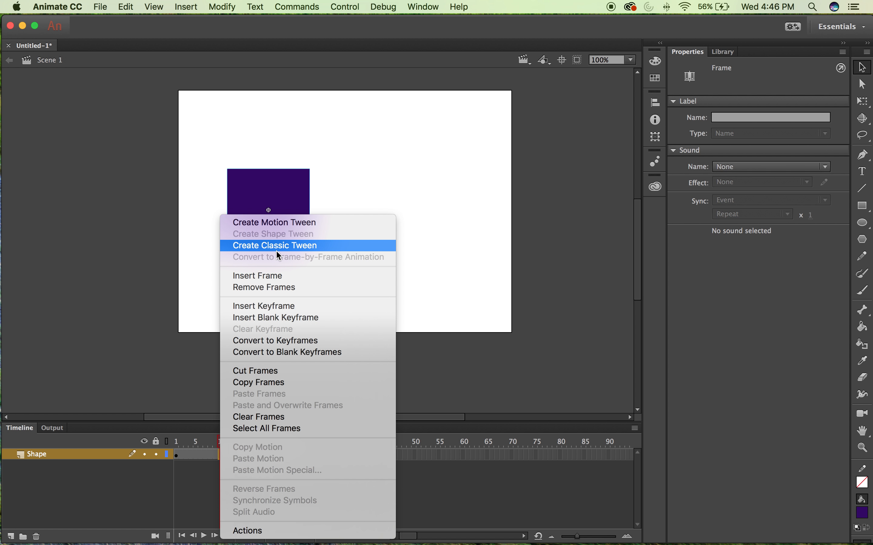
{"action": "left_click", "coordinate": [258, 246]}
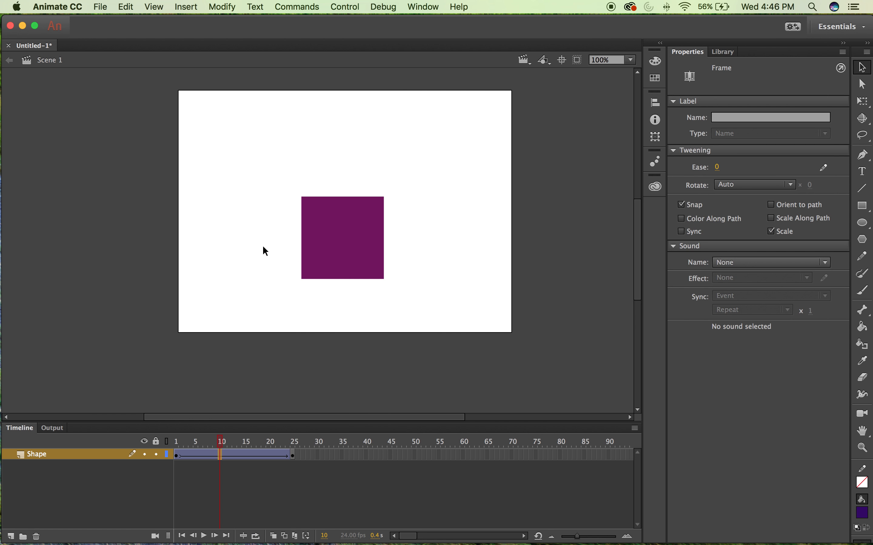
Play the classic tween and compare the square at its end and start keyframes.
{"action": "key", "text": "Return"}
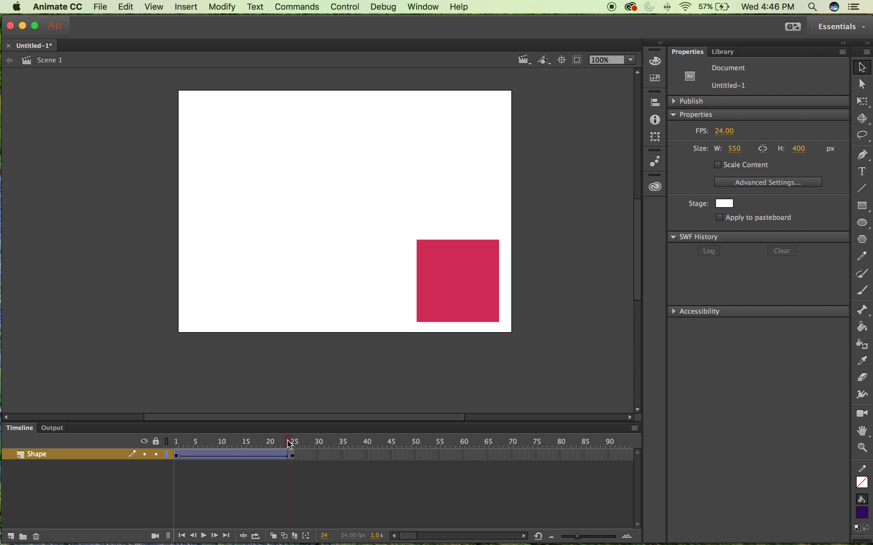
{"action": "left_click", "coordinate": [293, 455]}
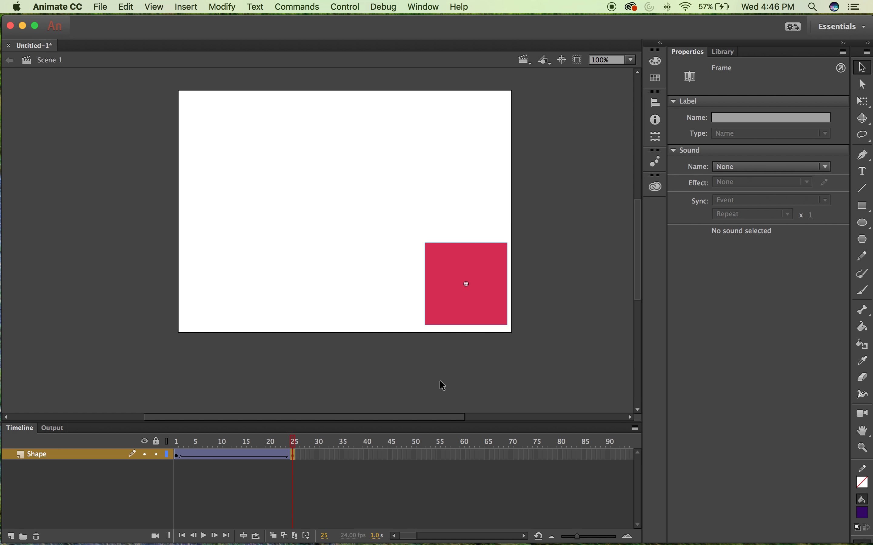
{"action": "left_click", "coordinate": [175, 457]}
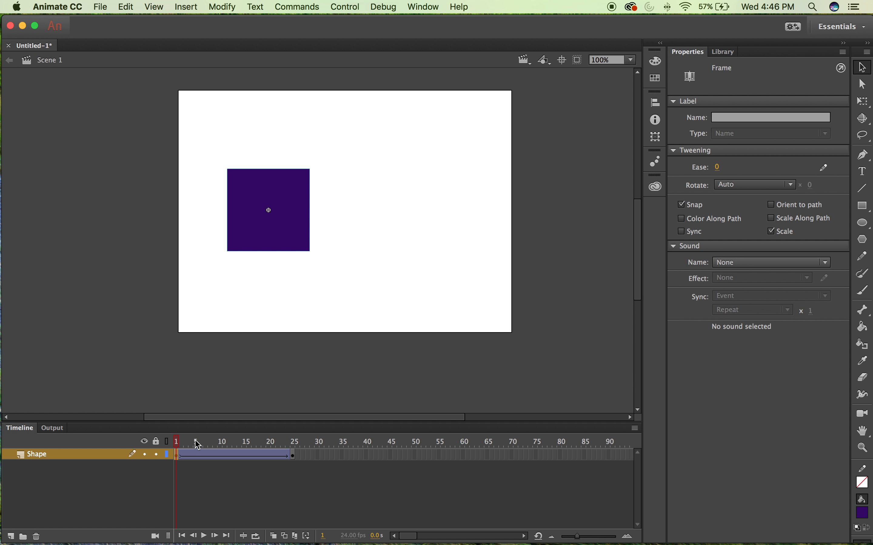
Change the frame 25 square's color effect to Alpha and set it to 0%.
{"action": "left_click", "coordinate": [294, 456]}
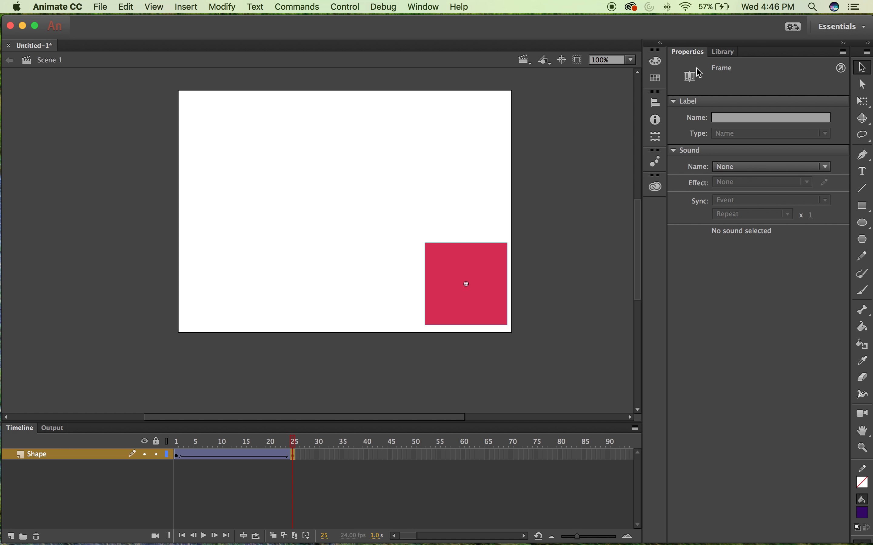
{"action": "left_click", "coordinate": [478, 269]}
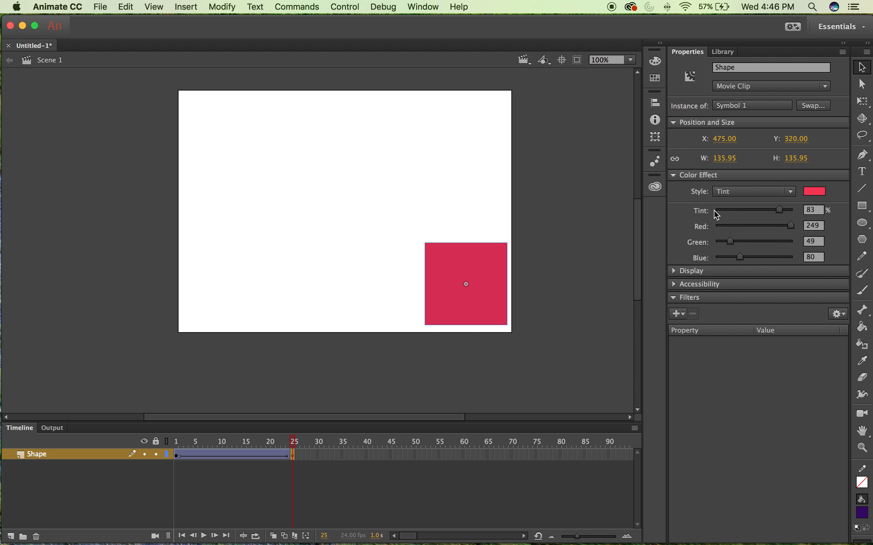
{"action": "left_click", "coordinate": [774, 192]}
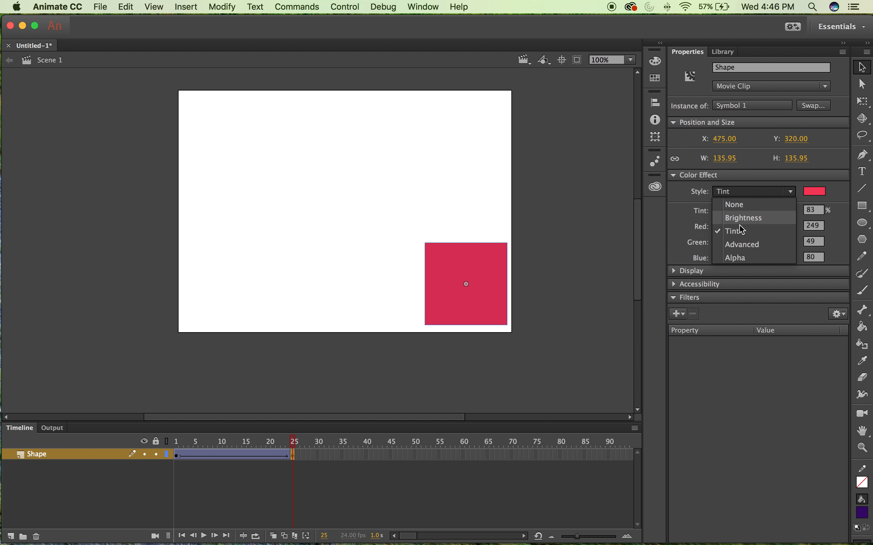
{"action": "left_click", "coordinate": [742, 258]}
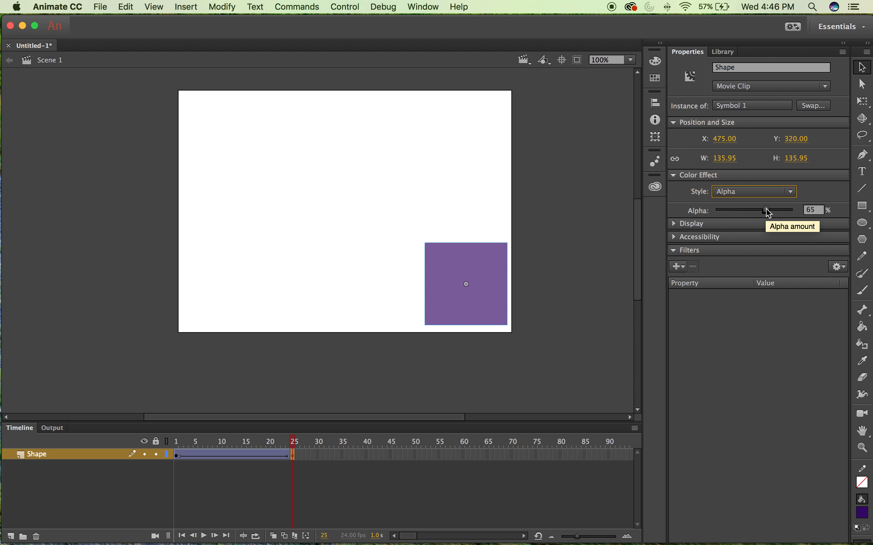
{"action": "left_click_drag", "start_coordinate": [768, 210], "coordinate": [707, 224]}
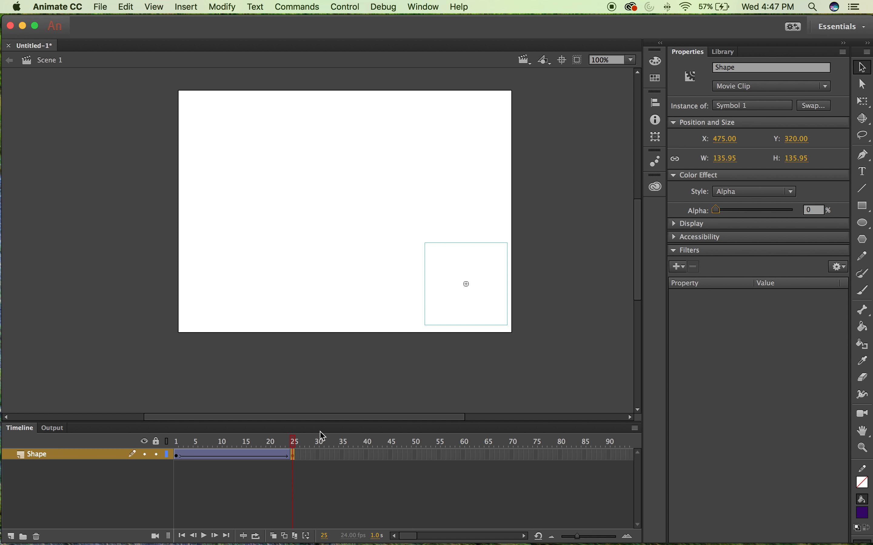
Play the timeline to preview the square fading out as it moves.
{"action": "mouse_move", "coordinate": [295, 439]}
{"action": "left_mouse_down"}
{"action": "mouse_move", "coordinate": [165, 433]}
{"action": "mouse_move", "coordinate": [294, 431]}
{"action": "left_mouse_up"}
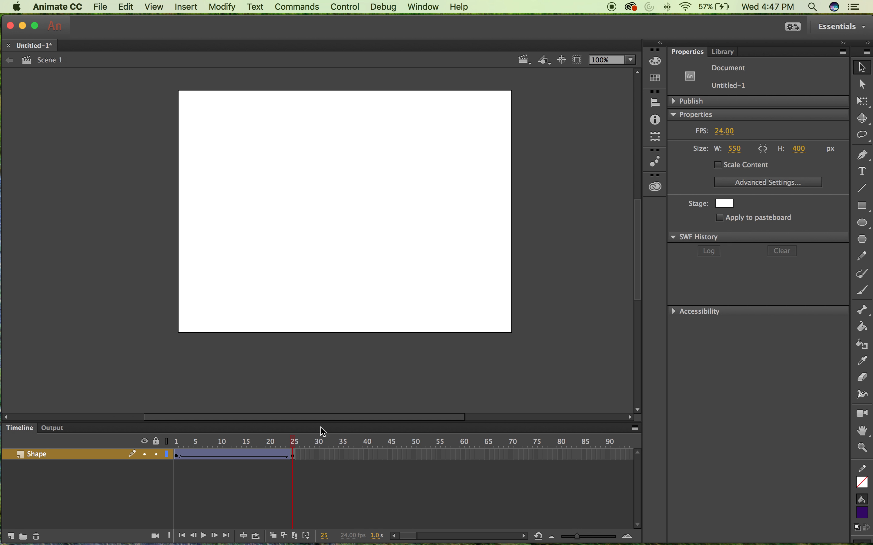
{"action": "key", "text": "Return"}
{"action": "key", "text": "Return"}
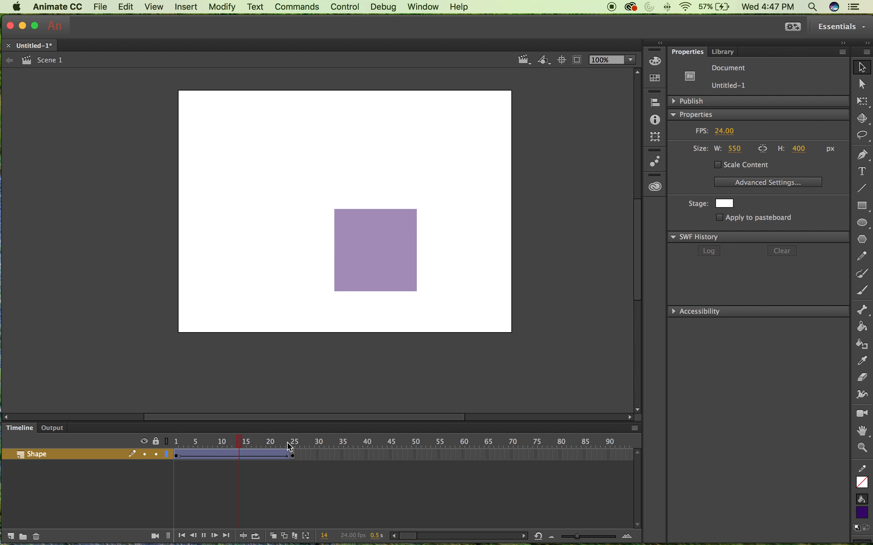
Switch the frame 25 square's color effect from Alpha back to Tint and play the tween.
{"action": "left_click", "coordinate": [294, 455]}
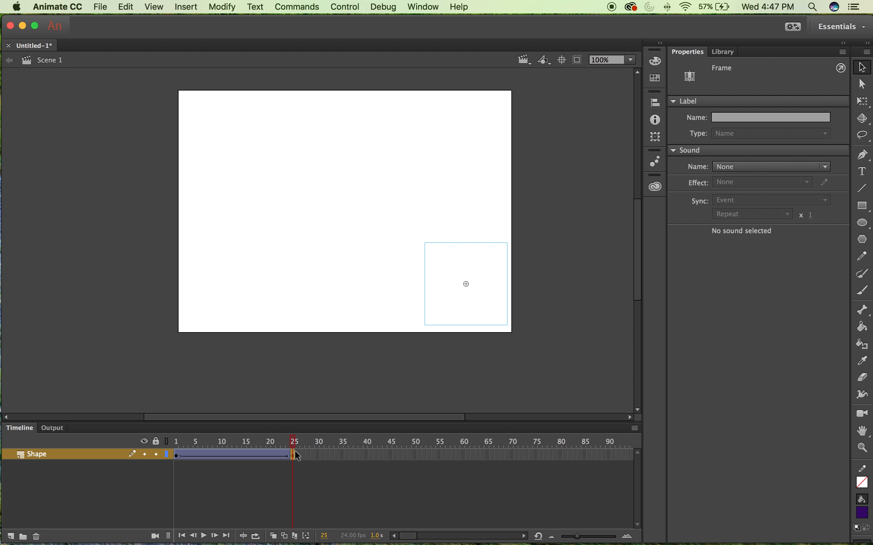
{"action": "left_click", "coordinate": [481, 254]}
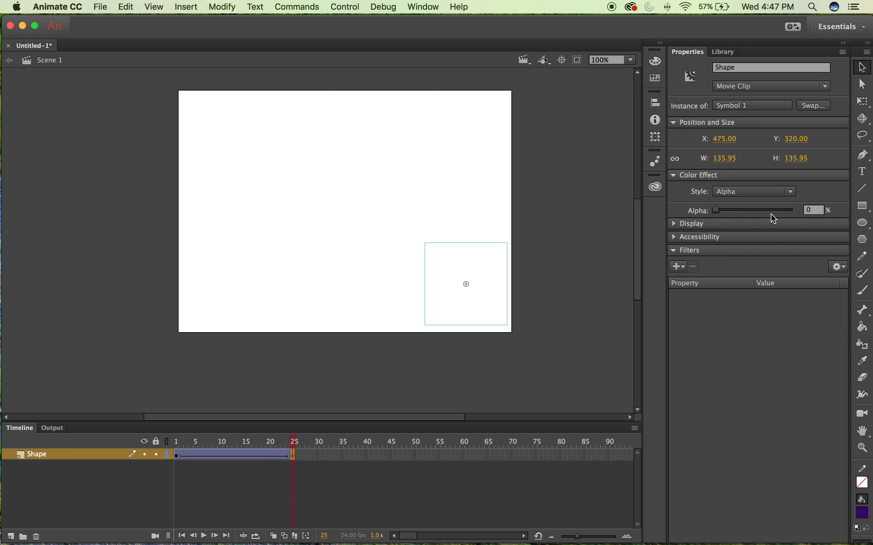
{"action": "left_click", "coordinate": [790, 192]}
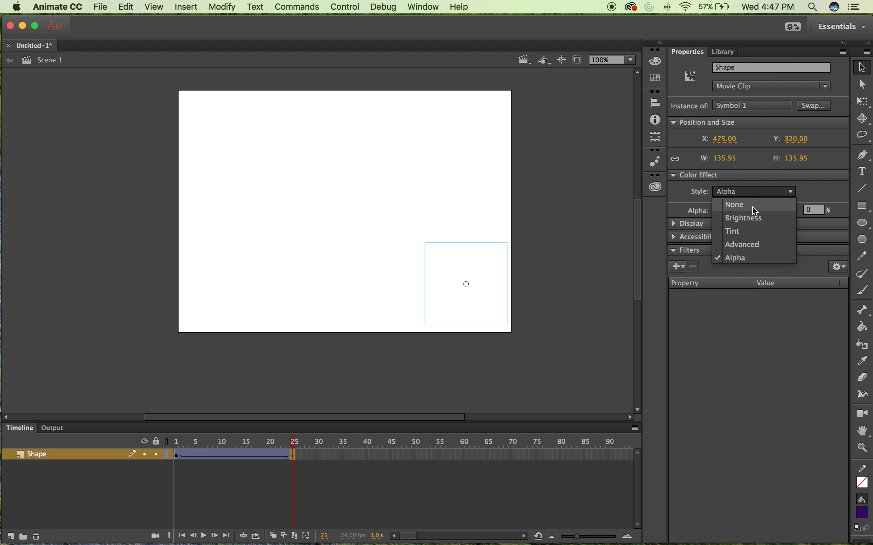
{"action": "left_click", "coordinate": [750, 231]}
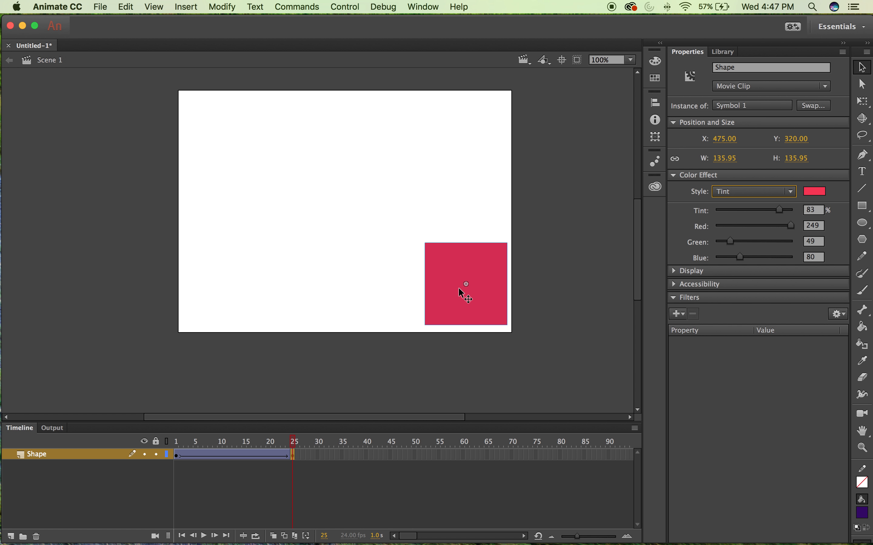
{"action": "left_click", "coordinate": [443, 281]}
{"action": "key", "text": "Return"}
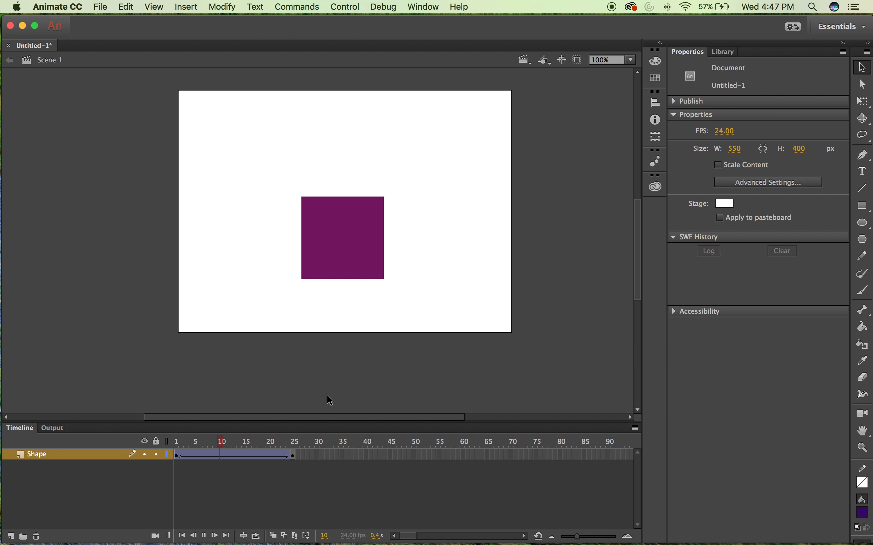
Rotate the frame 25 square with Free Transform so that it sits tilted on the stage.
{"action": "left_click", "coordinate": [494, 282]}
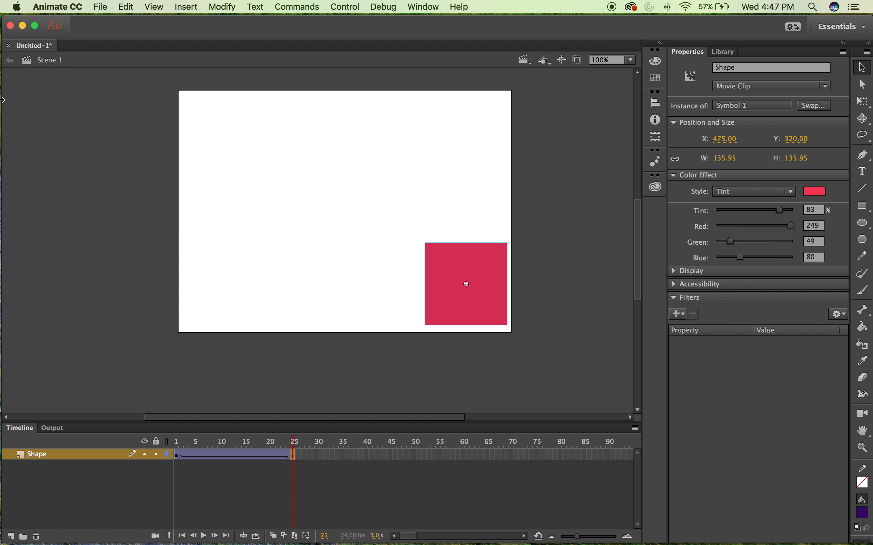
{"action": "left_click", "coordinate": [100, 7]}
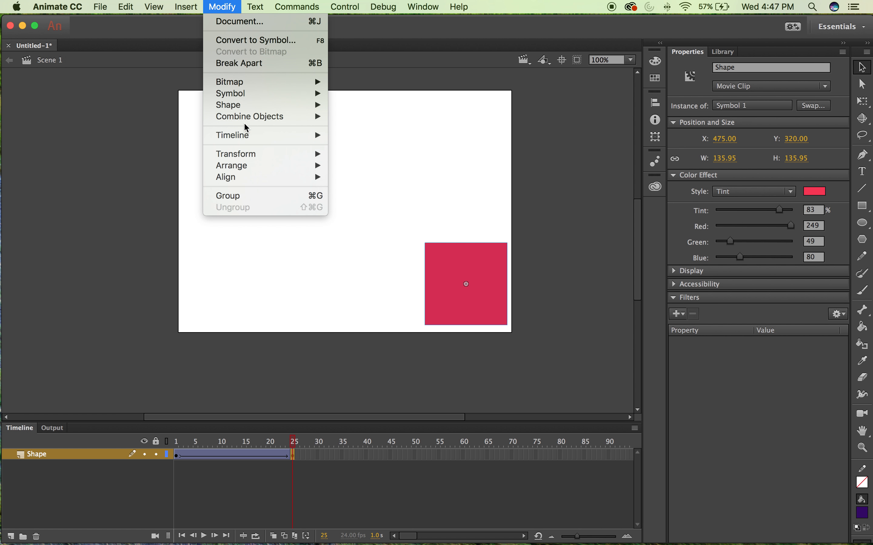
{"action": "mouse_move", "coordinate": [274, 153]}
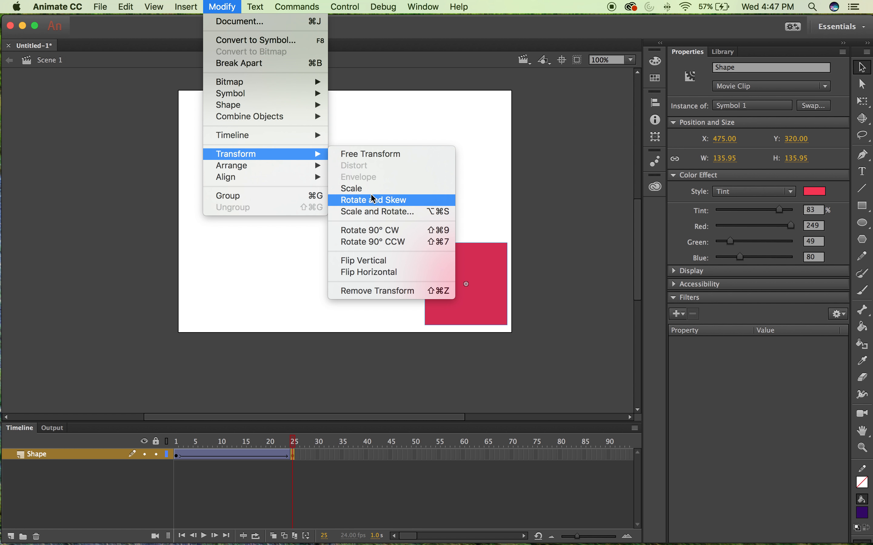
{"action": "left_click", "coordinate": [373, 155]}
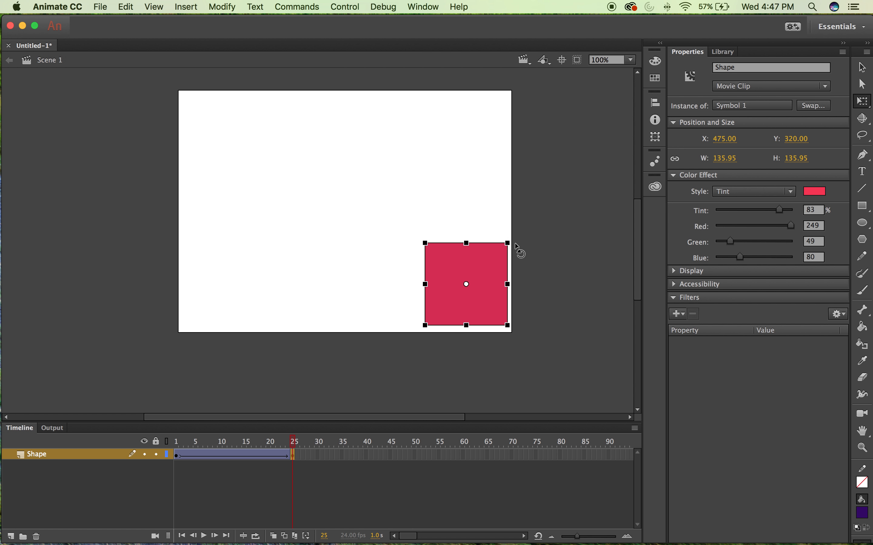
{"action": "left_click_drag", "start_coordinate": [511, 236], "coordinate": [442, 346]}
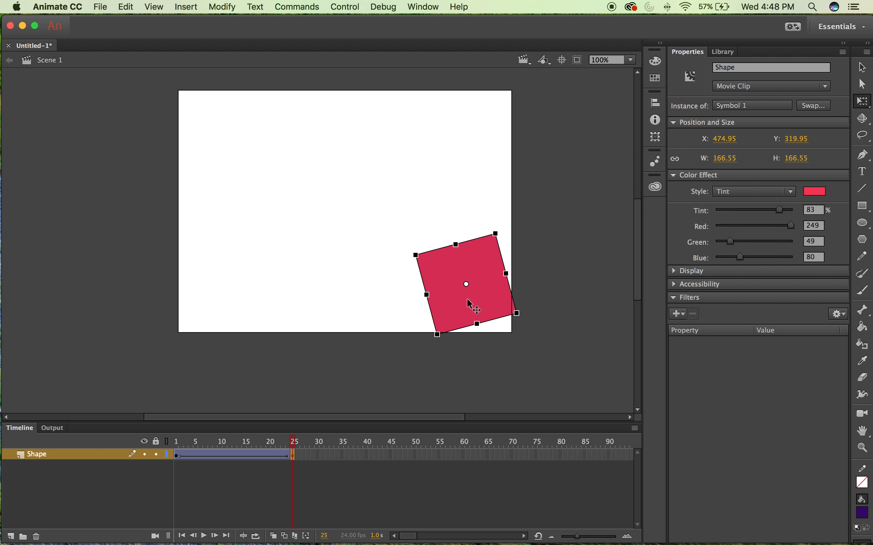
Play the timeline to preview the square rotating as it moves and changes color.
{"action": "key", "text": "Return"}
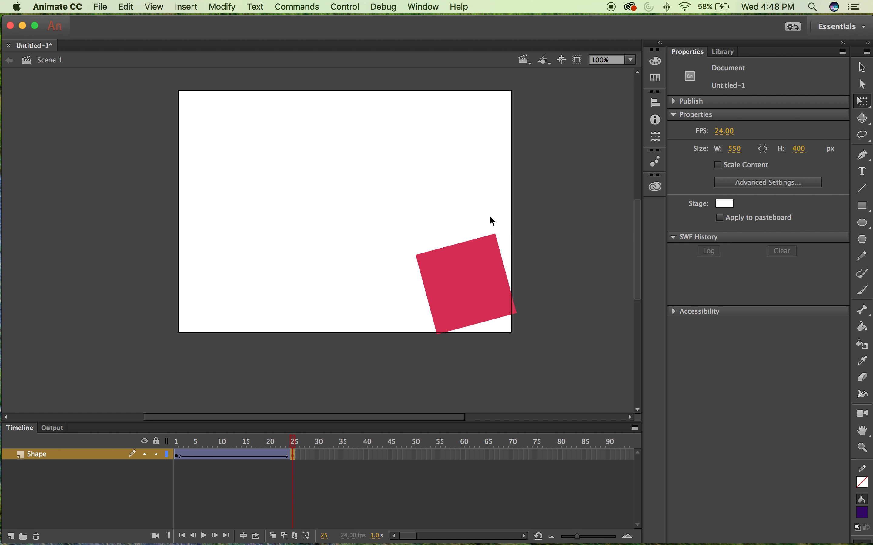
{"action": "key", "text": "Return"}
{"action": "key", "text": "Return"}
Add a classic motion guide to the Shape layer and select frame 1 of the guide layer.
{"action": "right_click", "coordinate": [110, 461]}
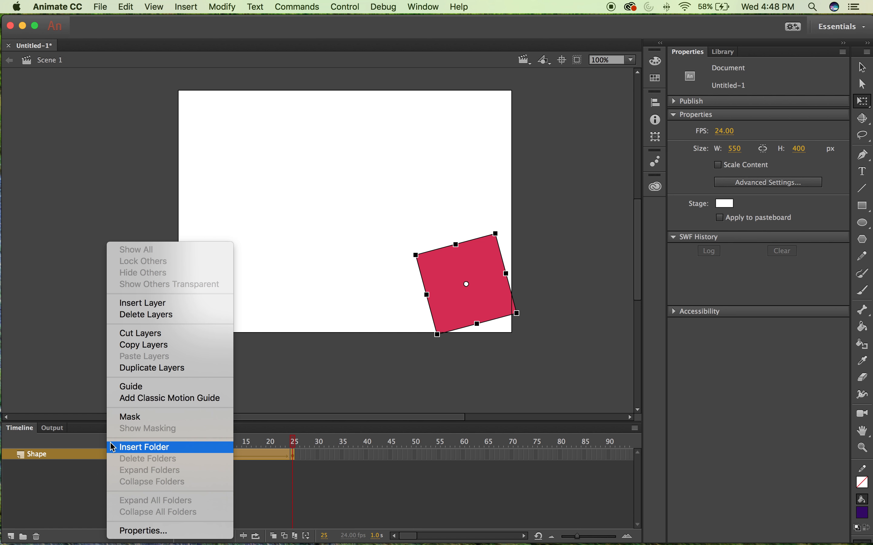
{"action": "left_click", "coordinate": [138, 400]}
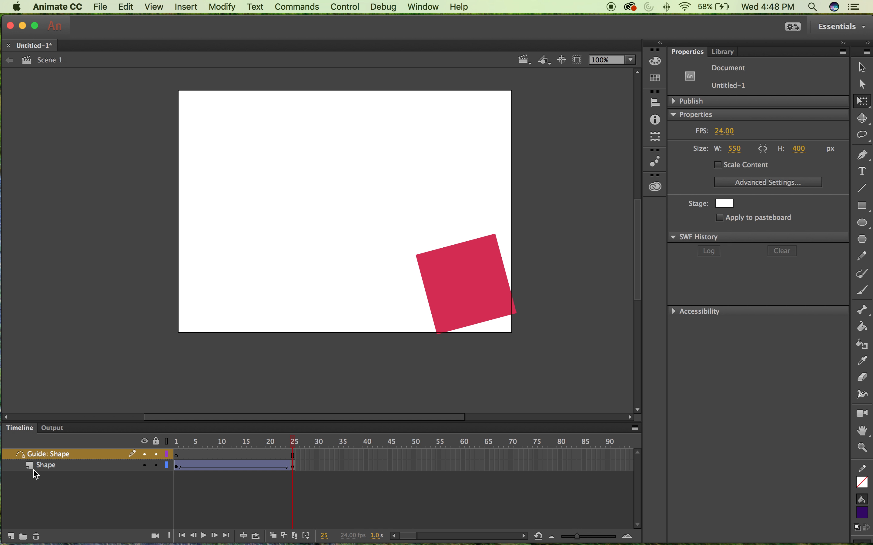
{"action": "left_click", "coordinate": [178, 459]}
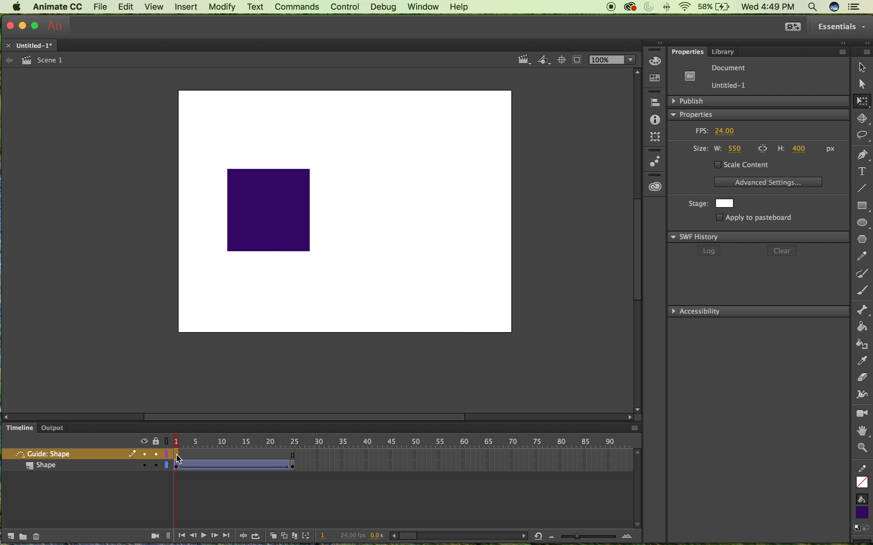
{"action": "left_click", "coordinate": [179, 458]}
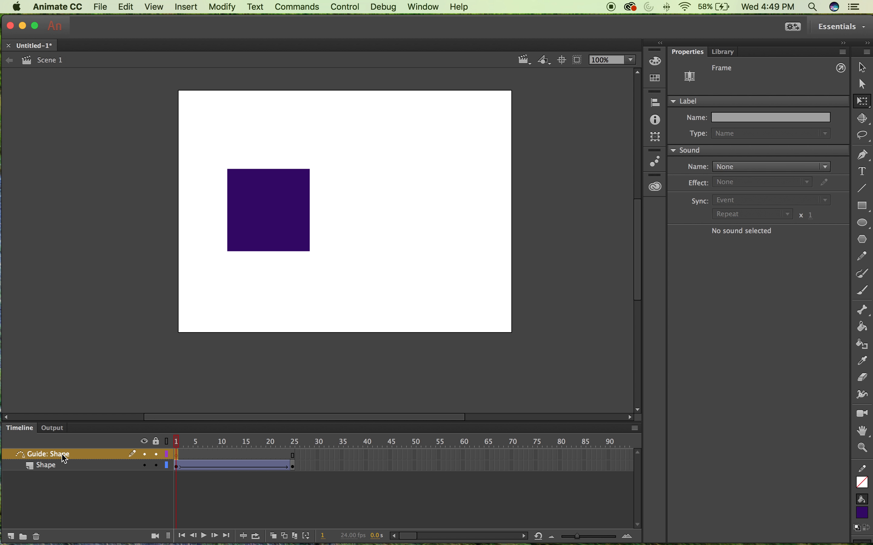
Choose the Pen tool and set its stroke color to black (#000000).
{"action": "left_click", "coordinate": [864, 155]}
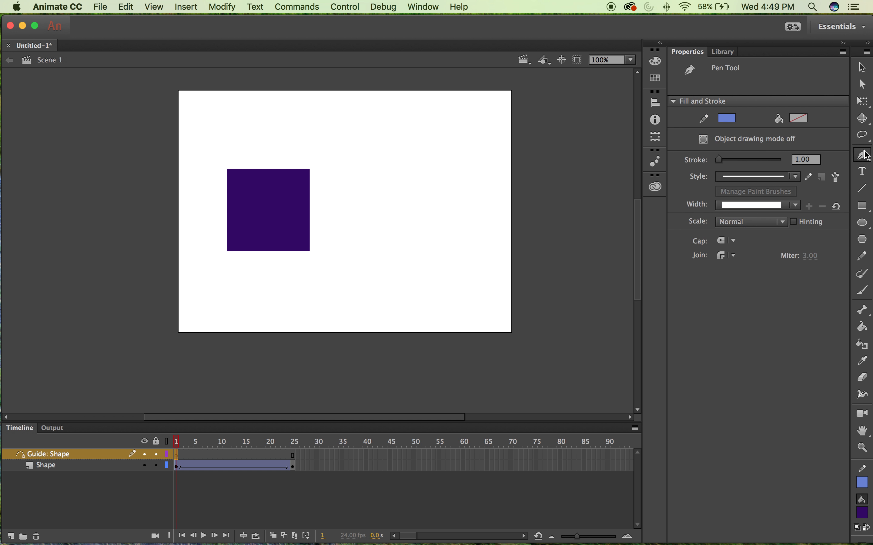
{"action": "left_click", "coordinate": [727, 118]}
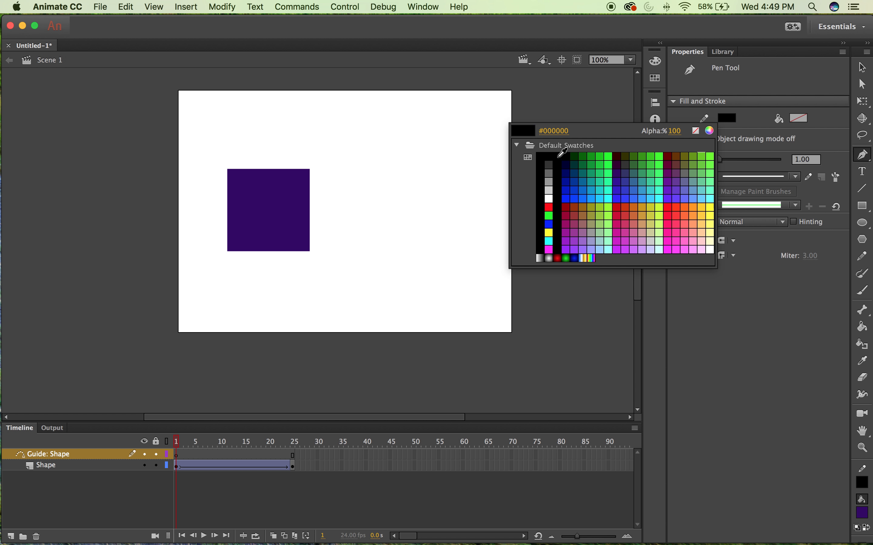
{"action": "left_click", "coordinate": [558, 157]}
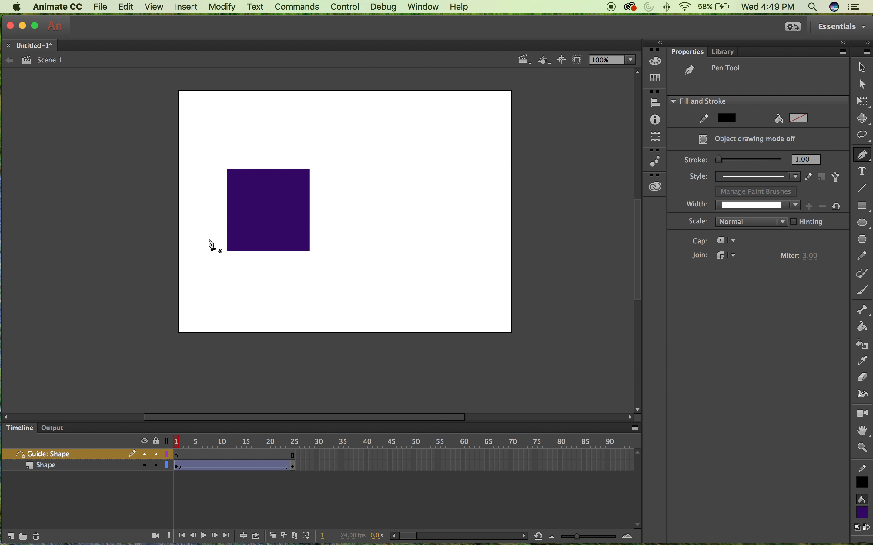
Draw a winding curved path on the guide layer from the square's center across the stage, ending just past its right edge.
{"action": "left_click_drag", "start_coordinate": [226, 234], "coordinate": [193, 219]}
{"action": "left_click_drag", "start_coordinate": [200, 153], "coordinate": [249, 122]}
{"action": "left_click_drag", "start_coordinate": [319, 124], "coordinate": [327, 200]}
{"action": "left_click_drag", "start_coordinate": [314, 267], "coordinate": [397, 200]}
{"action": "left_click_drag", "start_coordinate": [381, 124], "coordinate": [431, 182]}
{"action": "left_click_drag", "start_coordinate": [390, 281], "coordinate": [352, 341]}
{"action": "left_click_drag", "start_coordinate": [433, 296], "coordinate": [473, 178]}
{"action": "left_click_drag", "start_coordinate": [462, 128], "coordinate": [496, 175]}
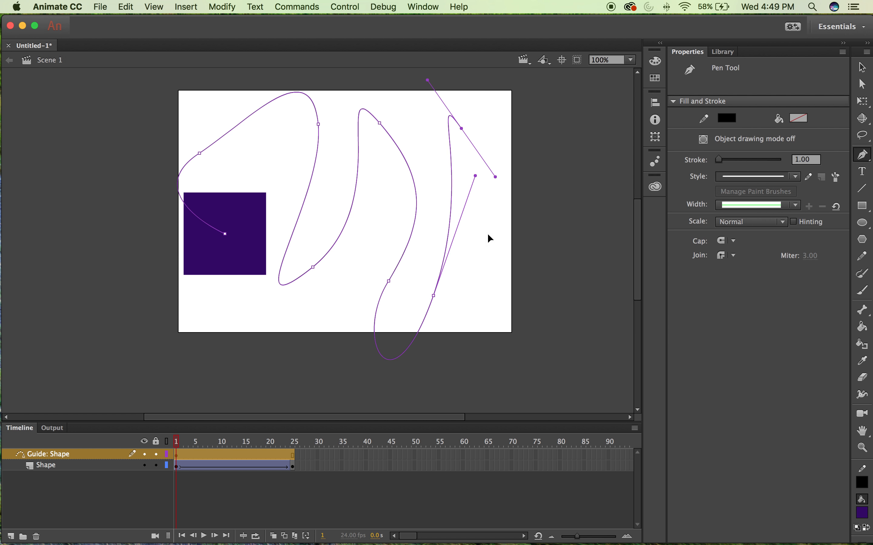
{"action": "left_click_drag", "start_coordinate": [484, 237], "coordinate": [522, 176]}
{"action": "left_click_drag", "start_coordinate": [520, 225], "coordinate": [476, 291]}
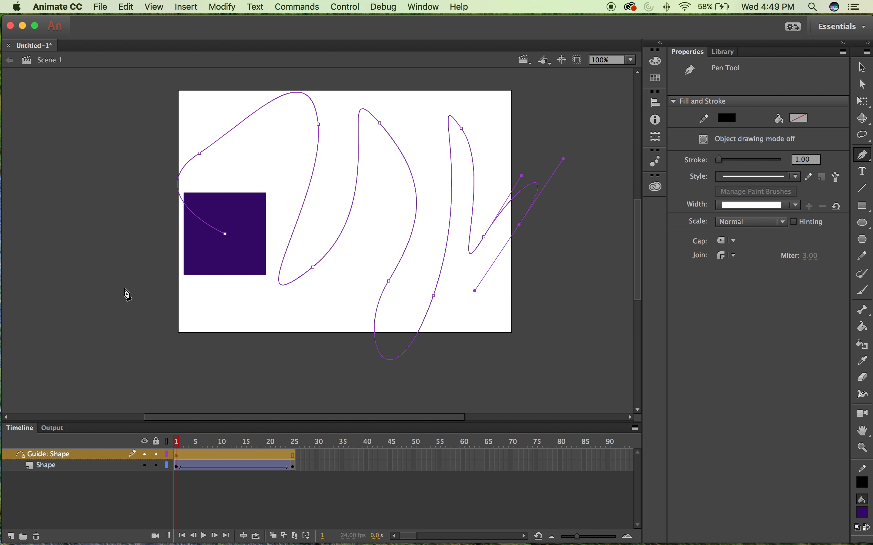
Select the square in frame 1 of the Shape layer and snap its center to the start of the guide path.
{"action": "left_click", "coordinate": [175, 466]}
{"action": "mouse_move", "coordinate": [176, 443]}
{"action": "left_mouse_down"}
{"action": "mouse_move", "coordinate": [186, 443]}
{"action": "mouse_move", "coordinate": [176, 446]}
{"action": "left_mouse_up"}
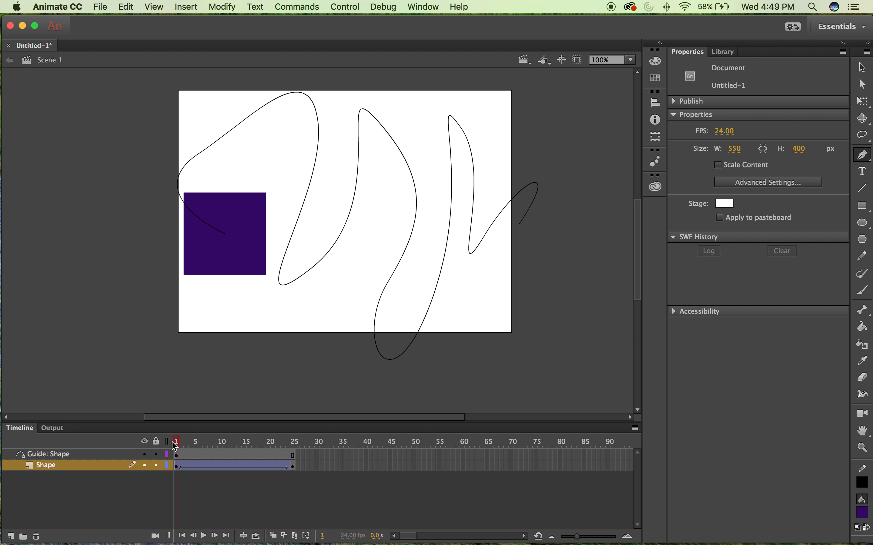
{"action": "left_click", "coordinate": [179, 467]}
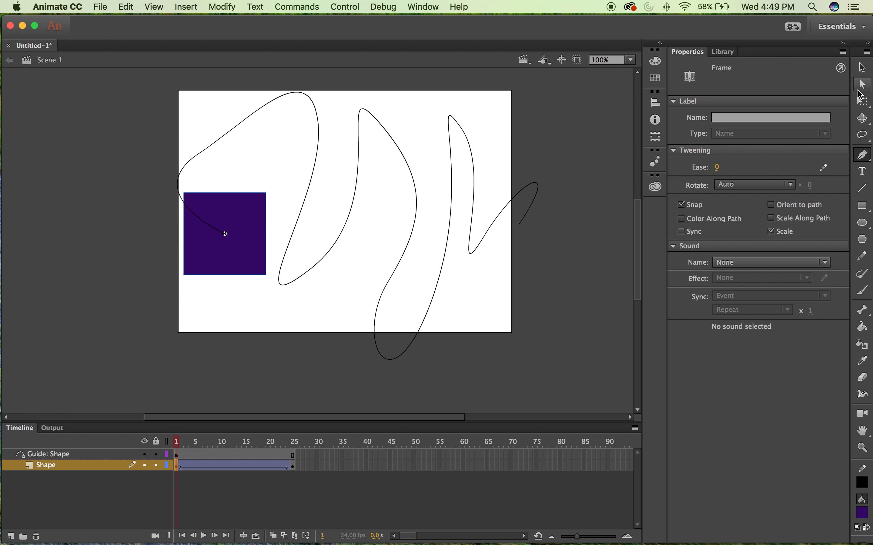
{"action": "left_click", "coordinate": [867, 72]}
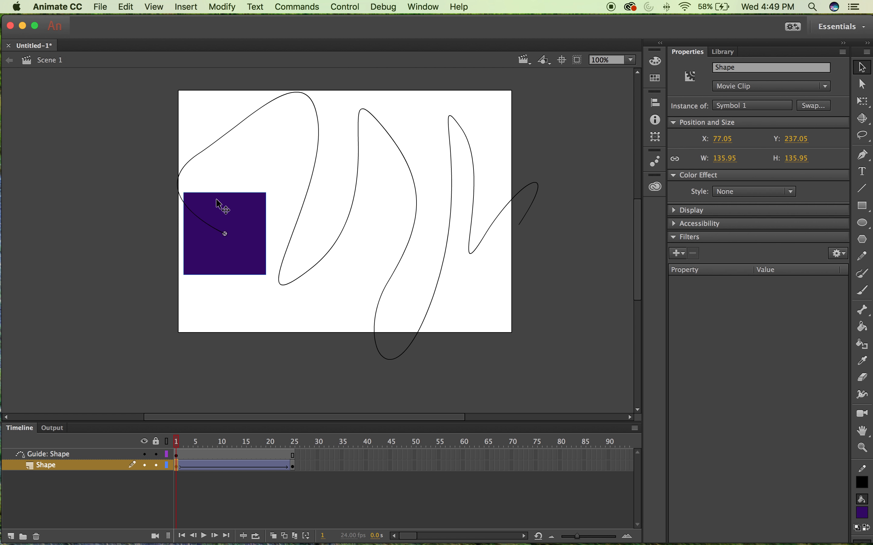
{"action": "mouse_move", "coordinate": [253, 202]}
{"action": "left_mouse_down"}
{"action": "mouse_move", "coordinate": [240, 195]}
{"action": "mouse_move", "coordinate": [243, 209]}
{"action": "left_mouse_up"}
{"action": "left_click_drag", "start_coordinate": [224, 240], "coordinate": [249, 239]}
Snap the center of the frame 25 square to the far end of the guide path.
{"action": "left_click", "coordinate": [294, 467]}
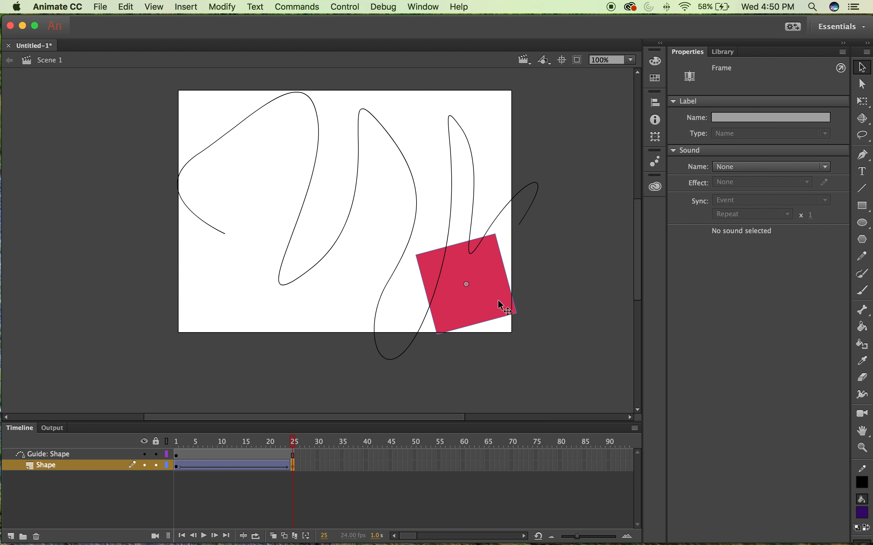
{"action": "left_click", "coordinate": [484, 287]}
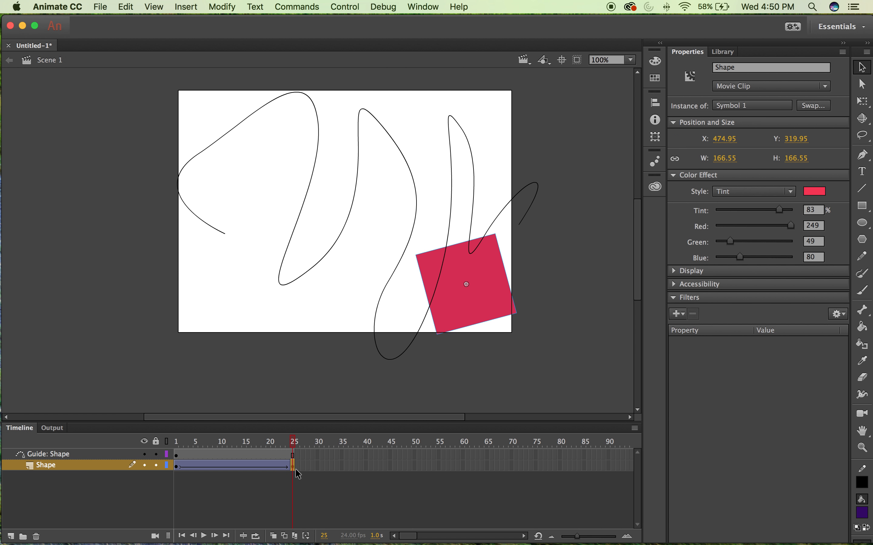
{"action": "left_click_drag", "start_coordinate": [499, 299], "coordinate": [519, 243]}
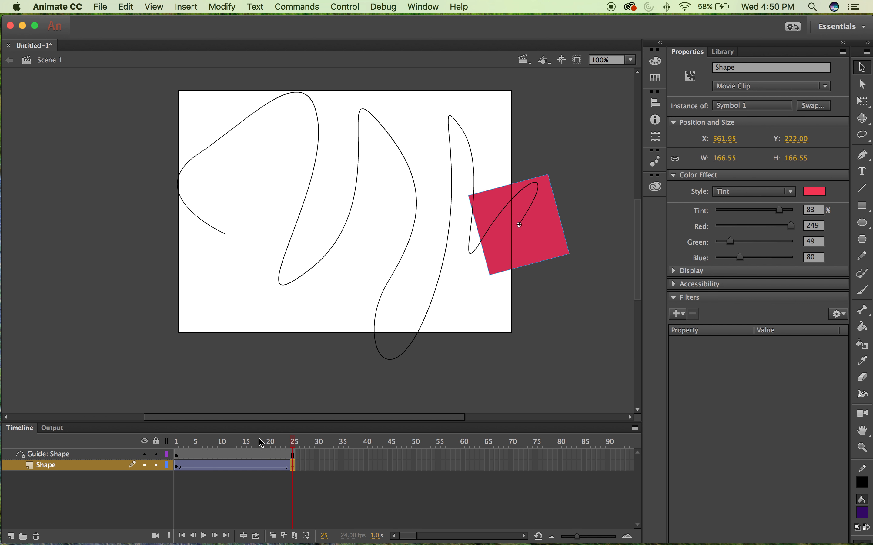
Play the timeline repeatedly to check how the square follows the guide path.
{"action": "key", "text": "Return"}
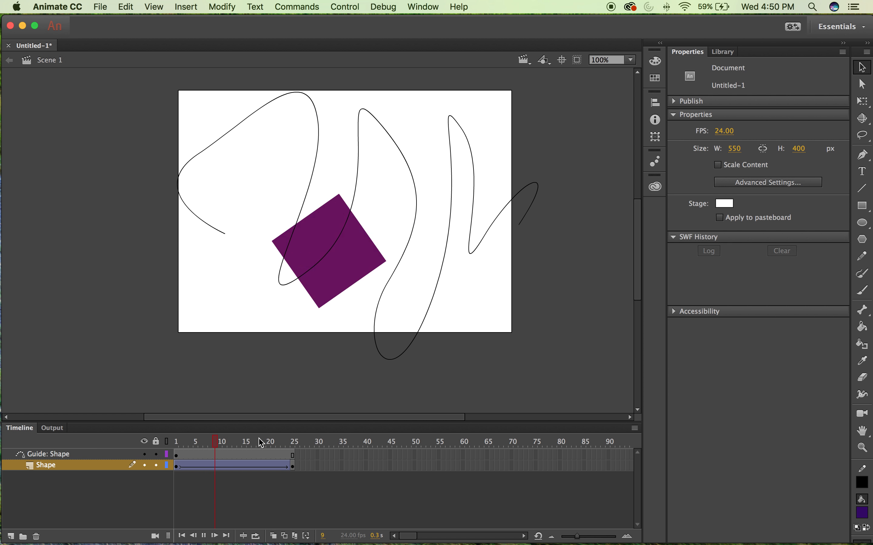
{"action": "key", "text": "Return"}
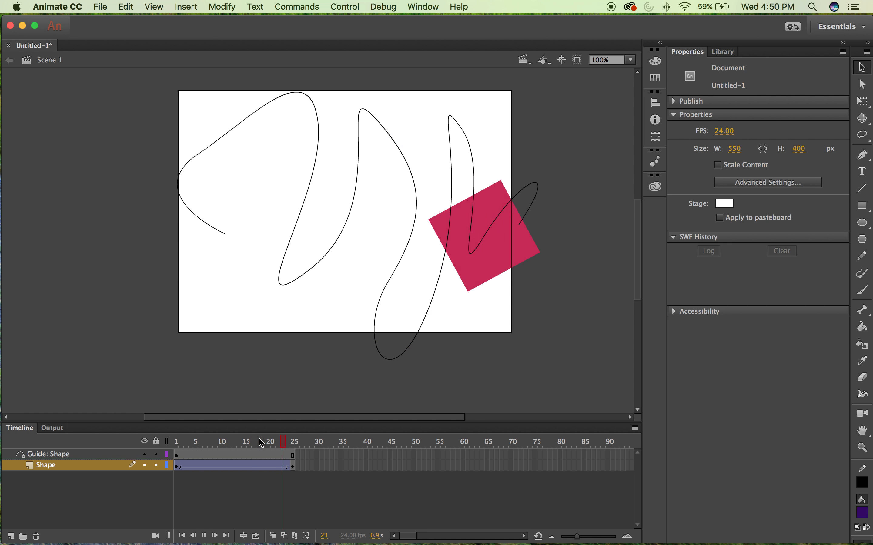
{"action": "key", "text": "Return"}
{"action": "key", "text": "Return"}
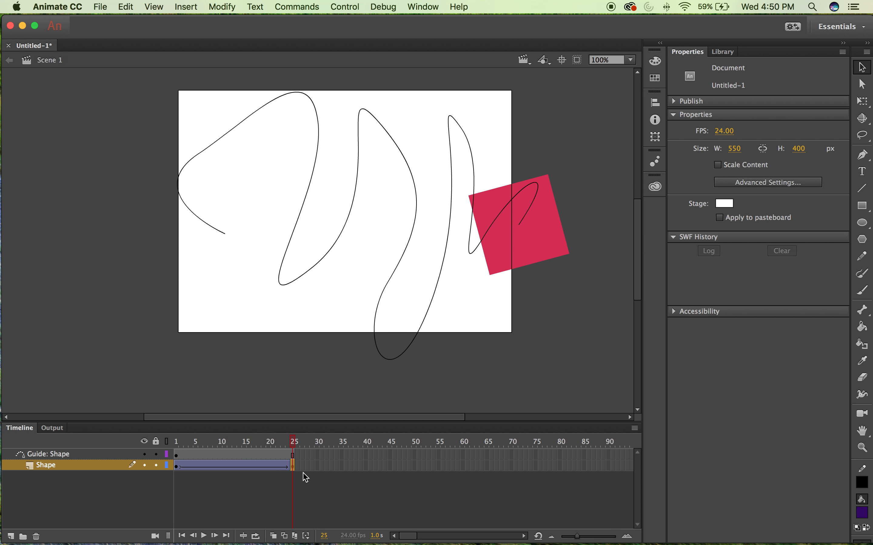
Move the frame 25 ends of the guide and Shape layers to frame 50 and play the longer tween.
{"action": "left_click", "coordinate": [294, 456]}
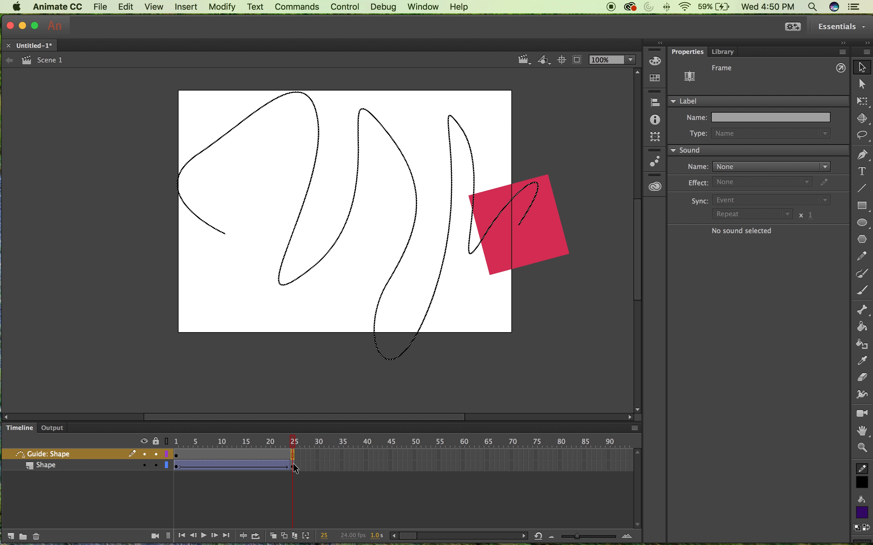
{"action": "left_click", "coordinate": [293, 465]}
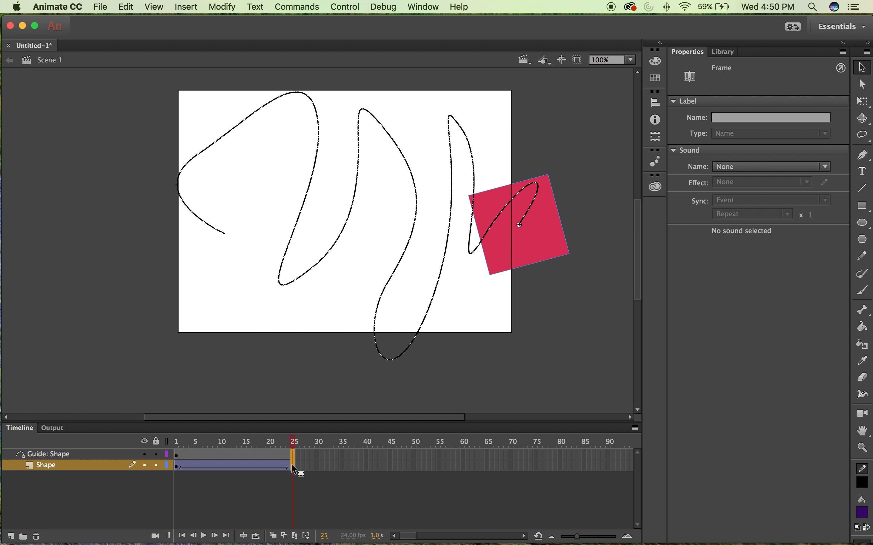
{"action": "left_click_drag", "start_coordinate": [413, 470], "coordinate": [412, 469]}
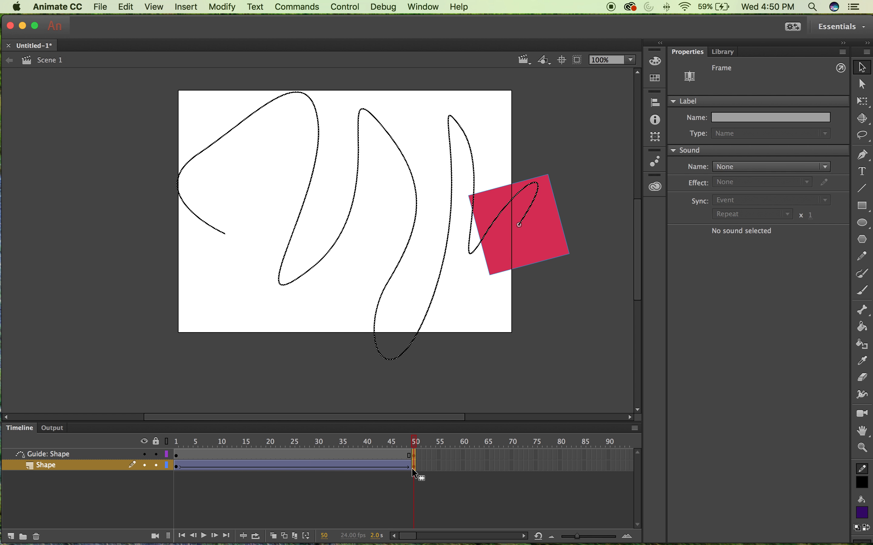
{"action": "key", "text": "Return"}
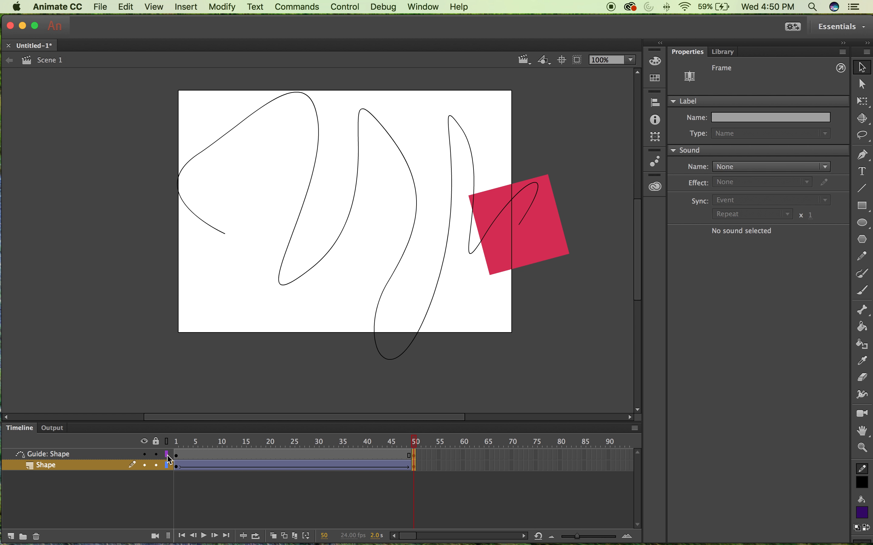
Preview the tween with the Guide: Shape layer hidden and restore the layer's visibility.
{"action": "left_click", "coordinate": [145, 455]}
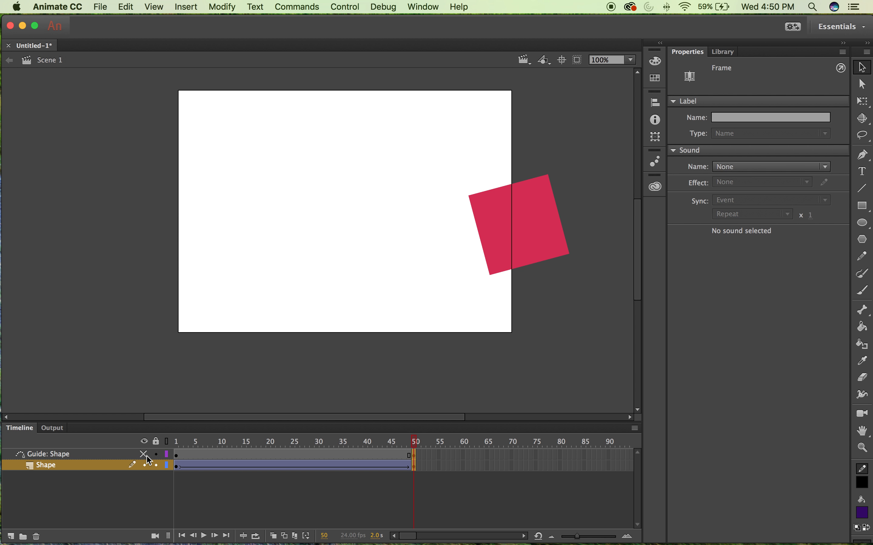
{"action": "key", "text": "Return"}
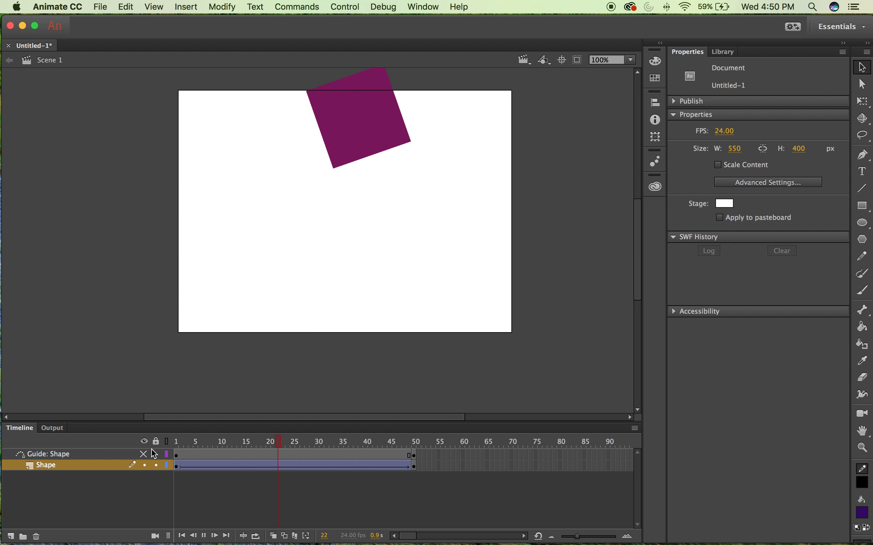
{"action": "key", "text": "Return"}
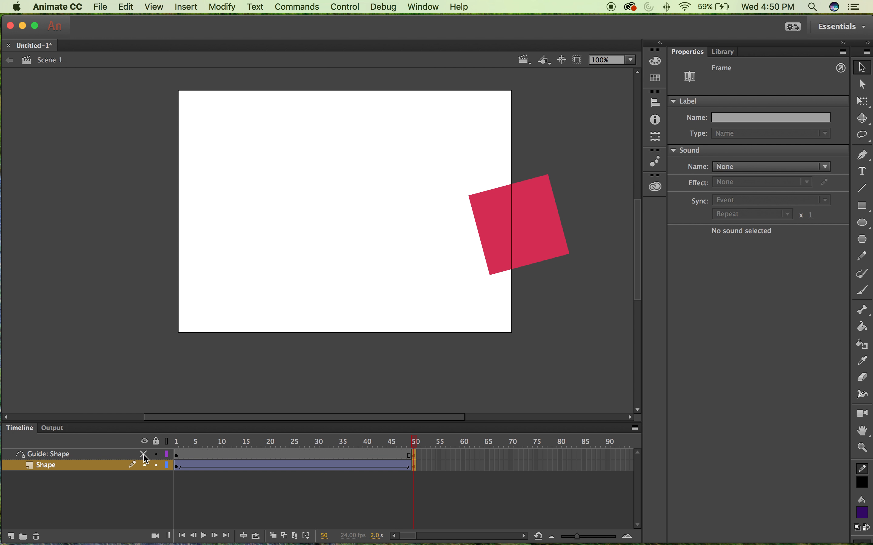
{"action": "left_click", "coordinate": [144, 454]}
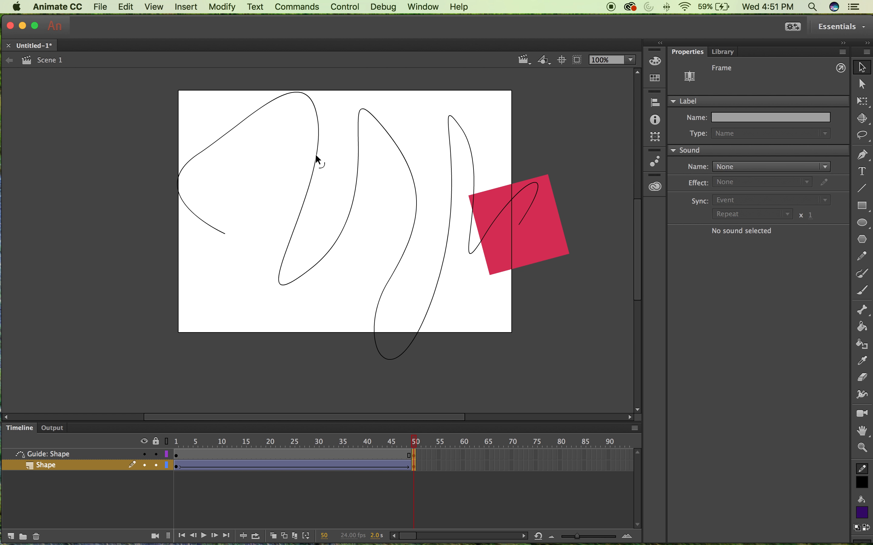
Reshape the guide path with the Subselection tool by moving the anchor near its second peak to the stage's lower-left corner.
{"action": "left_click", "coordinate": [863, 85]}
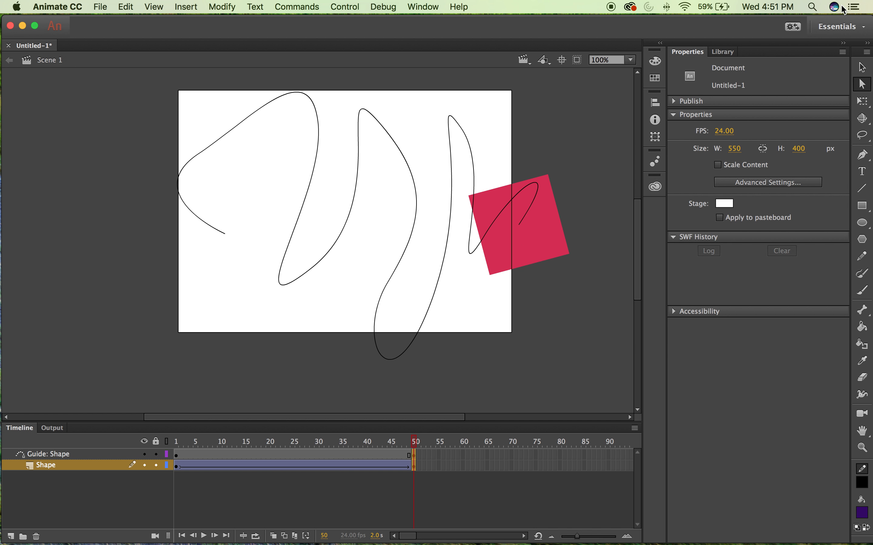
{"action": "left_click", "coordinate": [360, 137]}
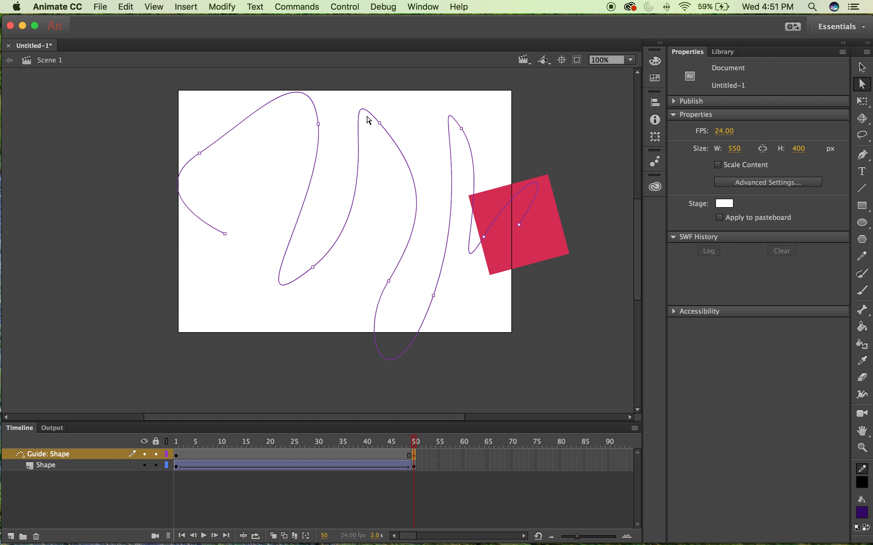
{"action": "left_click", "coordinate": [380, 124]}
{"action": "left_click_drag", "start_coordinate": [382, 127], "coordinate": [188, 324]}
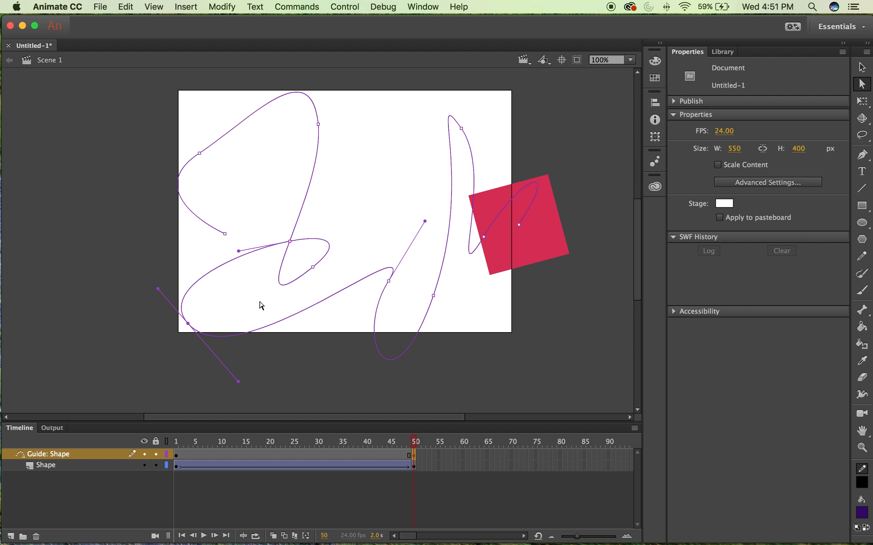
Play the tween along the reshaped guide path and undo the anchor move along with the preceding layer visibility change.
{"action": "key", "text": "Return"}
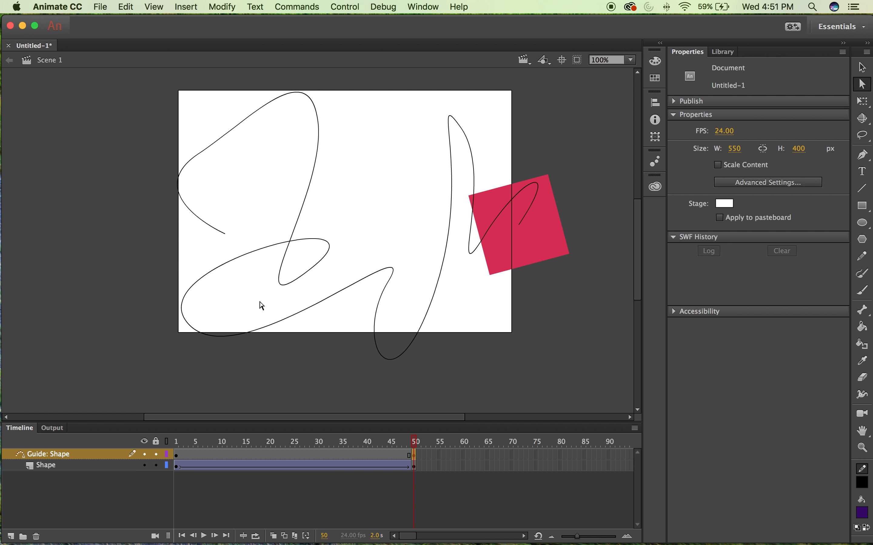
{"action": "key", "text": "super+z"}
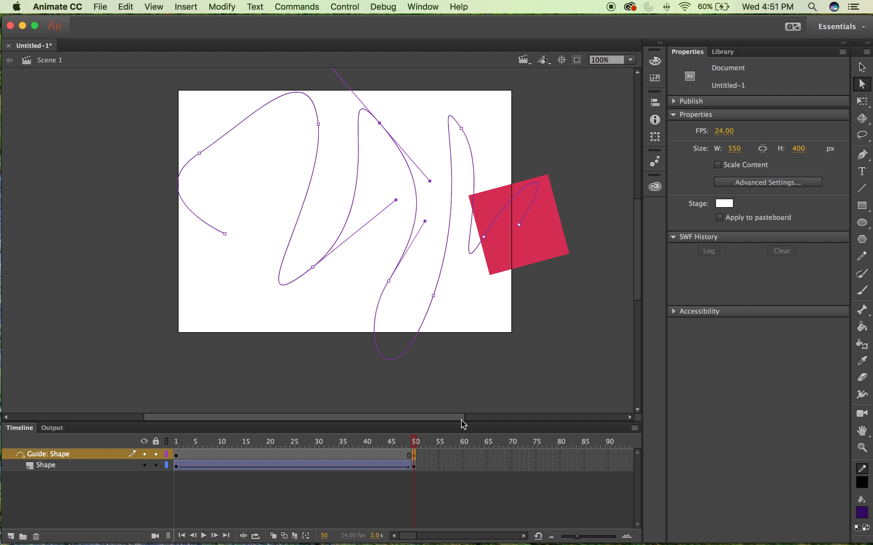
{"action": "key", "text": "super+z"}
{"action": "key", "text": "super+z"}
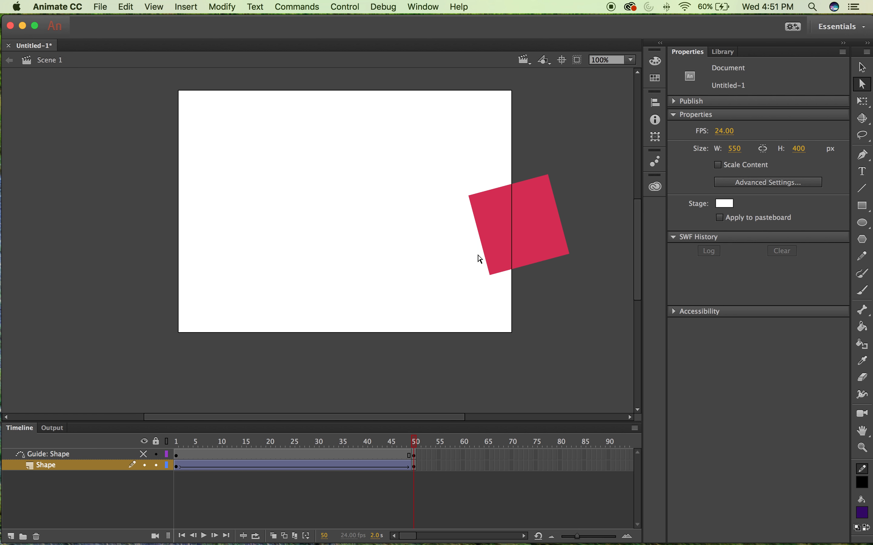
Play the tween, show the Guide: Shape layer again and scrub from frame 50 back to frame 46.
{"action": "key", "text": "Return"}
{"action": "left_click", "coordinate": [414, 455]}
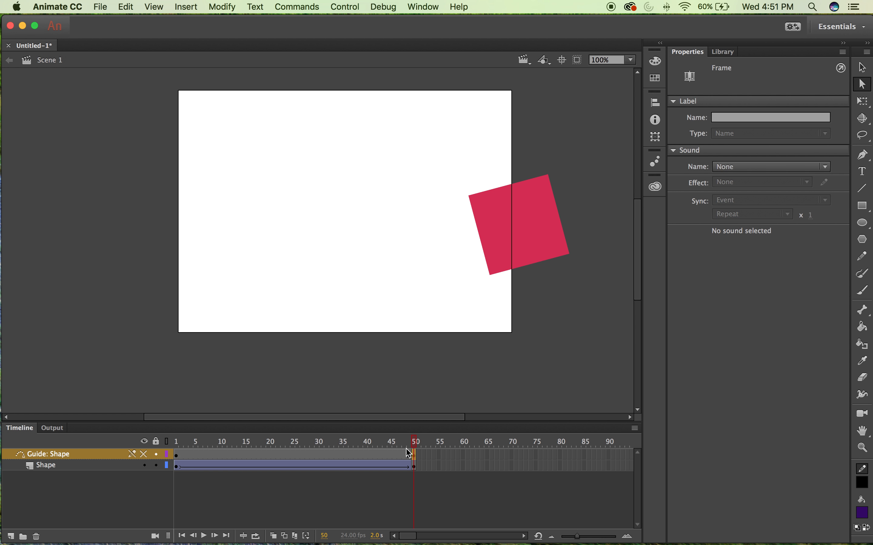
{"action": "left_click", "coordinate": [143, 454]}
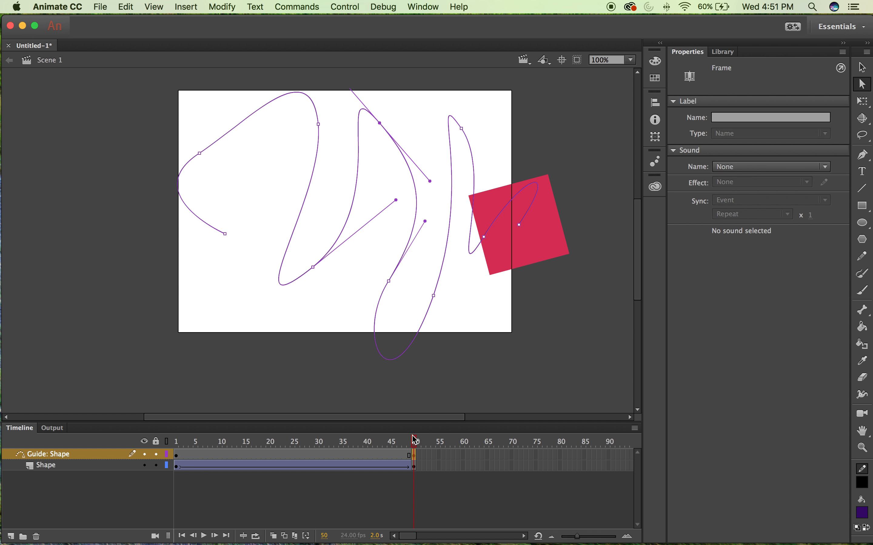
{"action": "left_click_drag", "start_coordinate": [415, 440], "coordinate": [396, 441]}
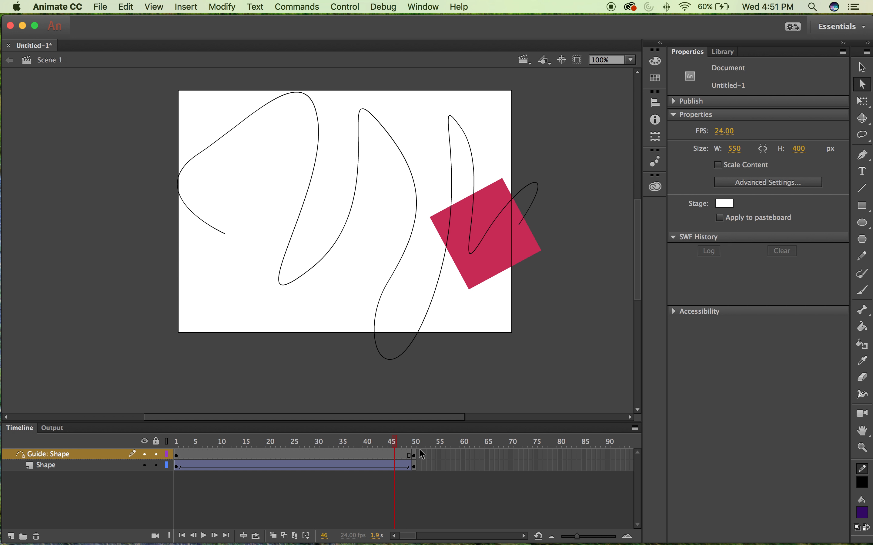
Delete both the Guide: Shape layer and the Shape layer from the timeline.
{"action": "left_click", "coordinate": [416, 456]}
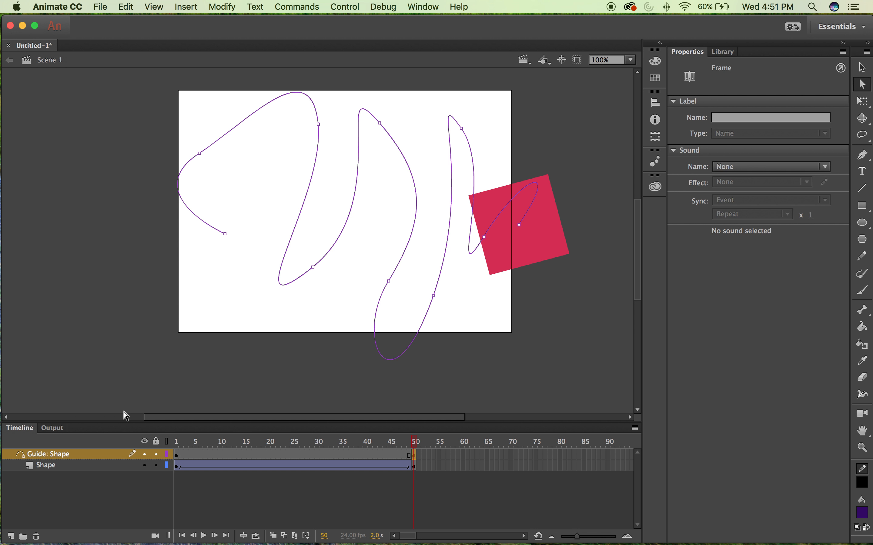
{"action": "left_click", "coordinate": [64, 467], "text": "shift"}
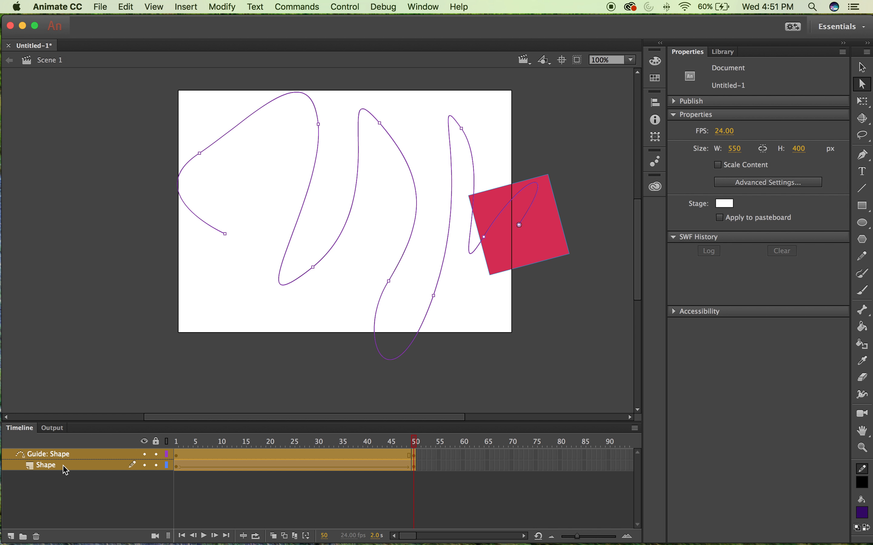
{"action": "left_click", "coordinate": [36, 537]}
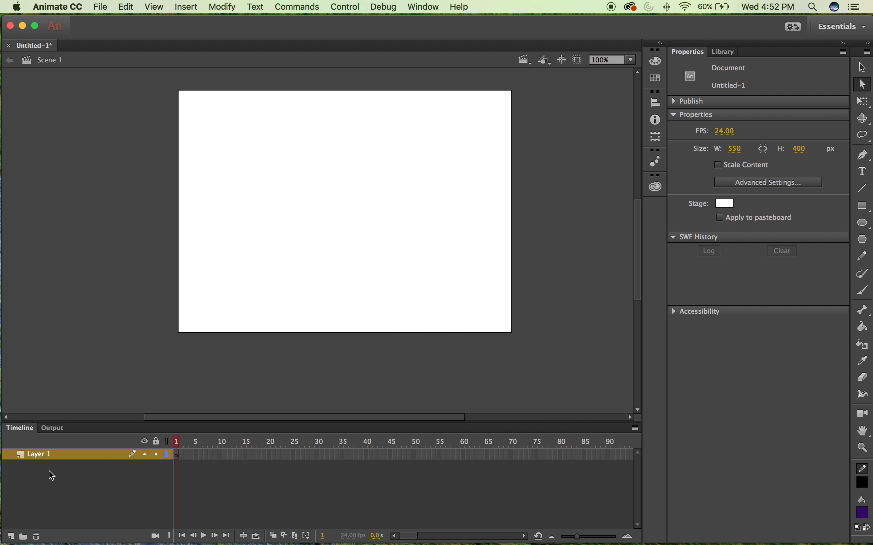
Choose Sneaker-Five.psd from the Mens folder of the Christian Louboutin catalog for import into the library.
{"action": "left_click", "coordinate": [101, 7]}
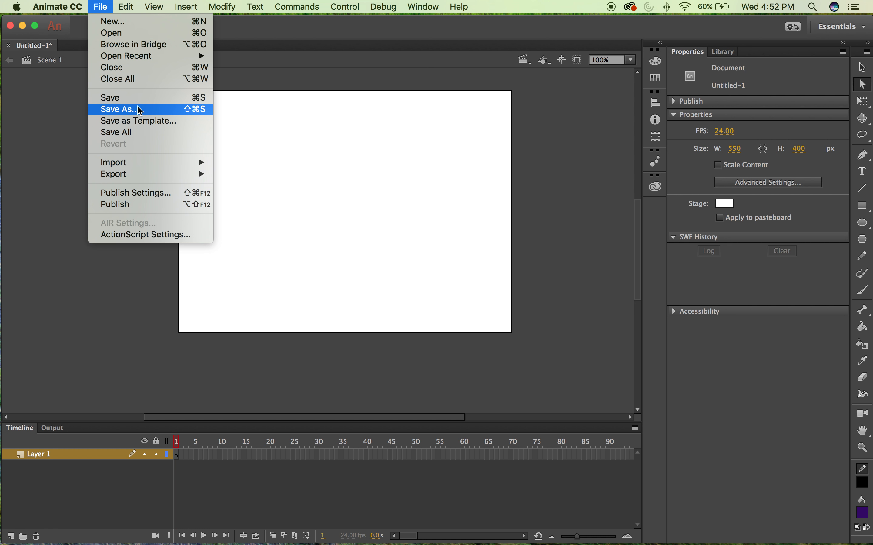
{"action": "mouse_move", "coordinate": [125, 158]}
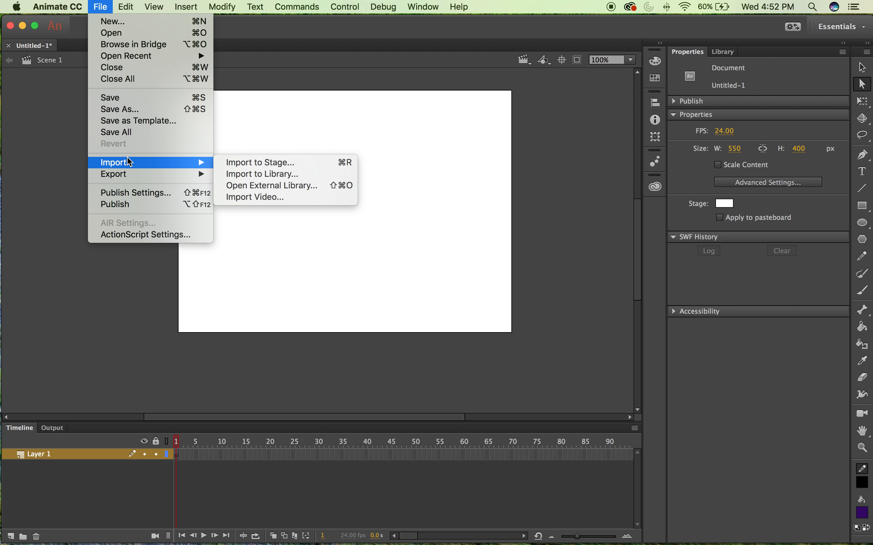
{"action": "left_click", "coordinate": [251, 172]}
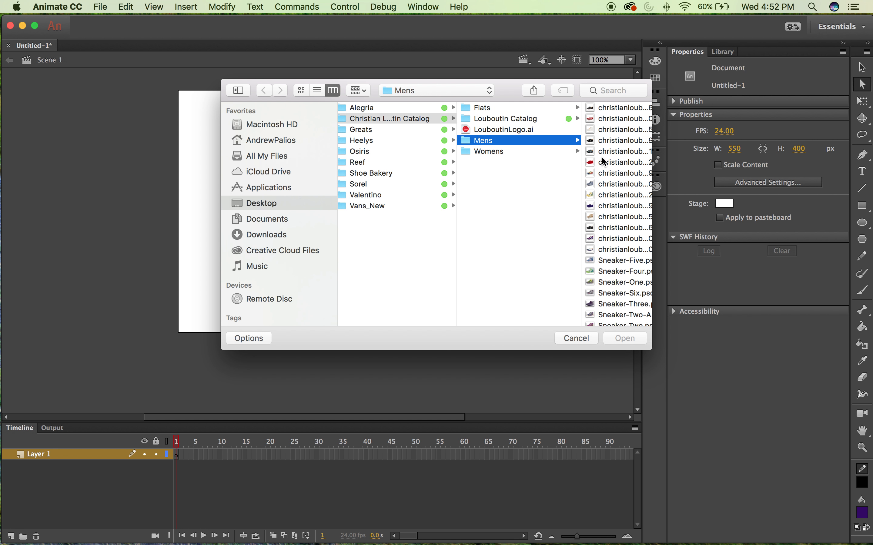
{"action": "left_click", "coordinate": [584, 129]}
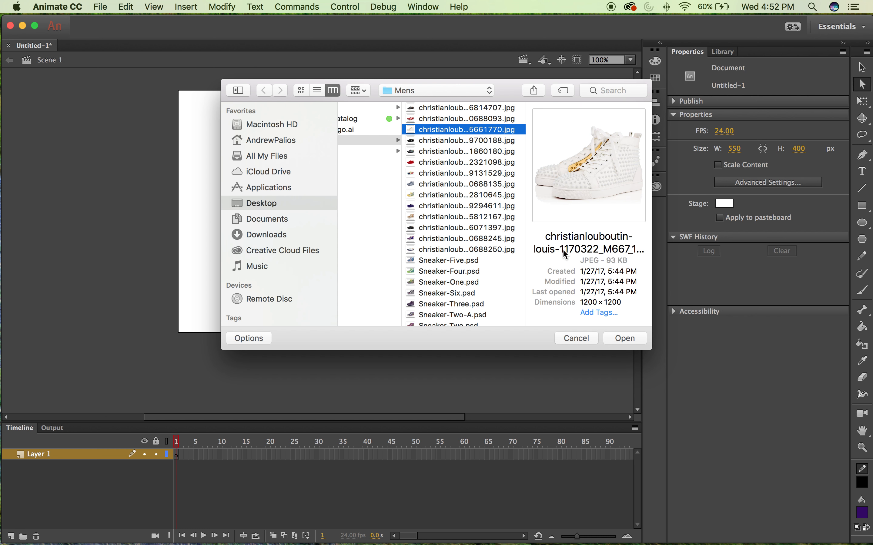
{"action": "left_click", "coordinate": [445, 261]}
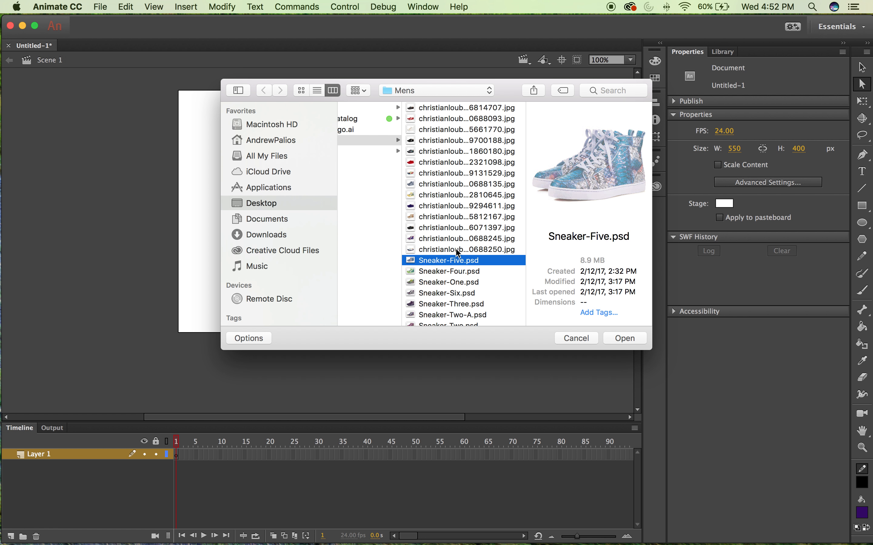
{"action": "left_click", "coordinate": [626, 338]}
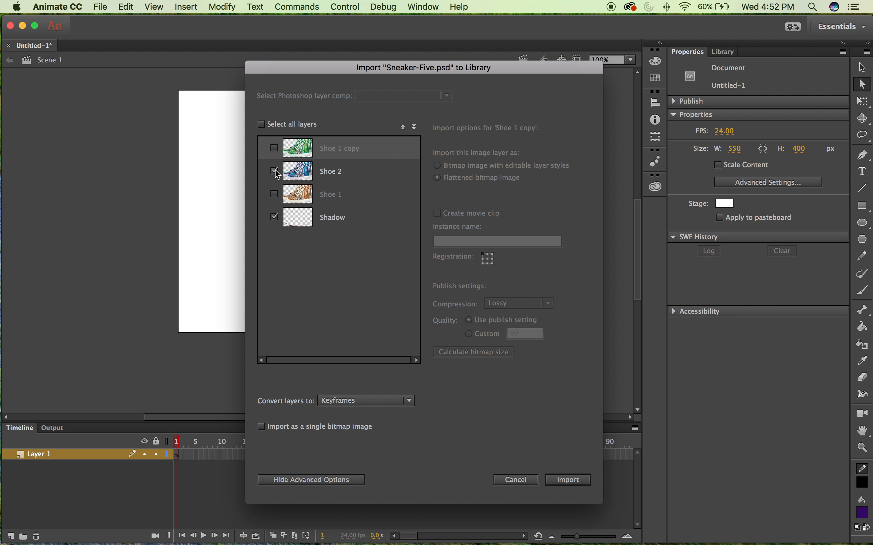
Include the Shoe 1 copy layer, exclude Shoe 2 and import the Photoshop file into the library.
{"action": "left_click", "coordinate": [274, 148]}
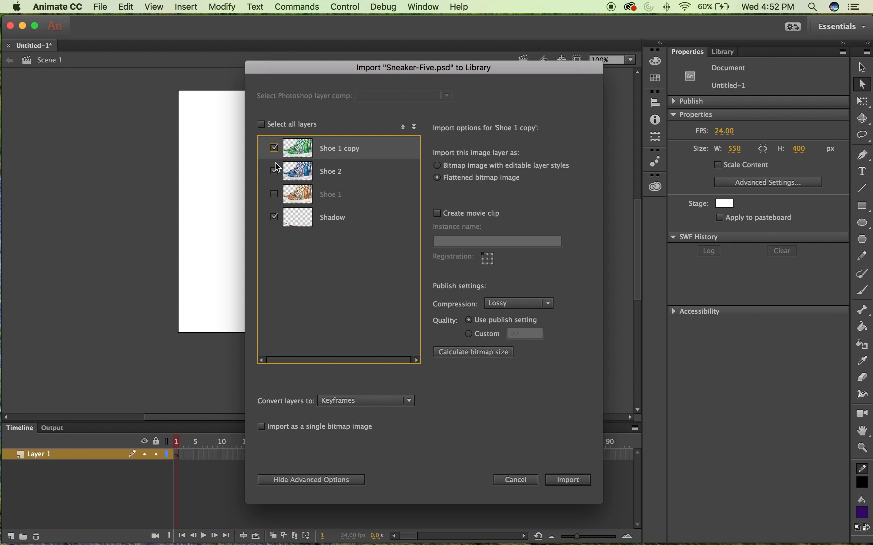
{"action": "left_click", "coordinate": [274, 171]}
{"action": "left_click", "coordinate": [569, 480]}
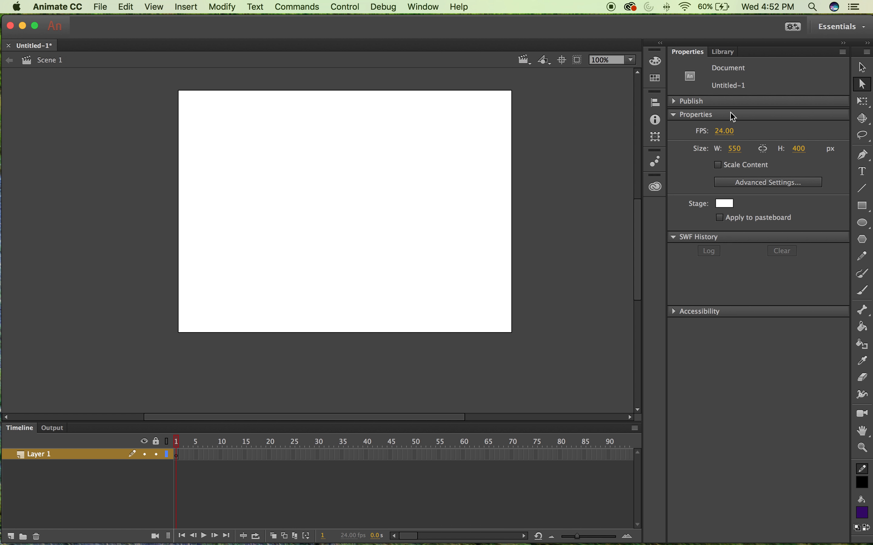
Preview the imported library items and place the Shoe 1 copy bitmap from the Sneaker-Five.psd Asset folder on the stage.
{"action": "left_click", "coordinate": [718, 54]}
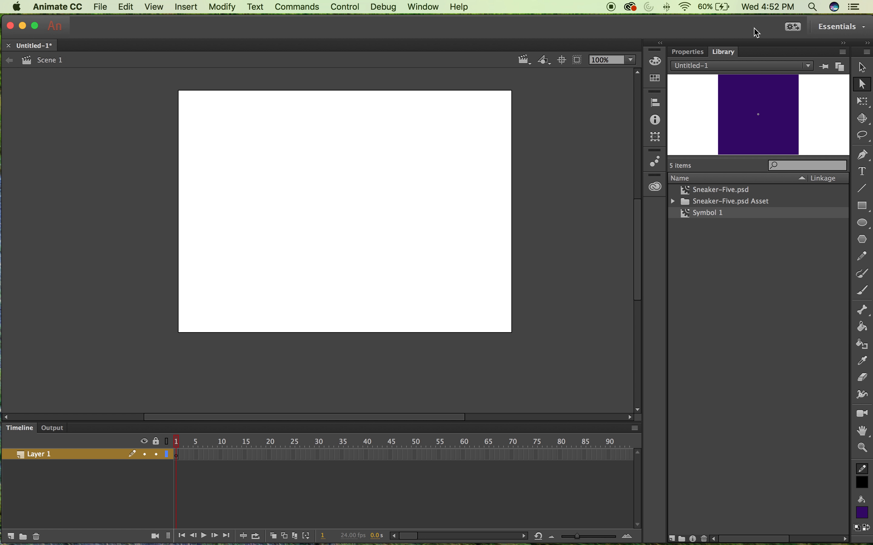
{"action": "left_click", "coordinate": [709, 191]}
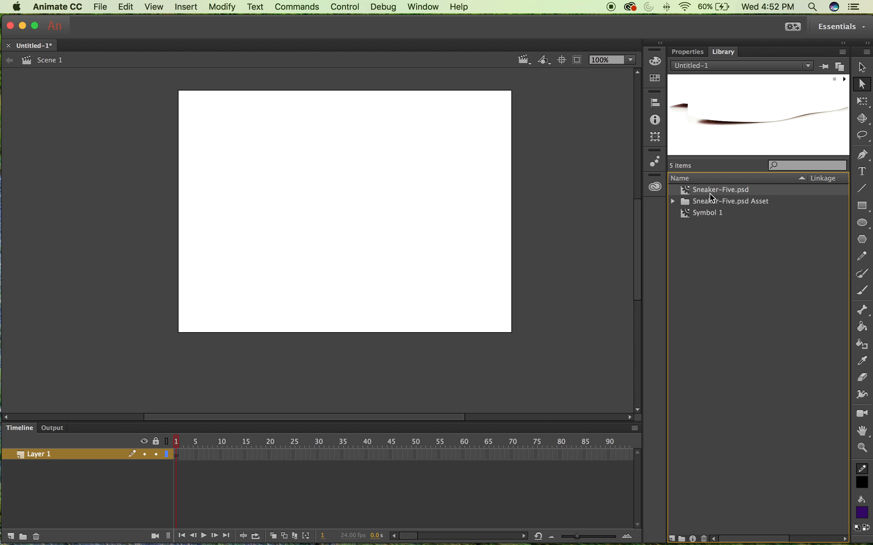
{"action": "left_click", "coordinate": [706, 213]}
{"action": "left_click", "coordinate": [673, 201]}
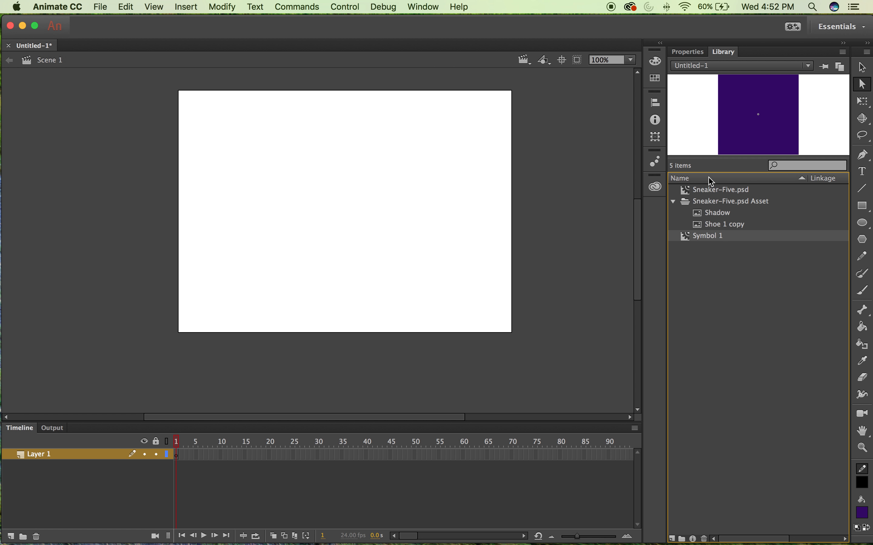
{"action": "left_click", "coordinate": [717, 216]}
{"action": "left_click", "coordinate": [721, 225]}
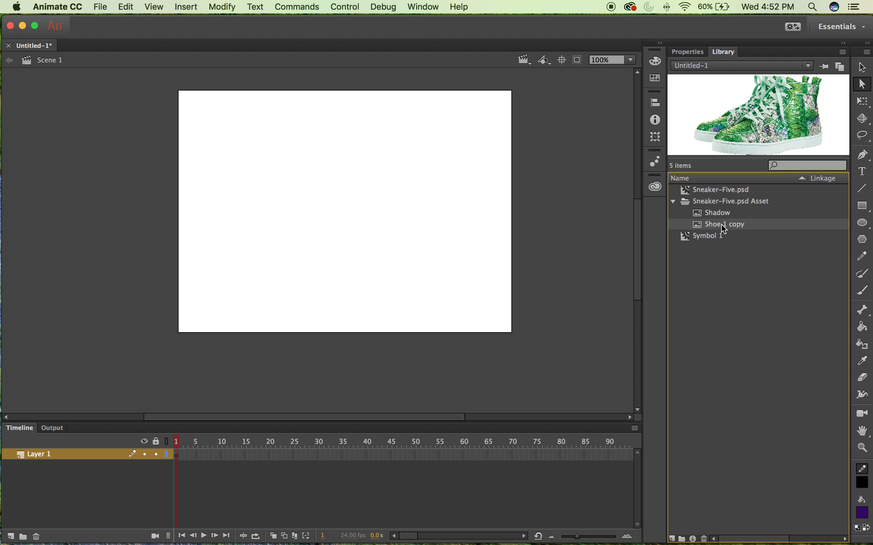
{"action": "left_click_drag", "start_coordinate": [727, 230], "coordinate": [358, 202]}
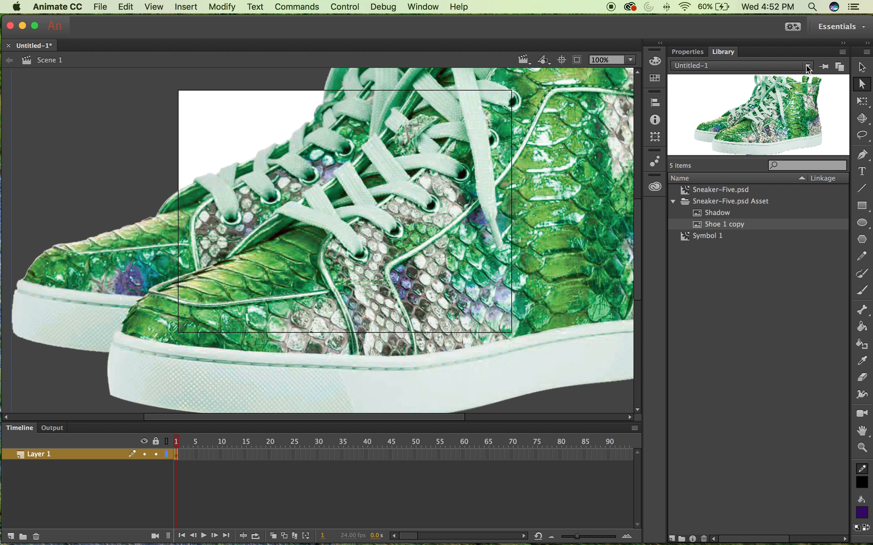
Scale the shoe bitmap down proportionally to a width of 524.95 px.
{"action": "left_click", "coordinate": [698, 54]}
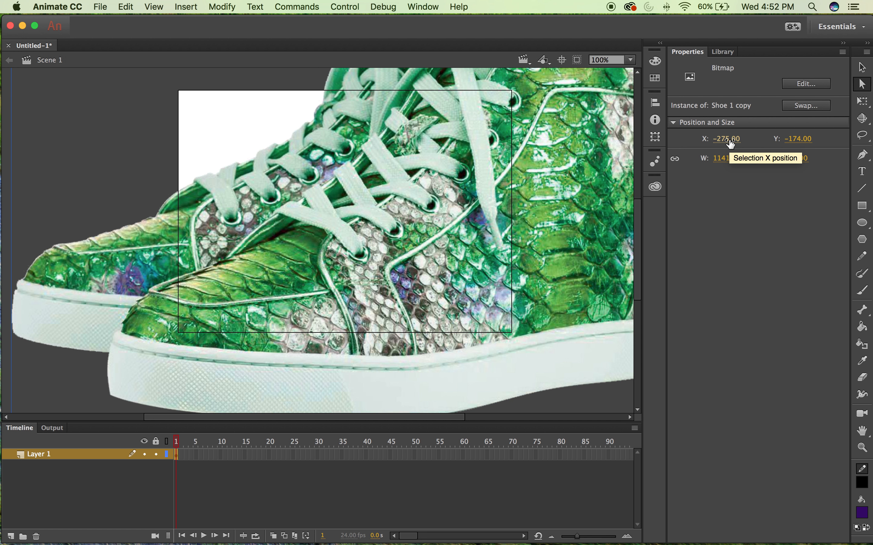
{"action": "left_click_drag", "start_coordinate": [721, 159], "coordinate": [342, 151]}
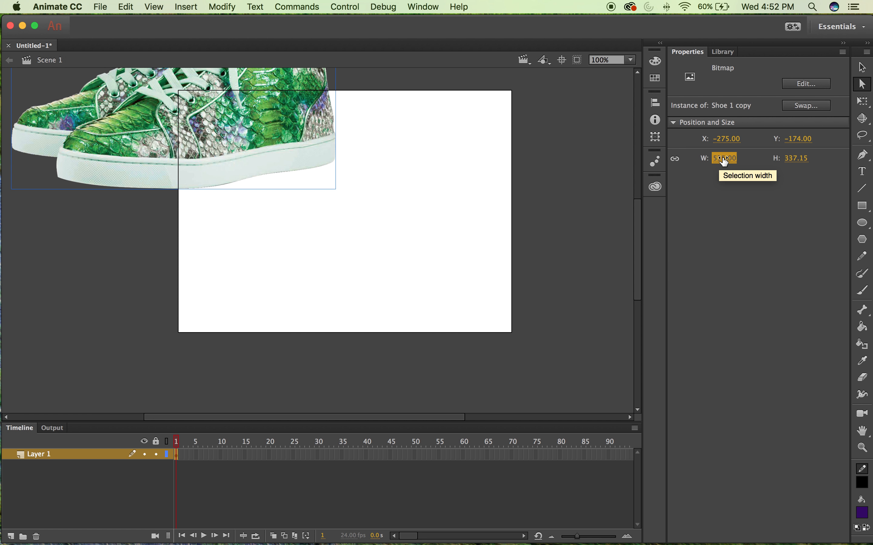
{"action": "mouse_move", "coordinate": [721, 159]}
{"action": "left_mouse_down"}
{"action": "mouse_move", "coordinate": [680, 158]}
{"action": "mouse_move", "coordinate": [722, 159]}
{"action": "left_mouse_up"}
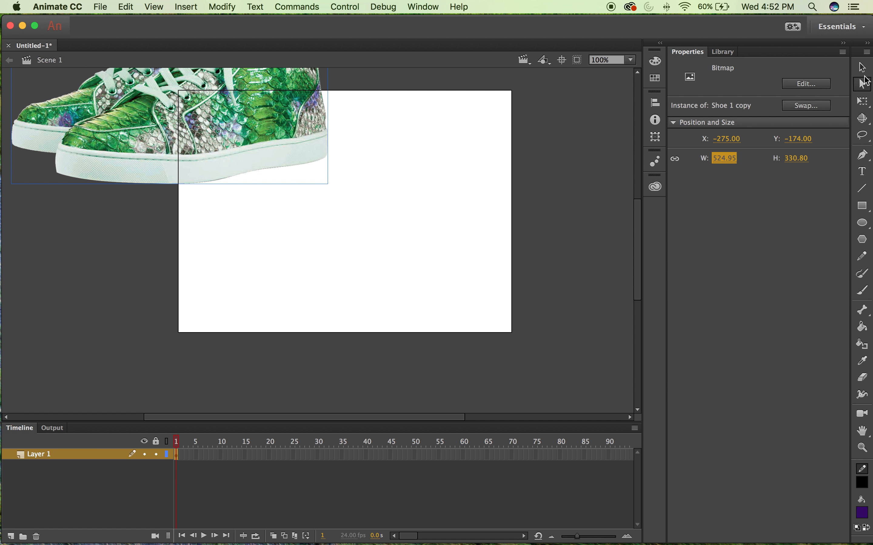
Move the shoe bitmap onto the stage with the Selection tool, at about X 7, Y 44, and deselect it.
{"action": "left_click", "coordinate": [863, 72]}
{"action": "left_click", "coordinate": [863, 72]}
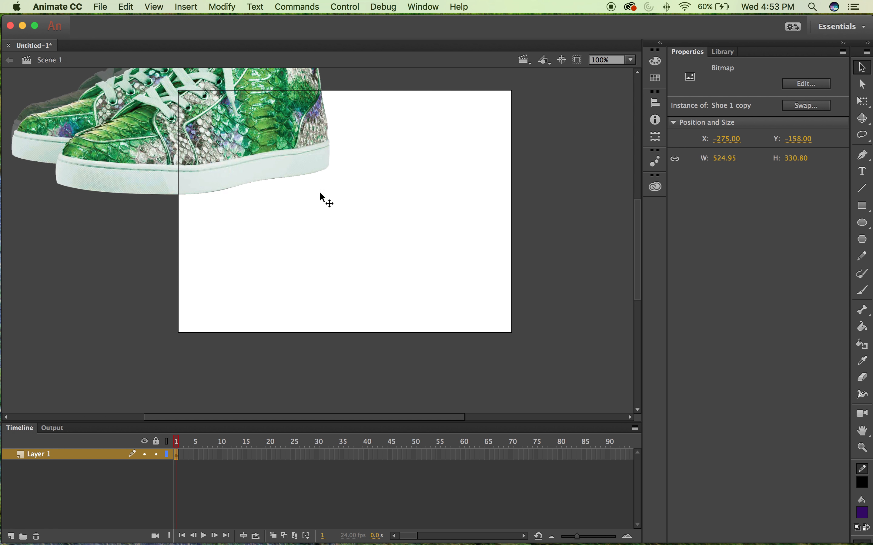
{"action": "left_click_drag", "start_coordinate": [279, 136], "coordinate": [449, 265]}
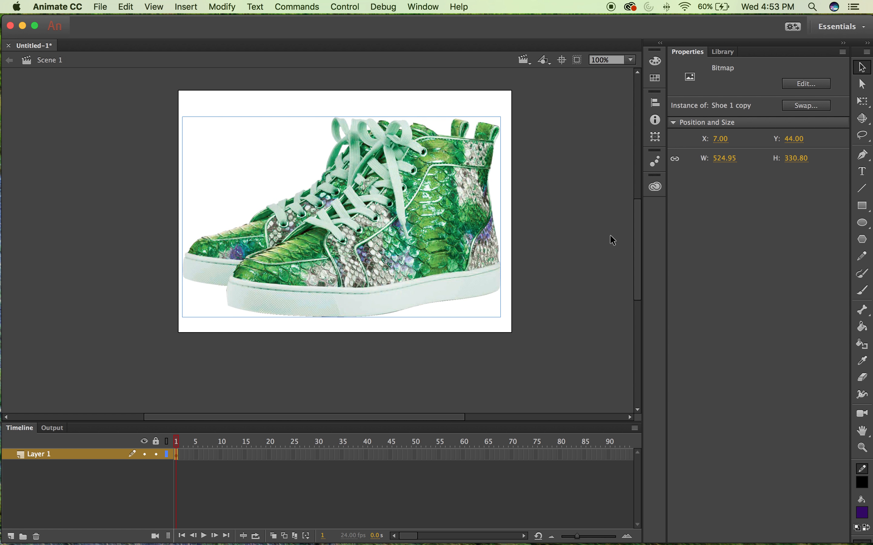
{"action": "left_click", "coordinate": [610, 234]}
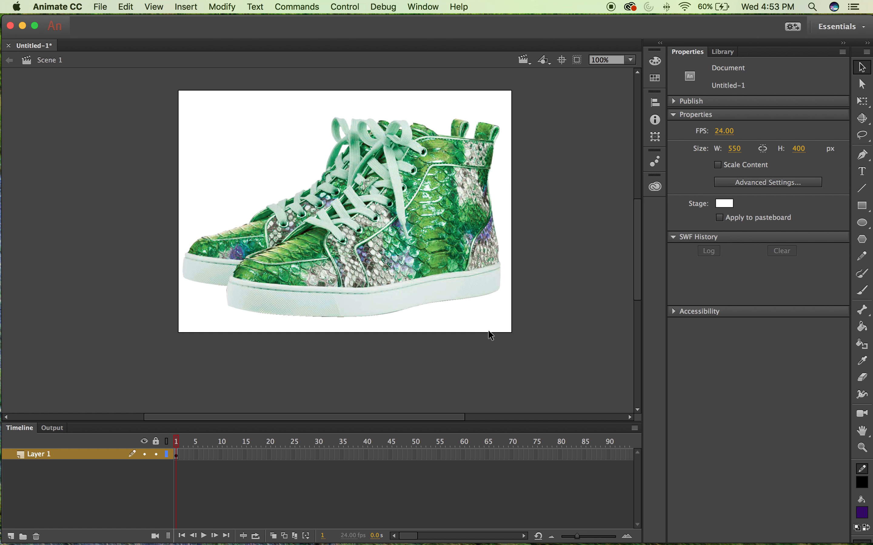
Rename Layer 1 as Shoes.
{"action": "double_click", "coordinate": [53, 455]}
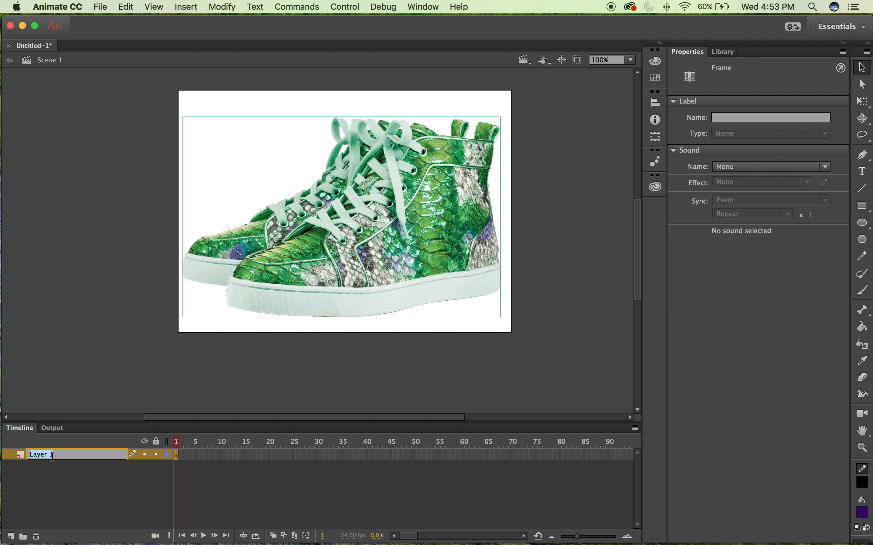
{"action": "type", "text": "Shoes"}
{"action": "key", "text": "Return"}
{"action": "left_click", "coordinate": [55, 494]}
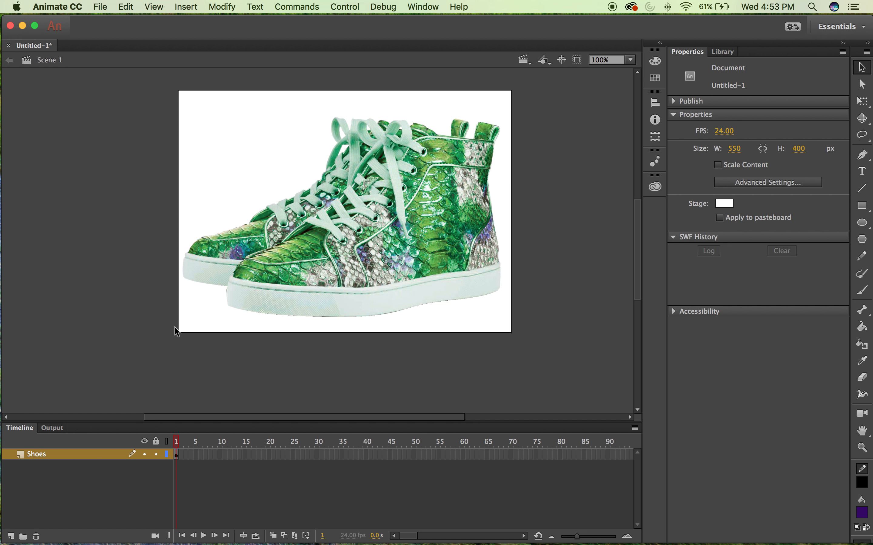
Add a new layer above the Shoes layer and name it Mask.
{"action": "right_click", "coordinate": [85, 458]}
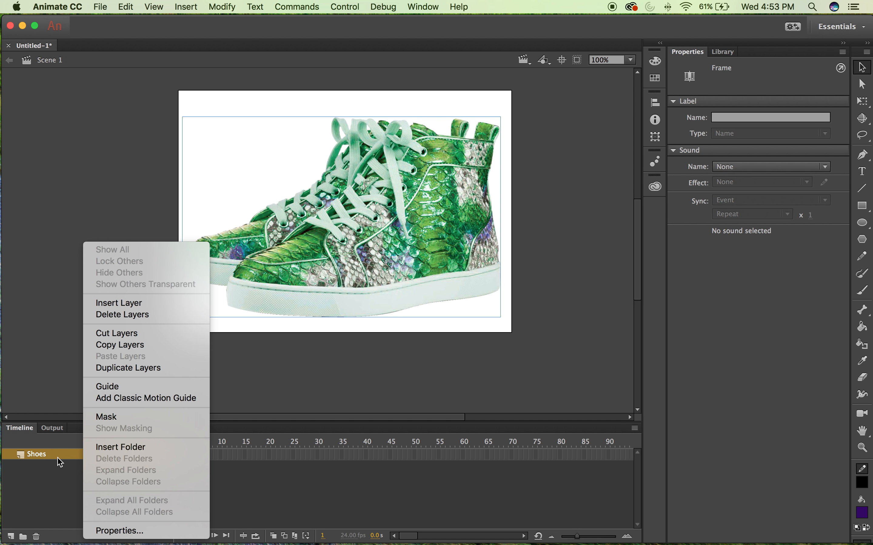
{"action": "left_click", "coordinate": [117, 420]}
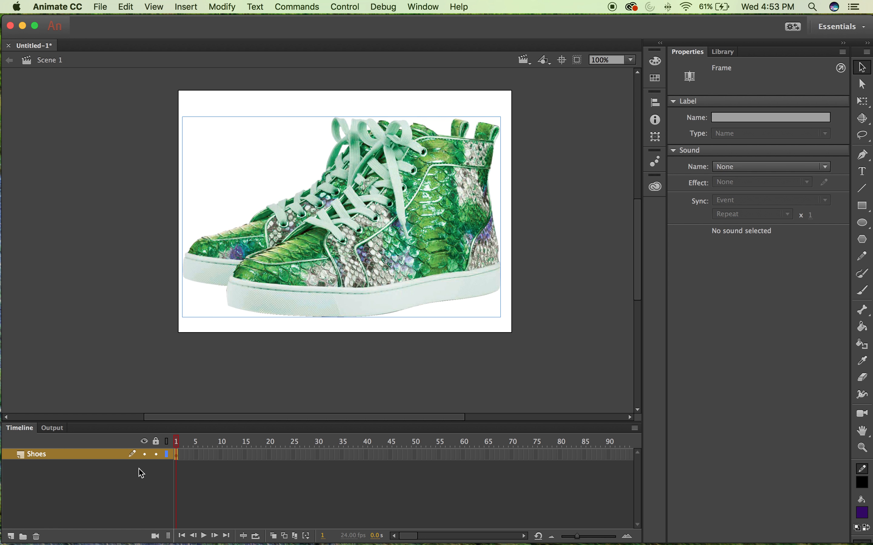
{"action": "left_click", "coordinate": [11, 537]}
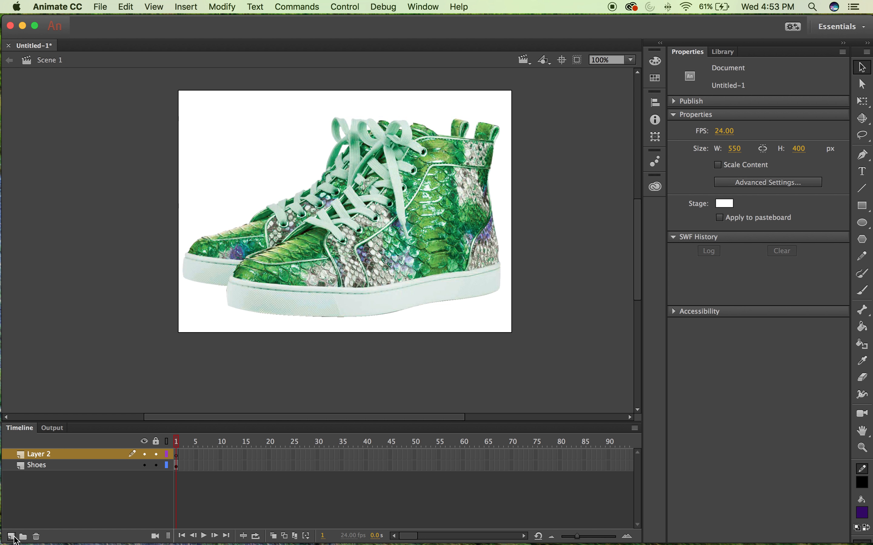
{"action": "left_click", "coordinate": [183, 456]}
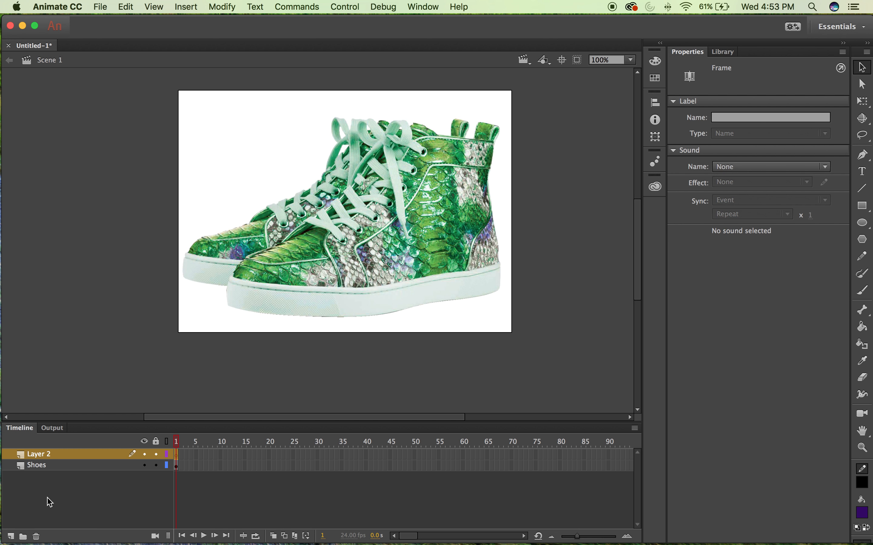
{"action": "double_click", "coordinate": [43, 454]}
{"action": "type", "text": "Mask"}
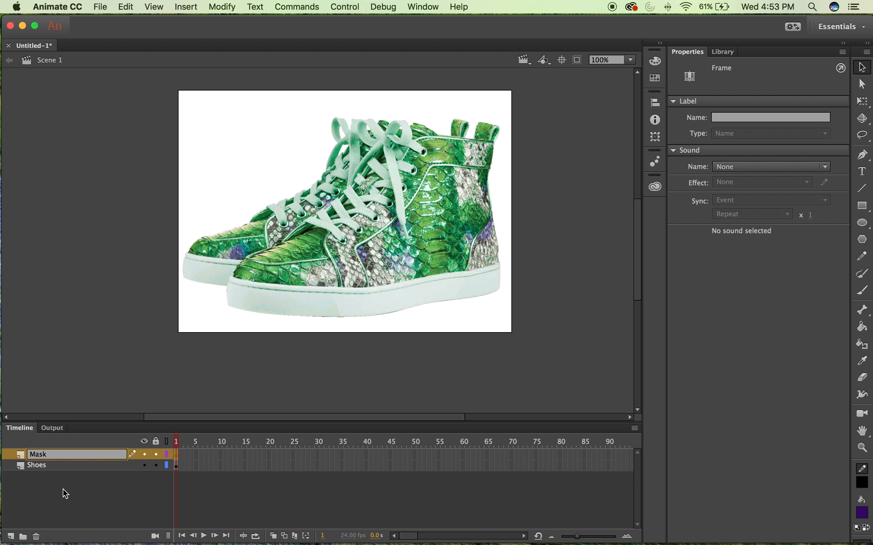
{"action": "left_click", "coordinate": [66, 494]}
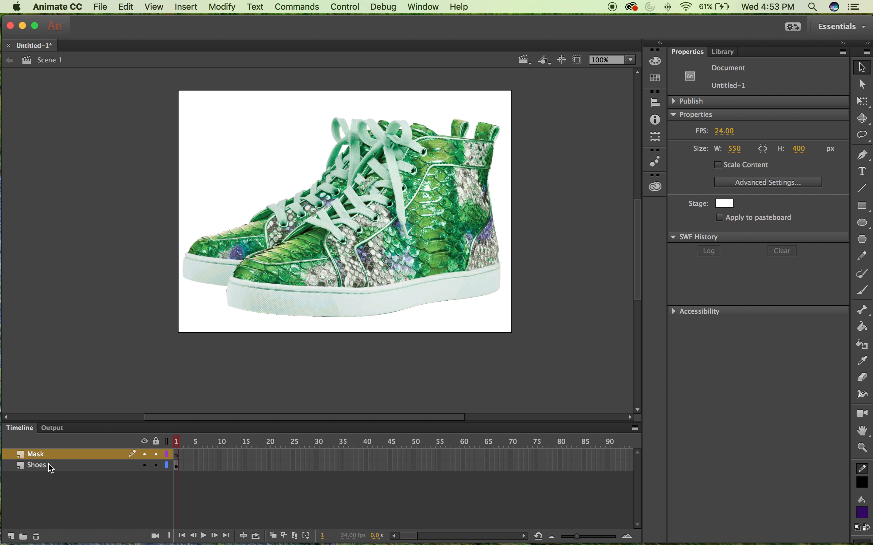
Turn the Mask layer into a mask over the Shoes layer and unlock both layers.
{"action": "right_click", "coordinate": [45, 459]}
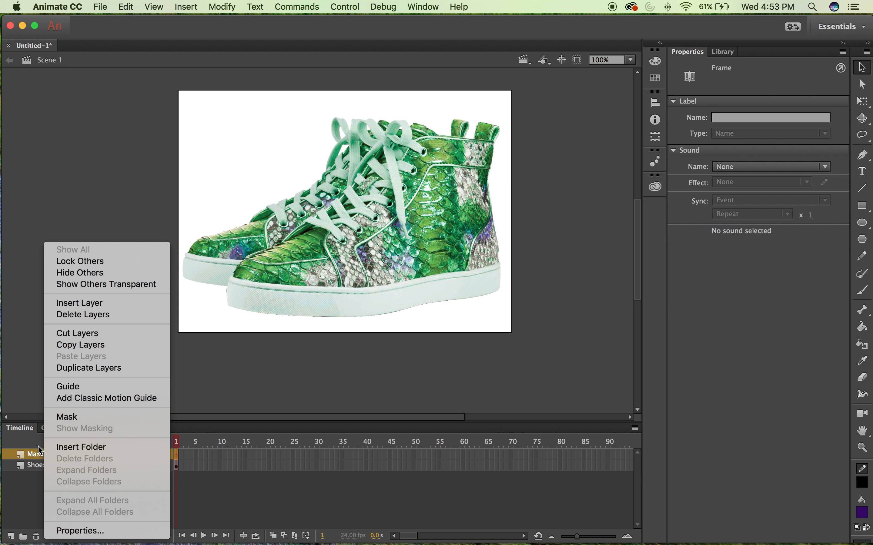
{"action": "left_click", "coordinate": [85, 417]}
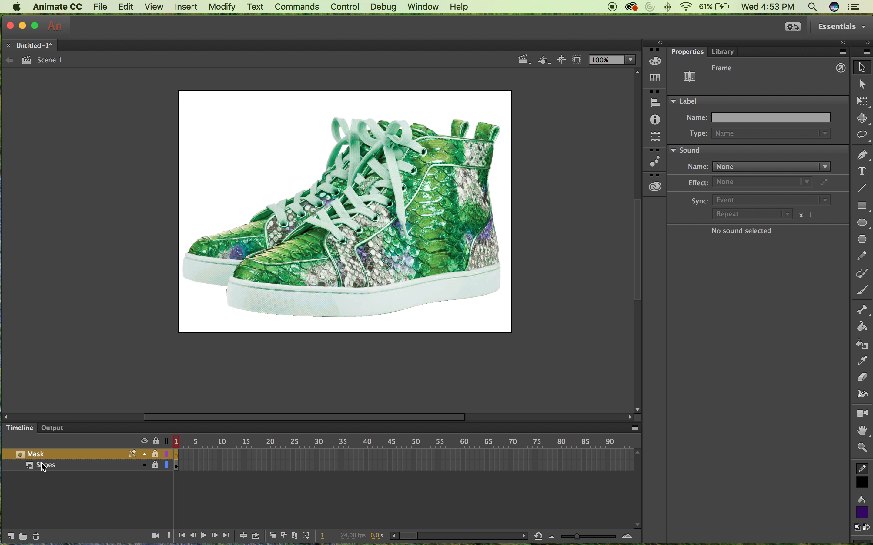
{"action": "left_click", "coordinate": [156, 454]}
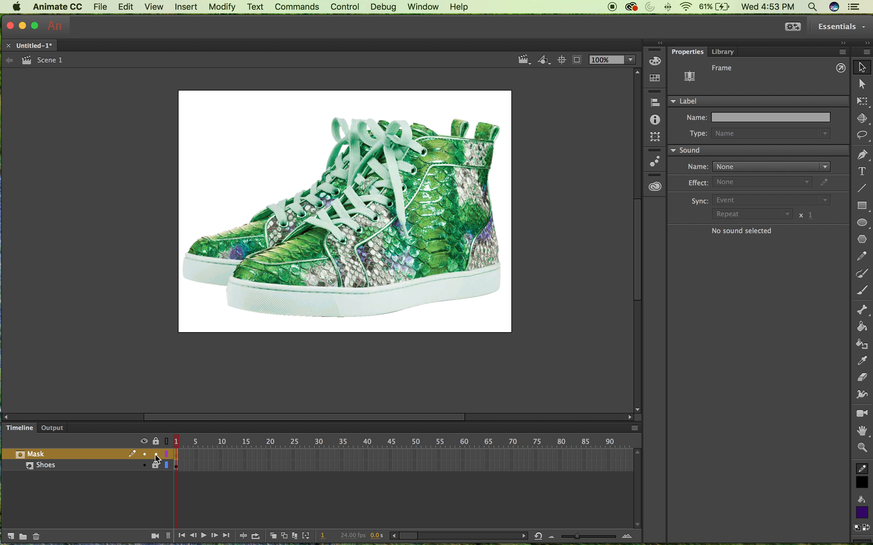
{"action": "left_click", "coordinate": [175, 457]}
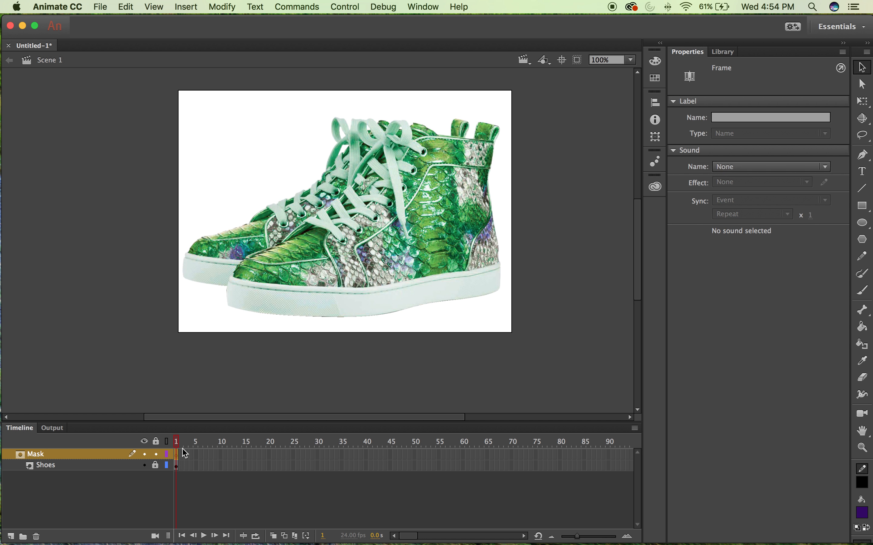
{"action": "left_click", "coordinate": [156, 466]}
Insert a keyframe at frame 25 of the Shoes layer.
{"action": "left_click", "coordinate": [177, 466]}
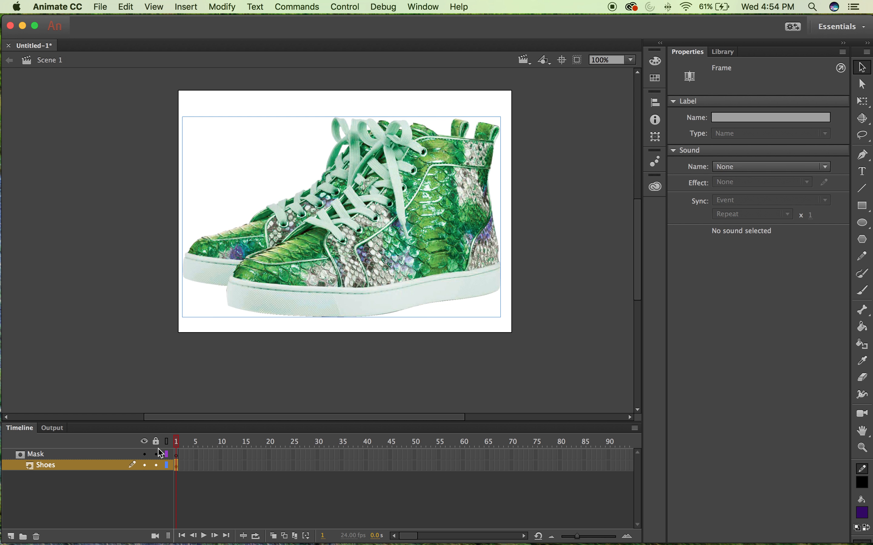
{"action": "left_click", "coordinate": [292, 466]}
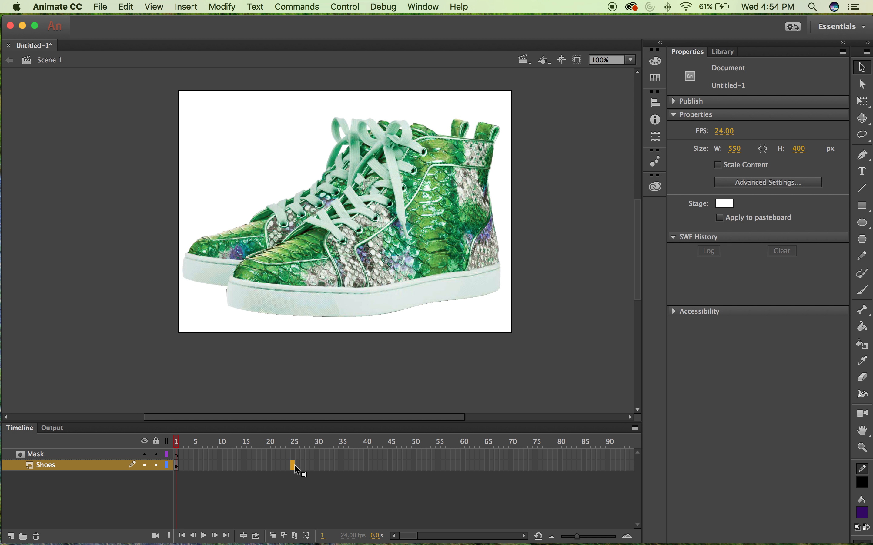
{"action": "right_click", "coordinate": [294, 466]}
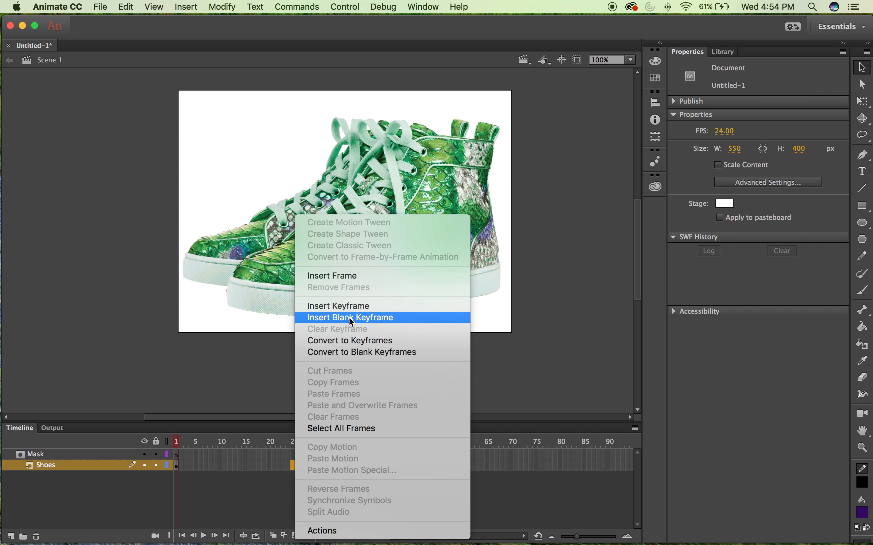
{"action": "left_click", "coordinate": [354, 306]}
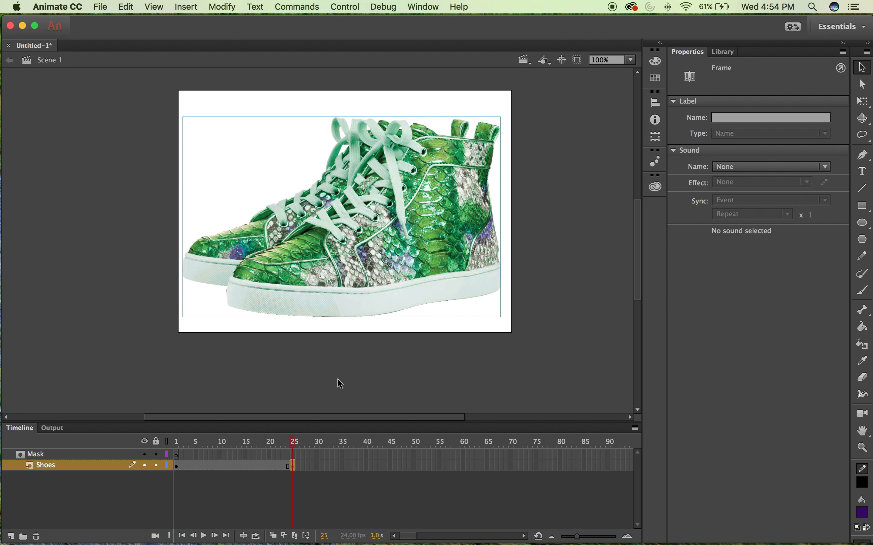
Draw a purple rectangle about 42 by 401 px on frame 1 of the Mask layer, just outside the stage's left edge.
{"action": "left_click", "coordinate": [178, 455]}
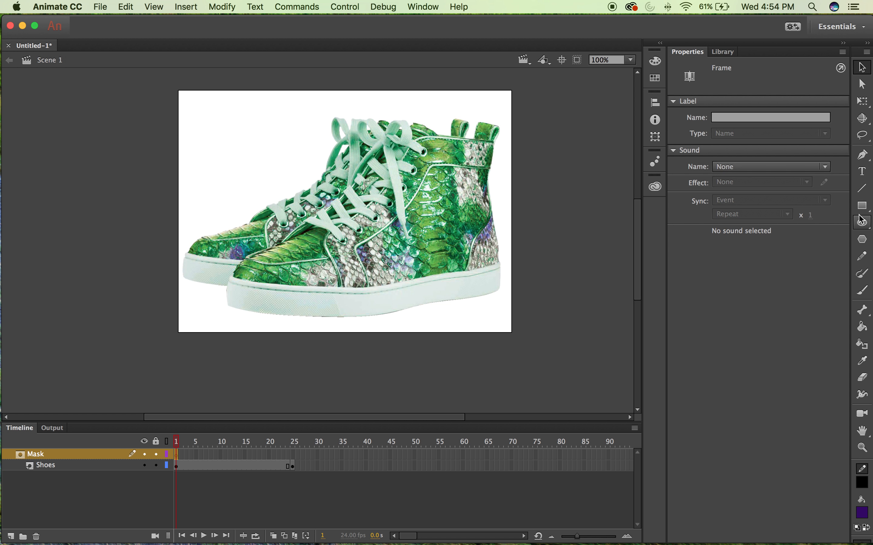
{"action": "left_click", "coordinate": [862, 205]}
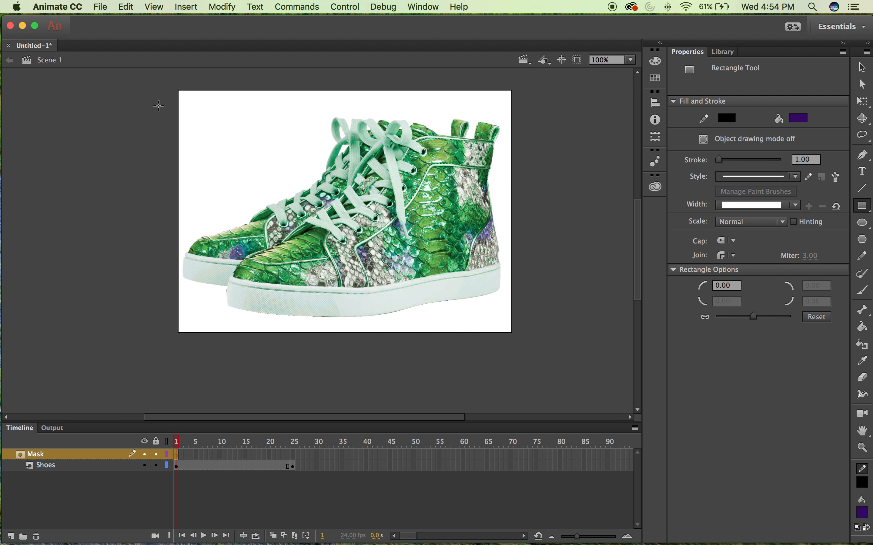
{"action": "mouse_move", "coordinate": [150, 90]}
{"action": "left_mouse_down"}
{"action": "mouse_move", "coordinate": [173, 229]}
{"action": "mouse_move", "coordinate": [180, 339]}
{"action": "mouse_move", "coordinate": [175, 334]}
{"action": "left_mouse_up"}
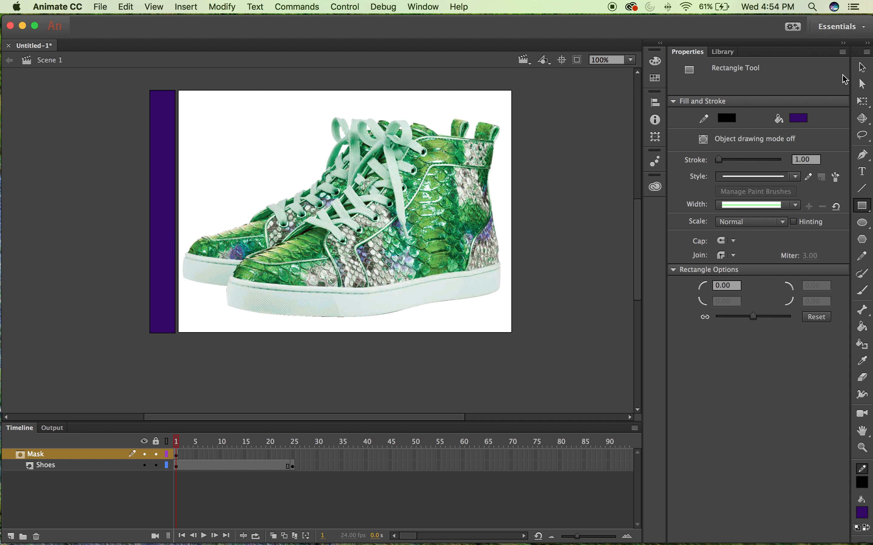
Convert the whole purple rectangle, fill and outline, to a movie clip symbol with the default name.
{"action": "left_click", "coordinate": [861, 68]}
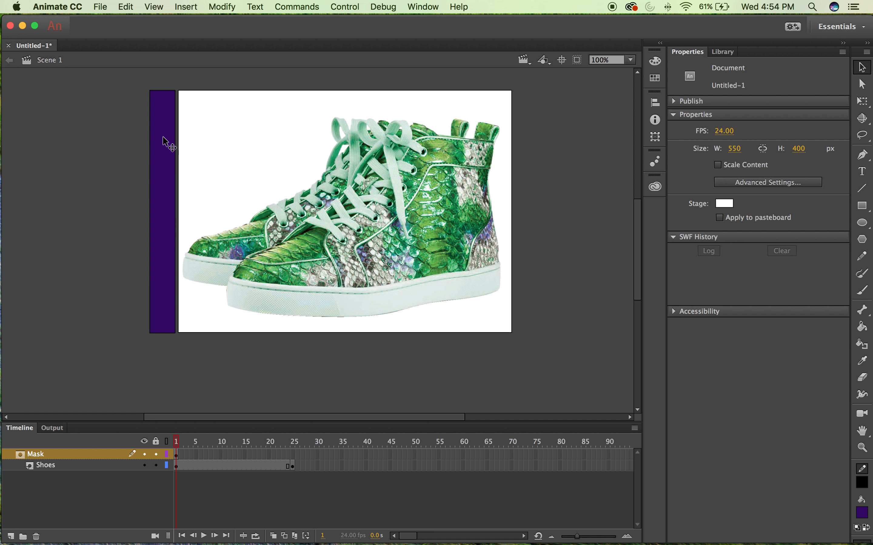
{"action": "left_click", "coordinate": [170, 144]}
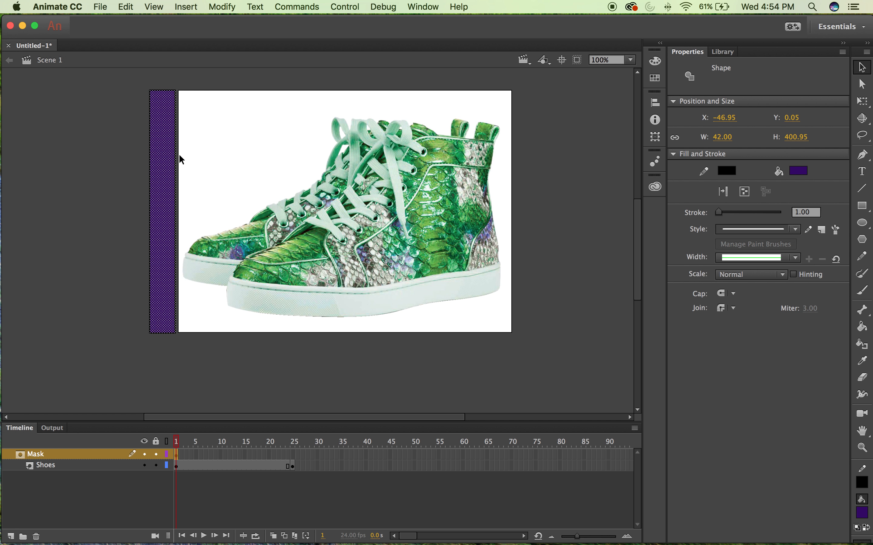
{"action": "right_click", "coordinate": [172, 163]}
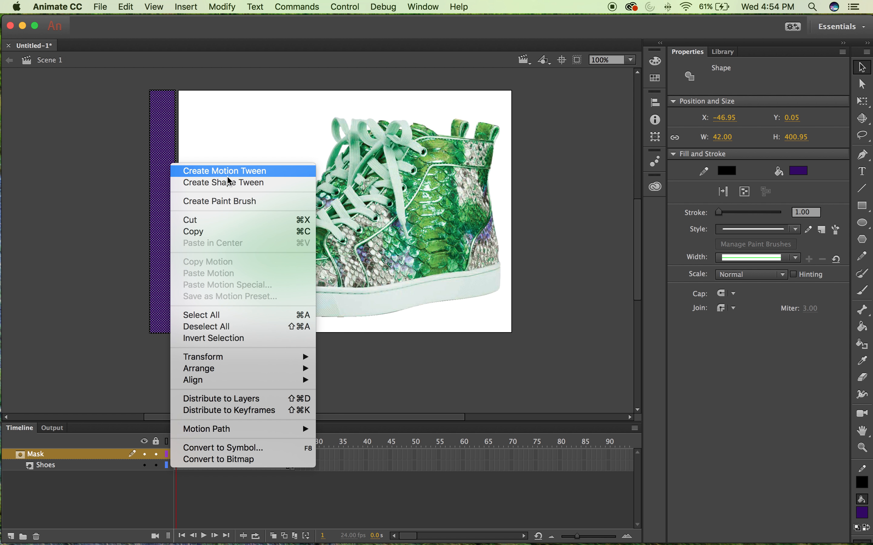
{"action": "left_click", "coordinate": [237, 451]}
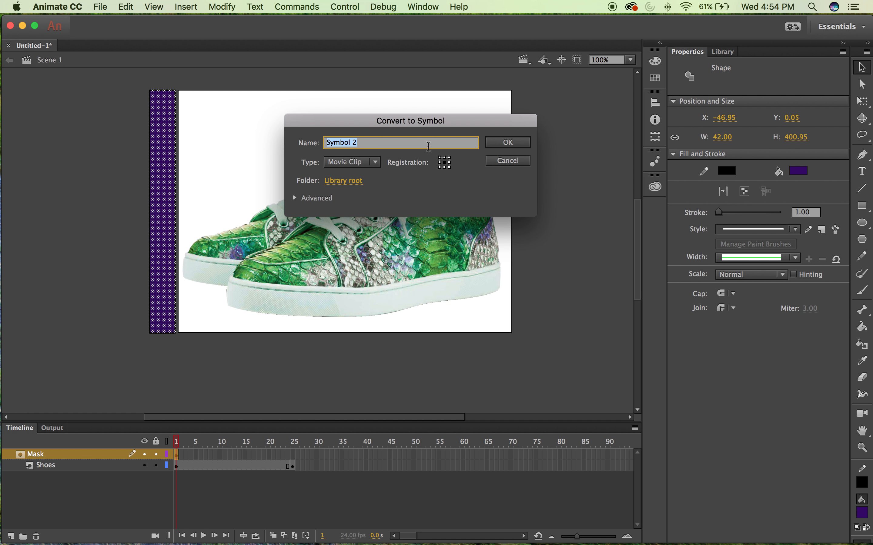
{"action": "left_click", "coordinate": [507, 142]}
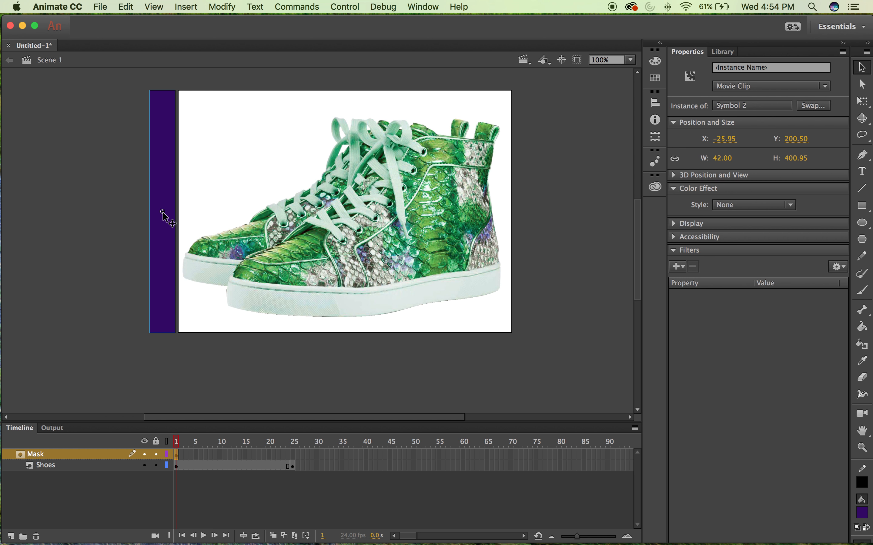
Put the rectangle symbol in Free Transform and move its transformation point to the middle of its left edge.
{"action": "left_click", "coordinate": [173, 5]}
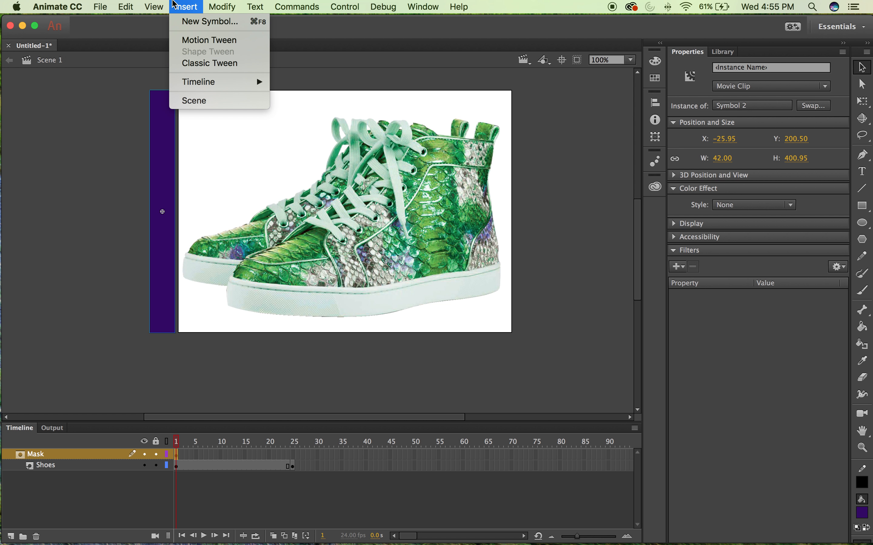
{"action": "left_click", "coordinate": [656, 137]}
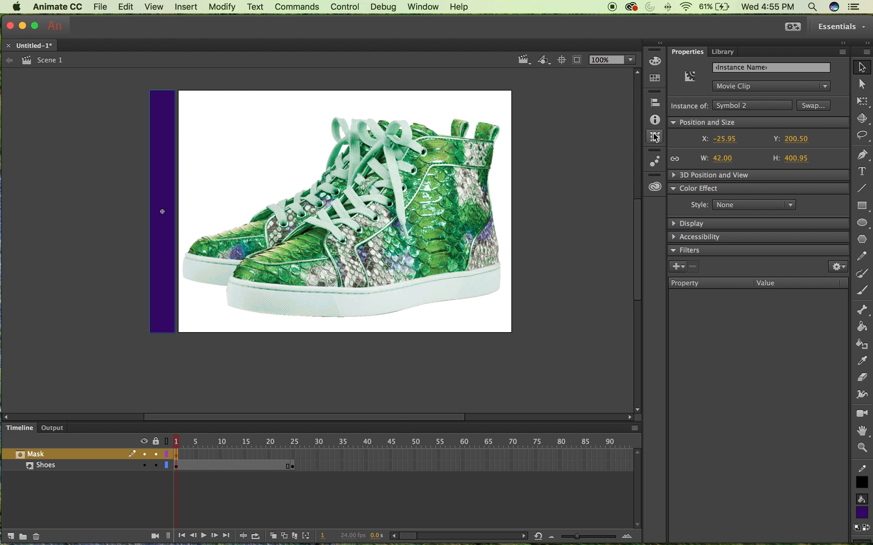
{"action": "left_click", "coordinate": [656, 137]}
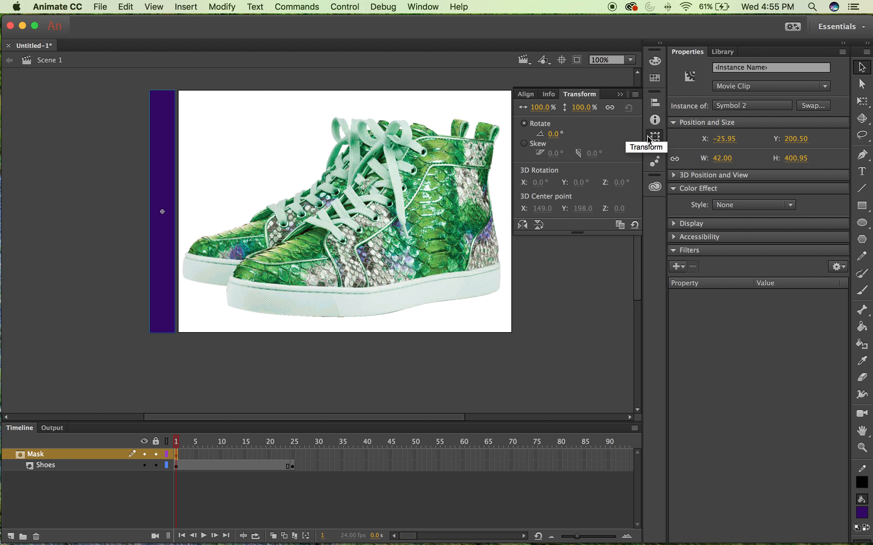
{"action": "left_click", "coordinate": [218, 5]}
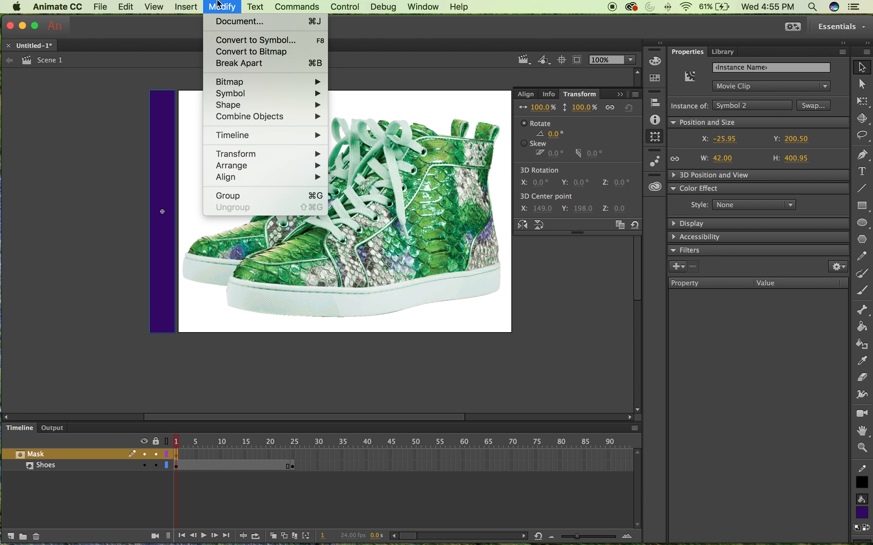
{"action": "mouse_move", "coordinate": [258, 159]}
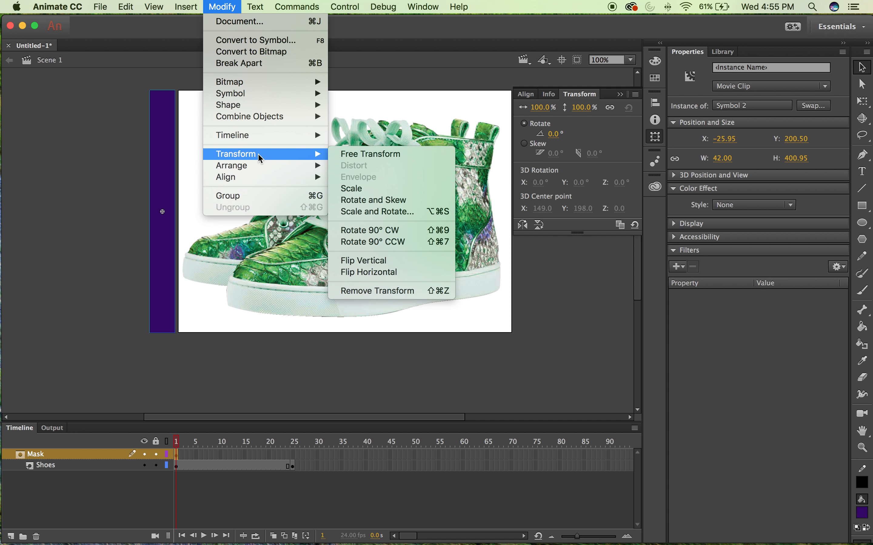
{"action": "left_click", "coordinate": [342, 151]}
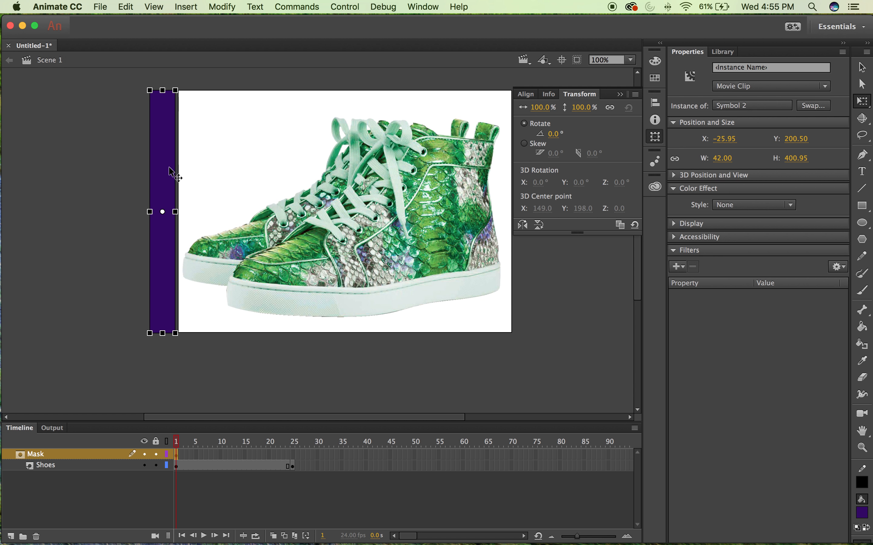
{"action": "left_click", "coordinate": [619, 94]}
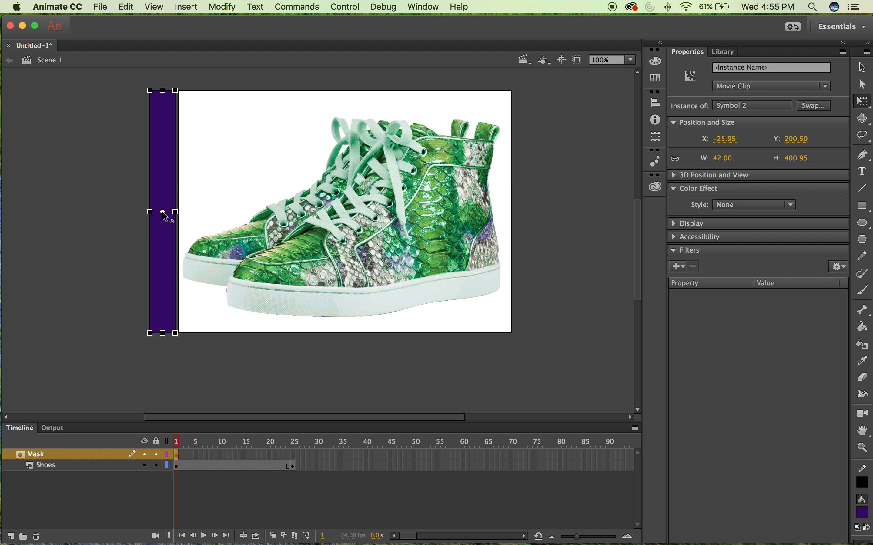
{"action": "left_click_drag", "start_coordinate": [163, 213], "coordinate": [146, 213]}
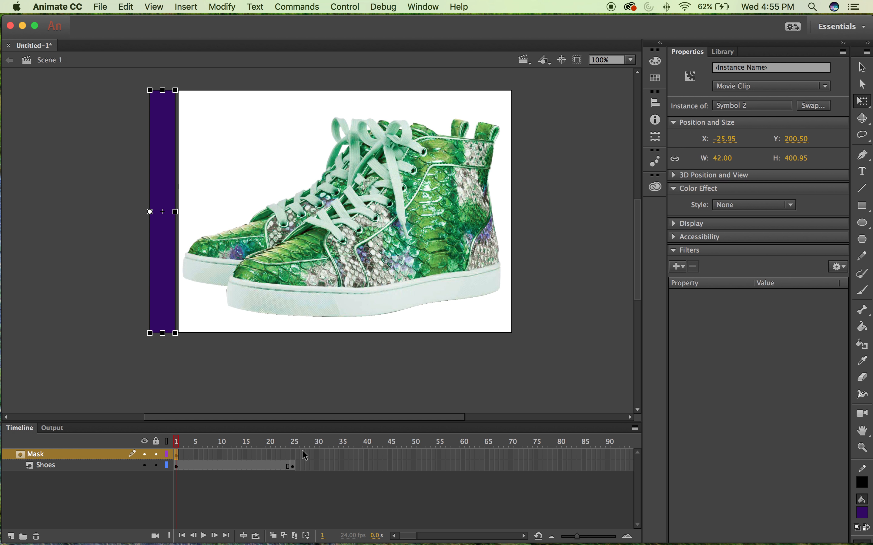
Insert a keyframe at frame 25 of the Mask layer and stretch the rectangle rightward across the stage to about 605 px wide.
{"action": "left_click", "coordinate": [293, 454]}
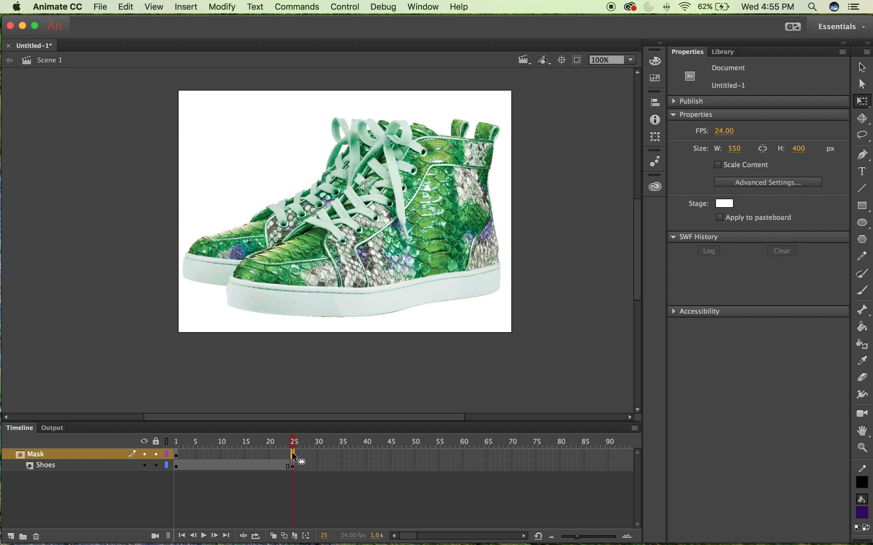
{"action": "right_click", "coordinate": [293, 453]}
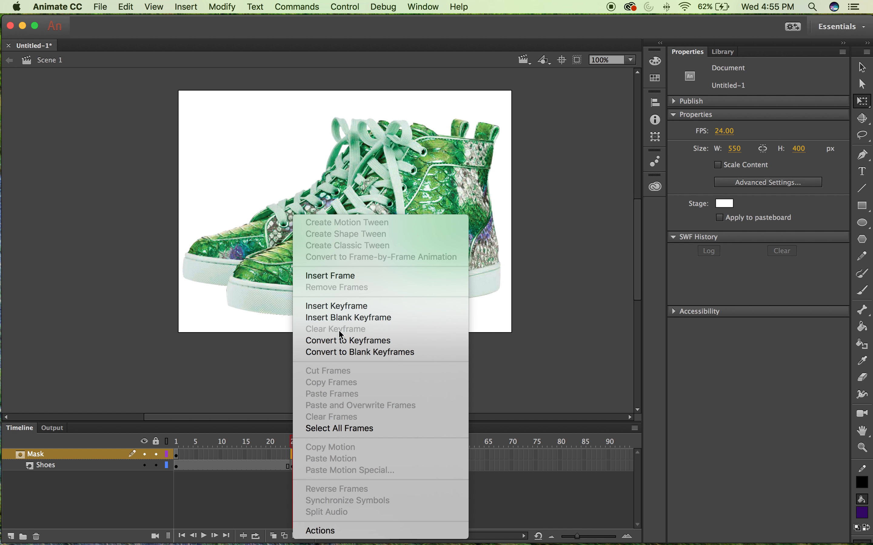
{"action": "left_click", "coordinate": [347, 309]}
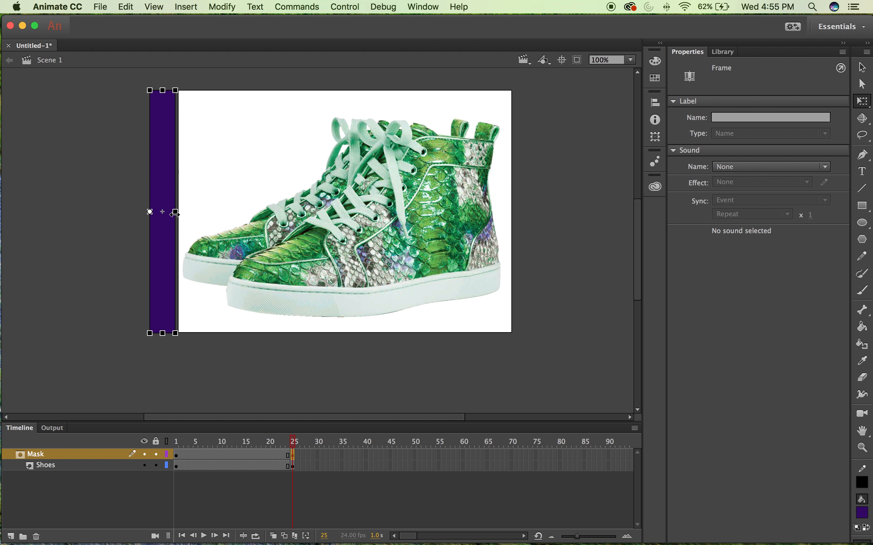
{"action": "left_click_drag", "start_coordinate": [176, 212], "coordinate": [516, 206]}
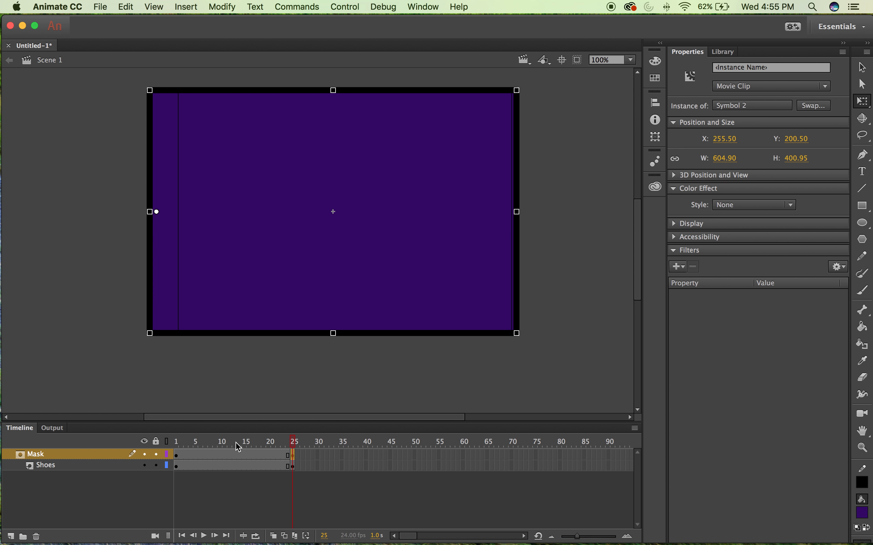
Create a classic tween between frames 1 and 25 of the Mask layer and return the playhead to frame 1.
{"action": "left_click", "coordinate": [236, 454]}
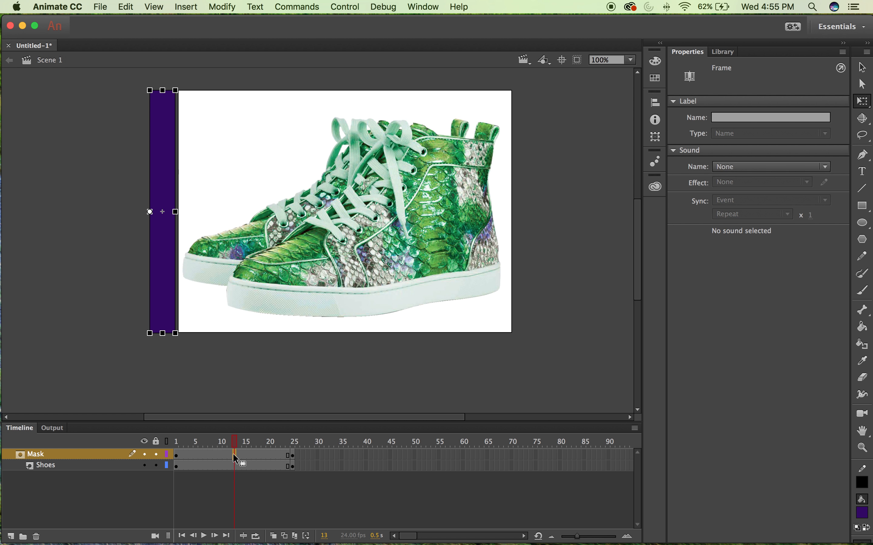
{"action": "right_click", "coordinate": [233, 455]}
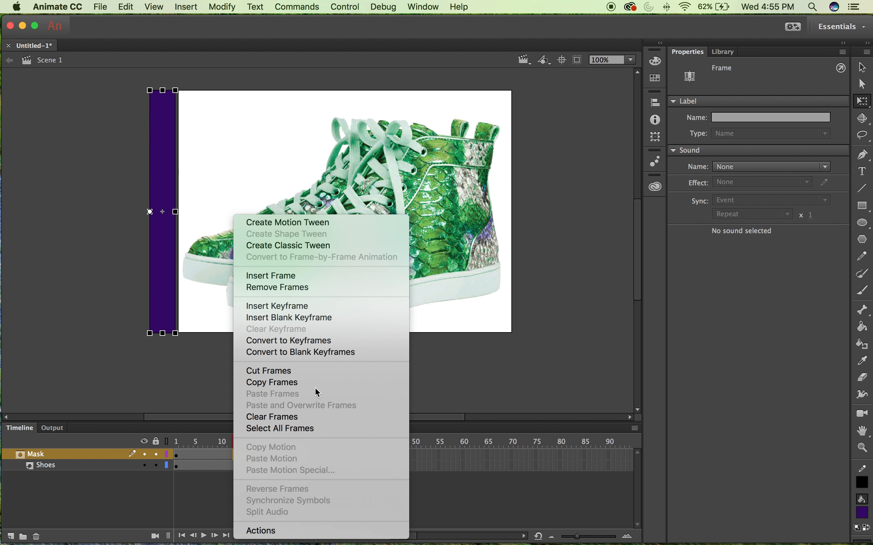
{"action": "left_click", "coordinate": [305, 248]}
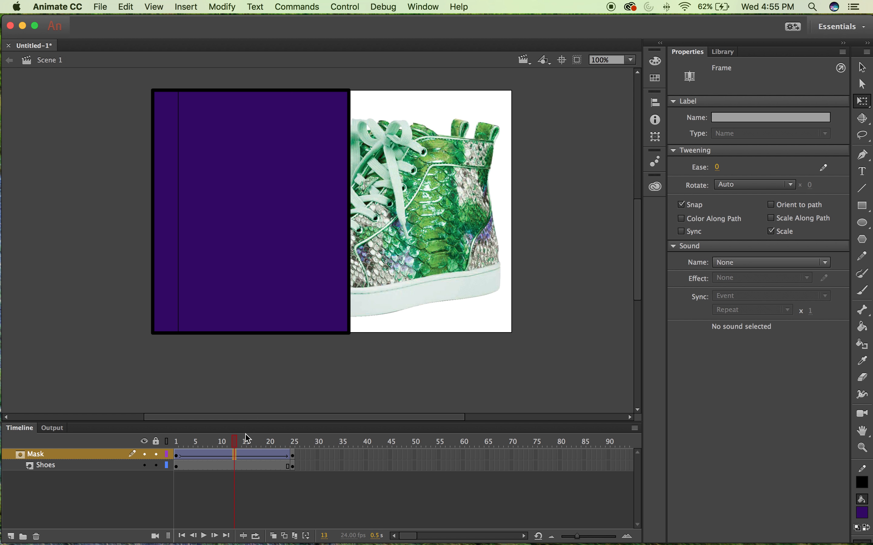
{"action": "left_click_drag", "start_coordinate": [238, 442], "coordinate": [177, 442]}
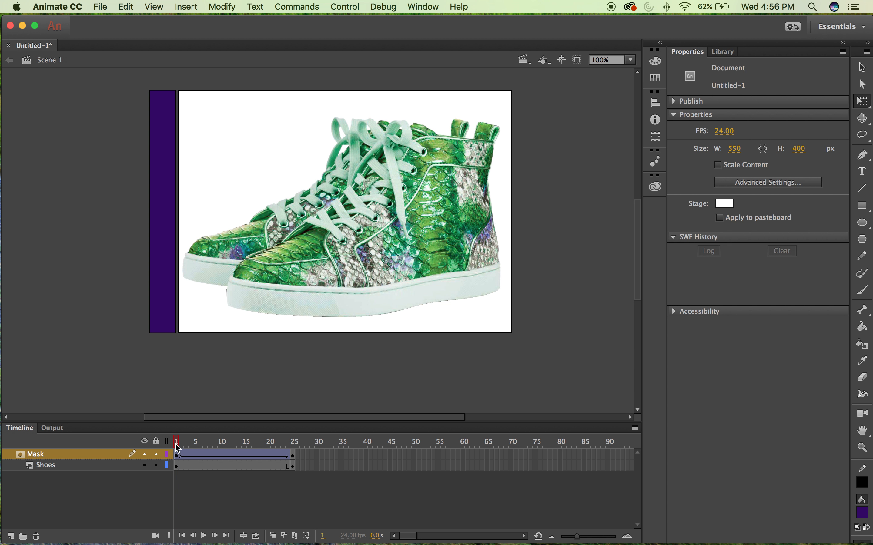
{"action": "left_click_drag", "start_coordinate": [177, 448], "coordinate": [142, 432]}
Lock both the Mask and Shoes layers to turn on the masking effect.
{"action": "left_click", "coordinate": [150, 454]}
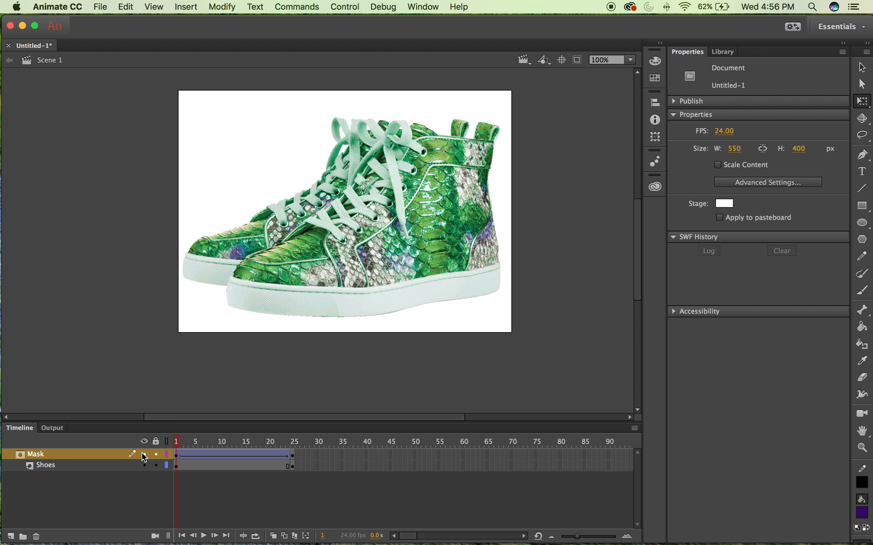
{"action": "left_click", "coordinate": [144, 455]}
{"action": "left_click", "coordinate": [156, 454]}
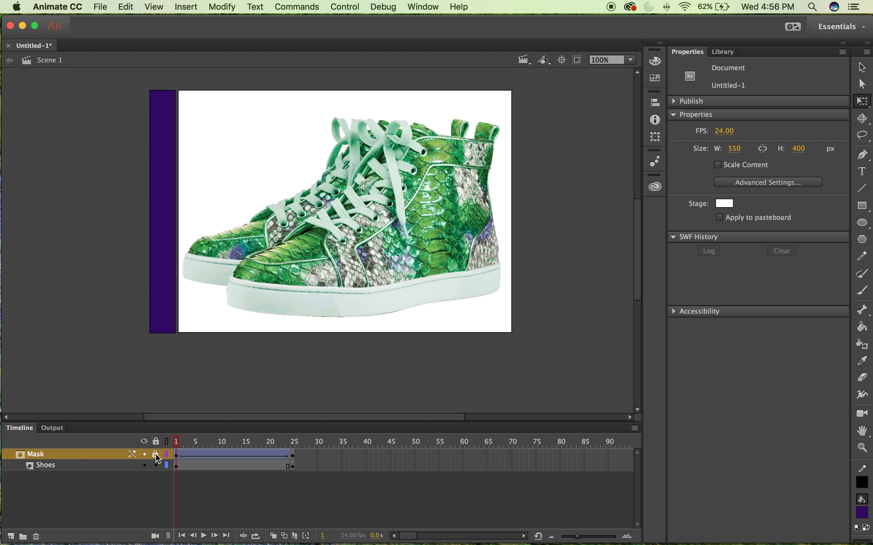
{"action": "left_click", "coordinate": [156, 466]}
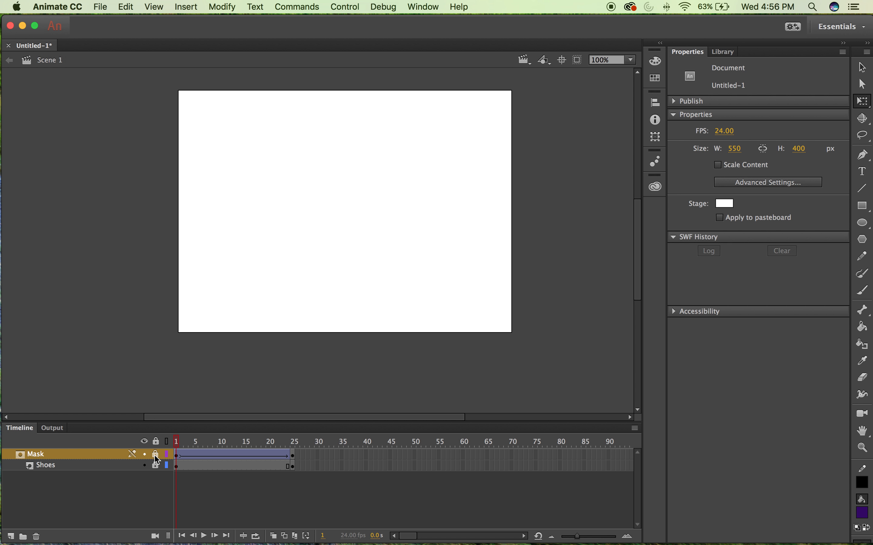
Play the masked sneaker animation from frame 1.
{"action": "mouse_move", "coordinate": [180, 447]}
{"action": "left_mouse_down"}
{"action": "mouse_move", "coordinate": [234, 446]}
{"action": "mouse_move", "coordinate": [173, 447]}
{"action": "left_mouse_up"}
{"action": "key", "text": "Return"}
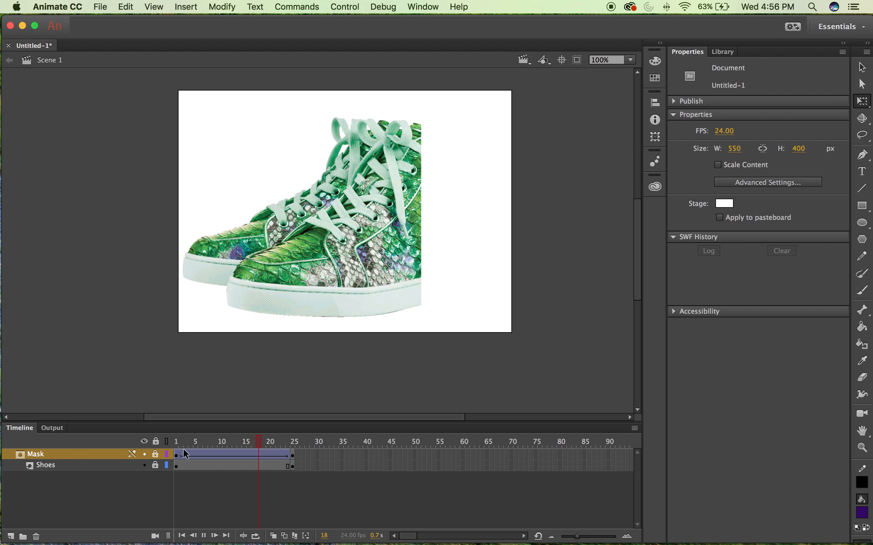
{"action": "key", "text": "Return"}
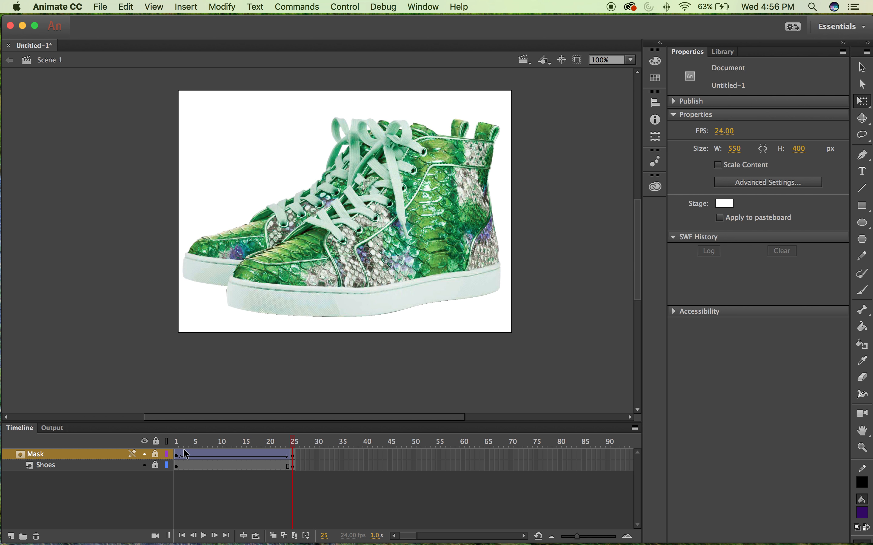
Unlock the Mask and Shoes layers and delete the Mask layer with its rectangle tween.
{"action": "left_click", "coordinate": [190, 454]}
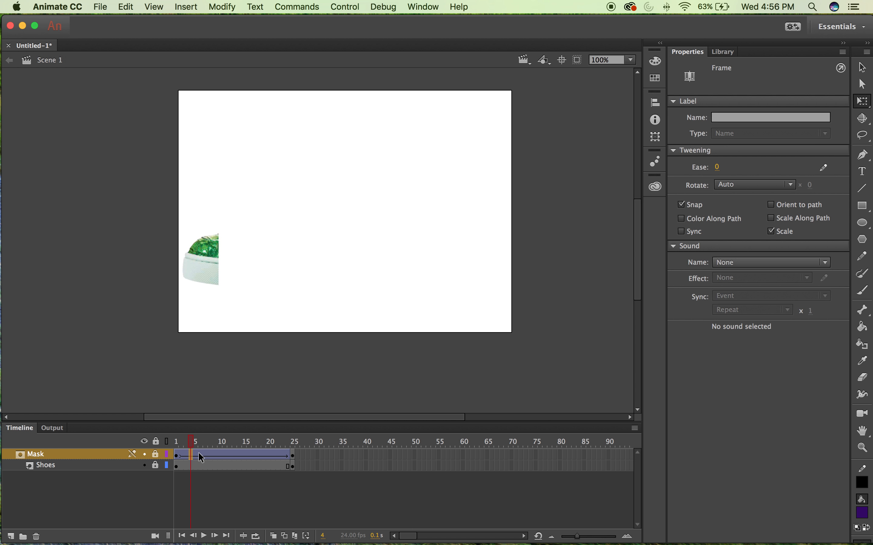
{"action": "left_click", "coordinate": [157, 454]}
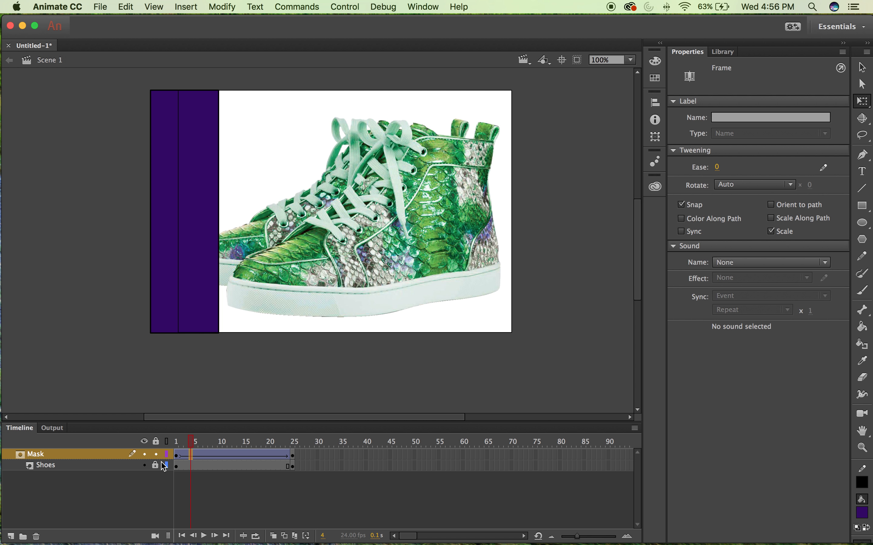
{"action": "left_click", "coordinate": [156, 466]}
{"action": "left_click", "coordinate": [191, 329]}
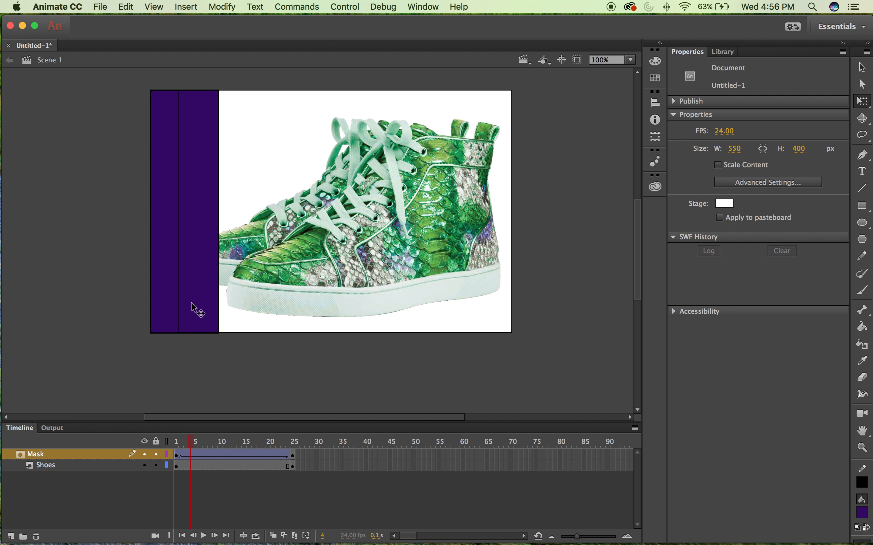
{"action": "left_click", "coordinate": [184, 450]}
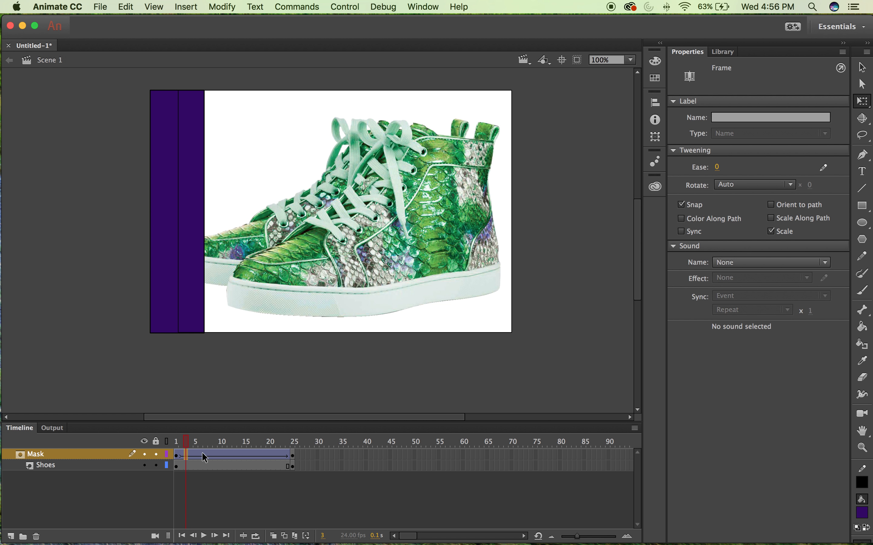
{"action": "right_click", "coordinate": [202, 452]}
{"action": "left_click", "coordinate": [185, 455]}
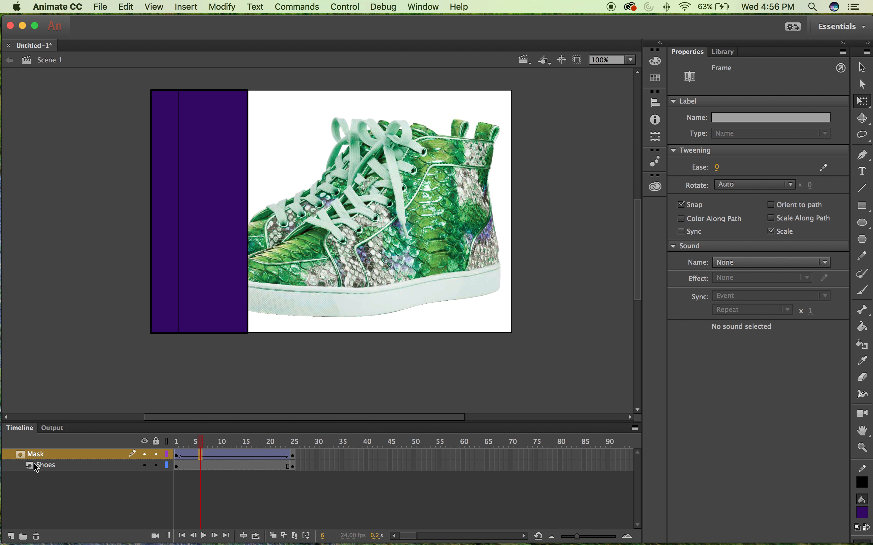
{"action": "left_click", "coordinate": [36, 536]}
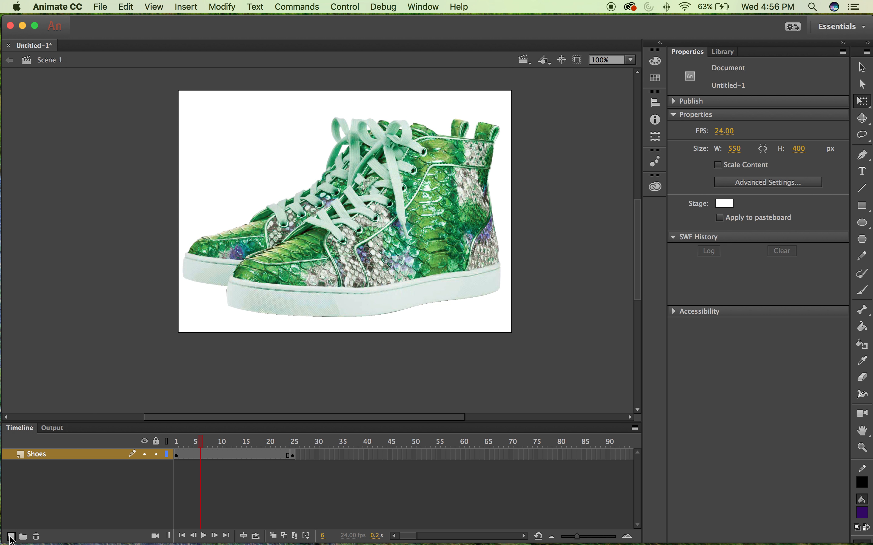
Add a new layer above the Shoes layer and name it Mask.
{"action": "left_click", "coordinate": [11, 537]}
{"action": "double_click", "coordinate": [49, 454]}
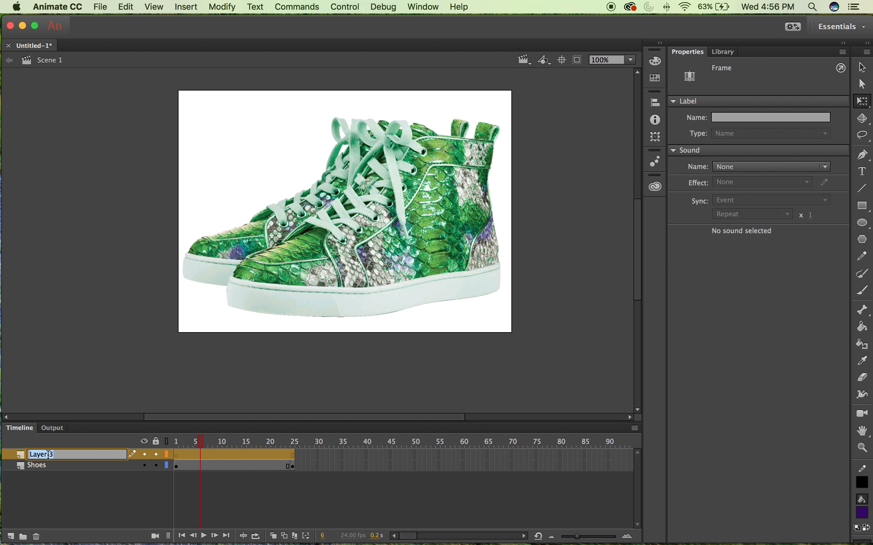
{"action": "type", "text": "Mask"}
{"action": "left_click", "coordinate": [69, 485]}
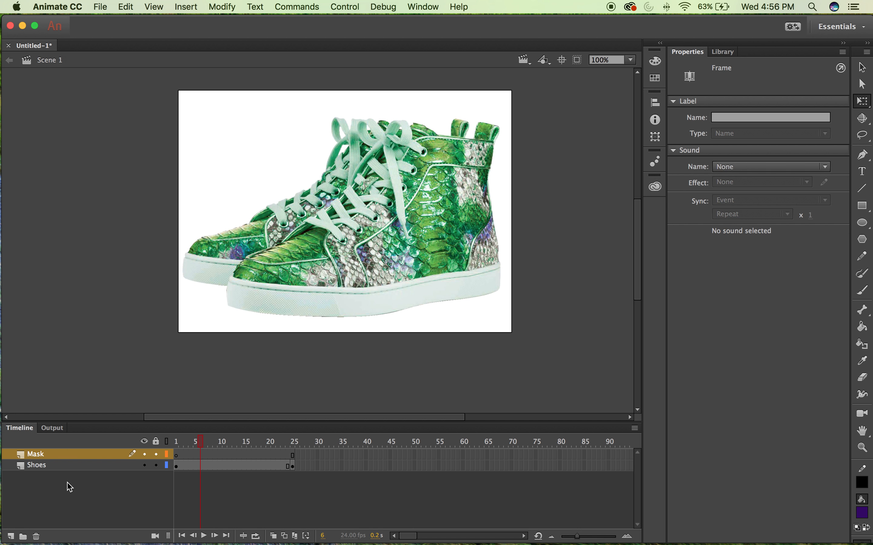
Turn the new Mask layer into a mask for the Shoes layer.
{"action": "left_click", "coordinate": [52, 458]}
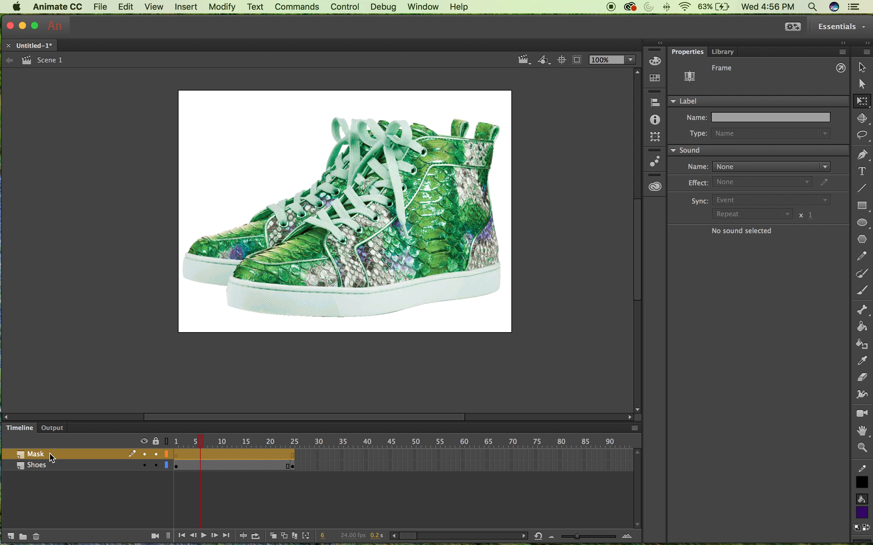
{"action": "left_click", "coordinate": [98, 490]}
{"action": "left_click", "coordinate": [78, 455]}
{"action": "left_click", "coordinate": [90, 480]}
{"action": "left_click", "coordinate": [84, 454]}
{"action": "right_click", "coordinate": [83, 456]}
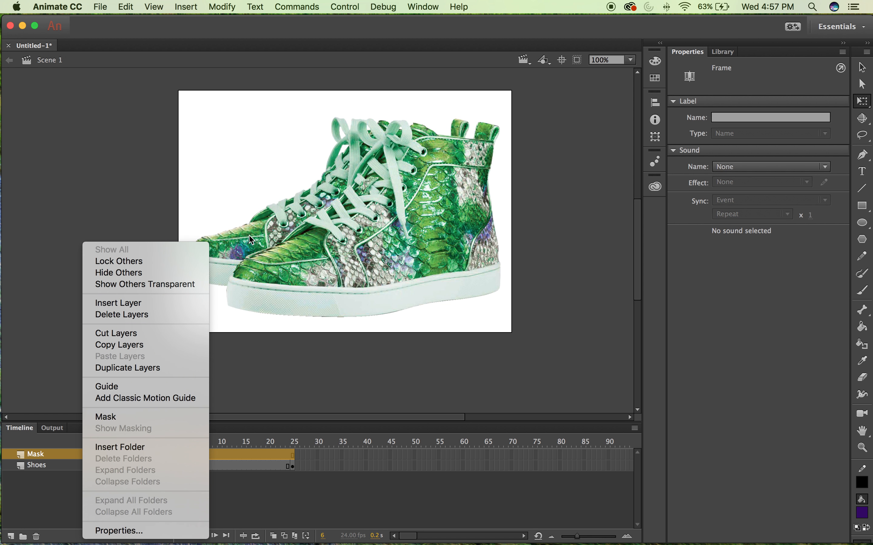
{"action": "left_click", "coordinate": [183, 423]}
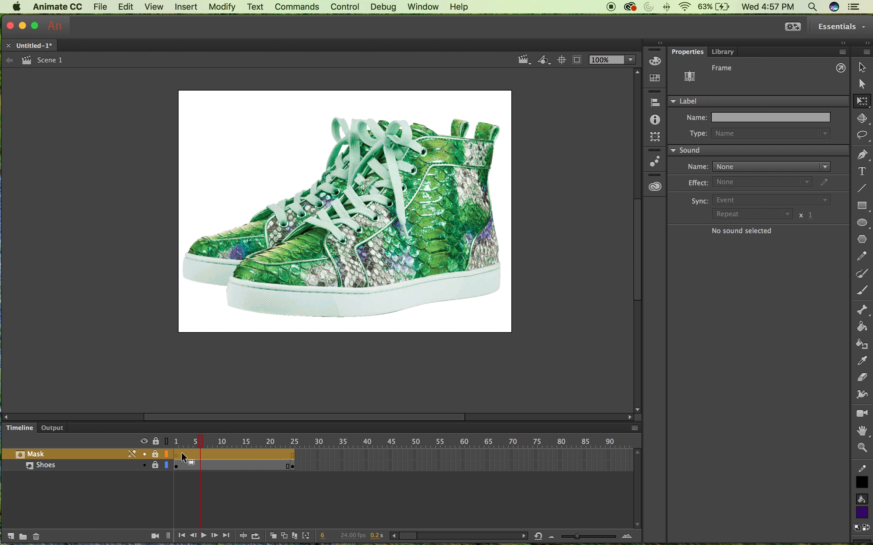
Unlock the Mask layer and draw a purple circle about 127 px across on frame 1, above the toe of the rear sneaker.
{"action": "left_click", "coordinate": [176, 455]}
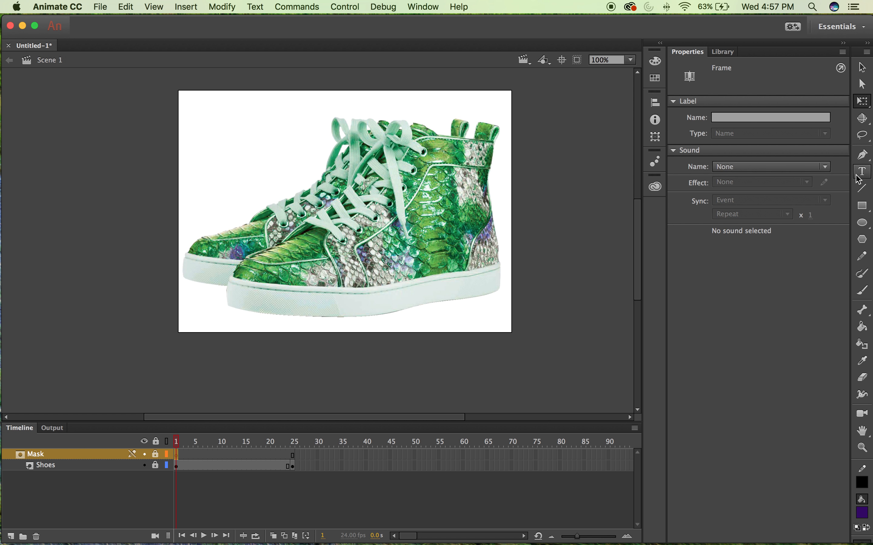
{"action": "left_click", "coordinate": [862, 223]}
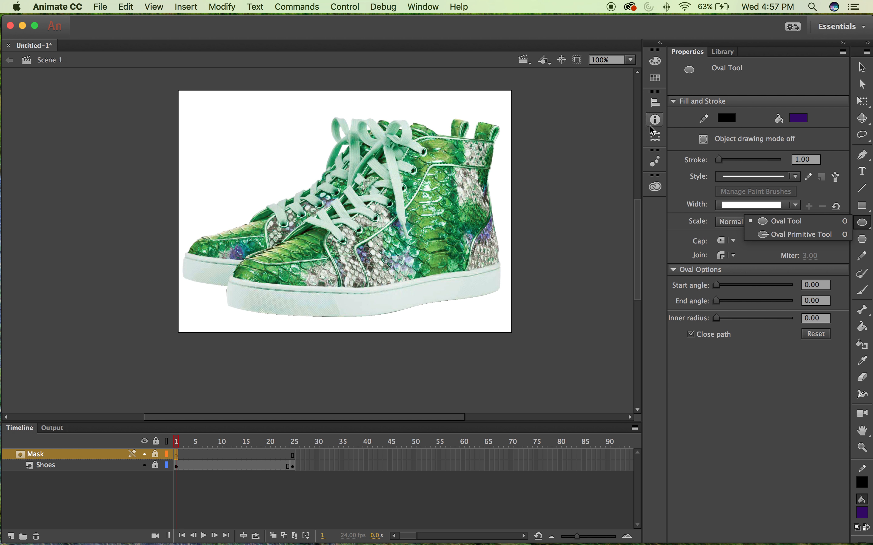
{"action": "left_click", "coordinate": [155, 455]}
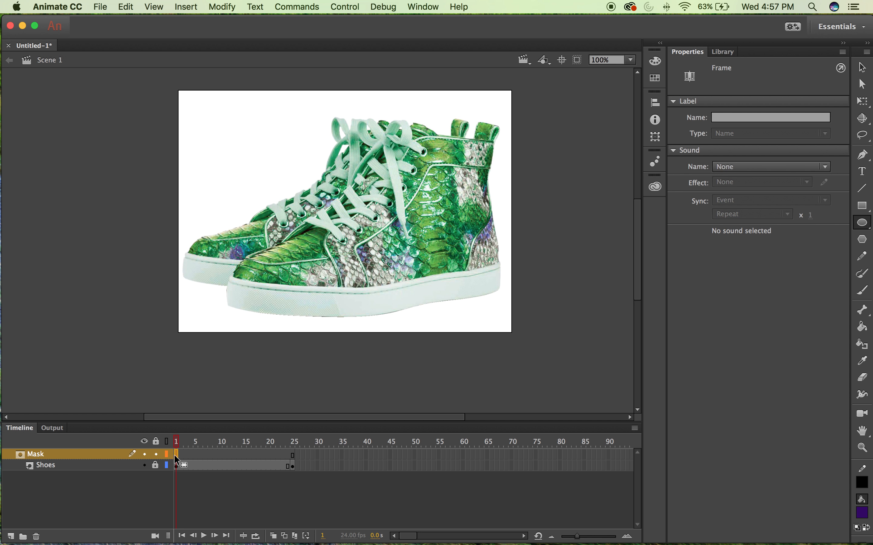
{"action": "left_click_drag", "start_coordinate": [211, 116], "coordinate": [289, 184]}
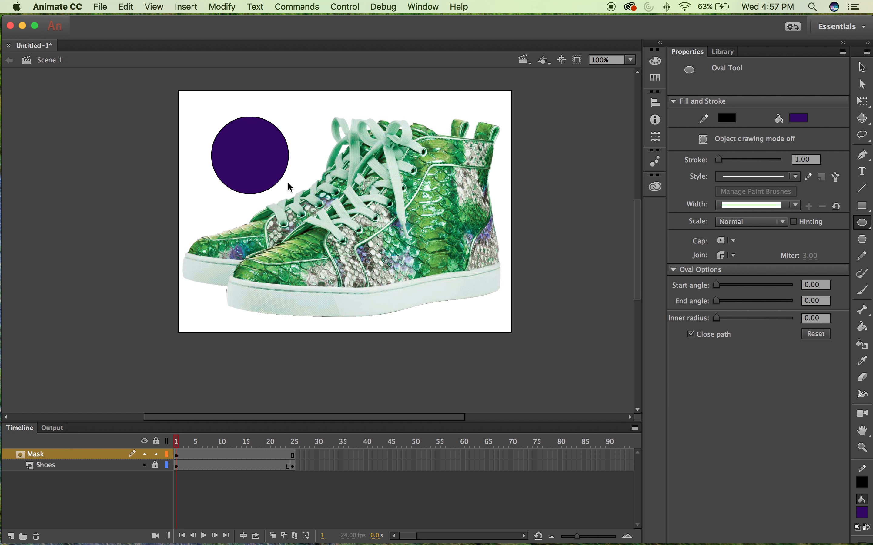
Convert the whole purple circle, fill and outline, to a movie clip symbol with the default name.
{"action": "key", "text": "v"}
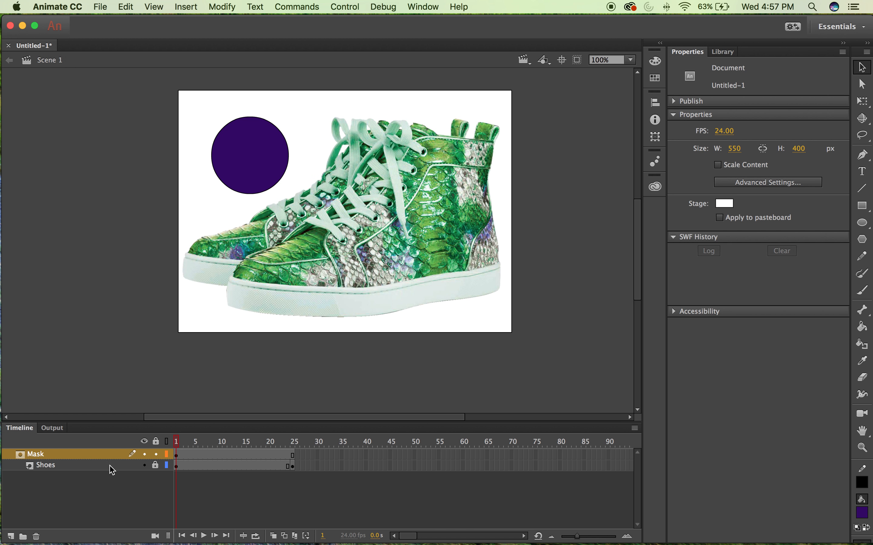
{"action": "left_click", "coordinate": [177, 458]}
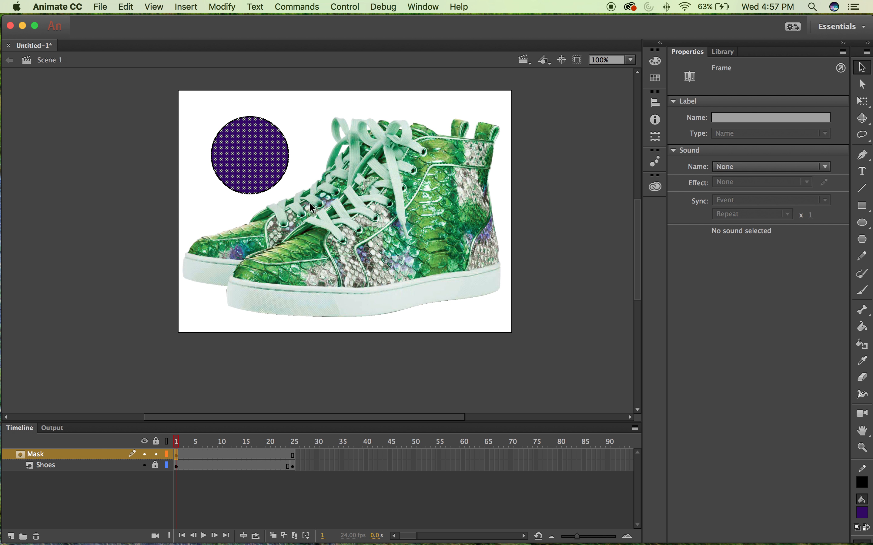
{"action": "left_click", "coordinate": [272, 153]}
{"action": "right_click", "coordinate": [273, 153]}
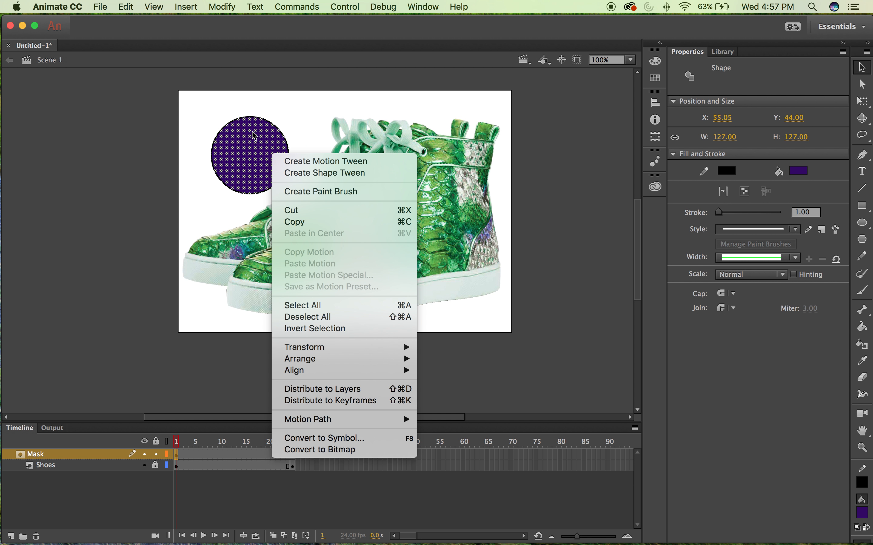
{"action": "left_click", "coordinate": [327, 438]}
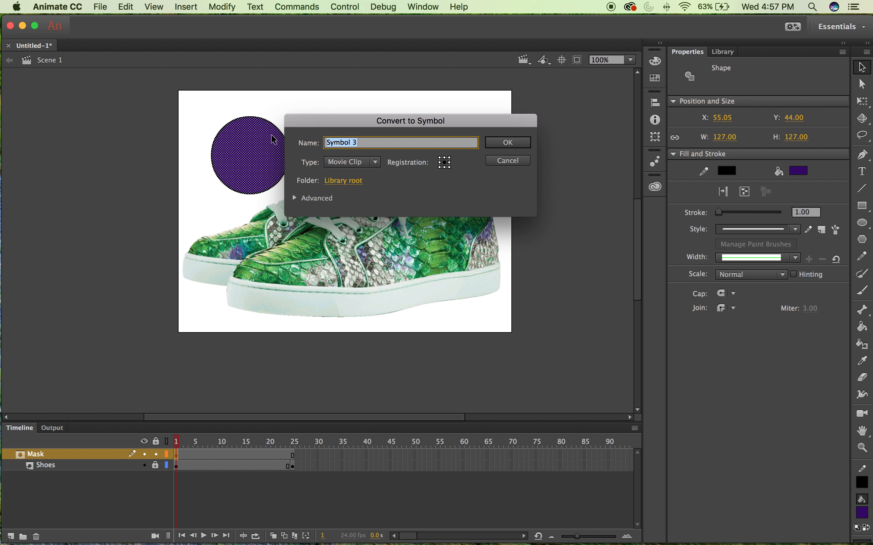
{"action": "left_click", "coordinate": [506, 143]}
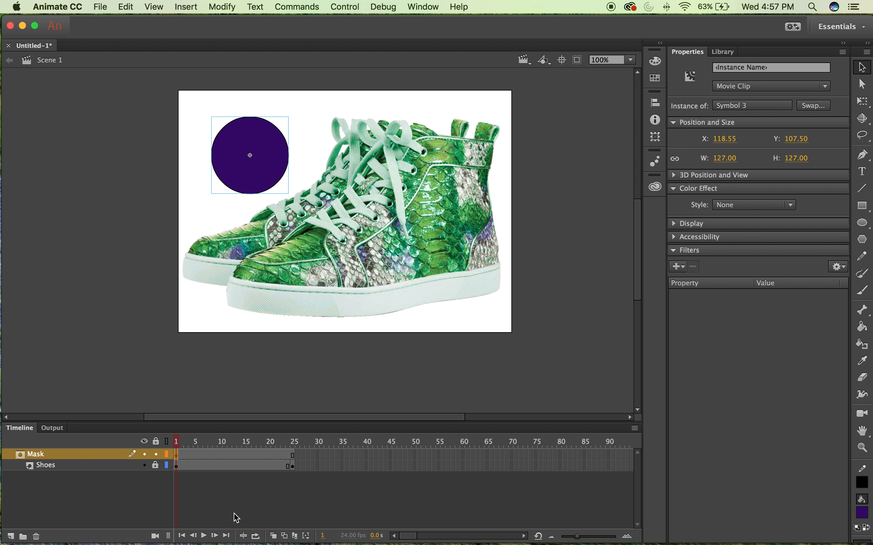
Insert a keyframe at frame 25 of the Mask layer and move the circle to the front sneaker's heel, at about X 474, Y 318.
{"action": "left_click", "coordinate": [293, 455]}
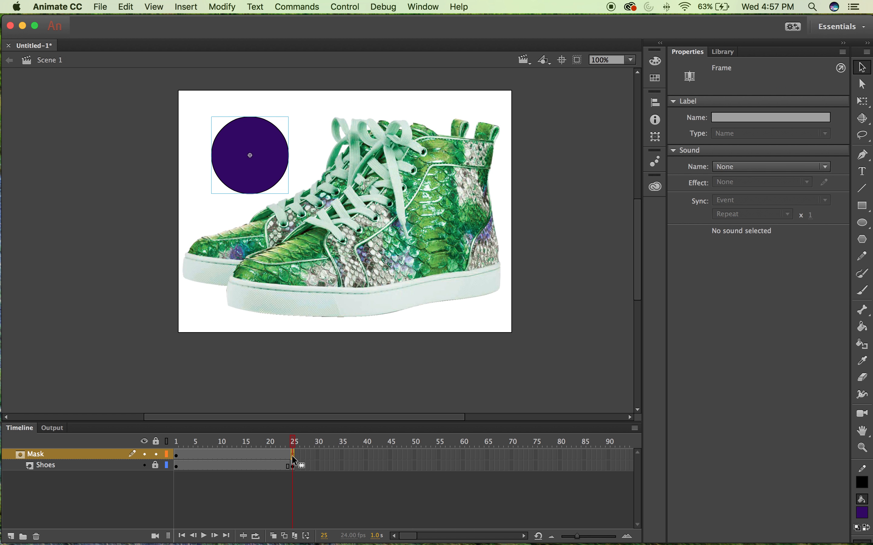
{"action": "right_click", "coordinate": [294, 460]}
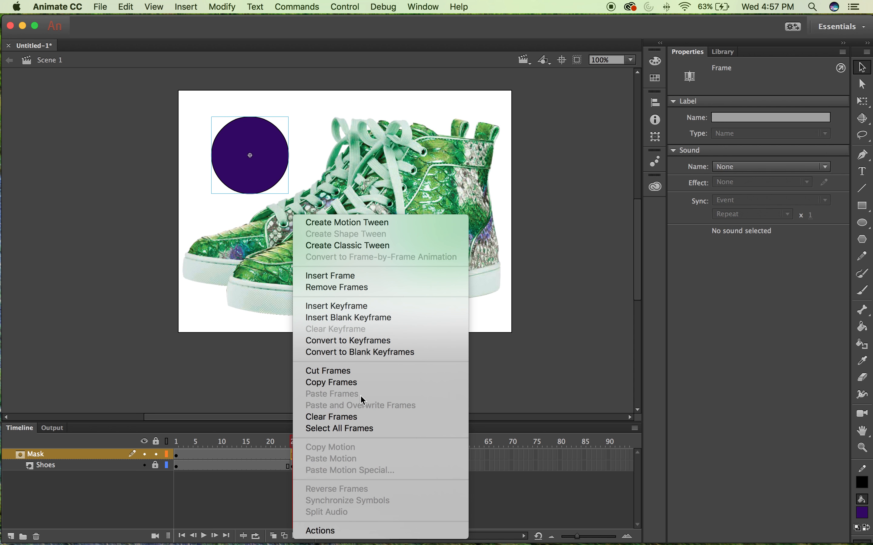
{"action": "left_click", "coordinate": [350, 307]}
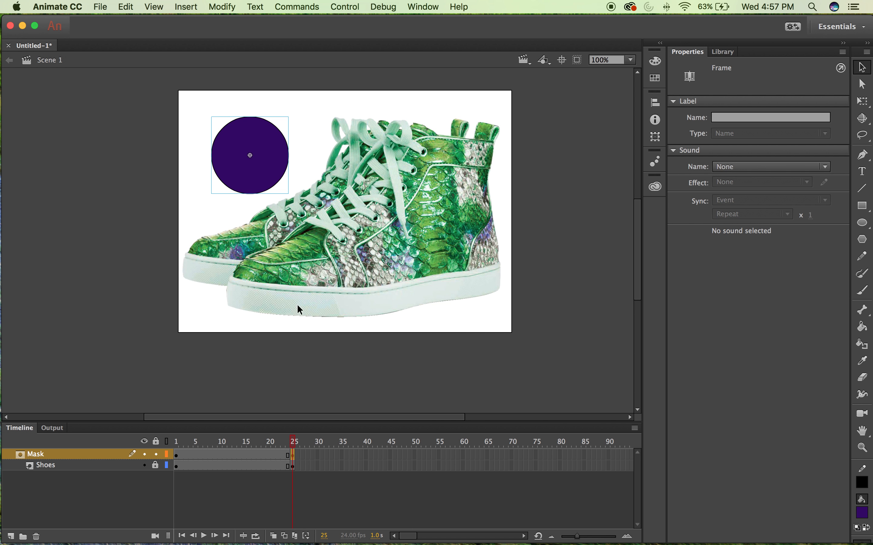
{"action": "left_click_drag", "start_coordinate": [271, 156], "coordinate": [484, 291]}
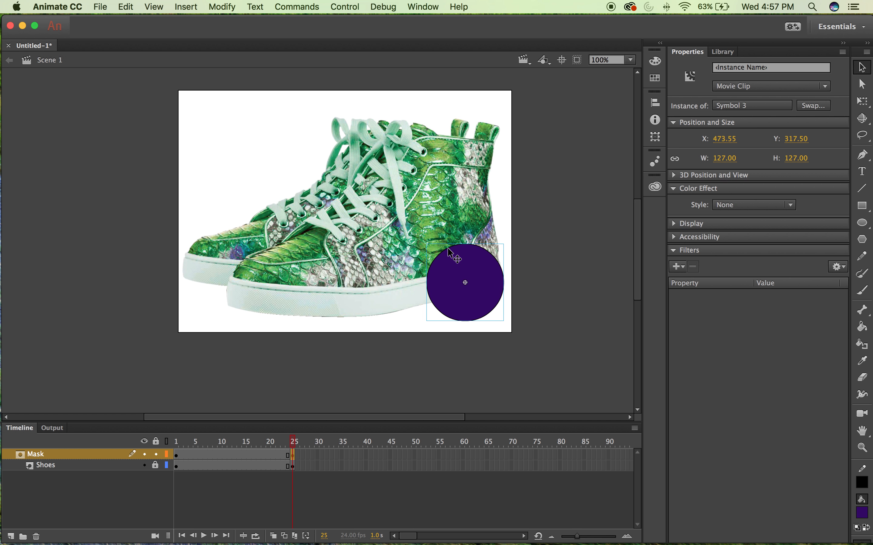
Scale the circle at frame 25 proportionally about its centre to about 341 px across.
{"action": "left_click", "coordinate": [302, 5]}
{"action": "mouse_move", "coordinate": [222, 5]}
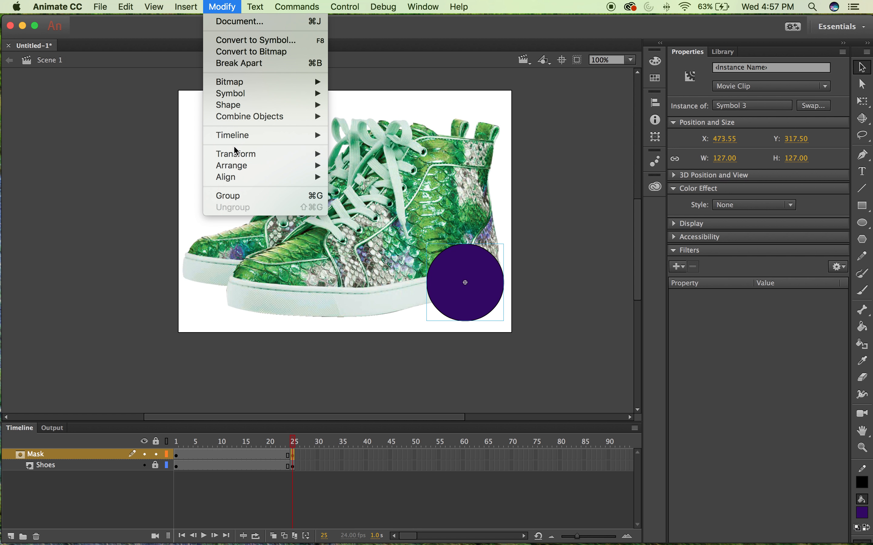
{"action": "mouse_move", "coordinate": [236, 155]}
{"action": "left_click", "coordinate": [368, 155]}
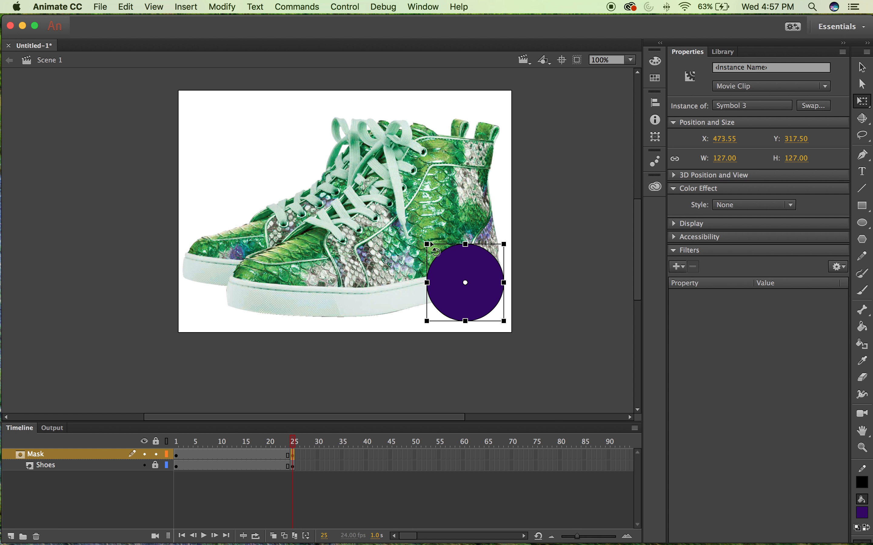
{"action": "left_click_drag", "start_coordinate": [427, 243], "coordinate": [362, 179]}
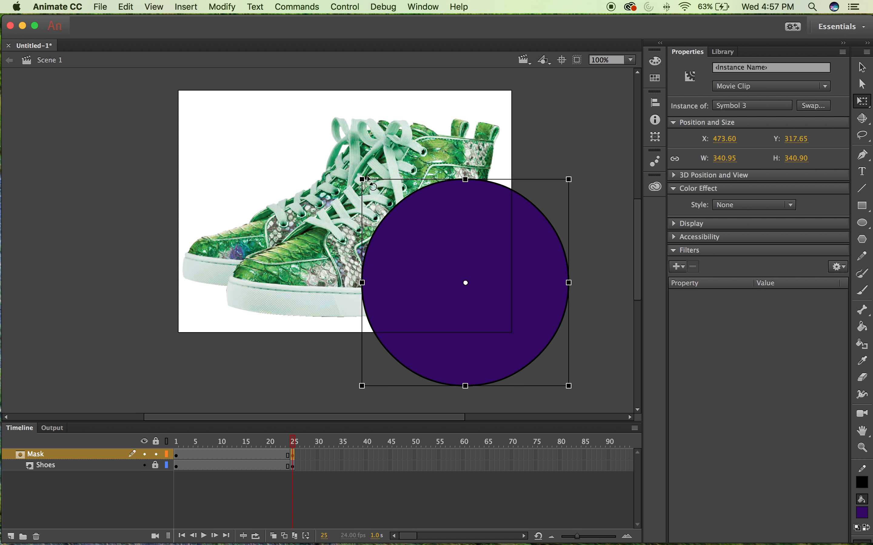
Create a classic tween between the two circle keyframes on the Mask layer.
{"action": "left_click", "coordinate": [245, 455]}
{"action": "right_click", "coordinate": [240, 455]}
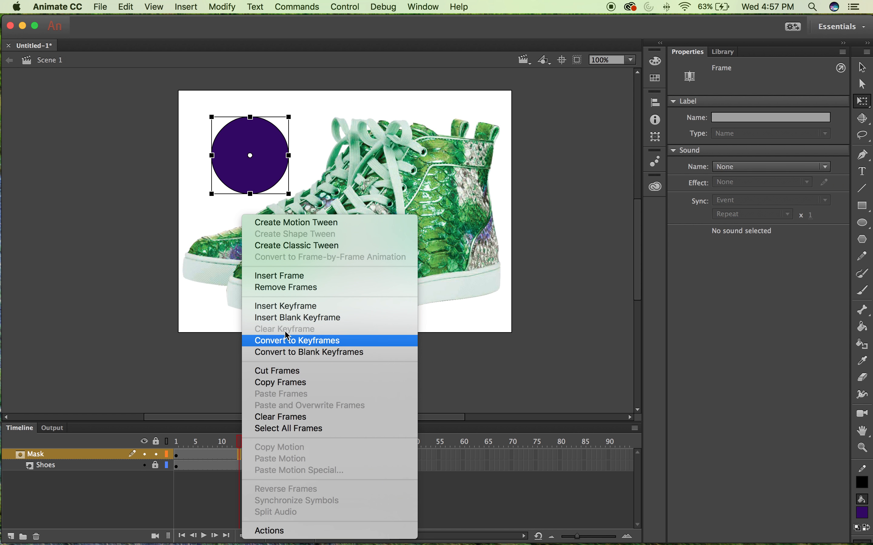
{"action": "left_click", "coordinate": [287, 246]}
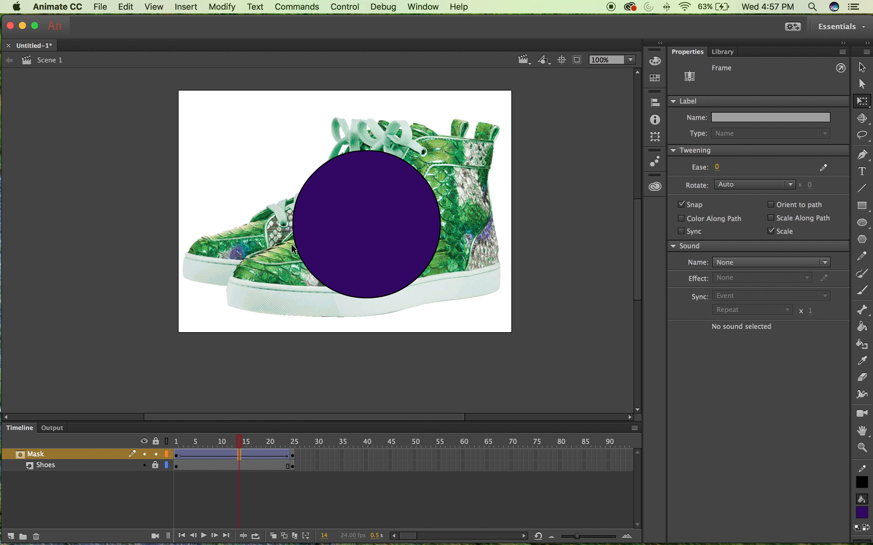
Lock the Mask layer to activate the mask and play the circle reveal animation on the stage.
{"action": "left_click", "coordinate": [157, 455]}
{"action": "key", "text": "Return"}
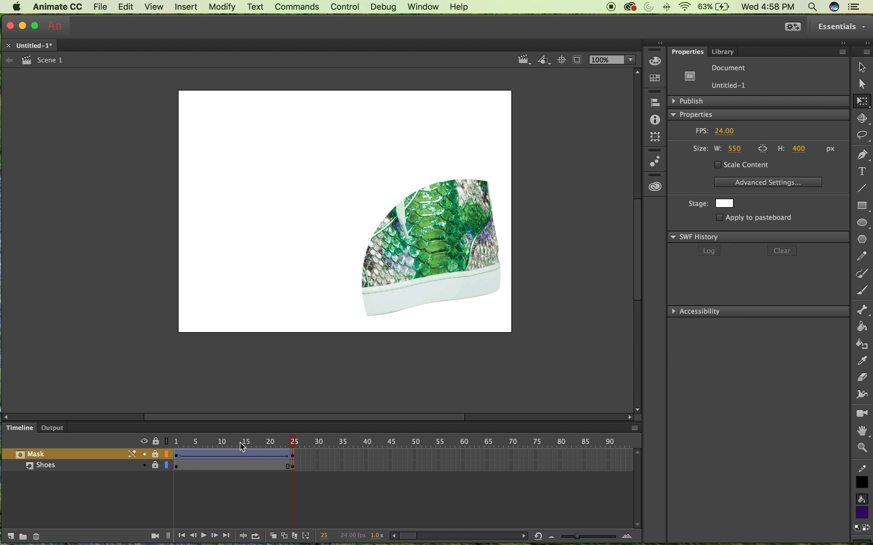
{"action": "key", "text": "Return"}
Delete both the Mask and Shoes layers and rename the remaining empty layer Button.
{"action": "left_click", "coordinate": [55, 466], "text": "shift"}
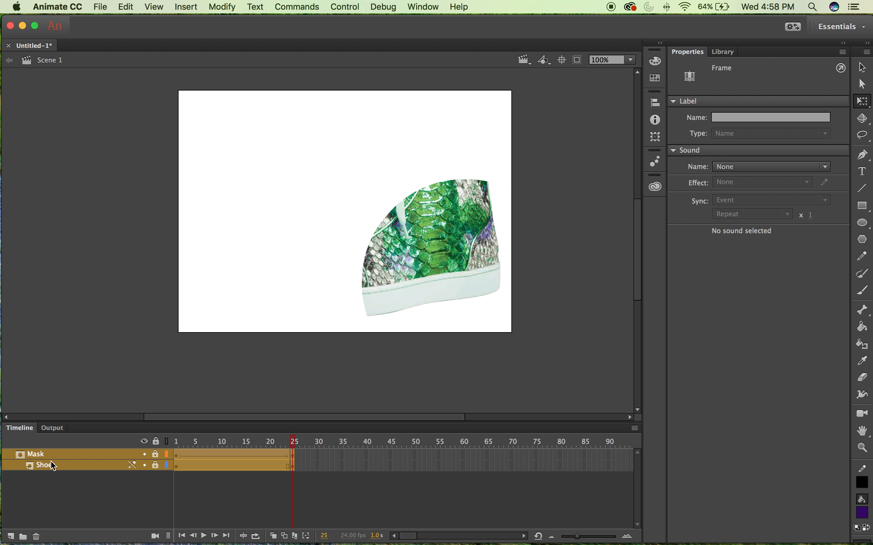
{"action": "left_click", "coordinate": [38, 538]}
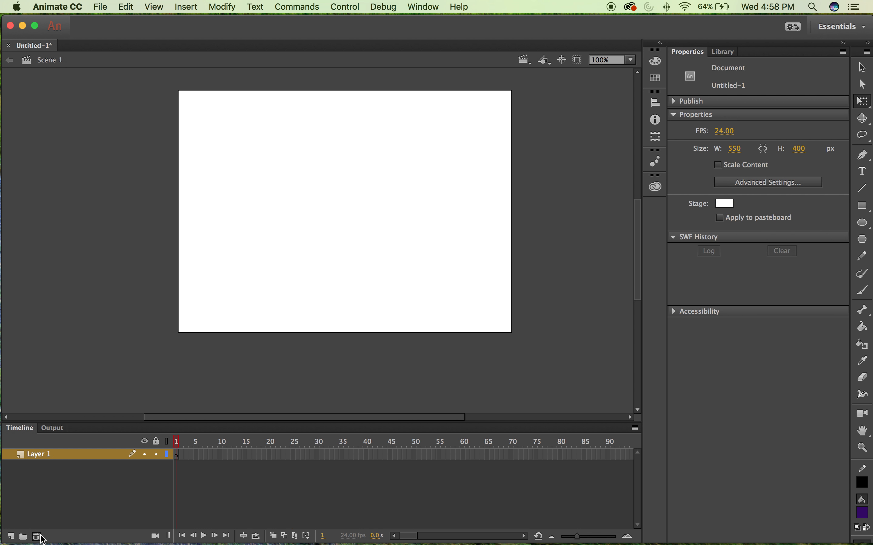
{"action": "left_click", "coordinate": [40, 459]}
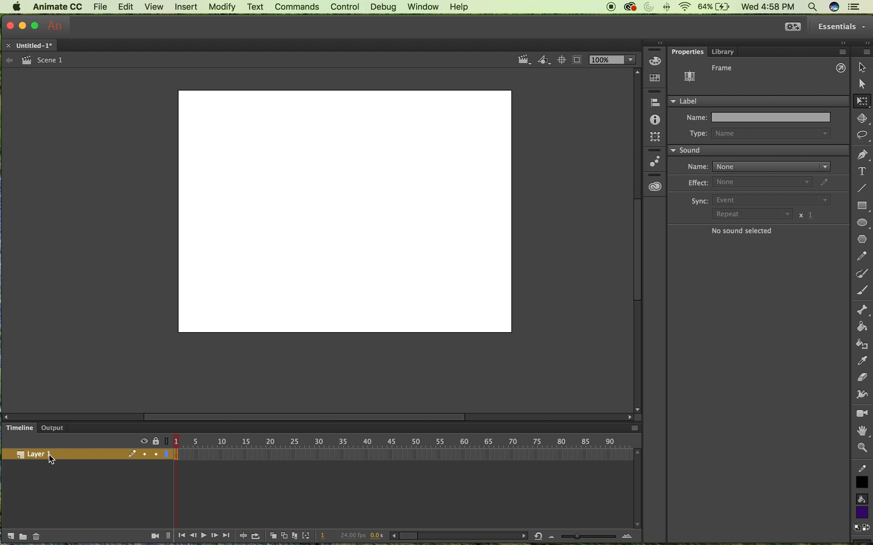
{"action": "left_click", "coordinate": [96, 371]}
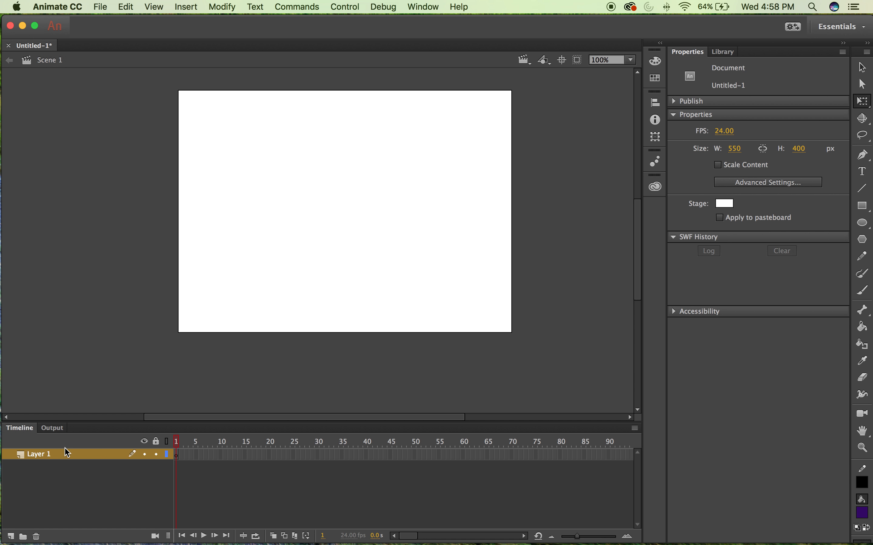
{"action": "double_click", "coordinate": [51, 455]}
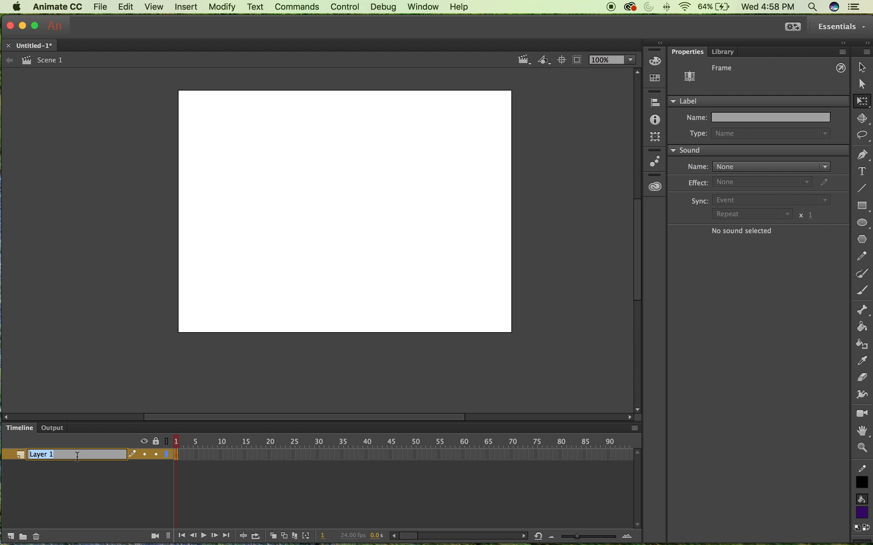
{"action": "type", "text": "Button"}
{"action": "key", "text": "Return"}
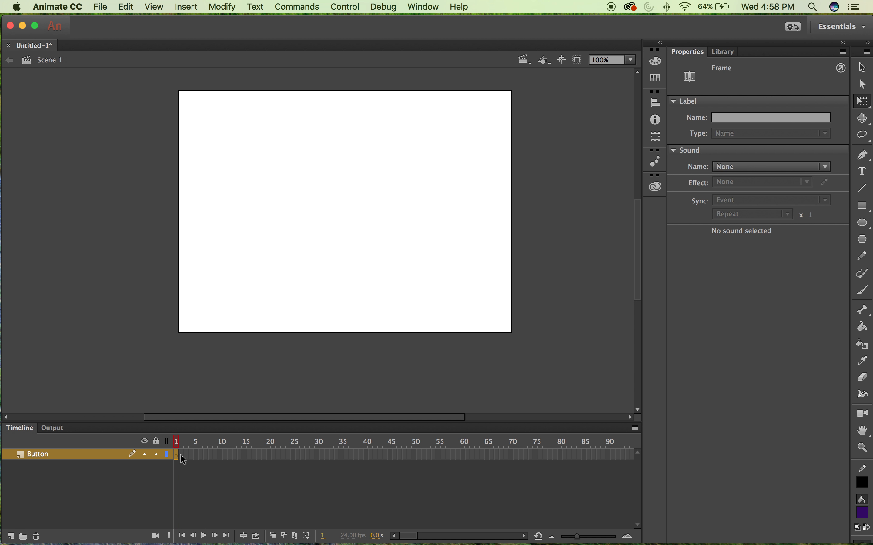
Add the text BUTTON in Helvetica Neue Thin, in a text box about 406 by 176 px on the stage's upper half.
{"action": "left_click", "coordinate": [865, 172]}
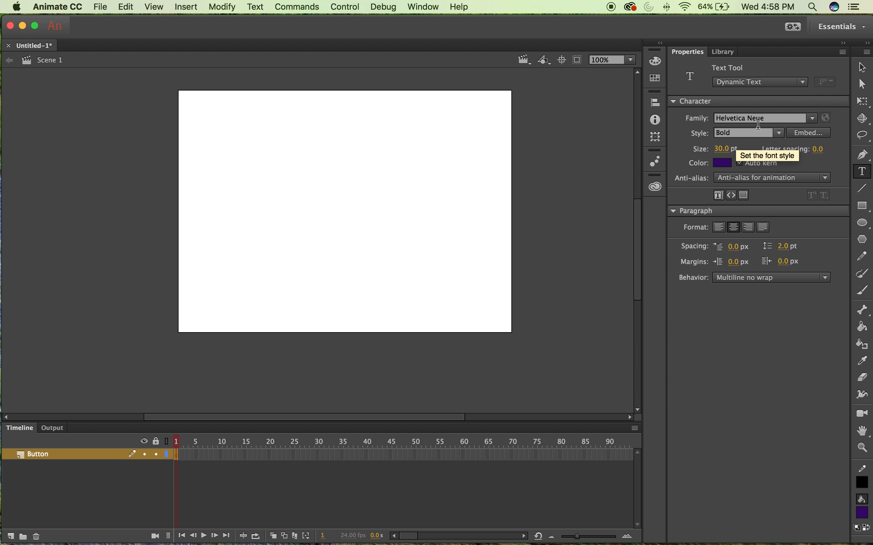
{"action": "left_click", "coordinate": [814, 119]}
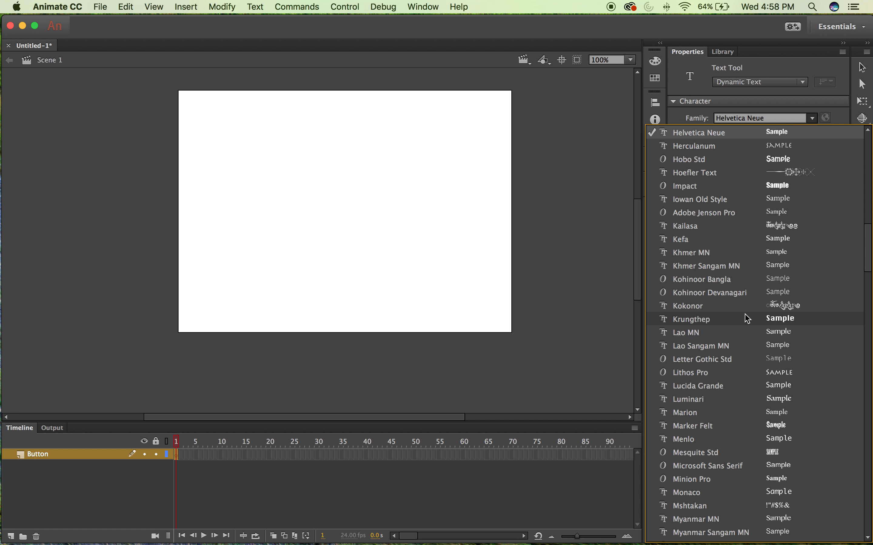
{"action": "left_click", "coordinate": [712, 132]}
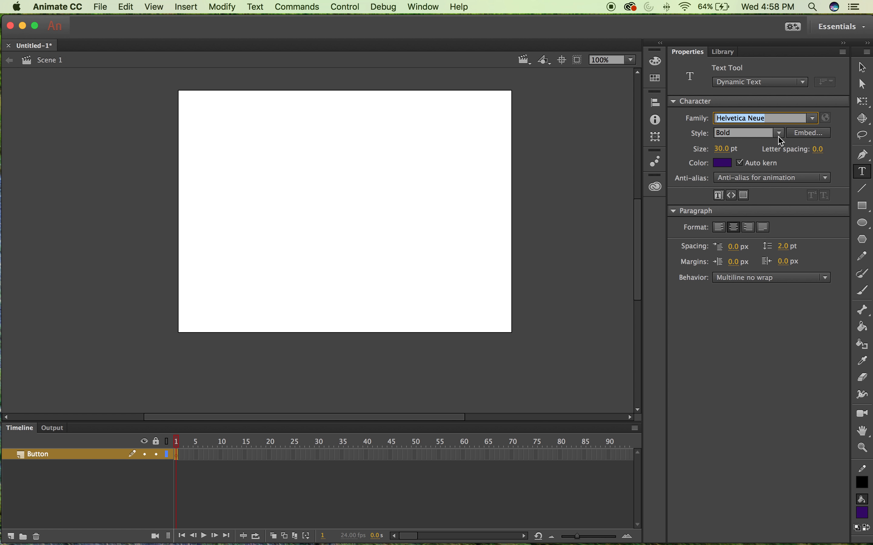
{"action": "left_click", "coordinate": [778, 134]}
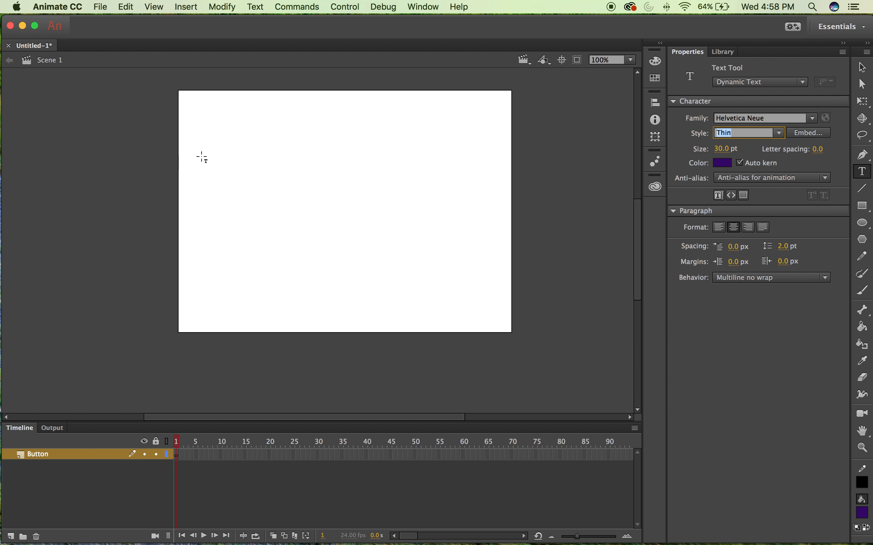
{"action": "left_click_drag", "start_coordinate": [210, 131], "coordinate": [455, 236]}
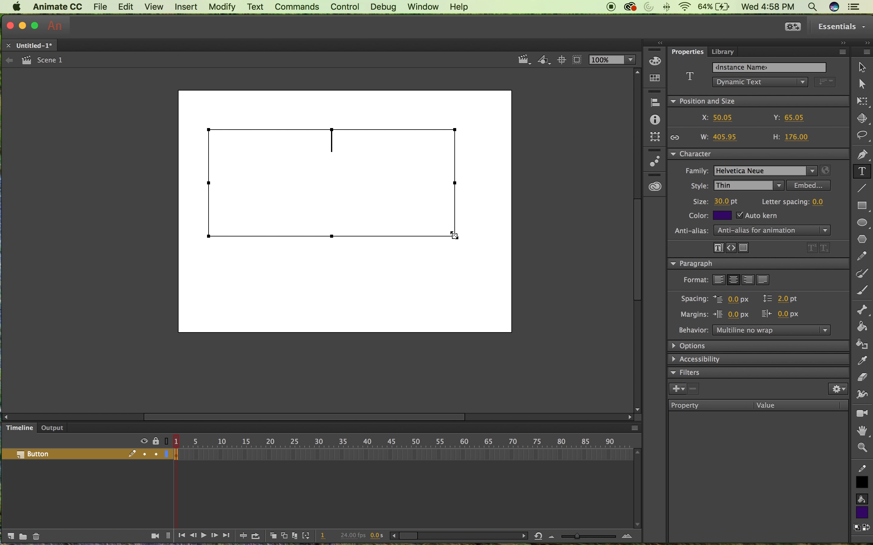
{"action": "type", "text": "BUTTON"}
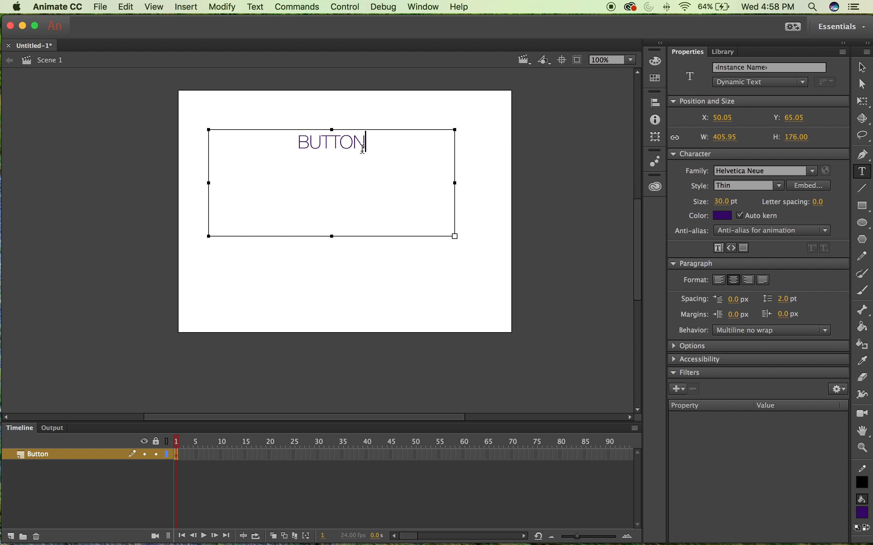
Enlarge the BUTTON text to 96 pt.
{"action": "left_click_drag", "start_coordinate": [370, 143], "coordinate": [303, 142]}
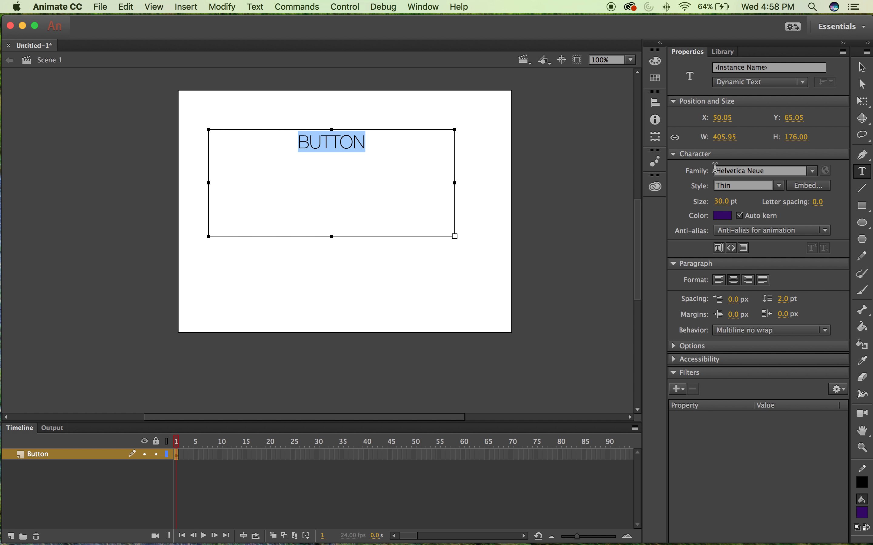
{"action": "left_click_drag", "start_coordinate": [724, 206], "coordinate": [768, 204]}
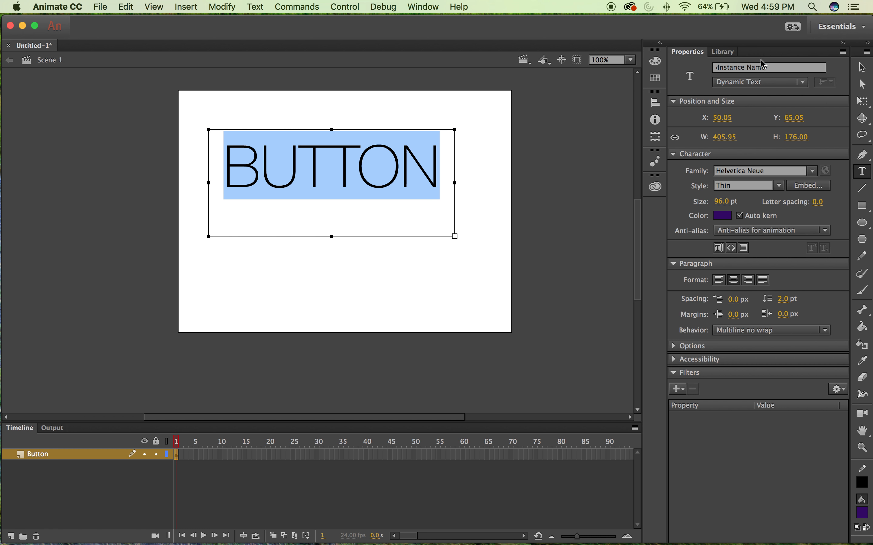
{"action": "left_click", "coordinate": [868, 72]}
{"action": "left_click", "coordinate": [490, 153]}
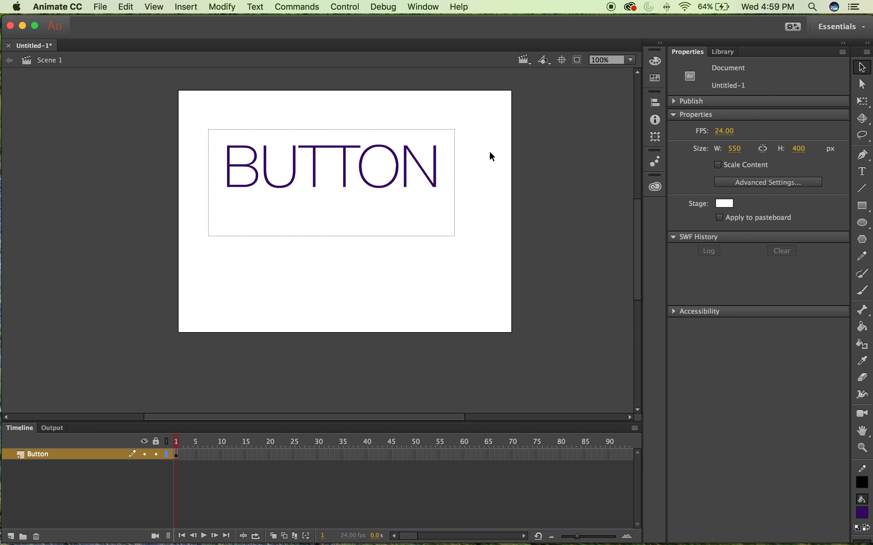
Move the BUTTON text box toward the middle of the stage, at about X 83, Y 125.
{"action": "left_click", "coordinate": [392, 156]}
{"action": "left_click_drag", "start_coordinate": [357, 159], "coordinate": [377, 195]}
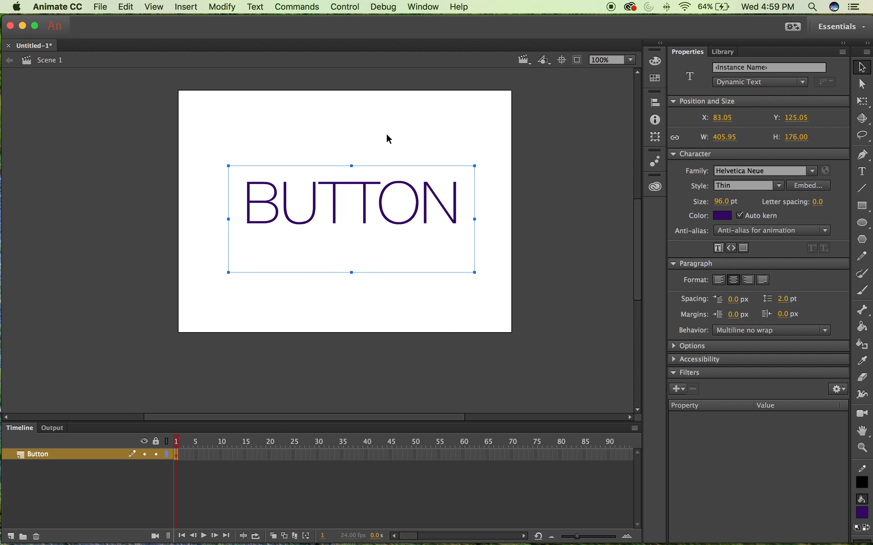
{"action": "left_click", "coordinate": [385, 135]}
{"action": "left_click", "coordinate": [310, 192]}
{"action": "left_click", "coordinate": [353, 126]}
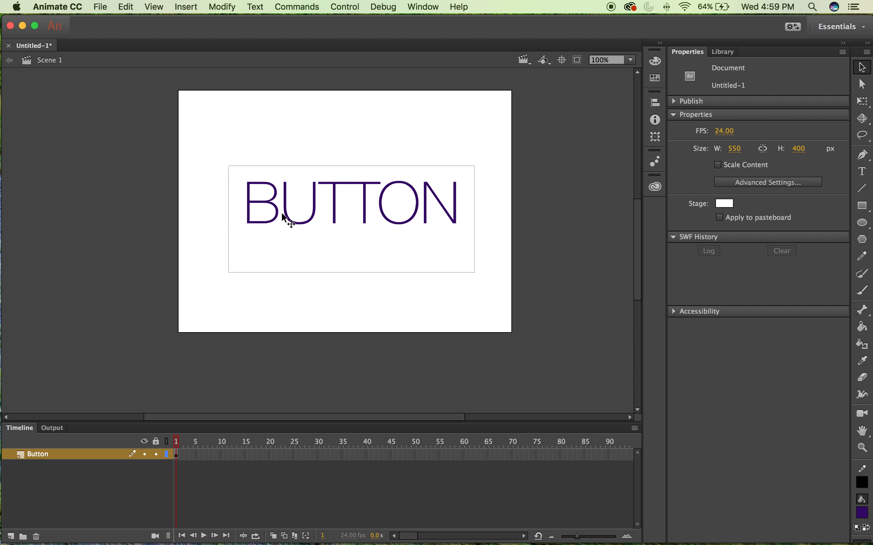
Convert the BUTTON text to a symbol of type Button, keeping the default name.
{"action": "left_click", "coordinate": [325, 195]}
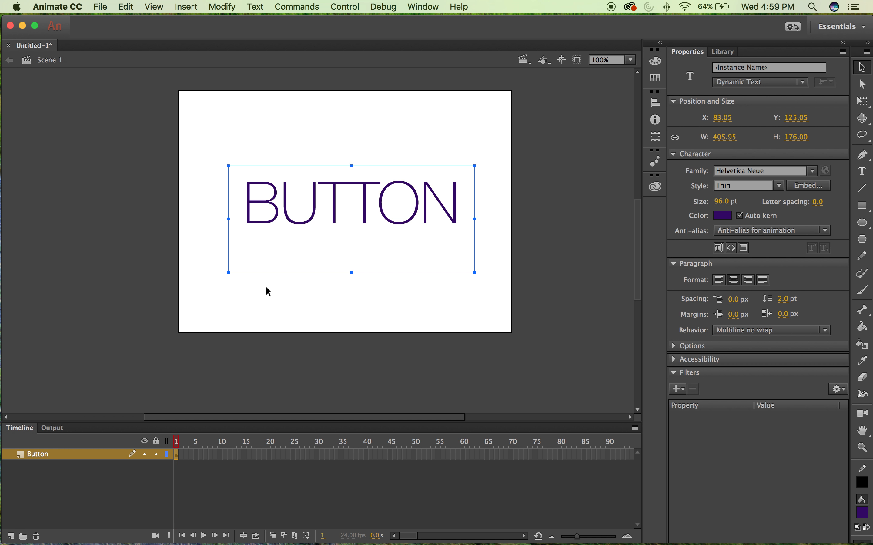
{"action": "right_click", "coordinate": [339, 204]}
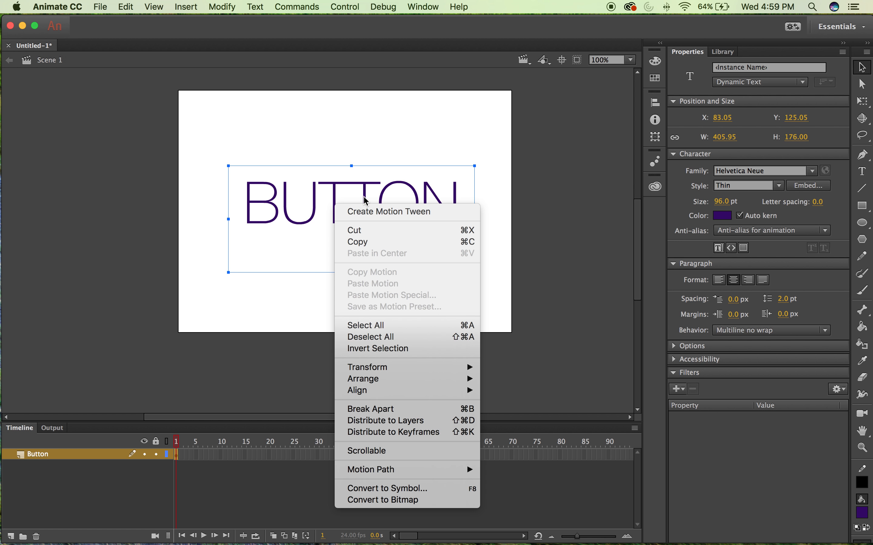
{"action": "left_click", "coordinate": [409, 488]}
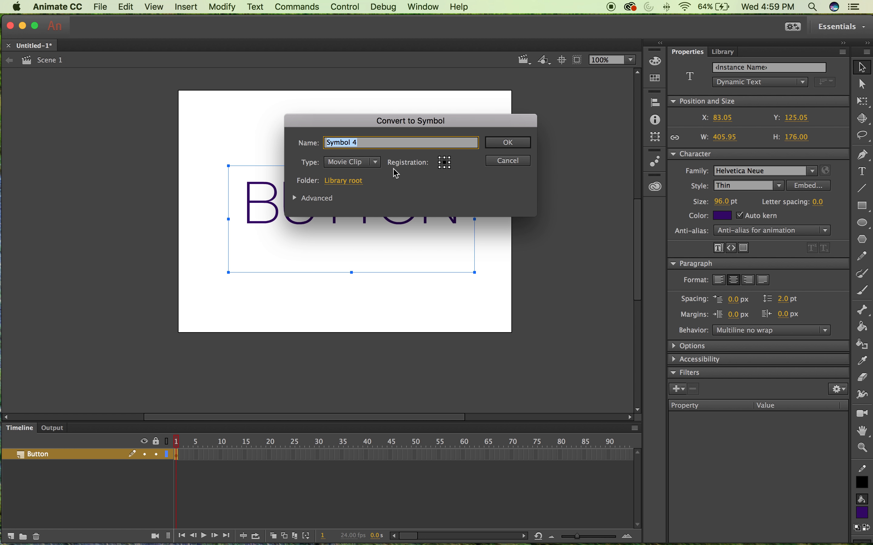
{"action": "left_click", "coordinate": [364, 163]}
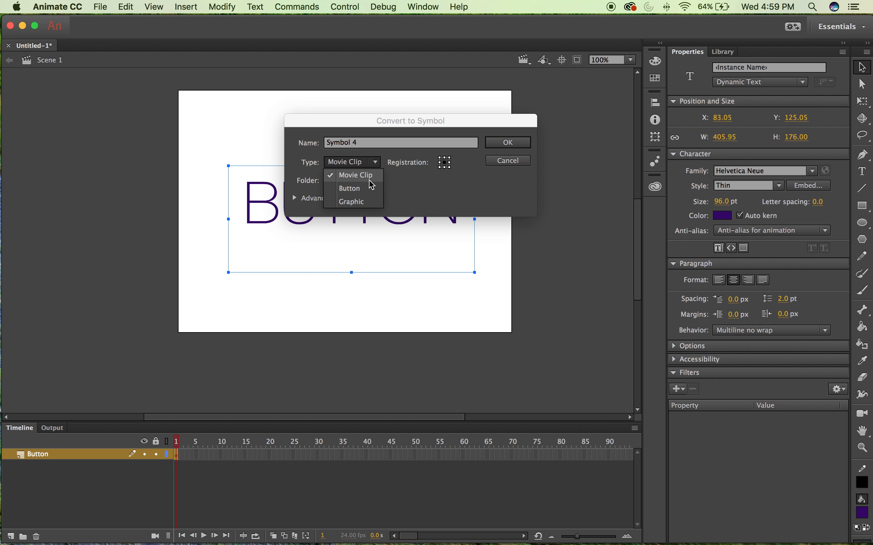
{"action": "left_click", "coordinate": [356, 189]}
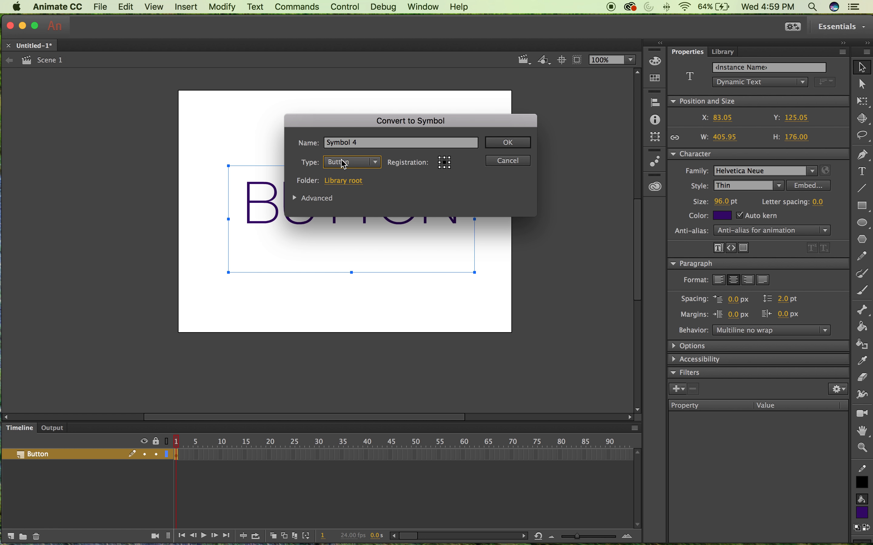
{"action": "left_click", "coordinate": [515, 144]}
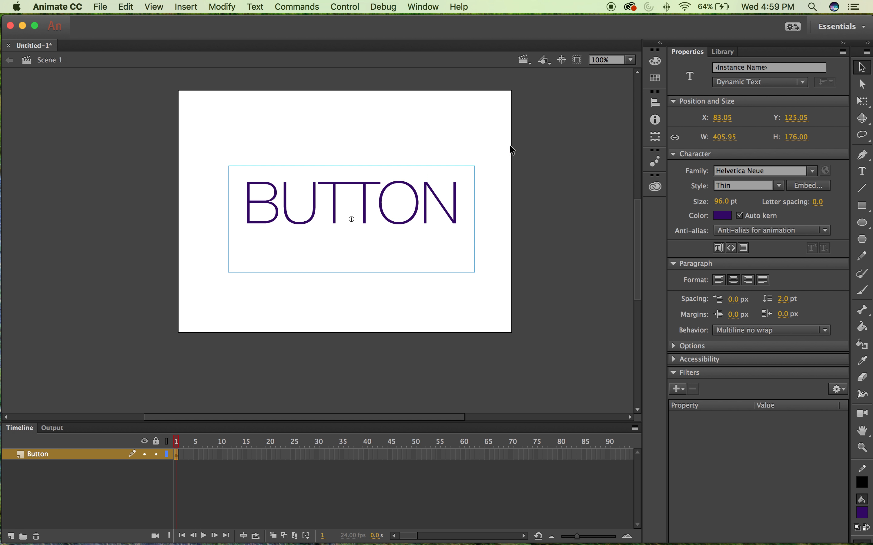
{"action": "left_click", "coordinate": [478, 133]}
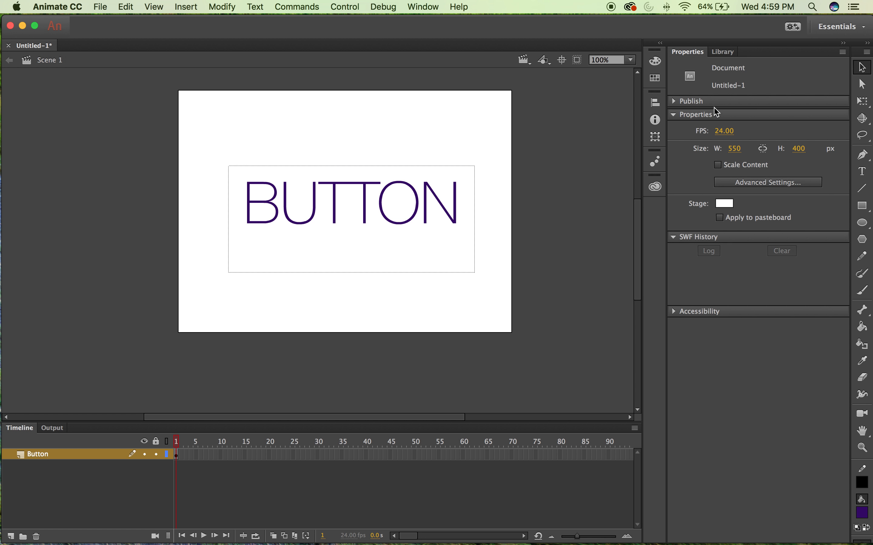
Give the button symbol on the stage the instance name Button.
{"action": "left_click", "coordinate": [444, 187]}
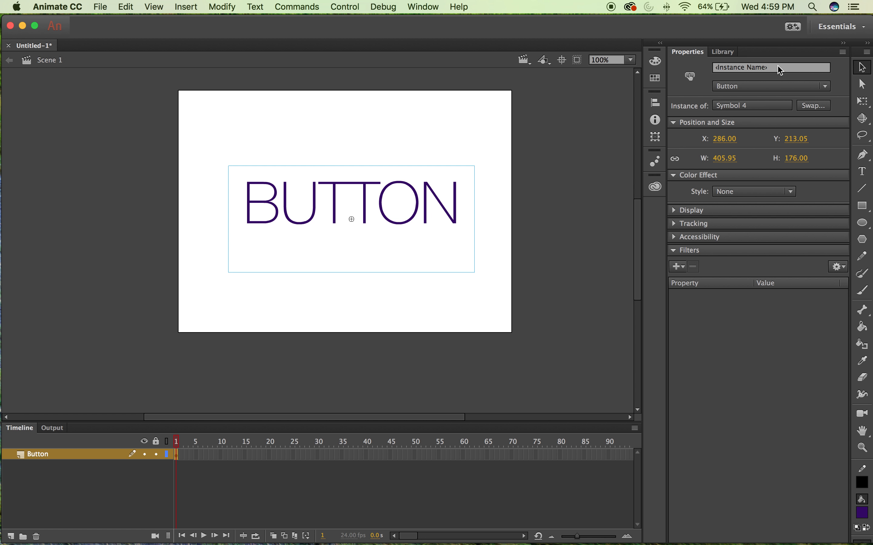
{"action": "left_click", "coordinate": [768, 72]}
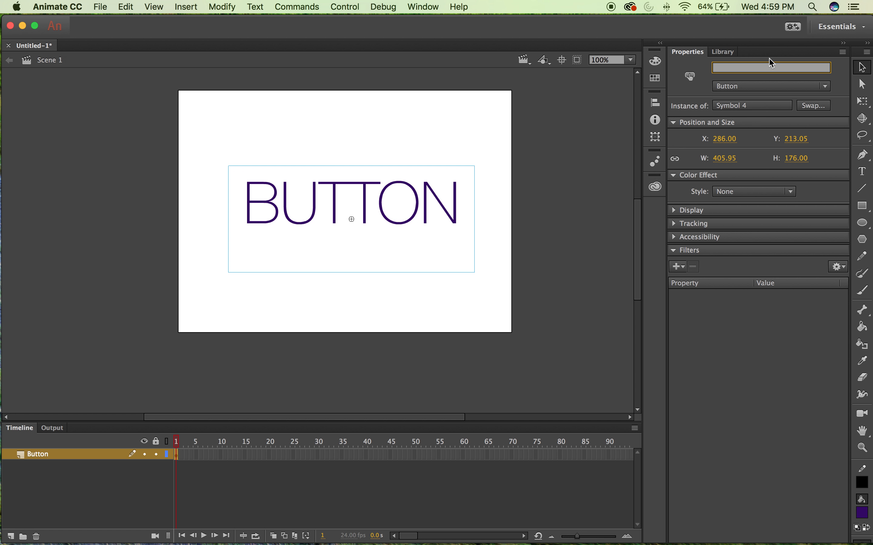
{"action": "type", "text": "Button"}
{"action": "key", "text": "Return"}
{"action": "left_click", "coordinate": [376, 120]}
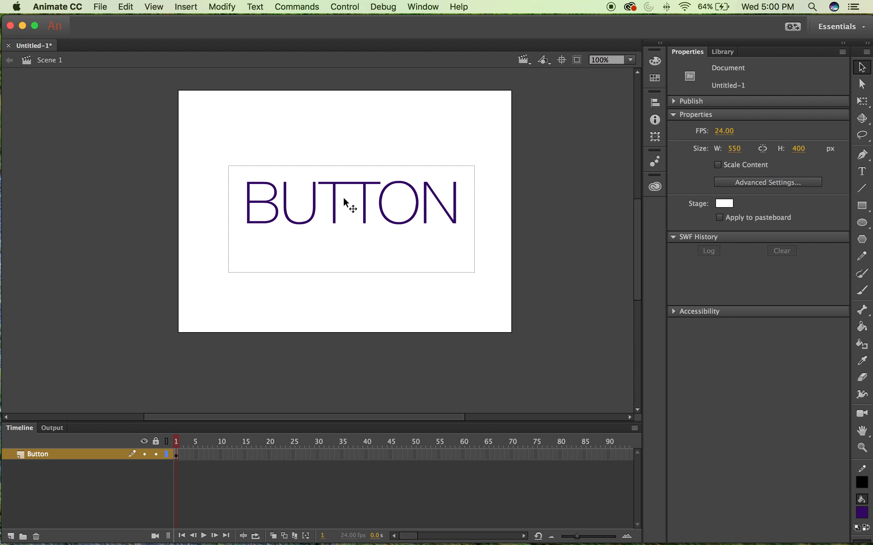
Open the button symbol on the stage for editing in place.
{"action": "left_click", "coordinate": [349, 201]}
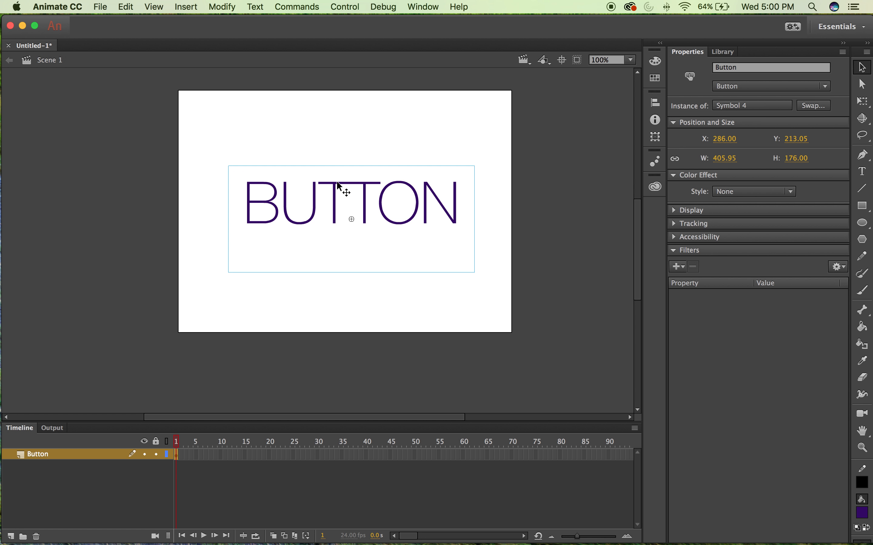
{"action": "double_click", "coordinate": [322, 187]}
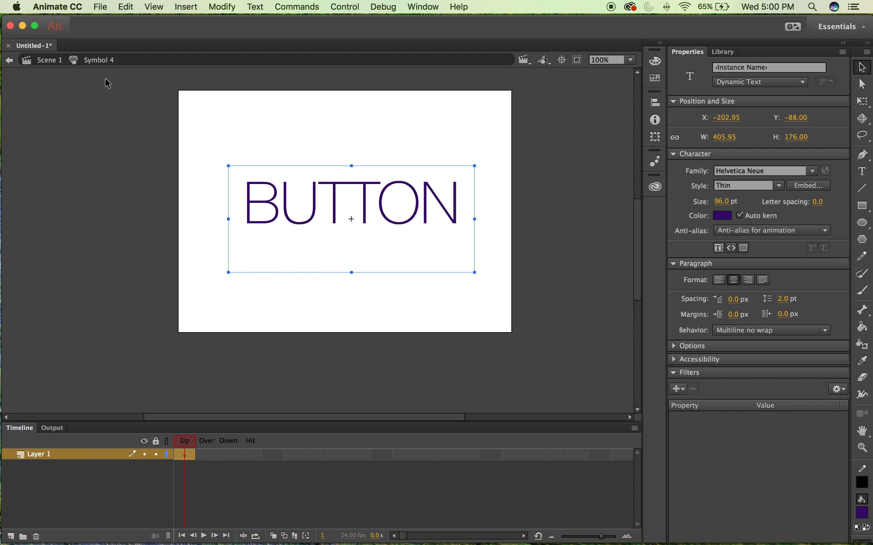
Reopen the button symbol for in-place editing from Scene 1 and insert a keyframe in its Over state.
{"action": "left_click", "coordinate": [47, 61]}
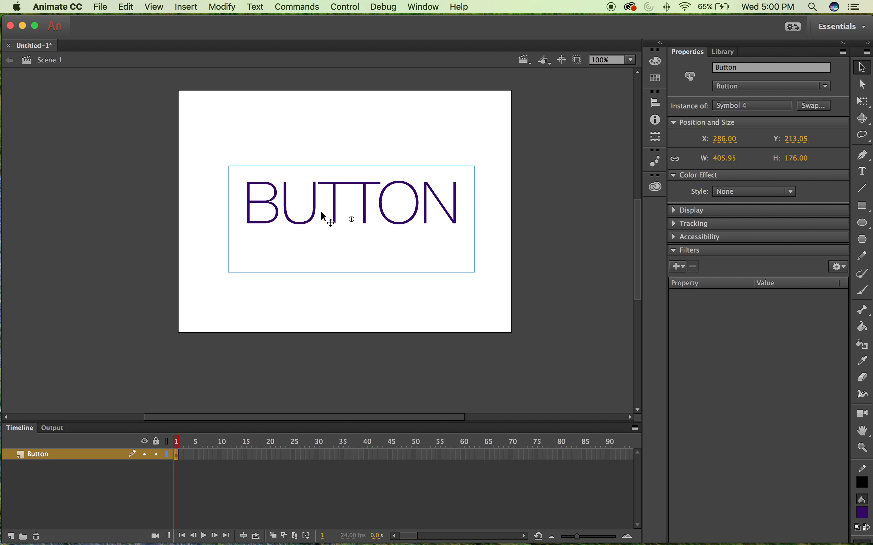
{"action": "double_click", "coordinate": [337, 211]}
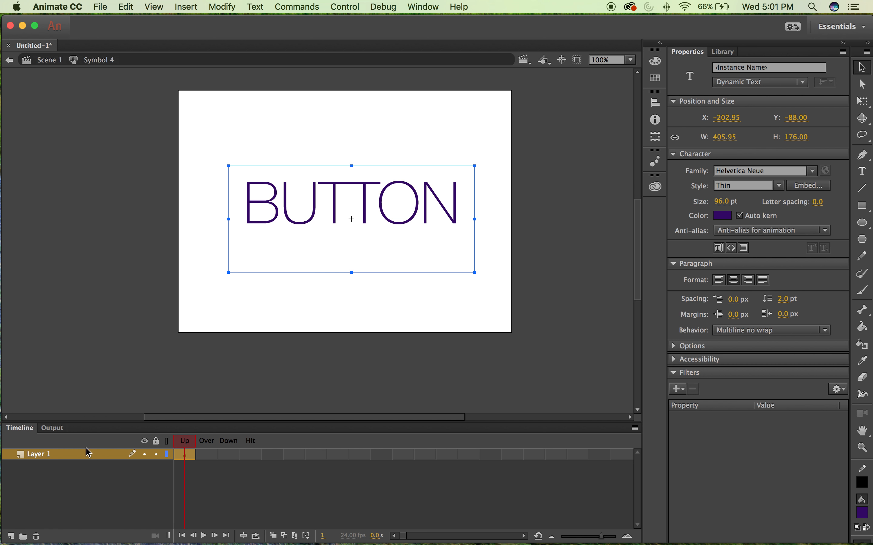
{"action": "left_click", "coordinate": [207, 455]}
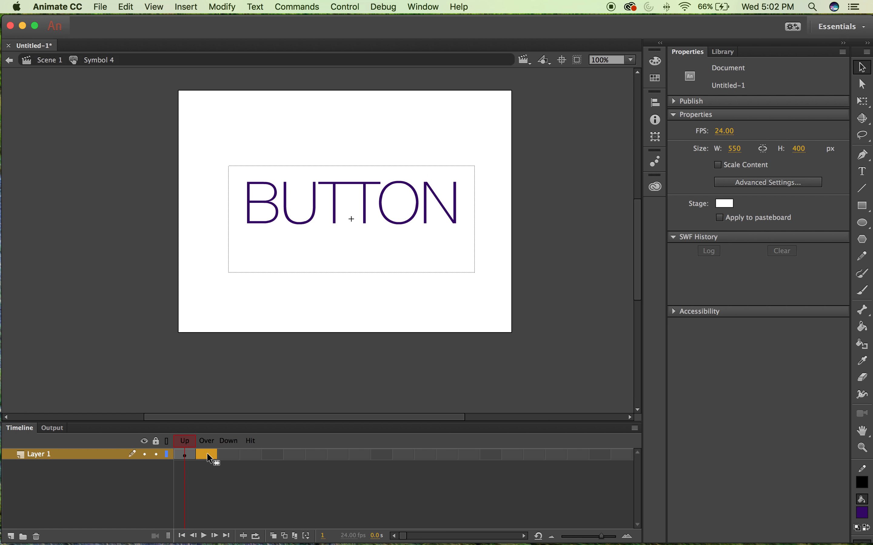
{"action": "right_click", "coordinate": [208, 457]}
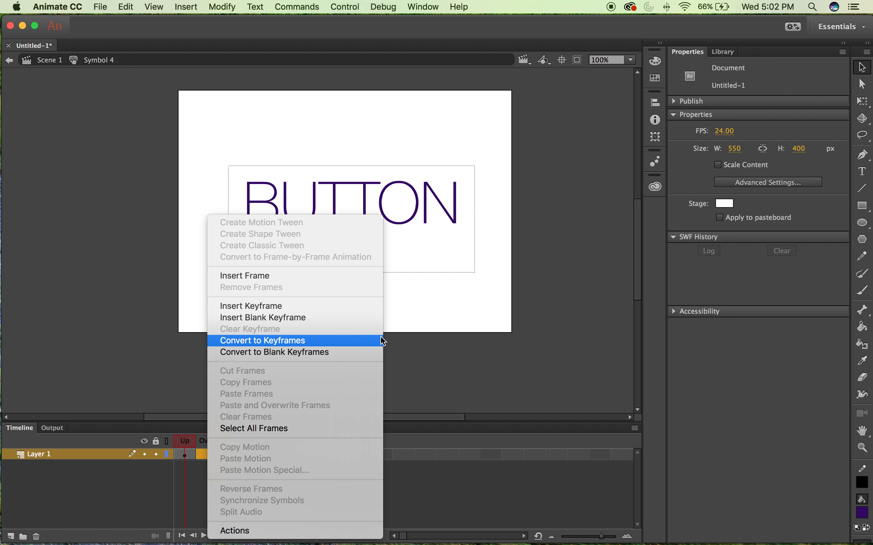
{"action": "left_click", "coordinate": [272, 306]}
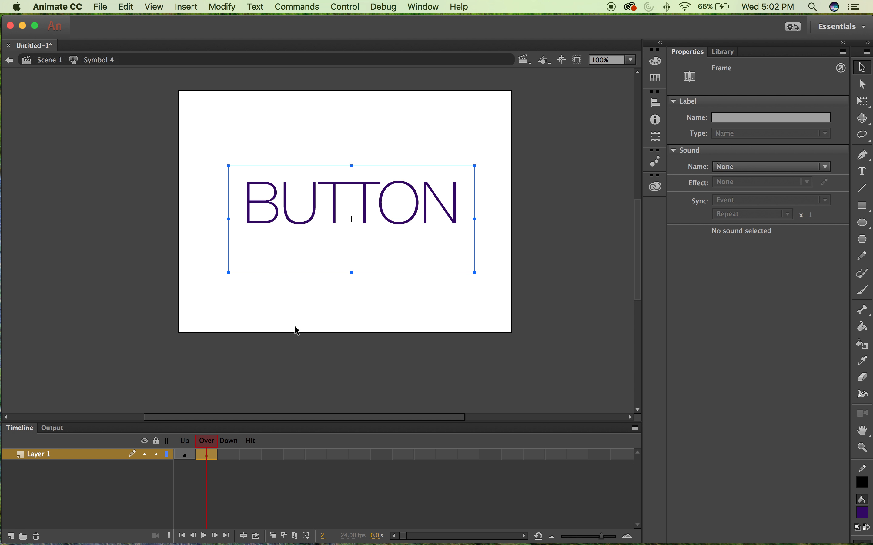
Set the whole BUTTON text in the Over state to the Helvetica Neue Bold style, then deselect it.
{"action": "left_click", "coordinate": [230, 458]}
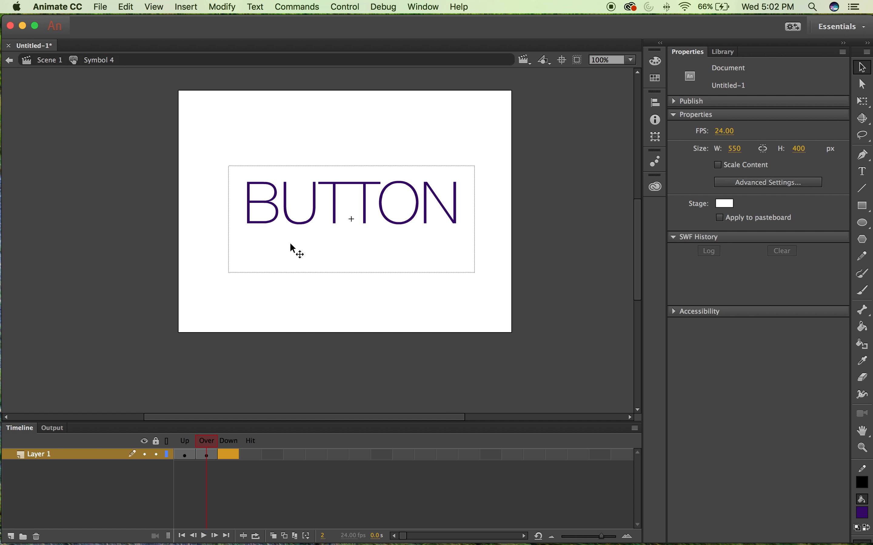
{"action": "double_click", "coordinate": [287, 188]}
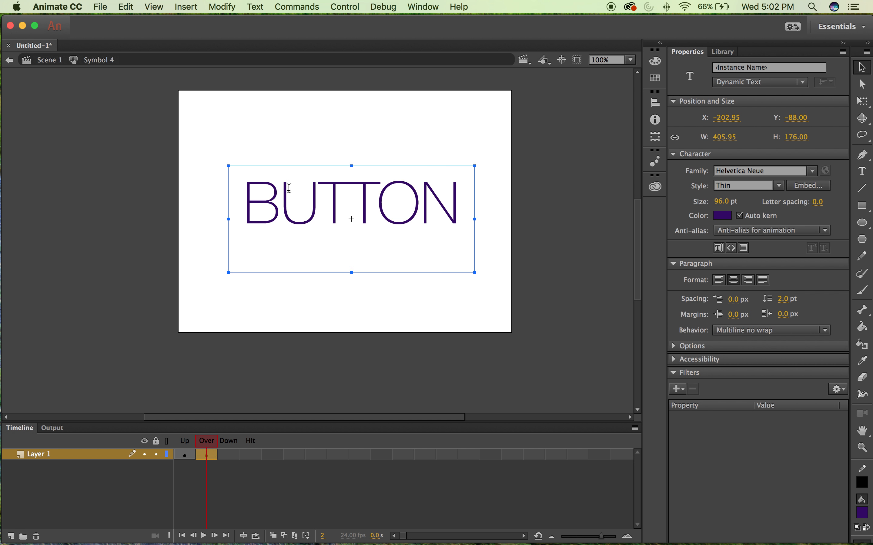
{"action": "left_click", "coordinate": [307, 192]}
{"action": "left_click_drag", "start_coordinate": [455, 193], "coordinate": [202, 189]}
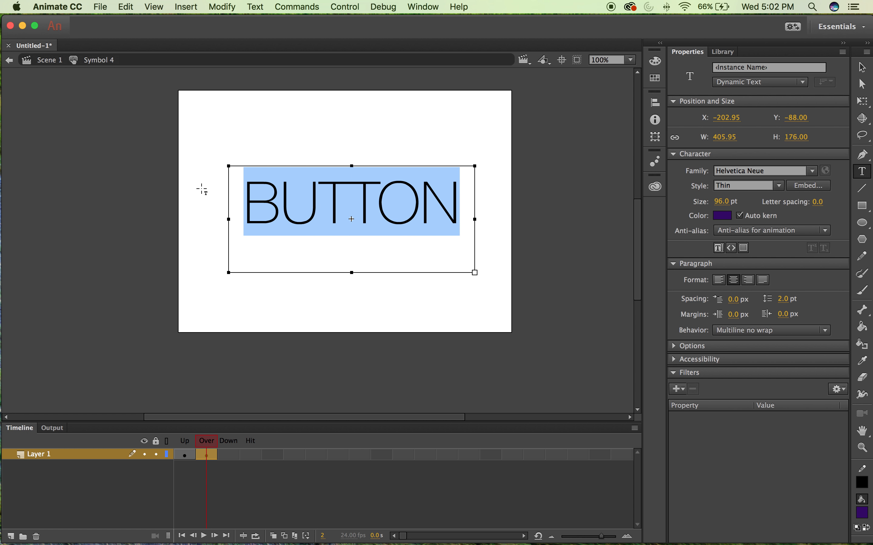
{"action": "left_click", "coordinate": [781, 194]}
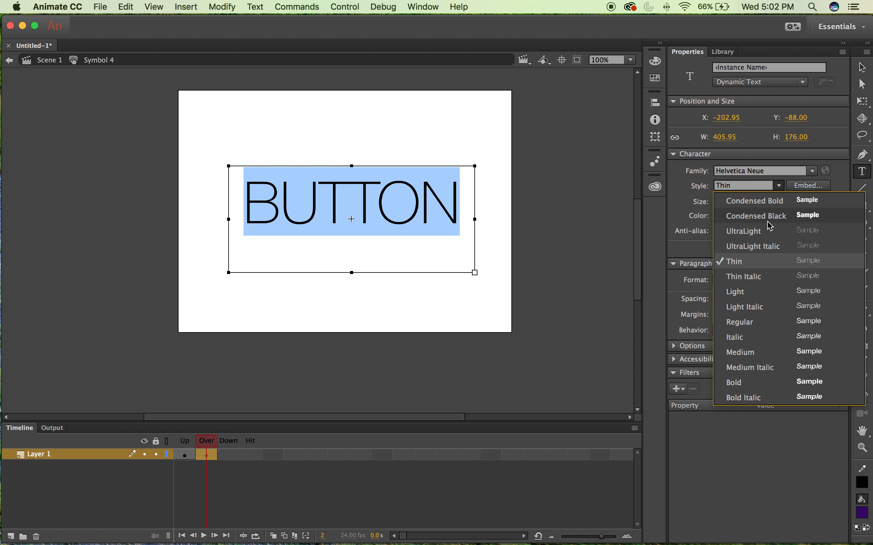
{"action": "left_click", "coordinate": [750, 385]}
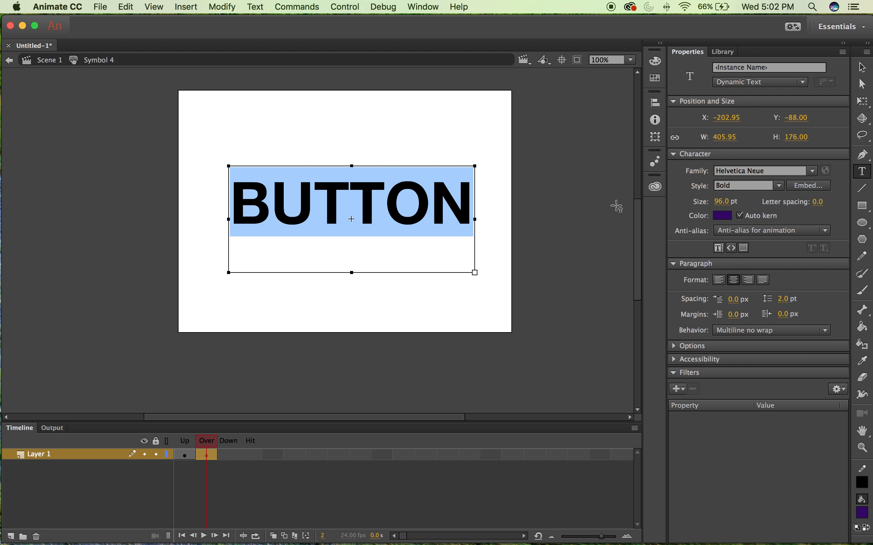
{"action": "left_click", "coordinate": [865, 71]}
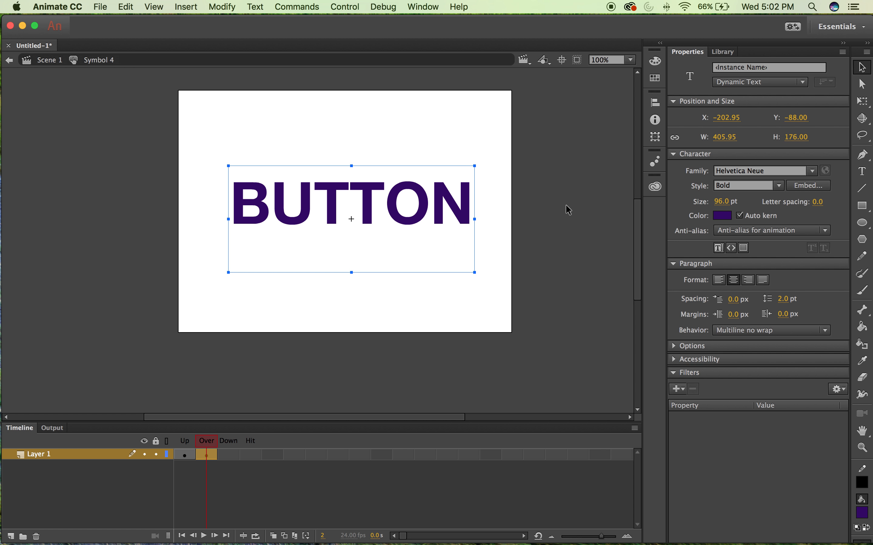
{"action": "left_click", "coordinate": [567, 209]}
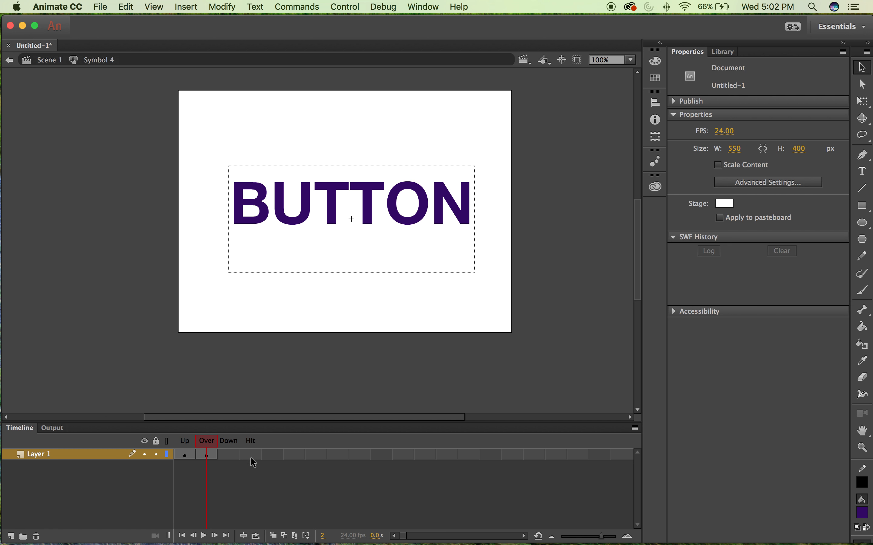
Insert a keyframe in the Down state of the button symbol's Layer 1.
{"action": "left_click", "coordinate": [230, 456]}
{"action": "right_click", "coordinate": [231, 460]}
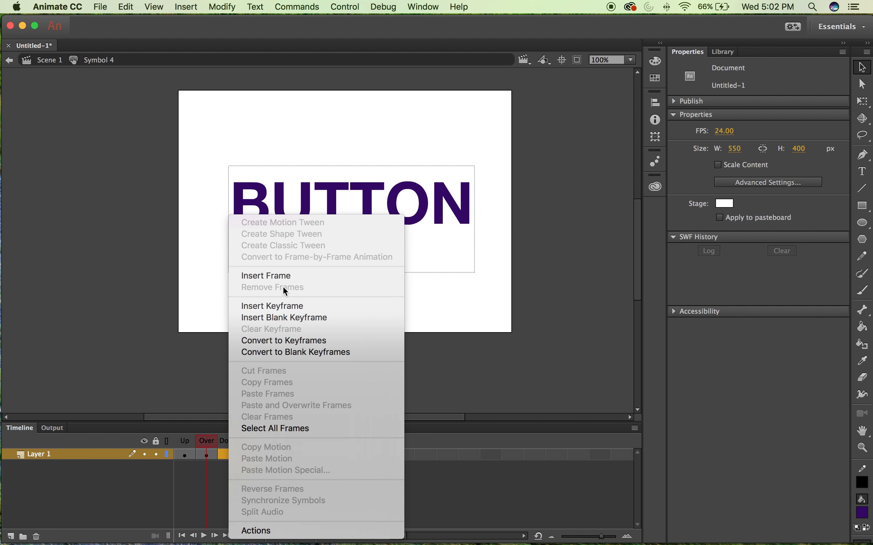
{"action": "left_click", "coordinate": [284, 307]}
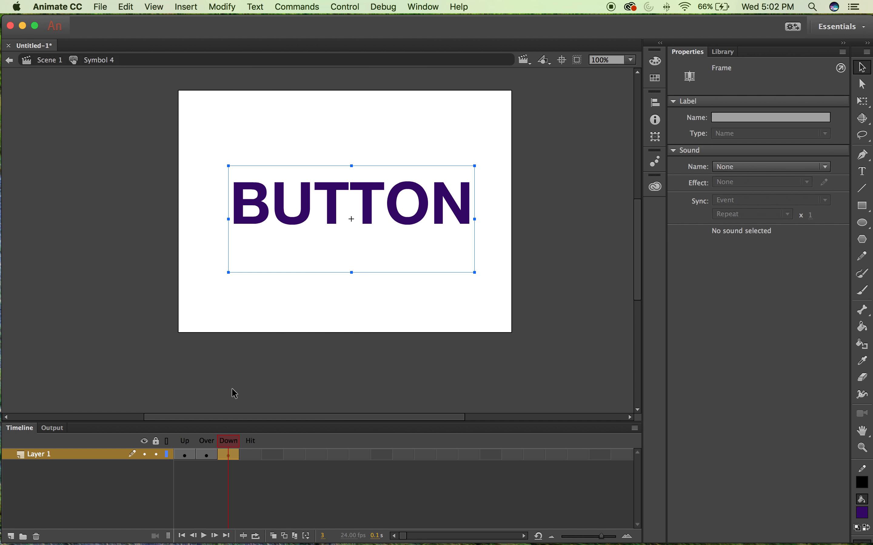
Recolor the BUTTON text in the button symbol's Down frame yellow.
{"action": "double_click", "coordinate": [321, 193]}
{"action": "double_click", "coordinate": [328, 193]}
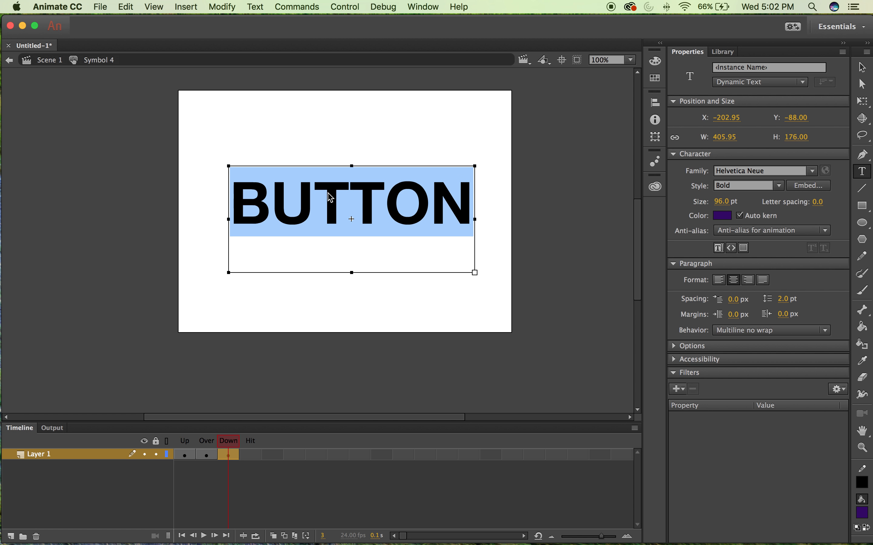
{"action": "left_click", "coordinate": [723, 215]}
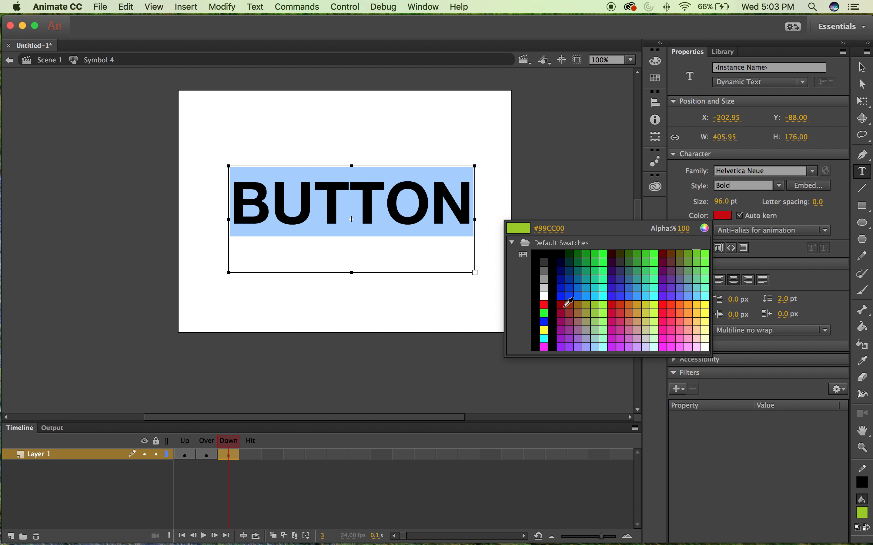
{"action": "left_click", "coordinate": [544, 330]}
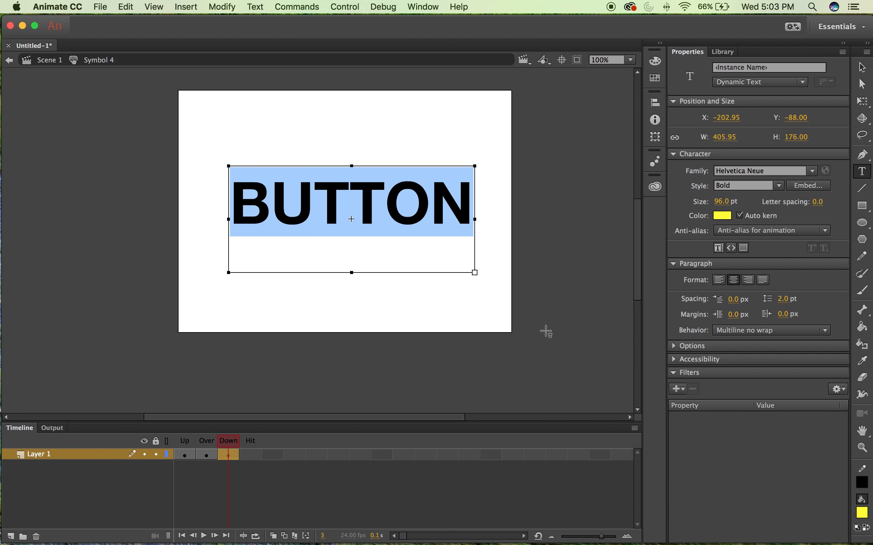
{"action": "left_click", "coordinate": [862, 67]}
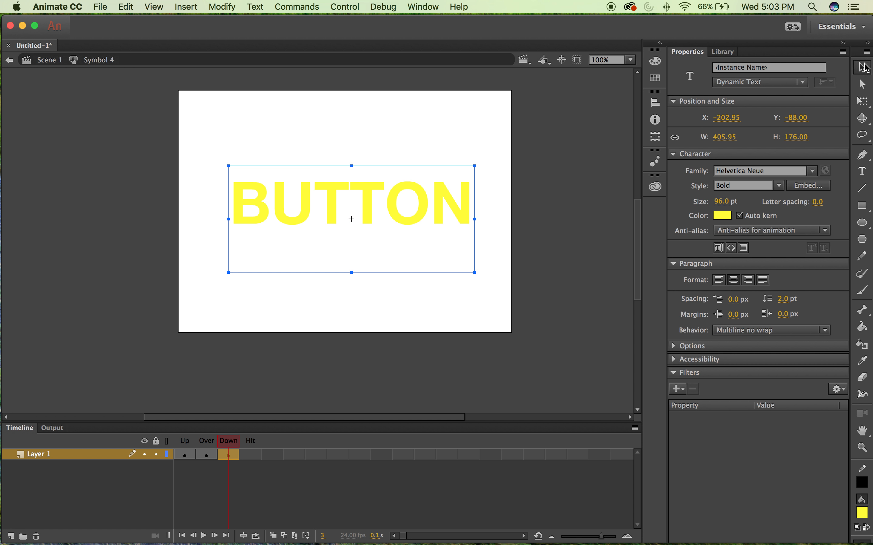
{"action": "left_click", "coordinate": [541, 210]}
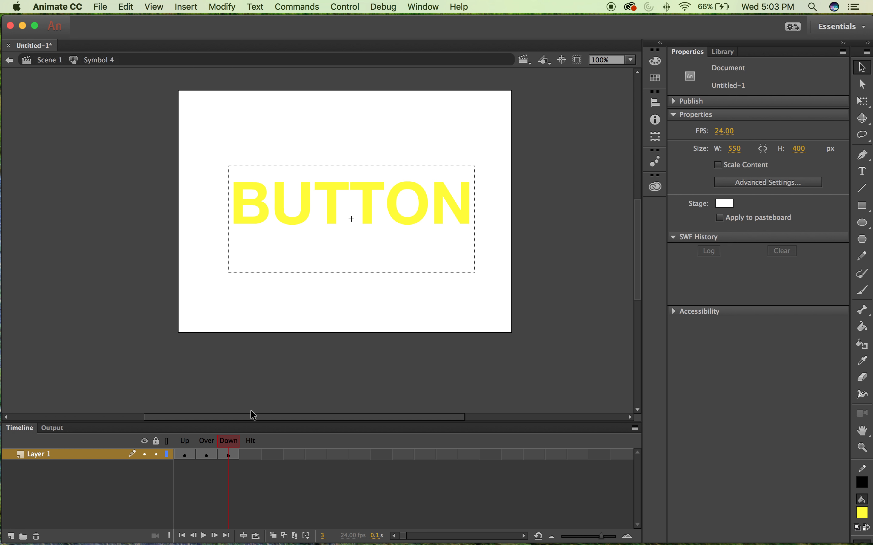
Change the color of the BUTTON text in the Down frame to blue.
{"action": "double_click", "coordinate": [313, 197]}
{"action": "double_click", "coordinate": [298, 196]}
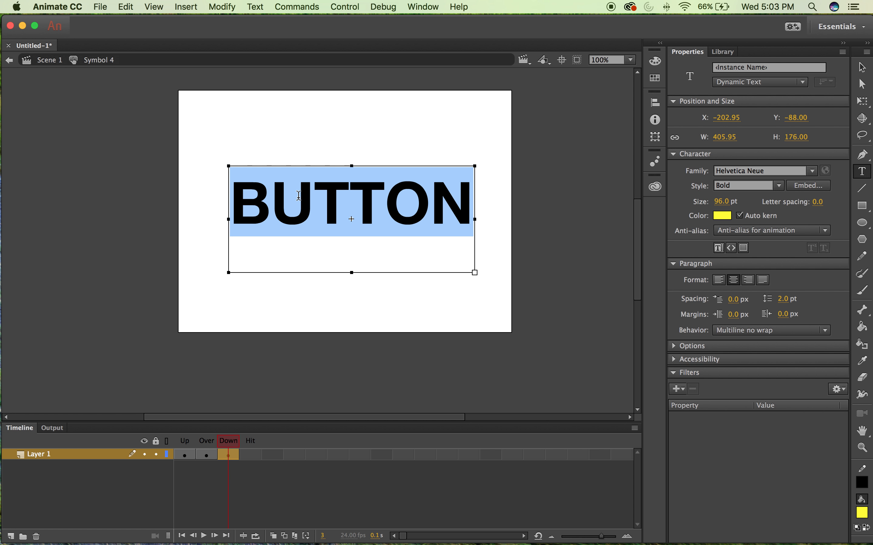
{"action": "left_click", "coordinate": [722, 217]}
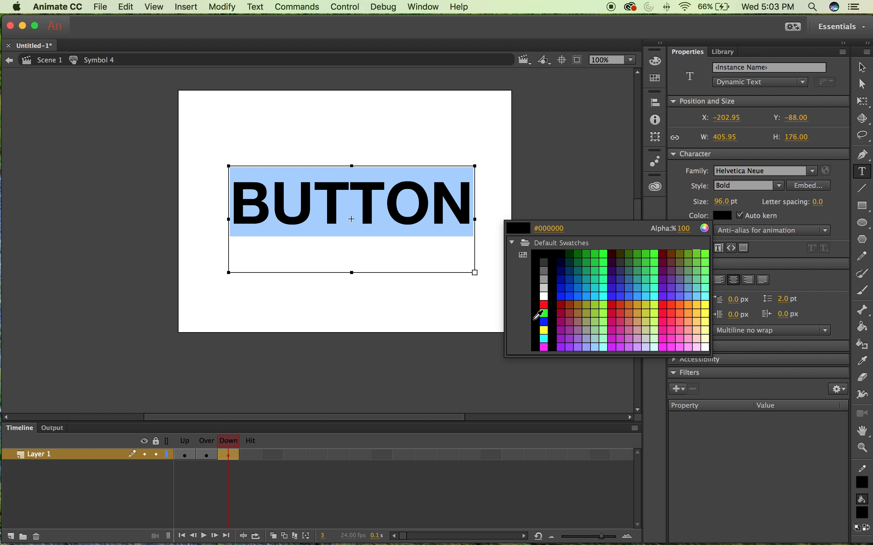
{"action": "left_click", "coordinate": [543, 321]}
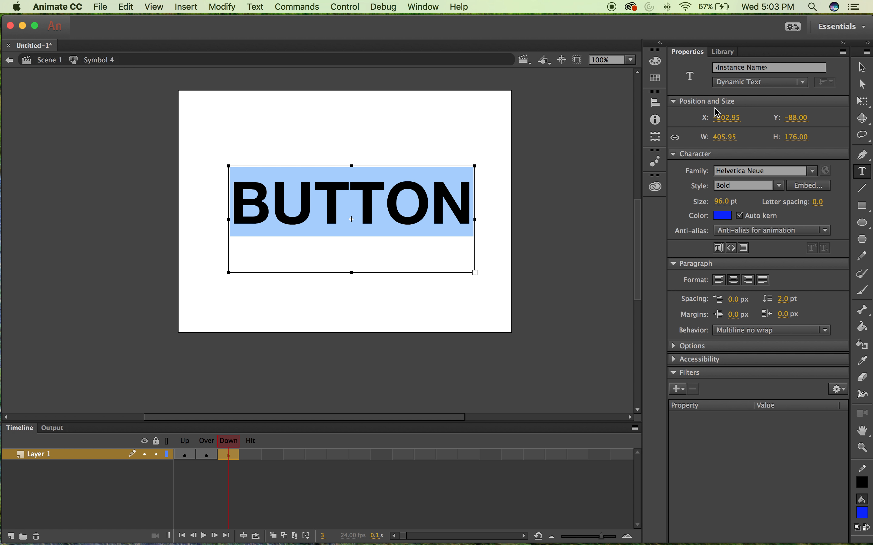
{"action": "left_click", "coordinate": [862, 66]}
{"action": "left_click", "coordinate": [546, 186]}
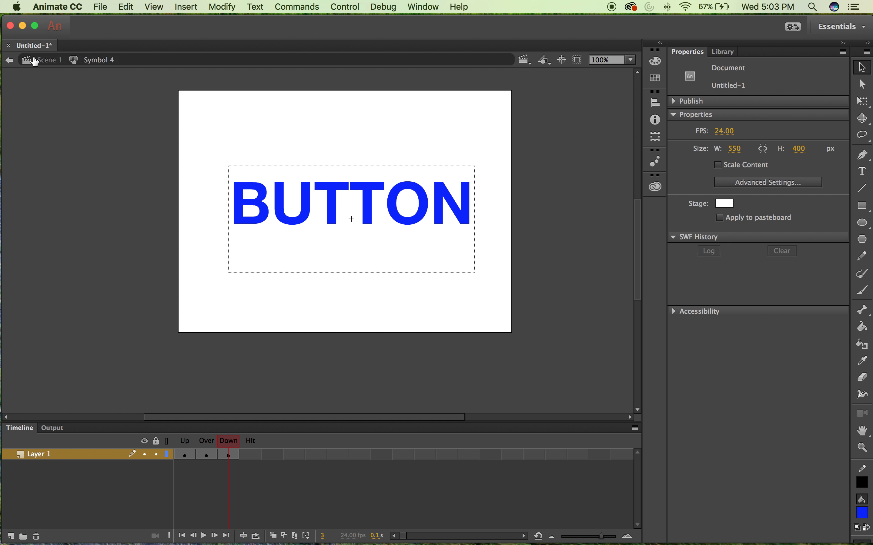
Return to Scene 1 and test the movie.
{"action": "left_click", "coordinate": [46, 64]}
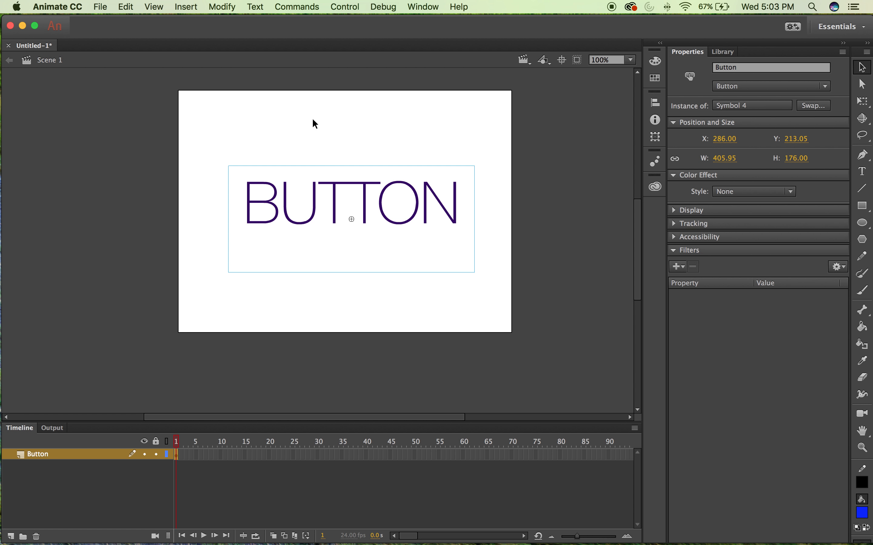
{"action": "left_click", "coordinate": [296, 128]}
{"action": "left_click", "coordinate": [292, 6]}
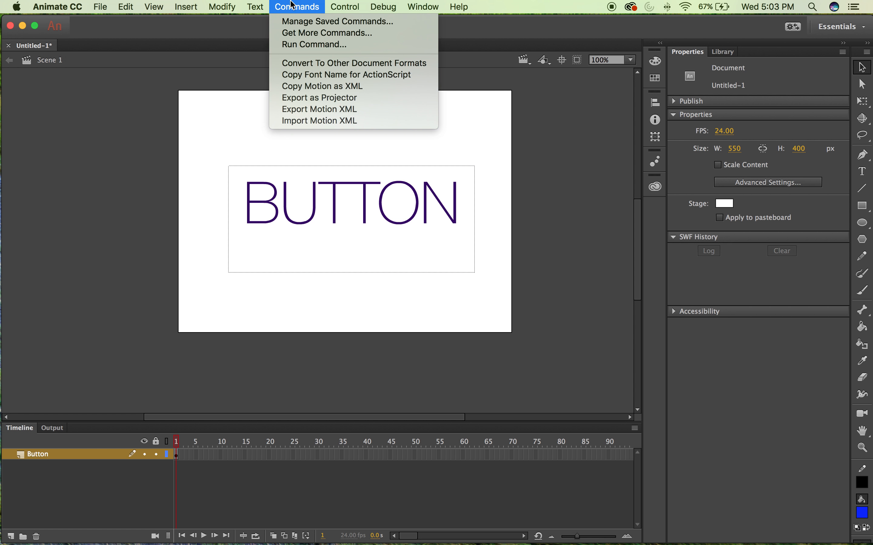
{"action": "mouse_move", "coordinate": [346, 6]}
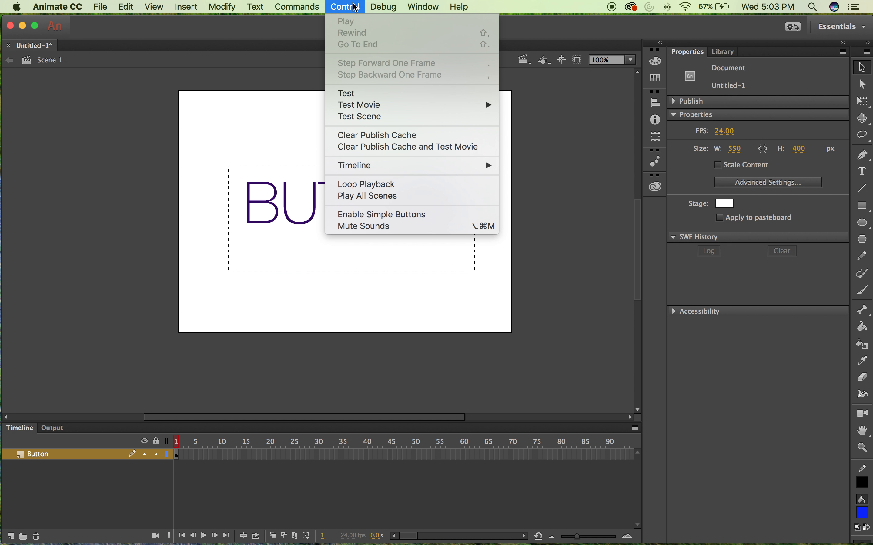
{"action": "left_click", "coordinate": [357, 92]}
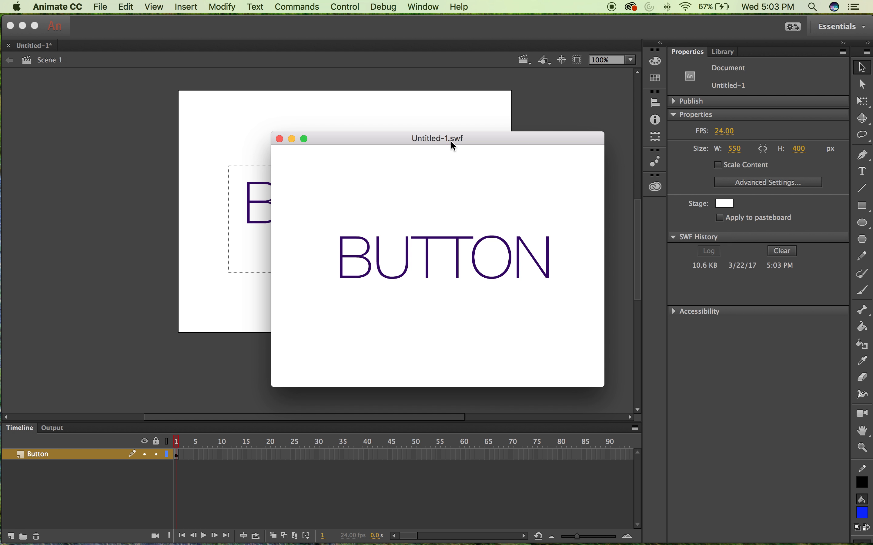
Try the button's pressed state in the SWF preview, repeating it a few times, and close the preview.
{"action": "left_click_drag", "start_coordinate": [459, 140], "coordinate": [425, 133]}
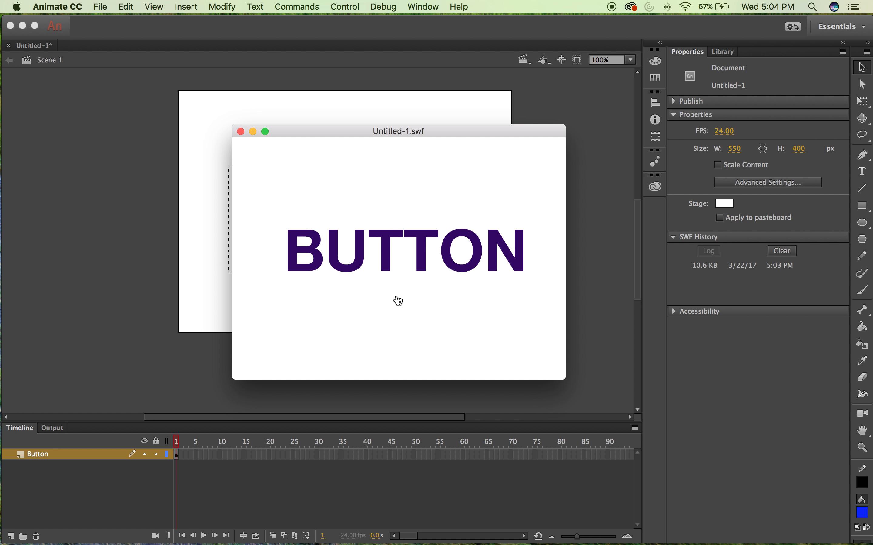
{"action": "left_click", "coordinate": [392, 258]}
{"action": "left_click", "coordinate": [391, 256]}
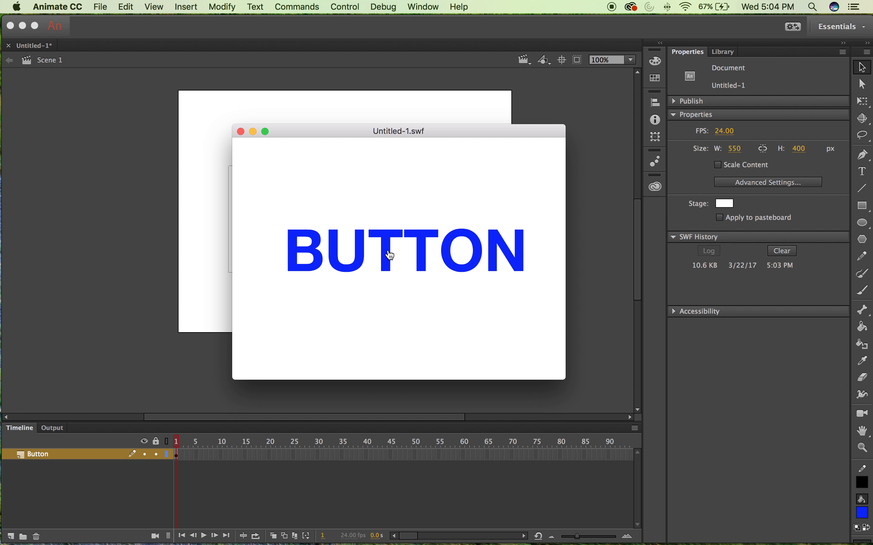
{"action": "left_click", "coordinate": [392, 256]}
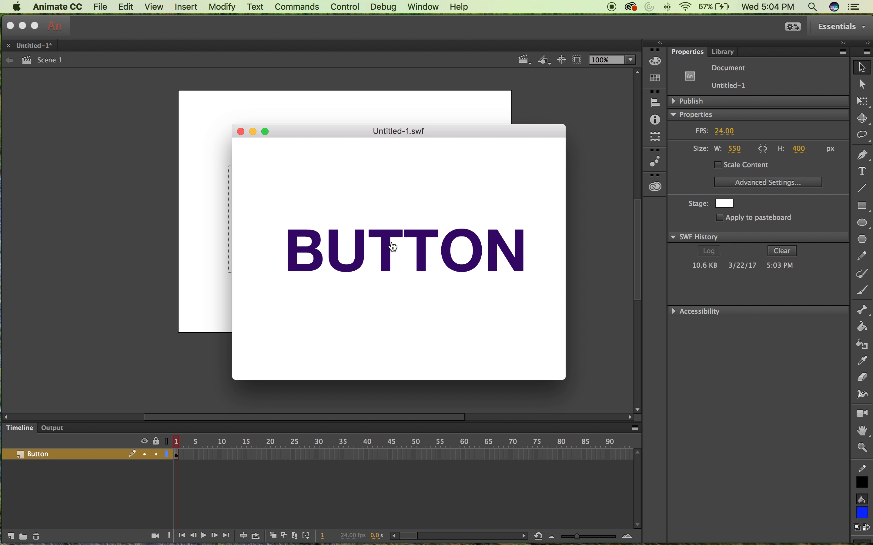
{"action": "left_click", "coordinate": [240, 131]}
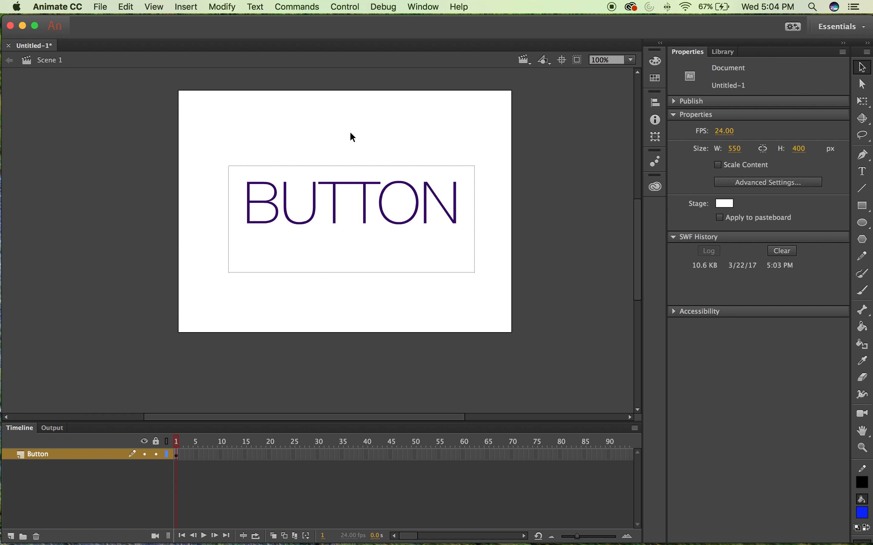
Open the button symbol for editing and set the Over frame's BUTTON text to the Helvetica Neue Light style.
{"action": "double_click", "coordinate": [304, 178]}
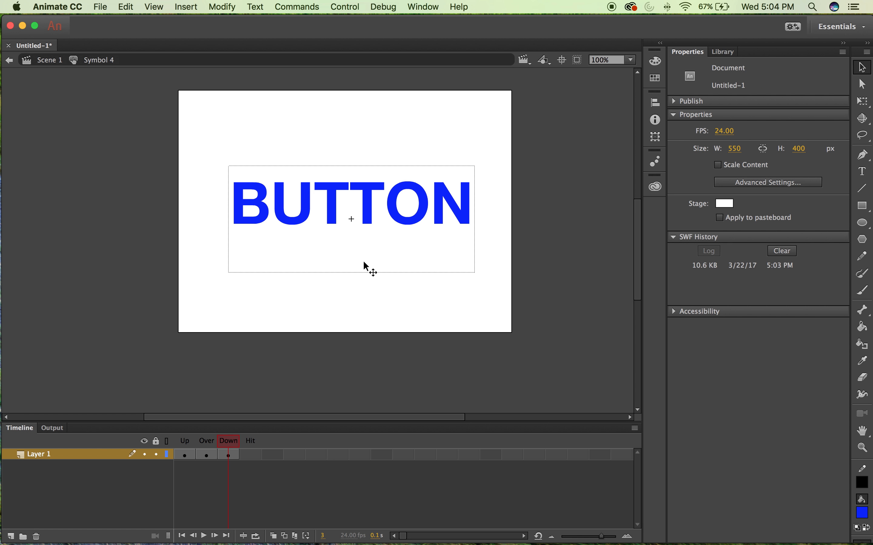
{"action": "left_click", "coordinate": [207, 456]}
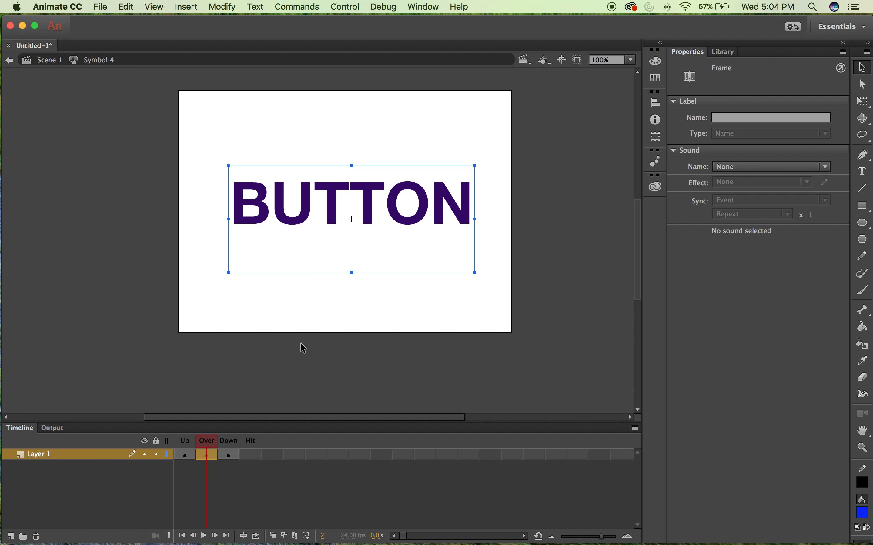
{"action": "double_click", "coordinate": [284, 209]}
{"action": "double_click", "coordinate": [265, 204]}
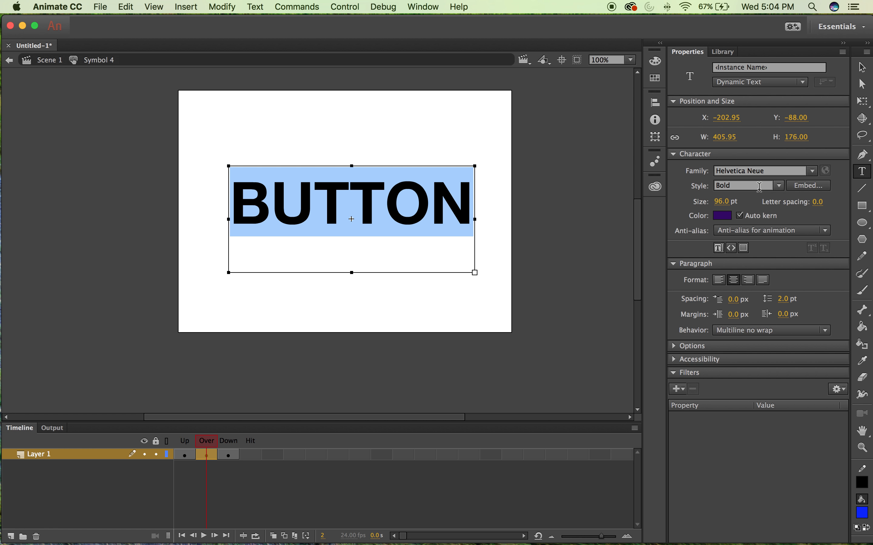
{"action": "left_click", "coordinate": [779, 186]}
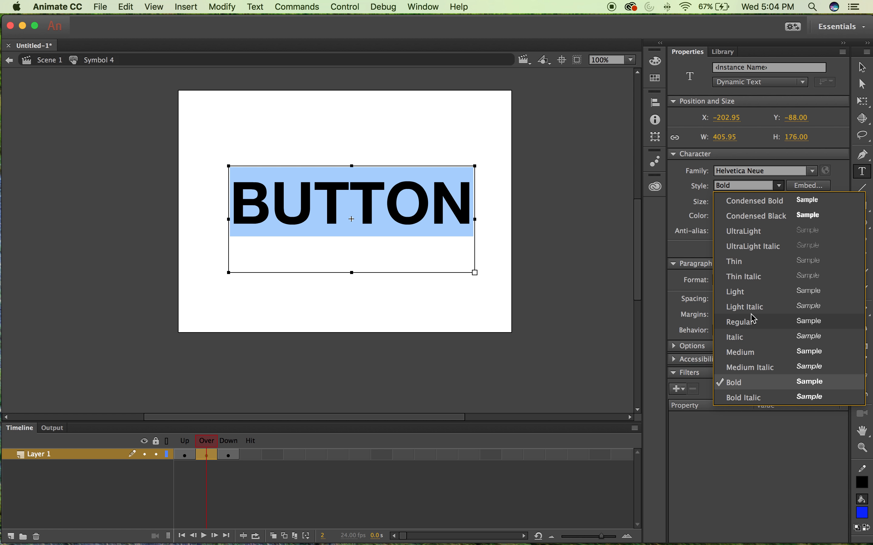
{"action": "left_click", "coordinate": [747, 291]}
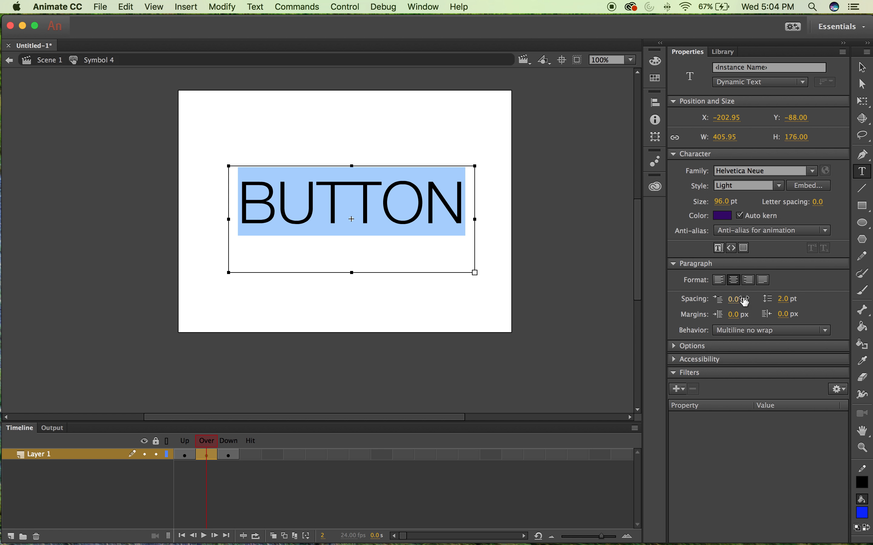
Set the BUTTON text in the Down frame to the Light font style.
{"action": "left_click", "coordinate": [236, 455]}
{"action": "double_click", "coordinate": [321, 218]}
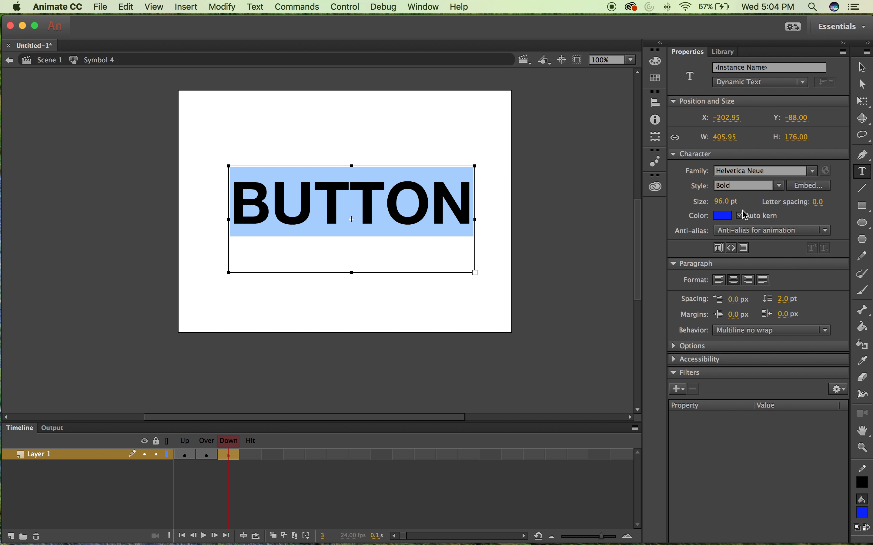
{"action": "left_click", "coordinate": [774, 187]}
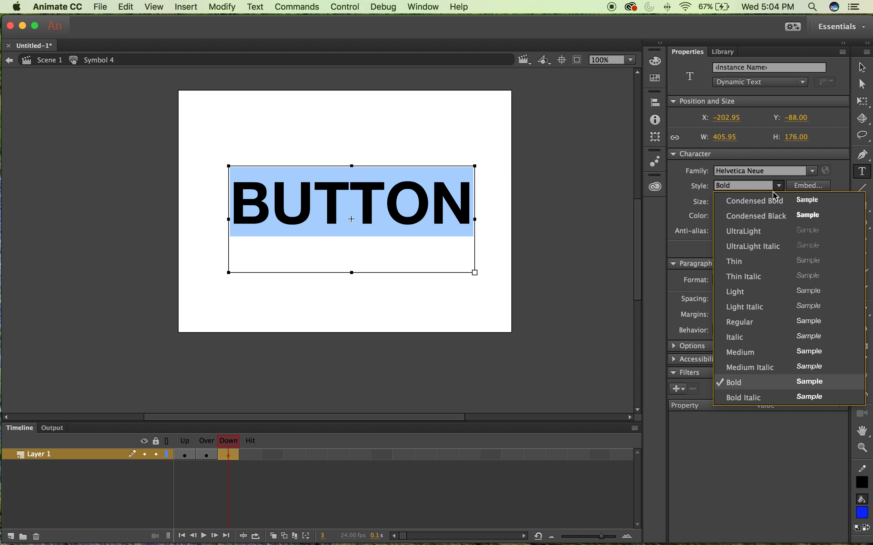
{"action": "left_click", "coordinate": [737, 291]}
Return to Scene 1, test the movie with the lighter button text, and close the preview.
{"action": "left_click", "coordinate": [48, 60]}
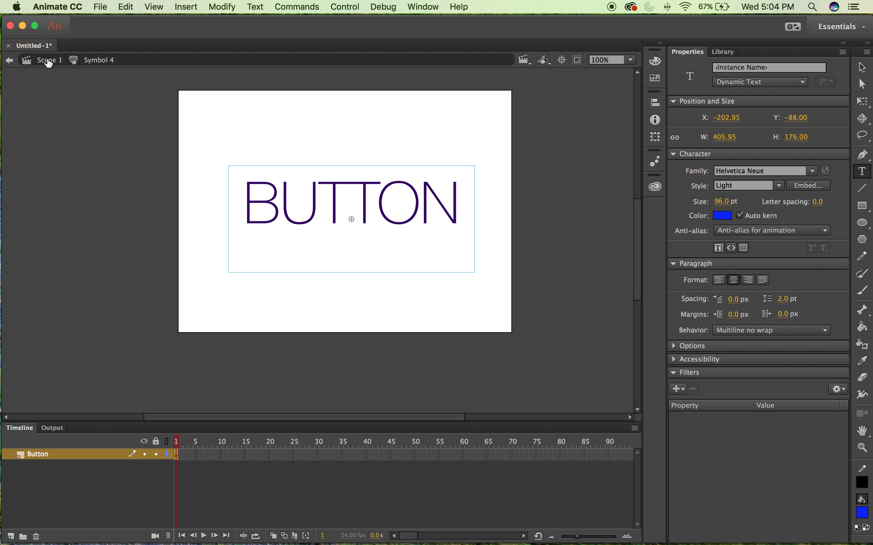
{"action": "left_click", "coordinate": [235, 4]}
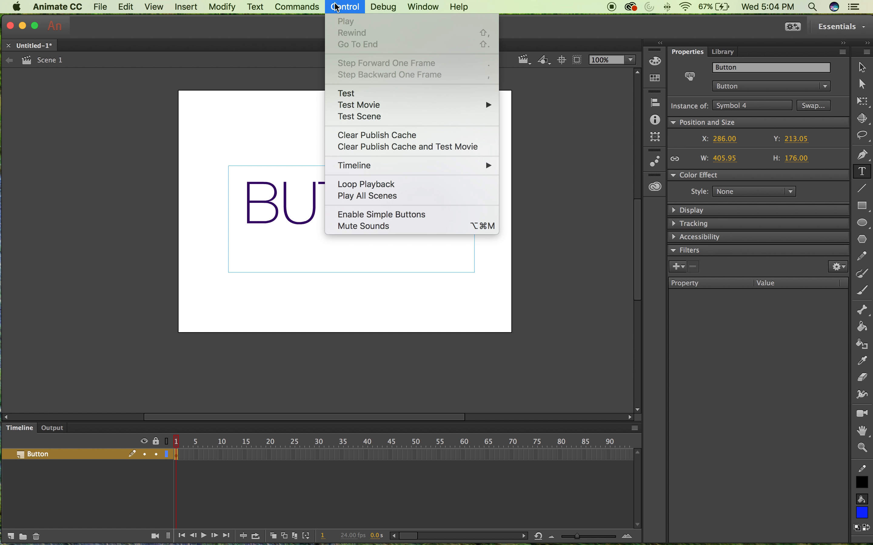
{"action": "left_click", "coordinate": [354, 93]}
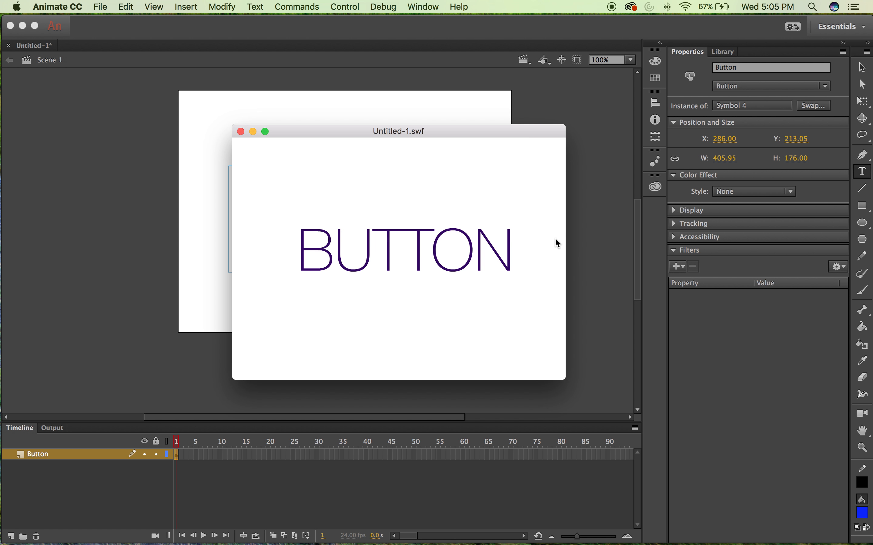
{"action": "left_click", "coordinate": [240, 131]}
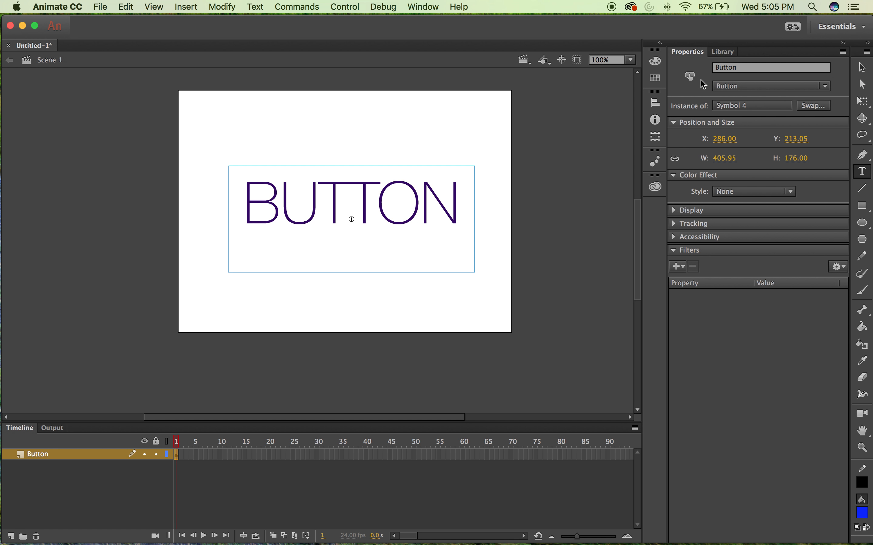
Switch to the Selection tool, run the movie test once more, and close the preview.
{"action": "left_click", "coordinate": [862, 68]}
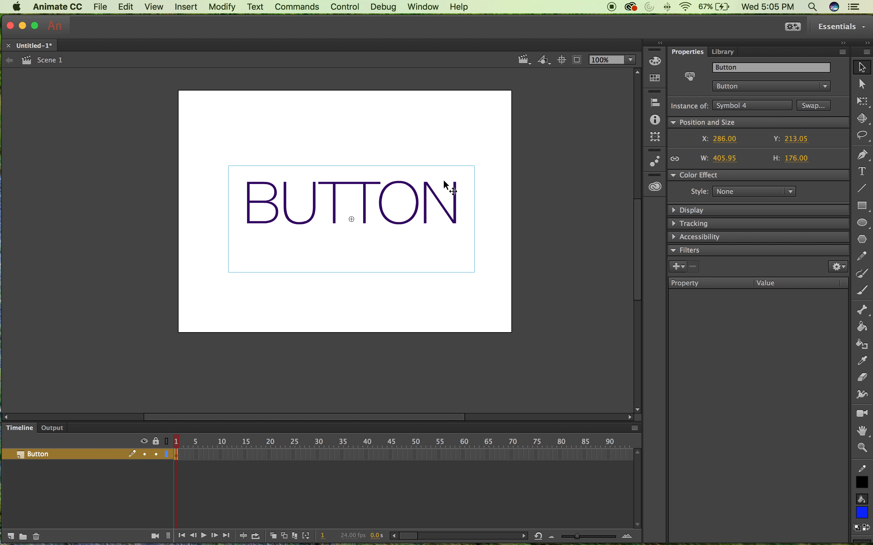
{"action": "left_click", "coordinate": [307, 4]}
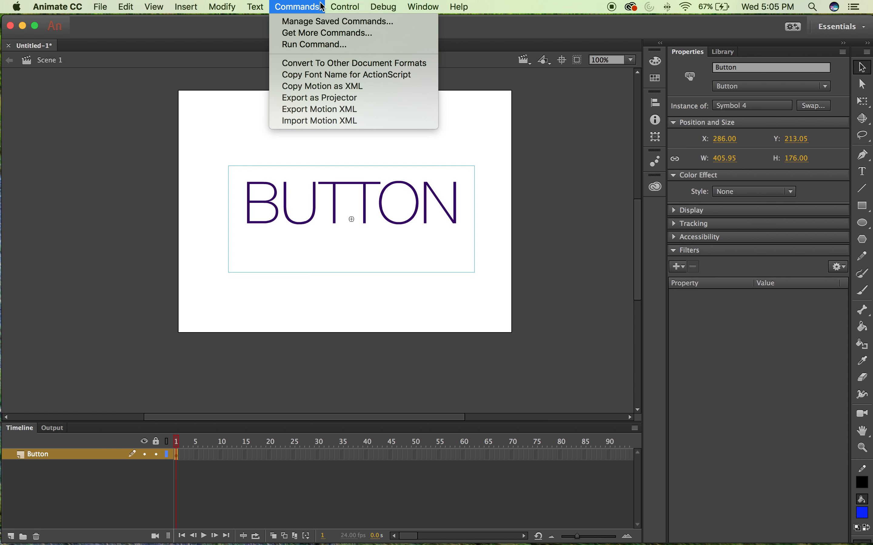
{"action": "mouse_move", "coordinate": [345, 7]}
{"action": "left_click", "coordinate": [343, 92]}
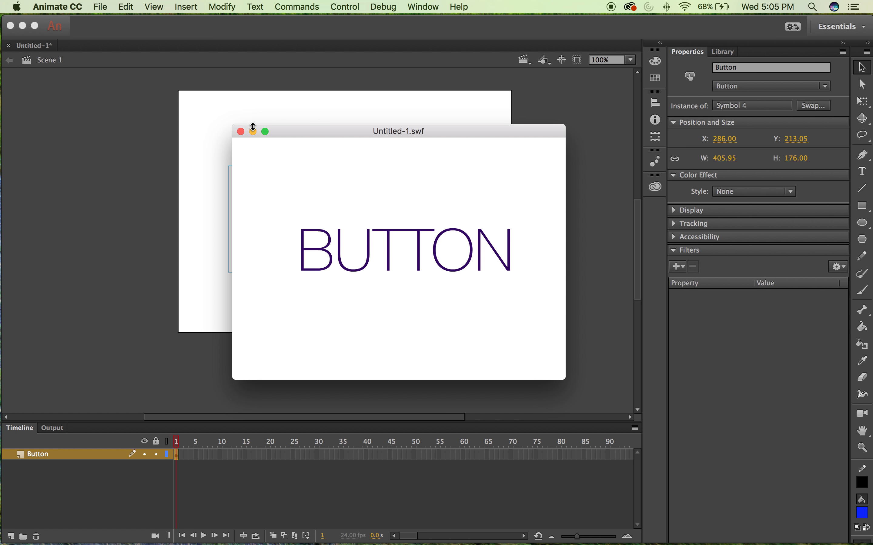
{"action": "left_click", "coordinate": [240, 131]}
{"action": "left_click", "coordinate": [231, 125]}
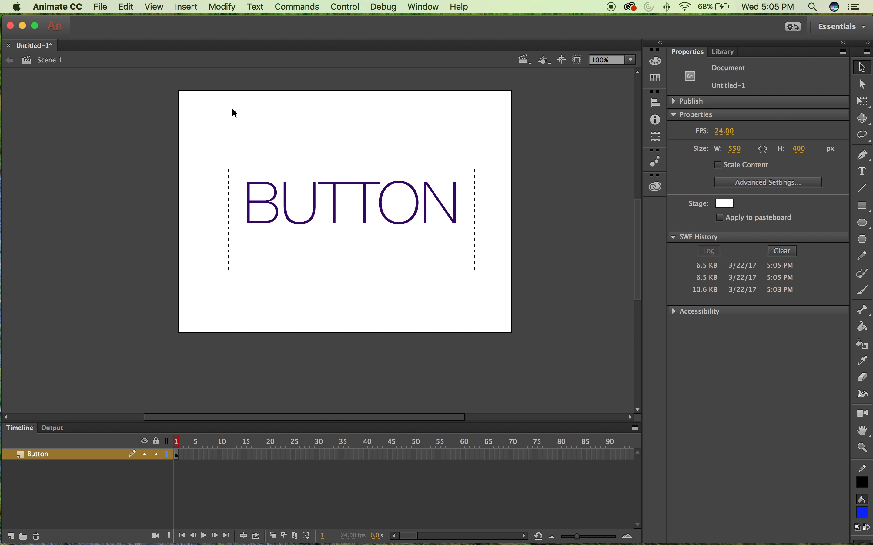
Open the button symbol, insert a blank keyframe in its Hit frame, and draw a filled rectangle slightly larger than the stage there.
{"action": "double_click", "coordinate": [280, 194]}
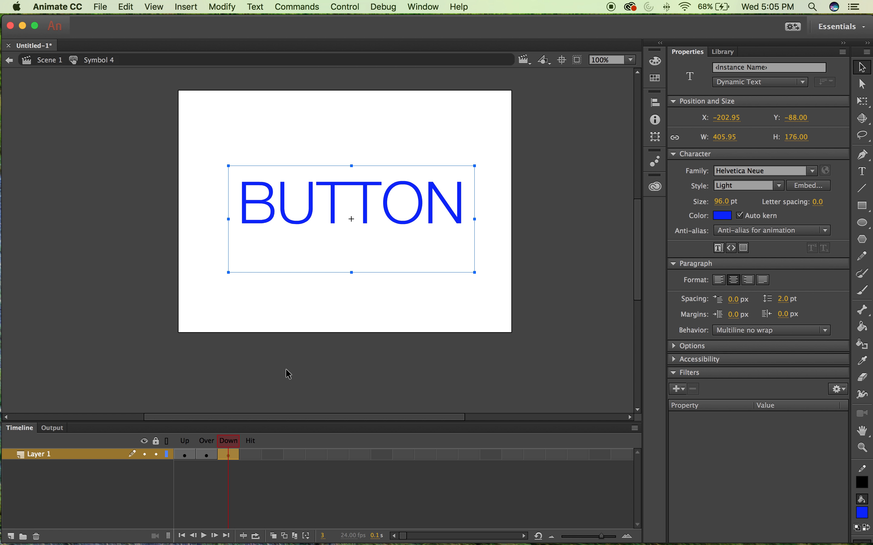
{"action": "left_click", "coordinate": [249, 457]}
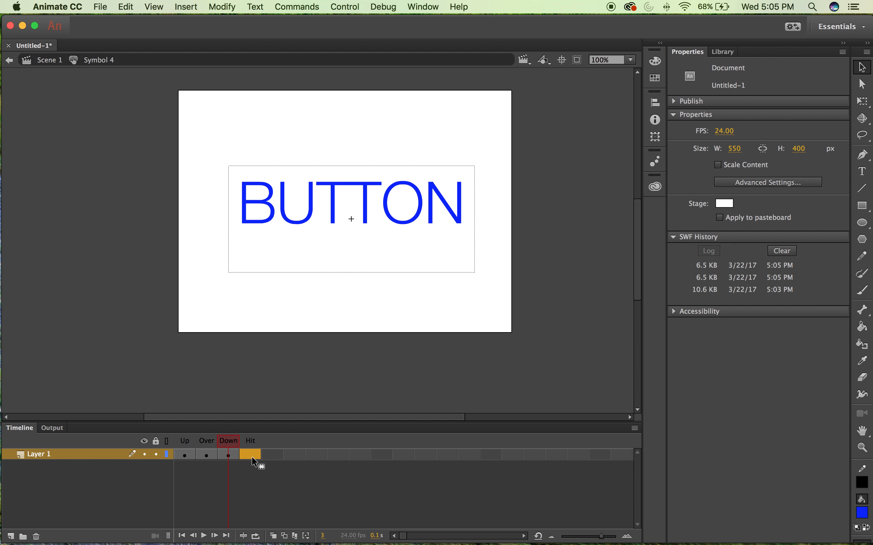
{"action": "right_click", "coordinate": [249, 454]}
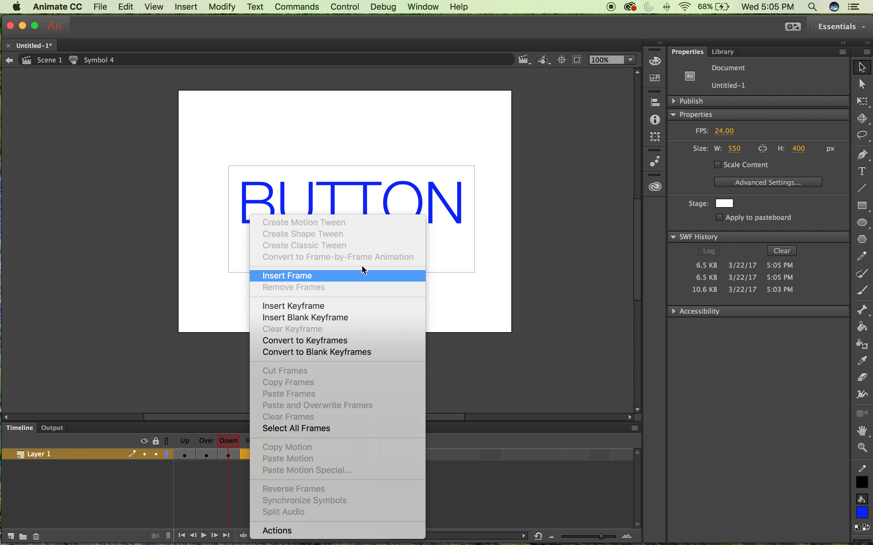
{"action": "left_click", "coordinate": [327, 316]}
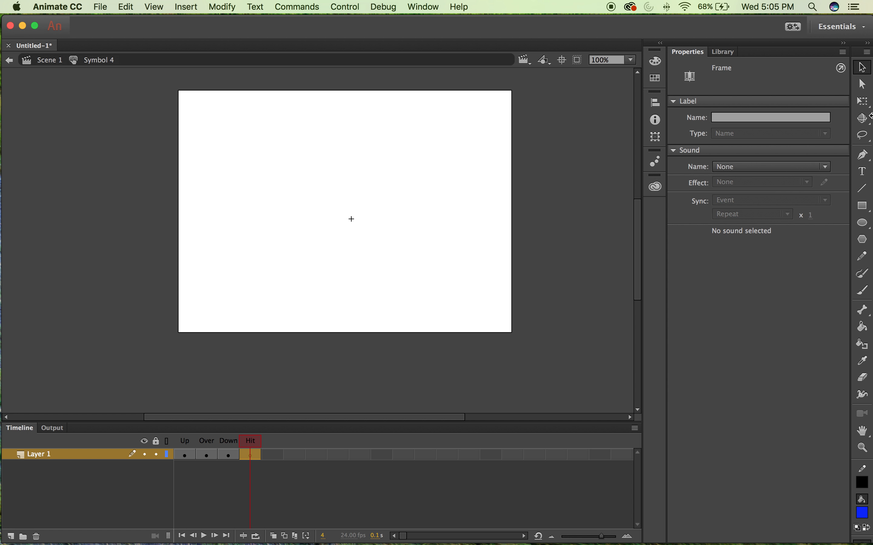
{"action": "left_click", "coordinate": [863, 206]}
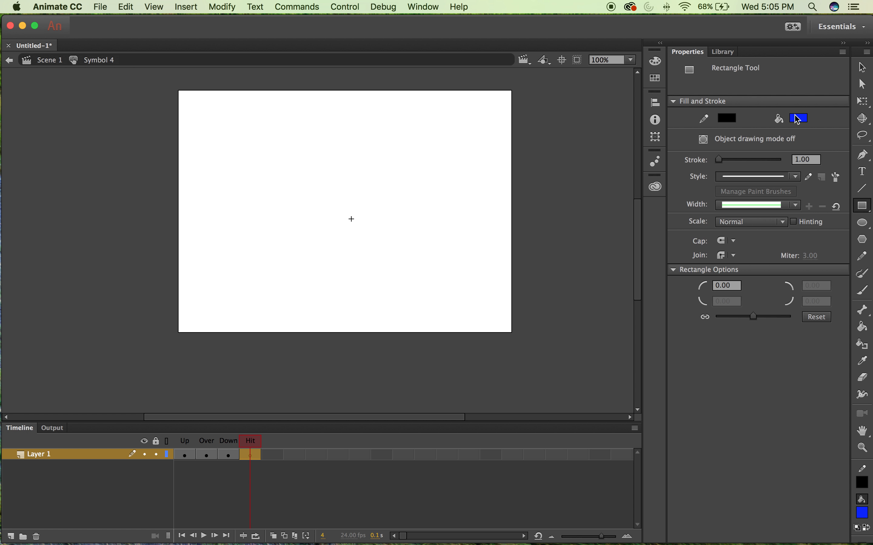
{"action": "mouse_move", "coordinate": [176, 85]}
{"action": "left_mouse_down"}
{"action": "mouse_move", "coordinate": [473, 256]}
{"action": "mouse_move", "coordinate": [523, 339]}
{"action": "left_mouse_up"}
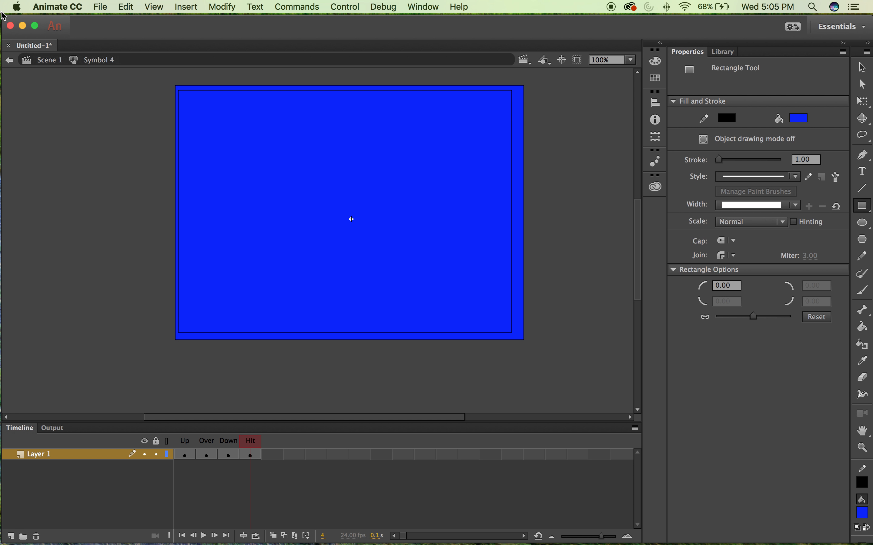
Return to Scene 1, test the movie with the enlarged hit area, and close the preview.
{"action": "left_click", "coordinate": [44, 62]}
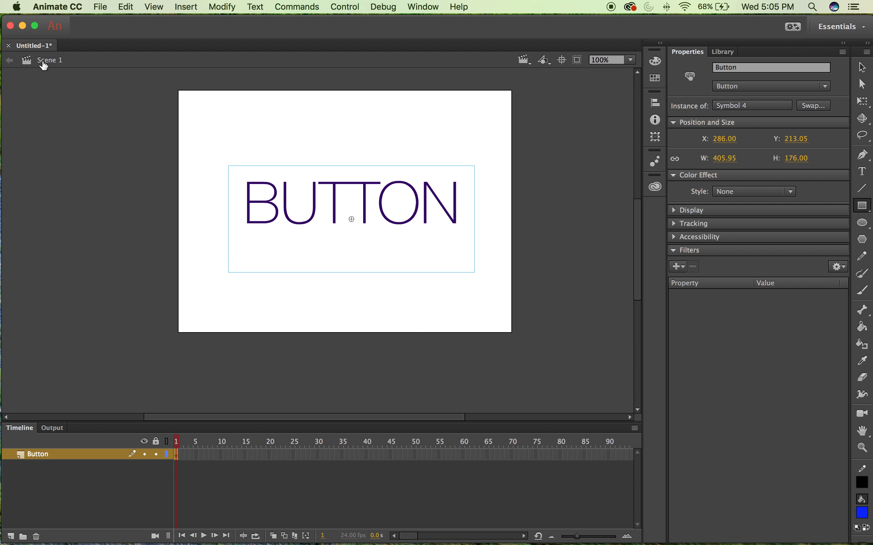
{"action": "left_click", "coordinate": [330, 7]}
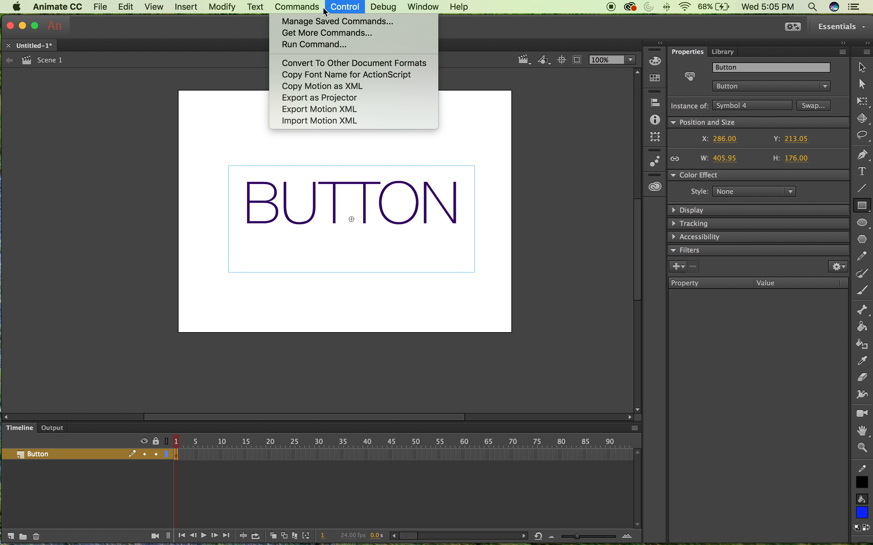
{"action": "left_click", "coordinate": [358, 97]}
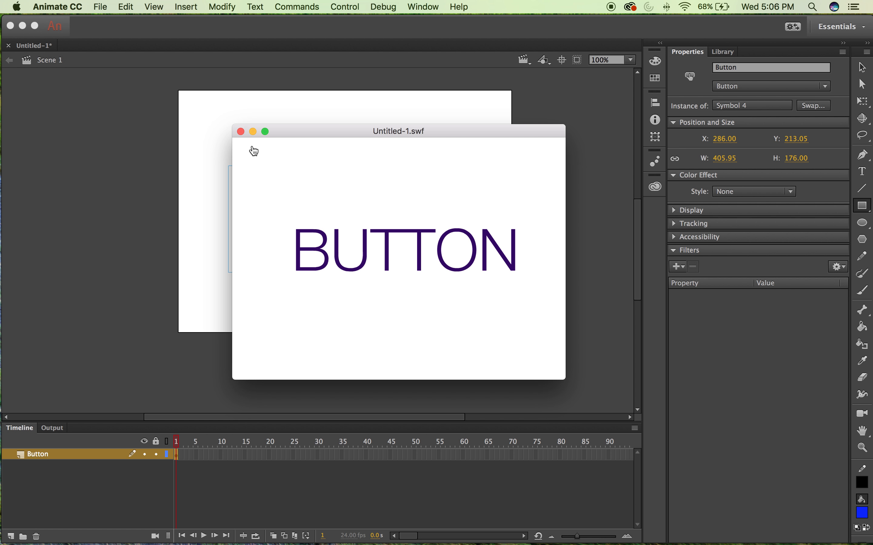
{"action": "left_click", "coordinate": [241, 133]}
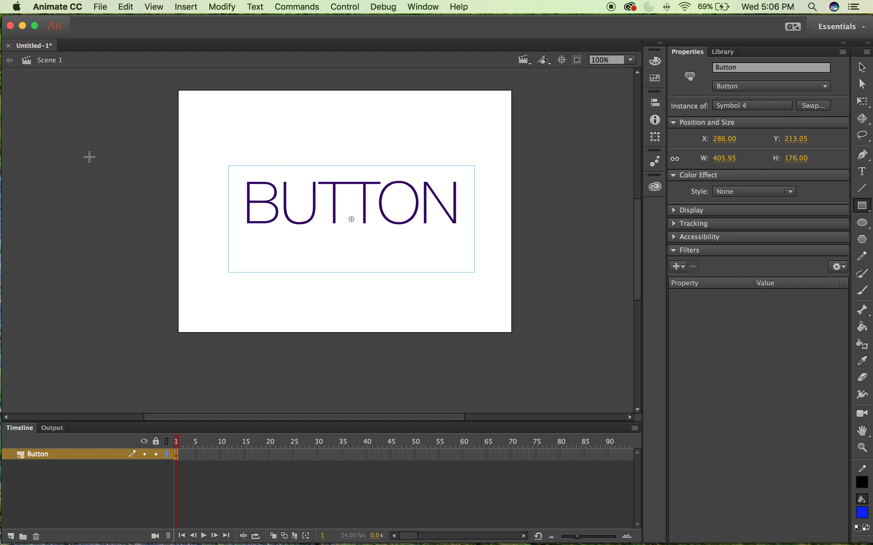
Switch to the Selection tool and delete the Button layer, leaving an empty Layer 1 on the timeline.
{"action": "left_click", "coordinate": [863, 68]}
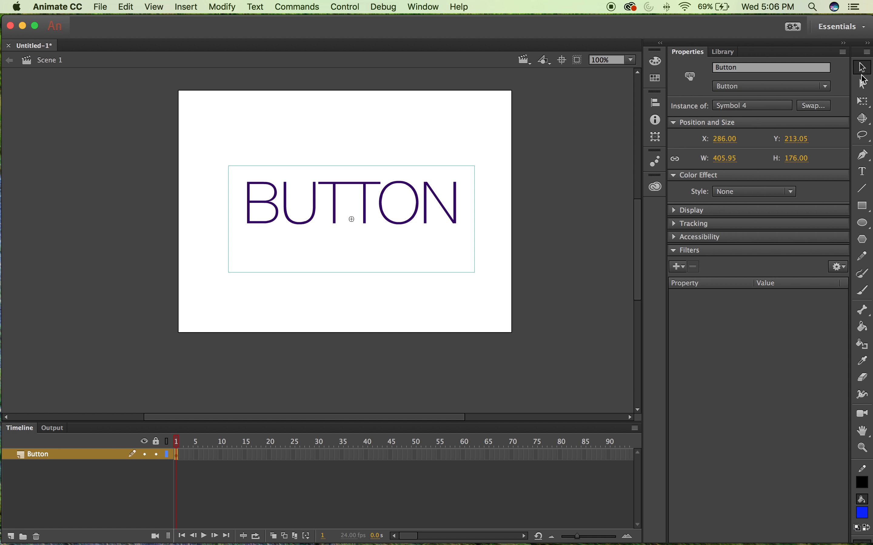
{"action": "right_click", "coordinate": [56, 461]}
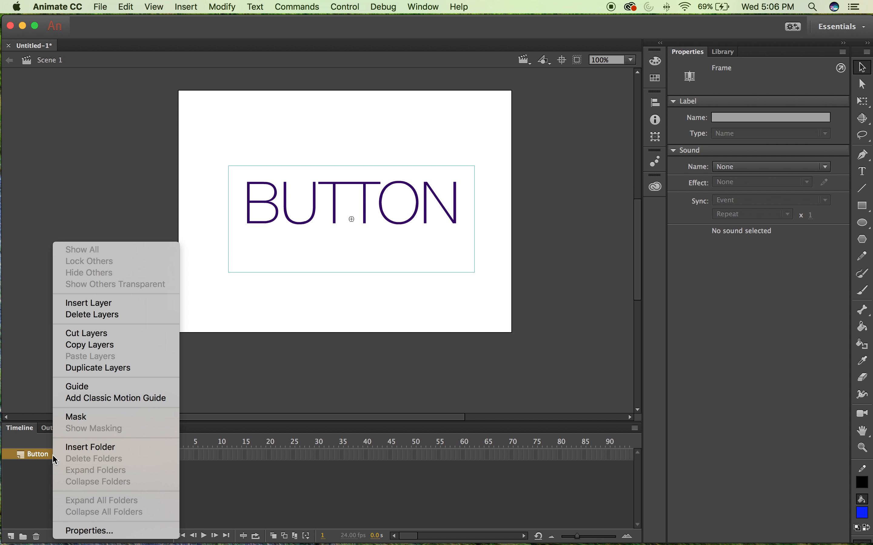
{"action": "left_click", "coordinate": [89, 316]}
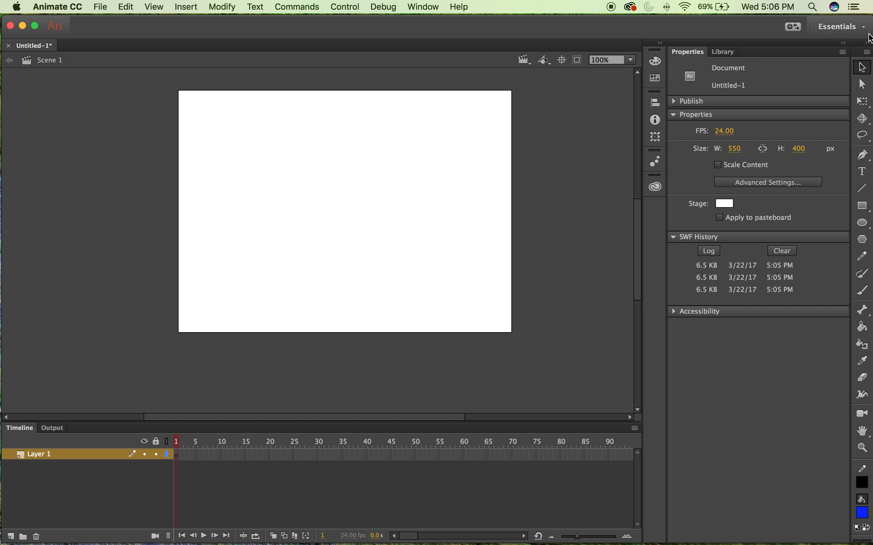
Set up the Rectangle tool with no stroke and a dark purple fill.
{"action": "left_click", "coordinate": [867, 205]}
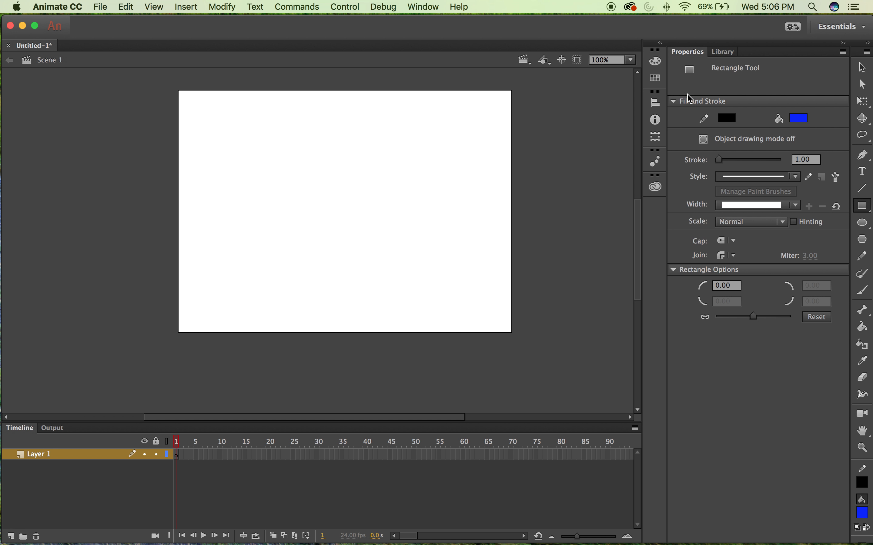
{"action": "left_click", "coordinate": [731, 119]}
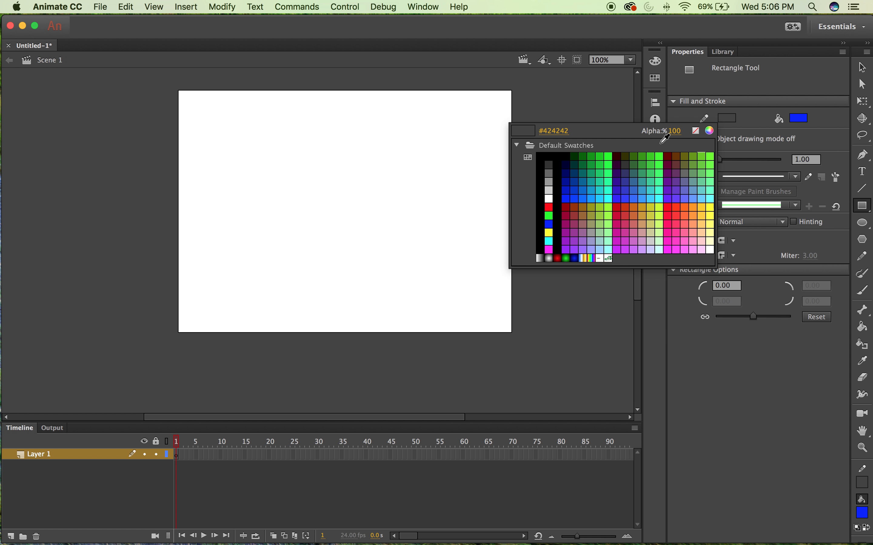
{"action": "left_click", "coordinate": [696, 130]}
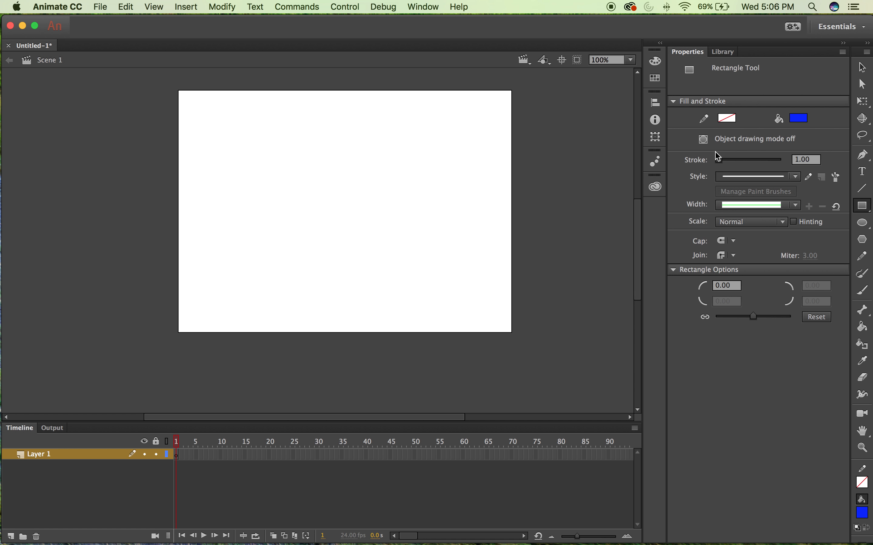
{"action": "left_click", "coordinate": [801, 119]}
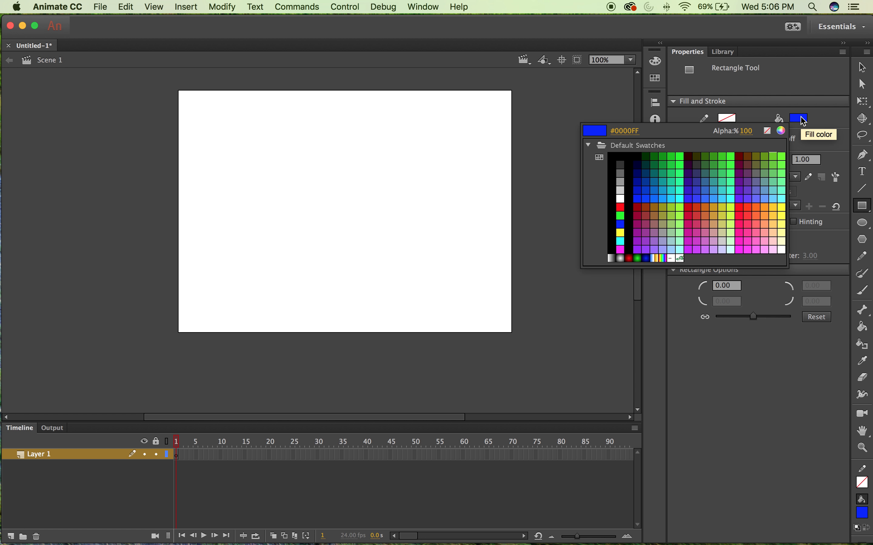
{"action": "left_click", "coordinate": [688, 166]}
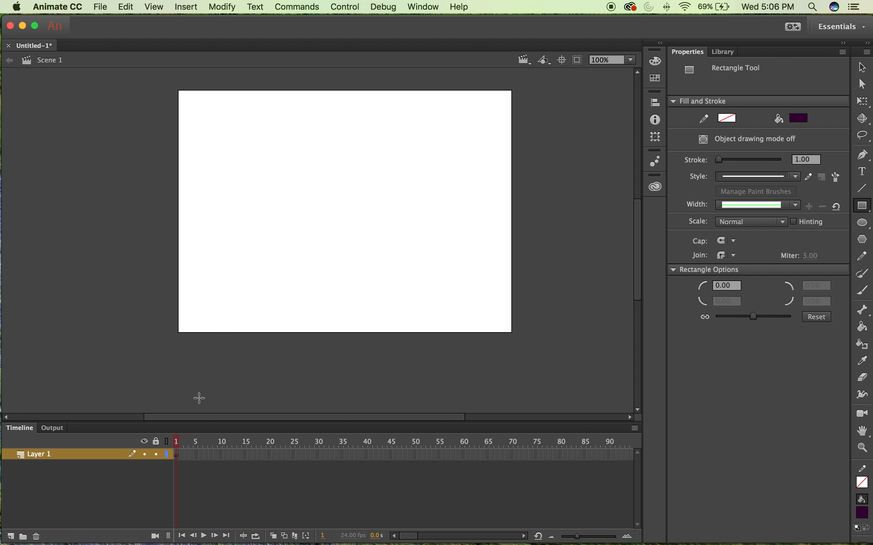
Rename Layer 1 as Square and draw a square about 129 px wide left of the stage's centre.
{"action": "double_click", "coordinate": [71, 454]}
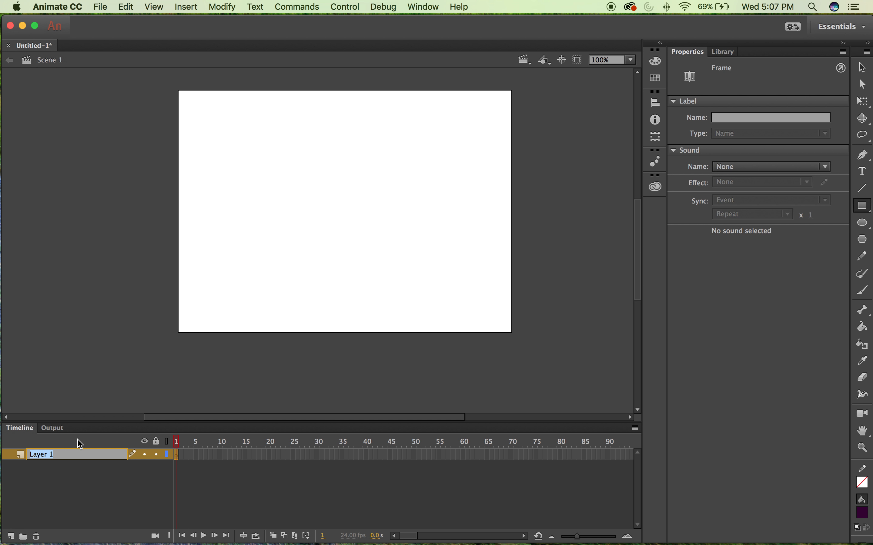
{"action": "type", "text": "Square"}
{"action": "left_click_drag", "start_coordinate": [249, 187], "coordinate": [327, 265]}
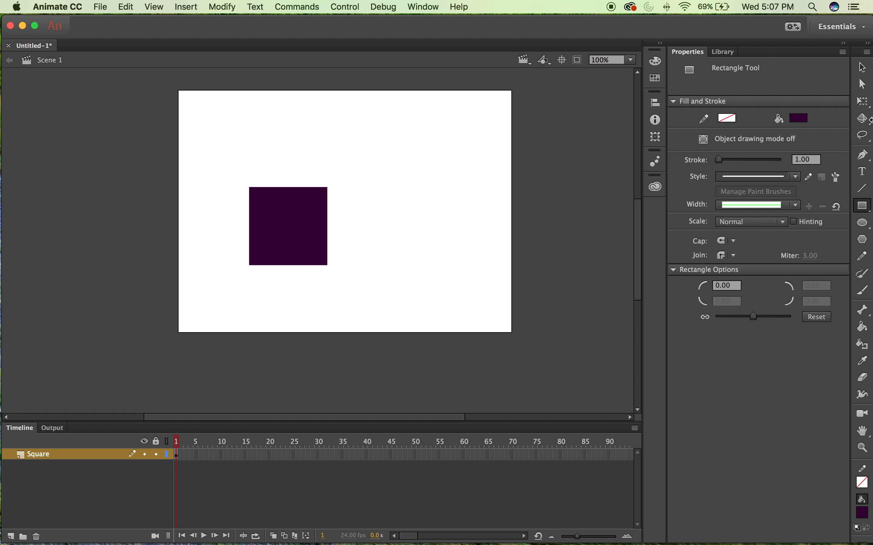
Convert the purple square to a Movie Clip symbol with the default name Symbol 5.
{"action": "left_click", "coordinate": [864, 67]}
{"action": "left_click", "coordinate": [272, 218]}
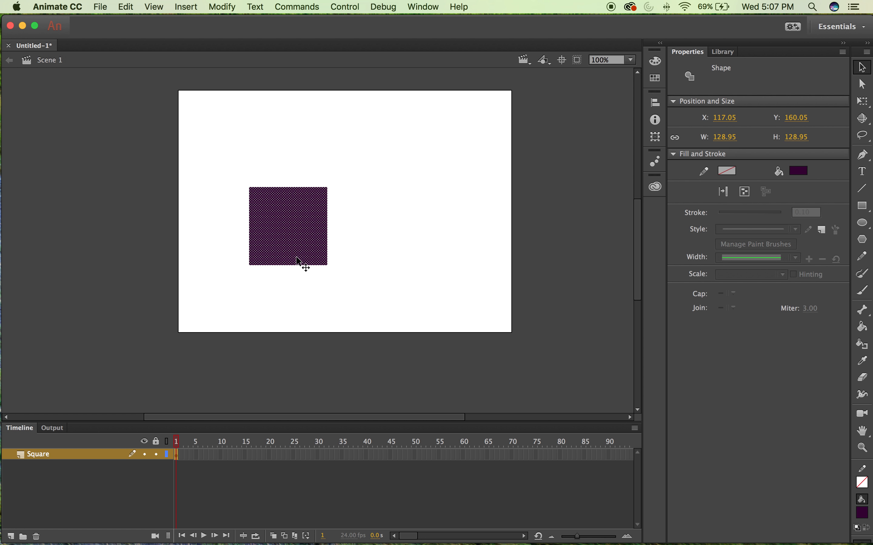
{"action": "right_click", "coordinate": [290, 236]}
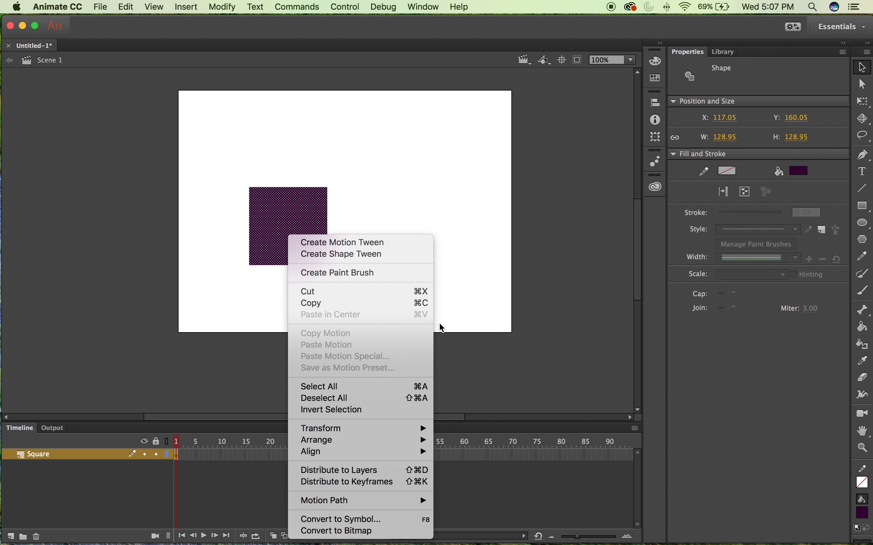
{"action": "left_click", "coordinate": [343, 520]}
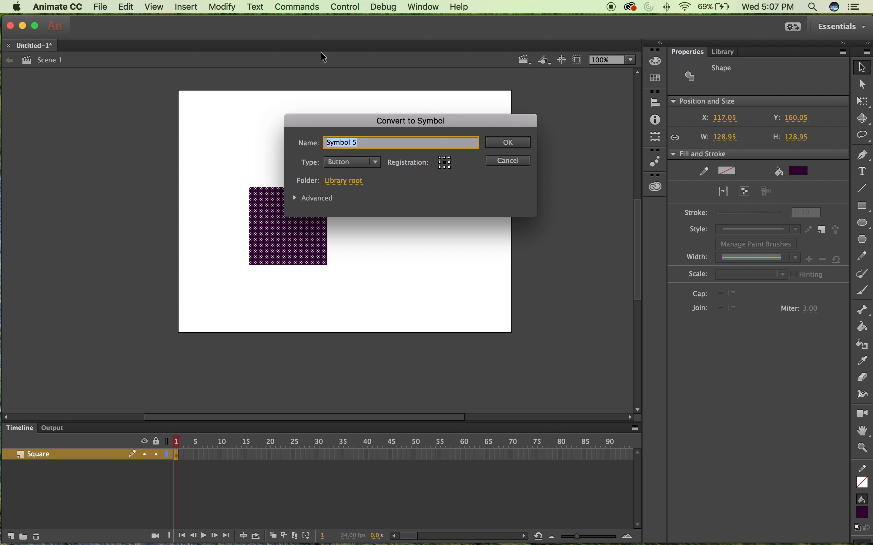
{"action": "left_click", "coordinate": [359, 162]}
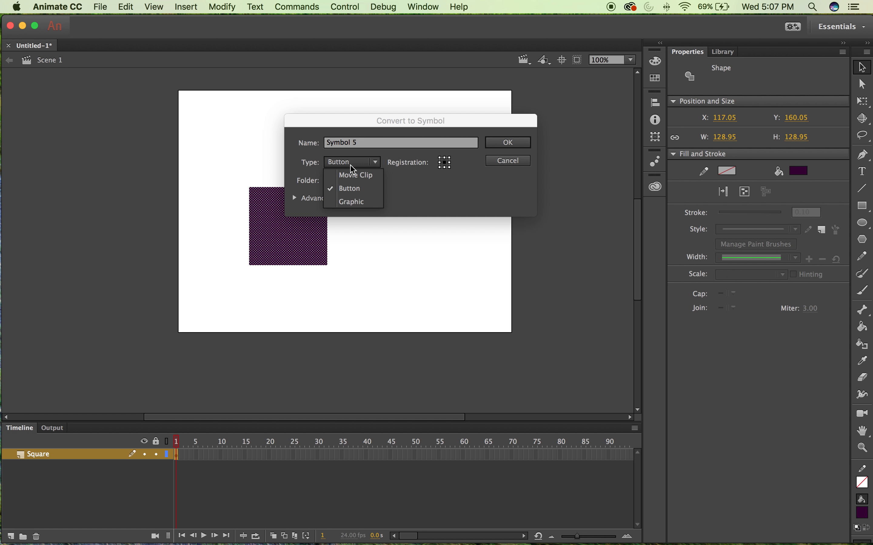
{"action": "left_click", "coordinate": [365, 176]}
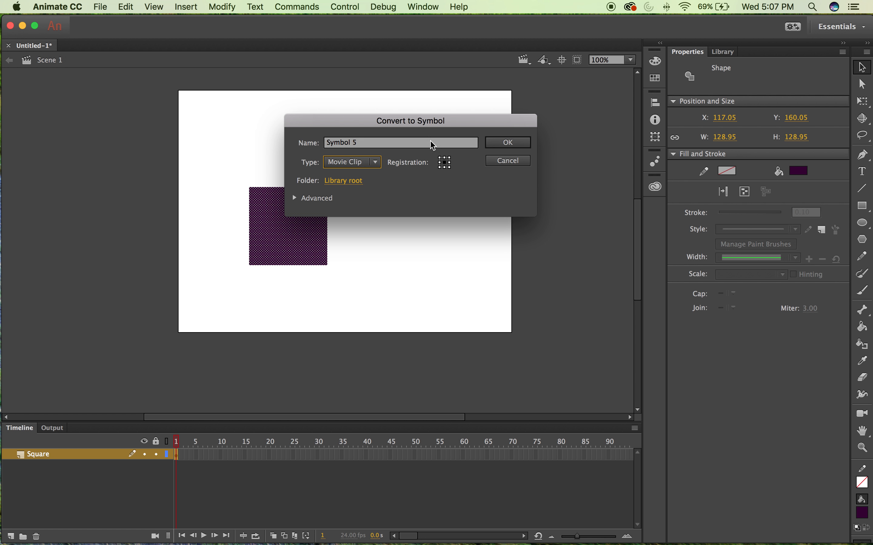
{"action": "left_click", "coordinate": [514, 144]}
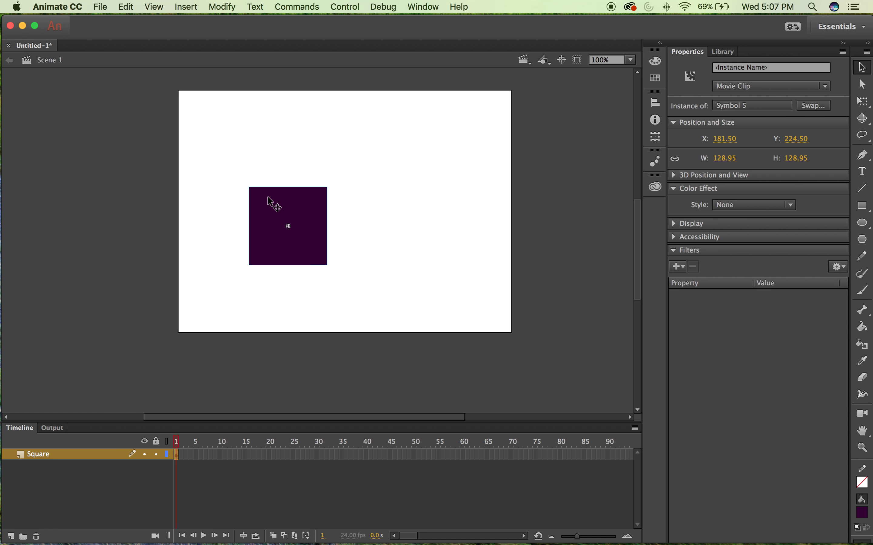
Open the Symbol 5 movie clip and convert the square inside it to a nested Movie Clip named Symbol 6.
{"action": "double_click", "coordinate": [273, 203]}
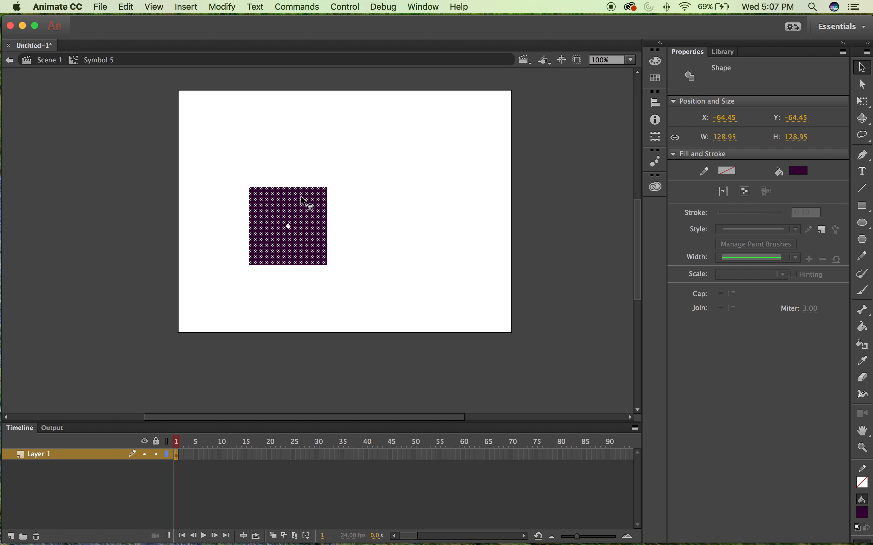
{"action": "right_click", "coordinate": [305, 209]}
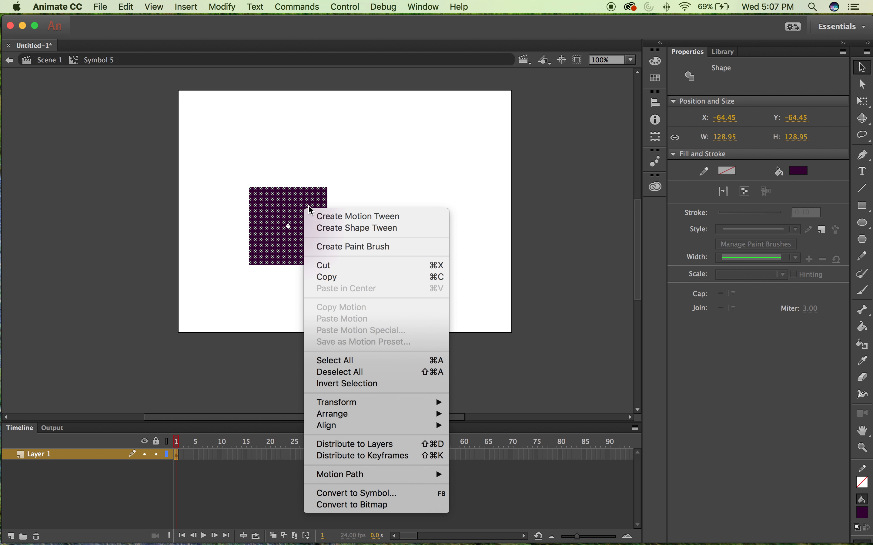
{"action": "left_click", "coordinate": [364, 495]}
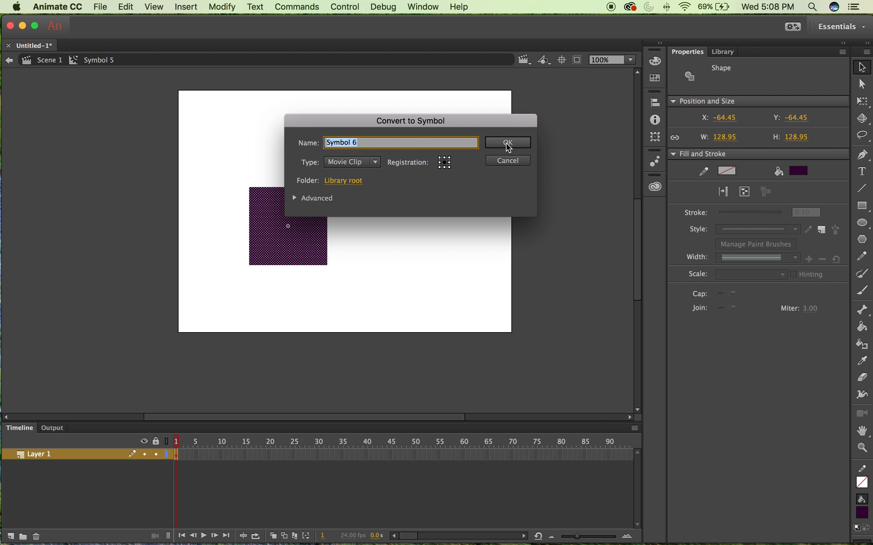
{"action": "left_click", "coordinate": [509, 143]}
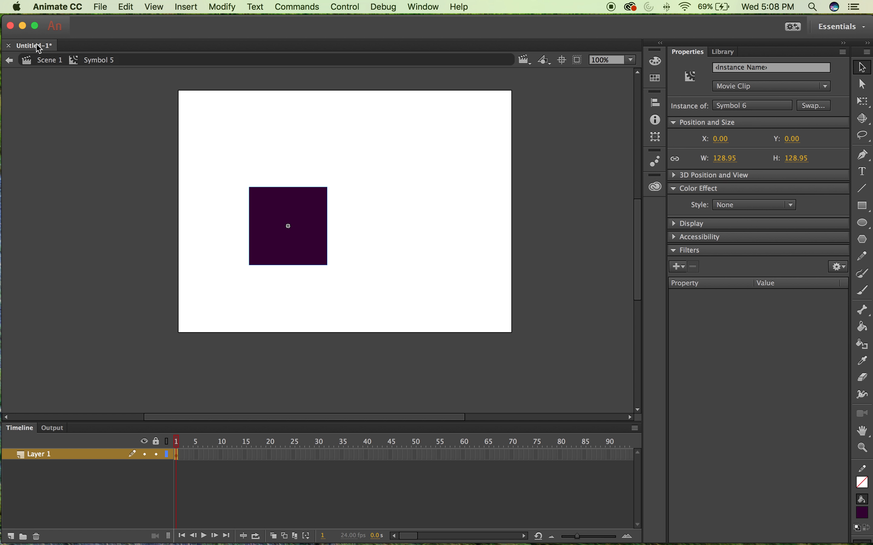
Rename the layer inside Symbol 5 as Purple-Pink.
{"action": "double_click", "coordinate": [39, 455]}
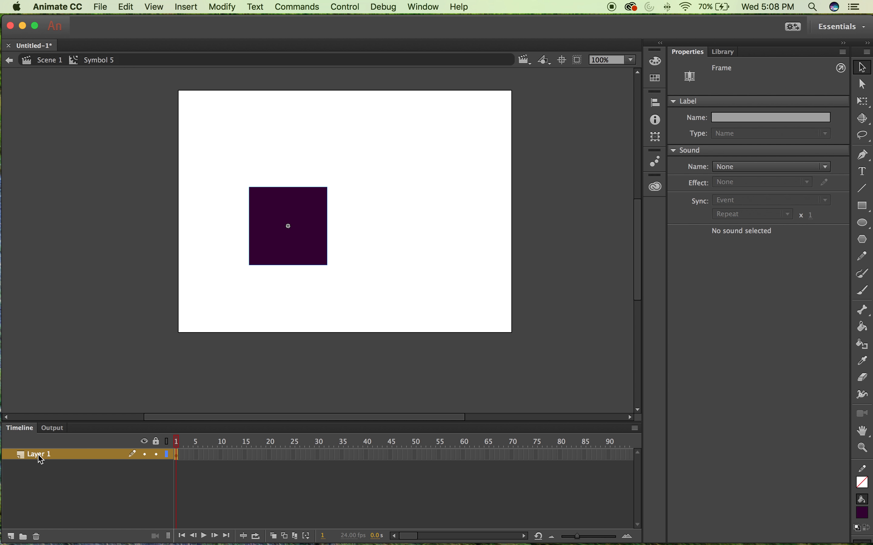
{"action": "type", "text": "Purple"}
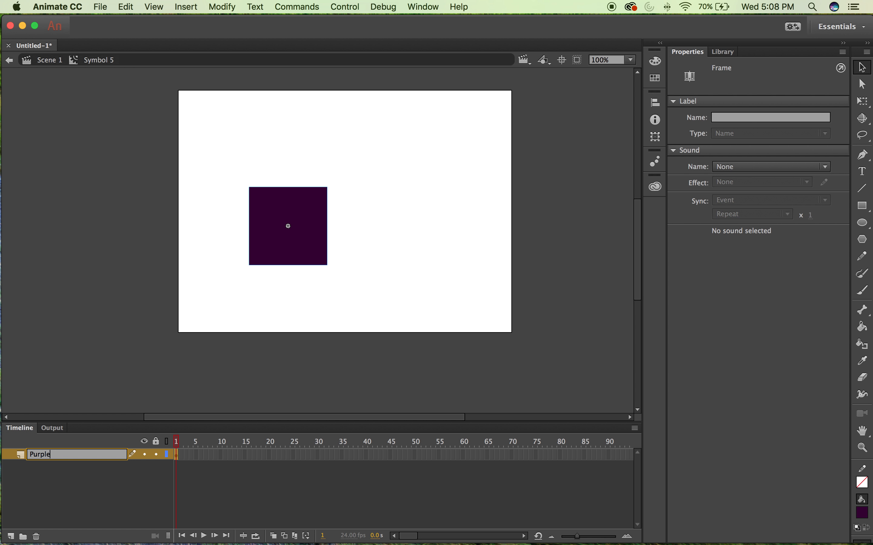
{"action": "left_click", "coordinate": [129, 478]}
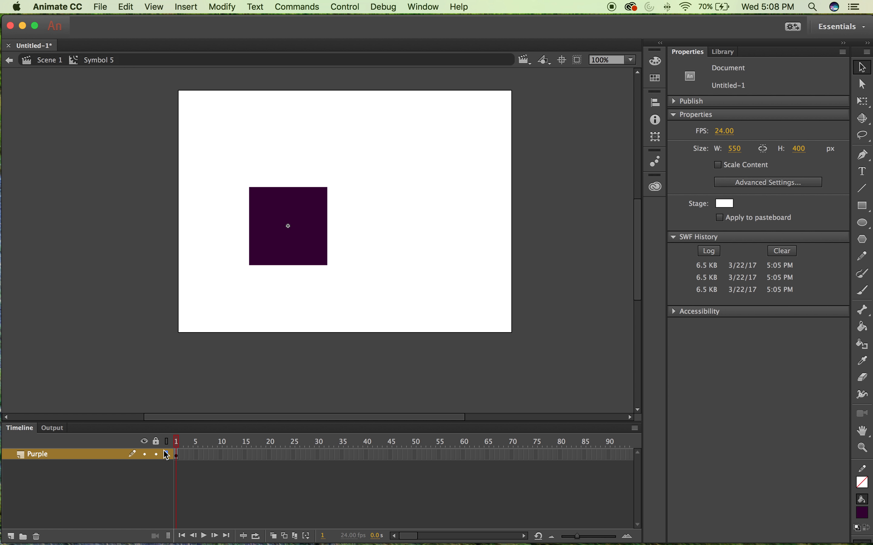
{"action": "double_click", "coordinate": [67, 456]}
{"action": "left_click", "coordinate": [67, 456]}
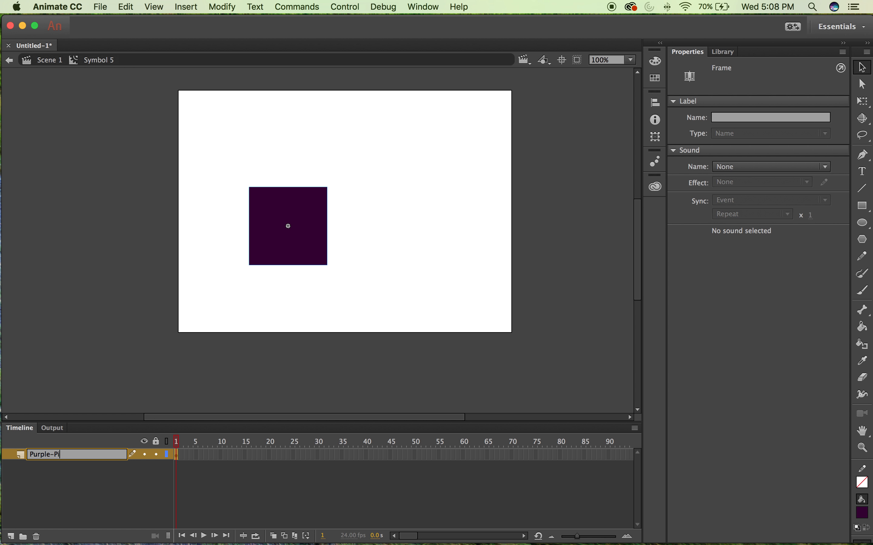
{"action": "left_click", "coordinate": [58, 498]}
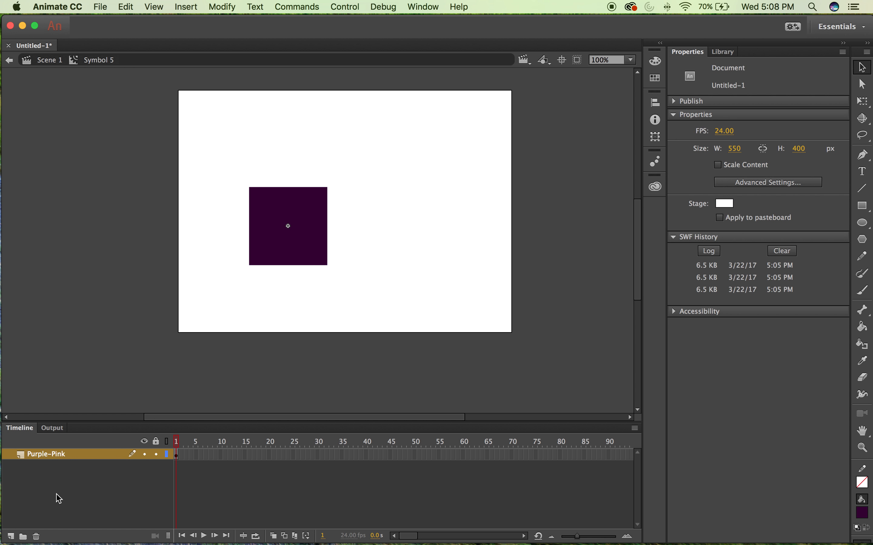
Insert a keyframe at frame 25 on the Purple-Pink layer.
{"action": "left_click", "coordinate": [177, 458]}
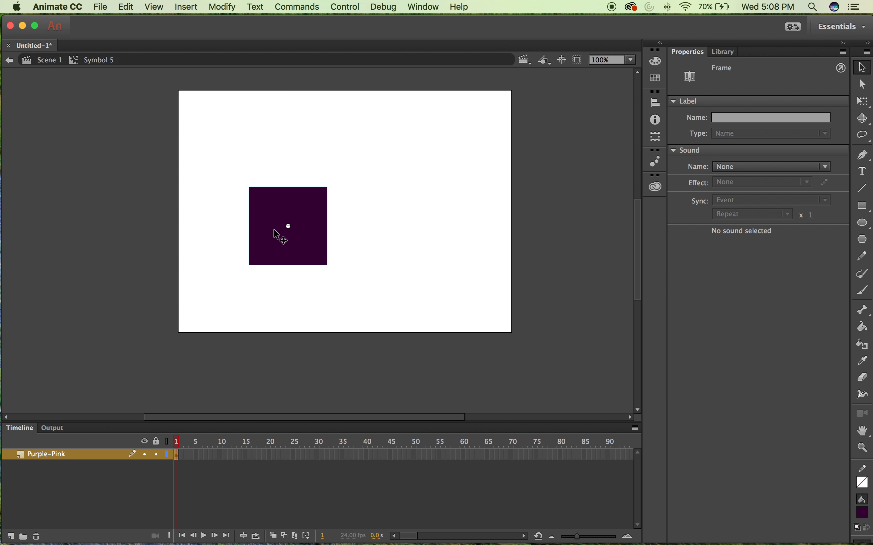
{"action": "left_click", "coordinate": [271, 455]}
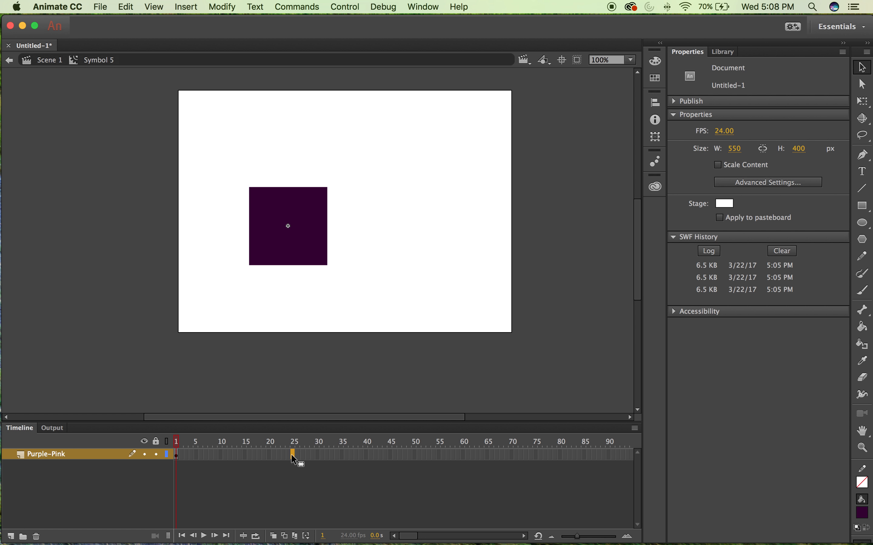
{"action": "right_click", "coordinate": [294, 455]}
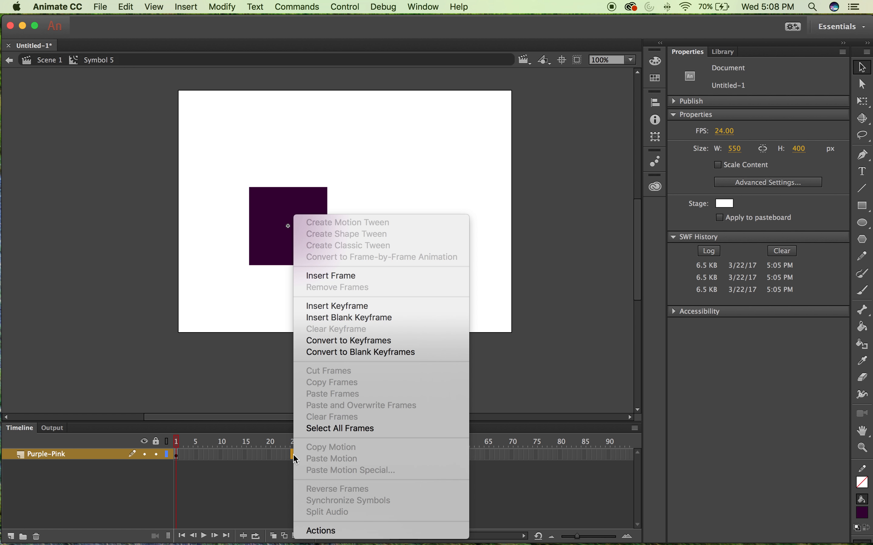
{"action": "left_click", "coordinate": [364, 306]}
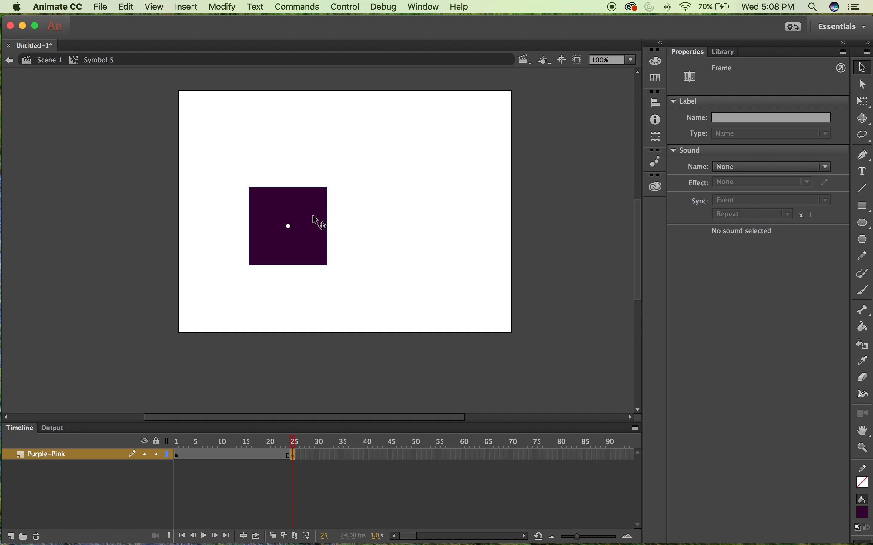
Apply an 85% Tint colour effect in pink (red 204, green 102, blue 153) to the square at frame 25.
{"action": "left_click", "coordinate": [313, 218]}
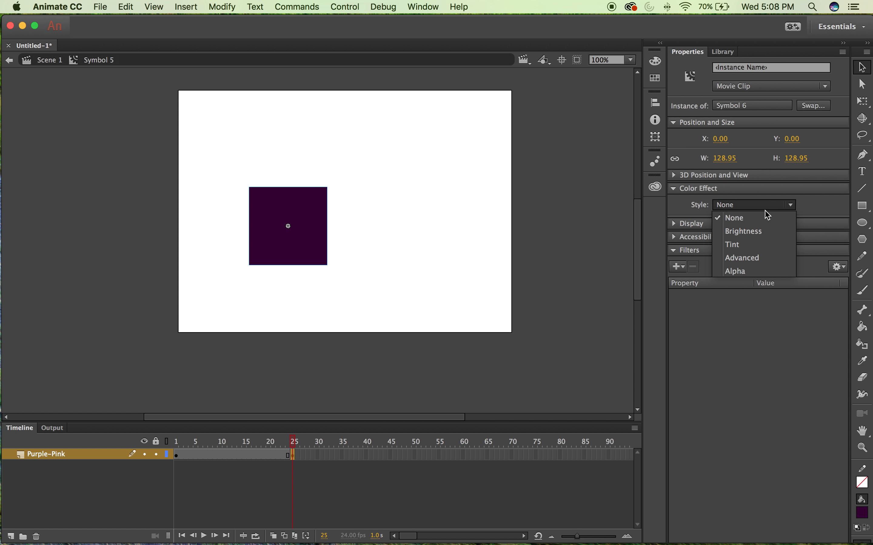
{"action": "left_click", "coordinate": [750, 244]}
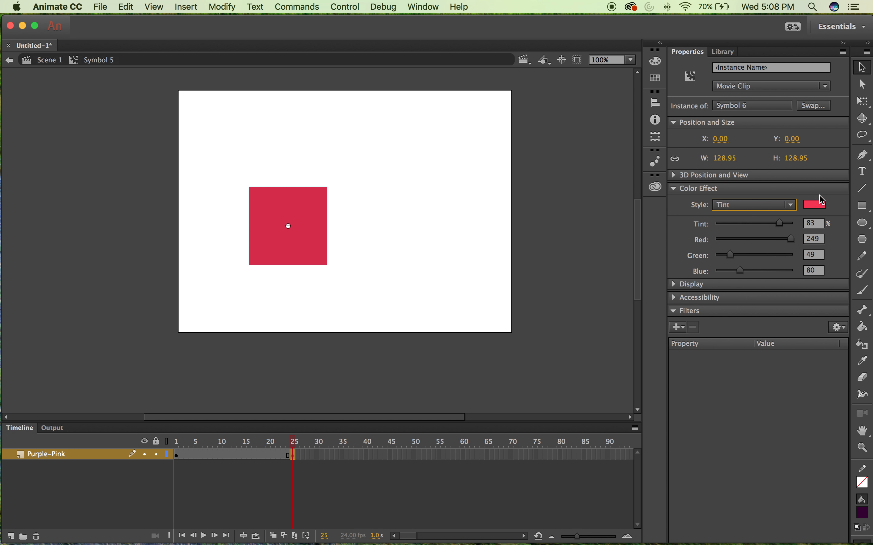
{"action": "mouse_move", "coordinate": [779, 228]}
{"action": "left_mouse_down"}
{"action": "mouse_move", "coordinate": [757, 226]}
{"action": "mouse_move", "coordinate": [783, 227]}
{"action": "left_mouse_up"}
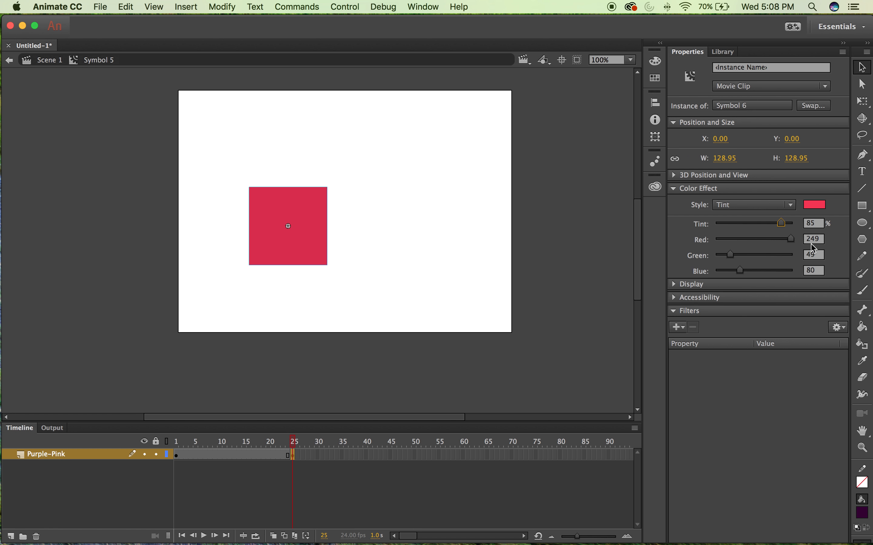
{"action": "left_click", "coordinate": [814, 206]}
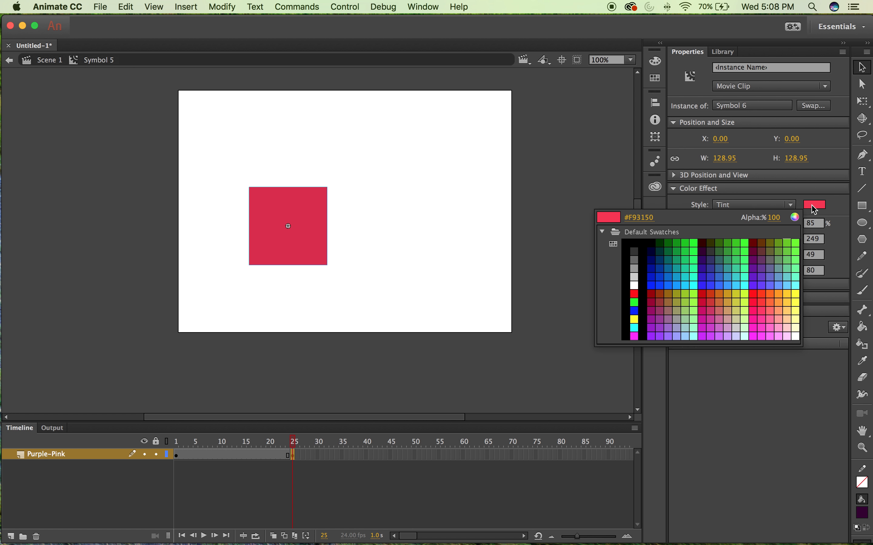
{"action": "left_click", "coordinate": [725, 316]}
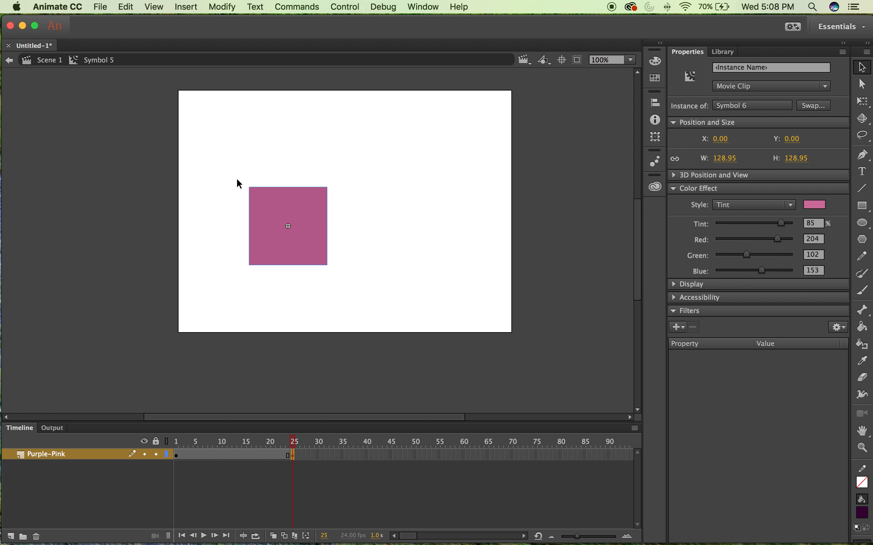
Rotate the pink square at frame 25 clockwise by nearly half a turn with Free Transform.
{"action": "left_click", "coordinate": [191, 6]}
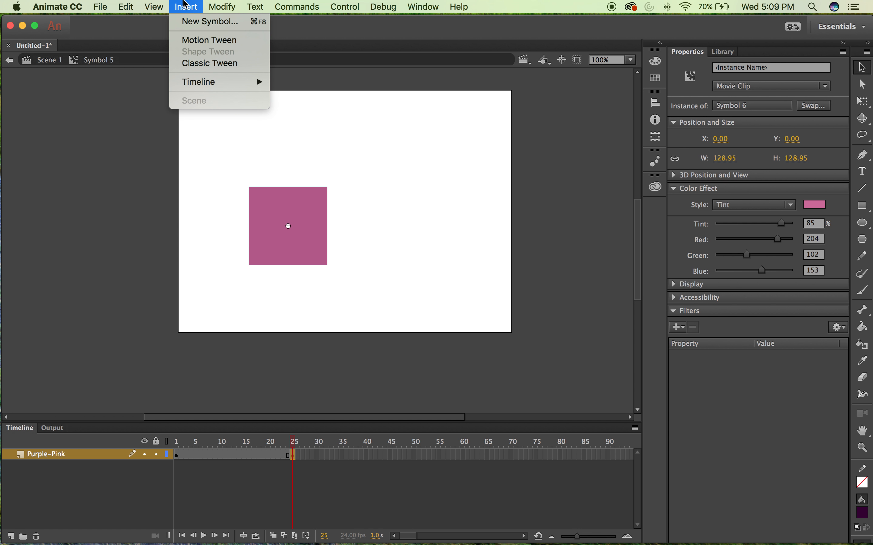
{"action": "mouse_move", "coordinate": [227, 5]}
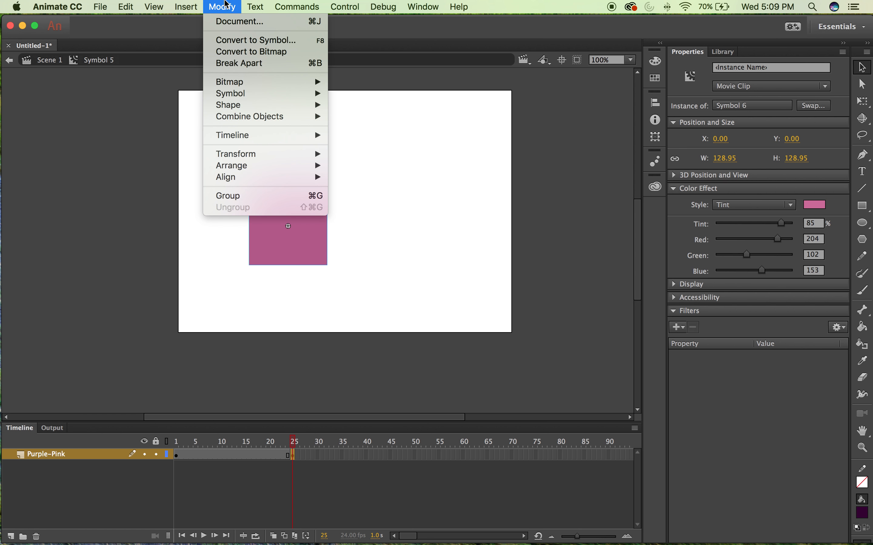
{"action": "mouse_move", "coordinate": [345, 6]}
{"action": "mouse_move", "coordinate": [246, 154]}
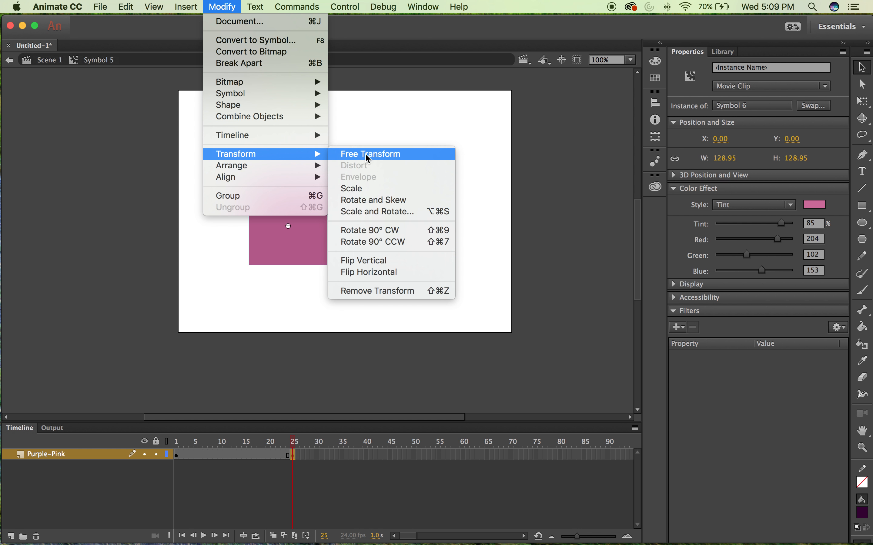
{"action": "left_click", "coordinate": [368, 154]}
{"action": "left_click_drag", "start_coordinate": [330, 182], "coordinate": [251, 284]}
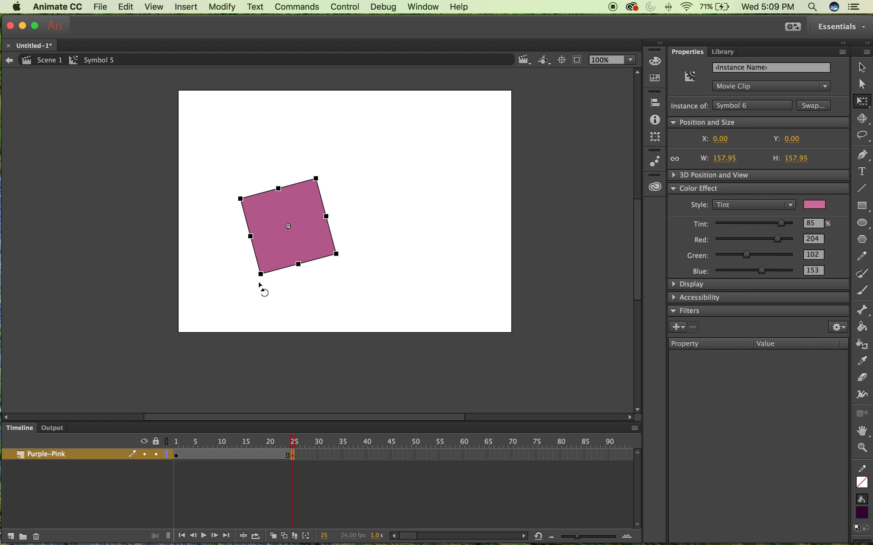
Create a classic tween between the keyframes at frames 1 and 25 on the Purple-Pink layer.
{"action": "left_click", "coordinate": [259, 456]}
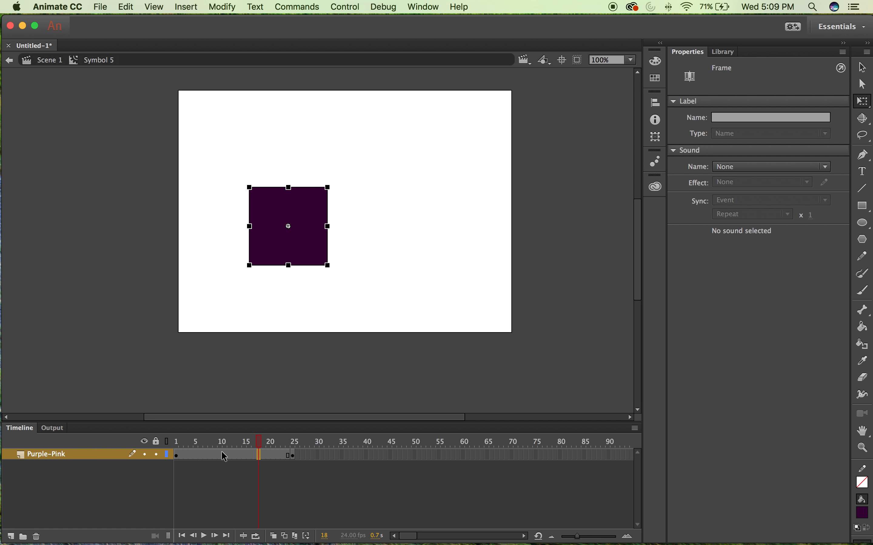
{"action": "right_click", "coordinate": [237, 454]}
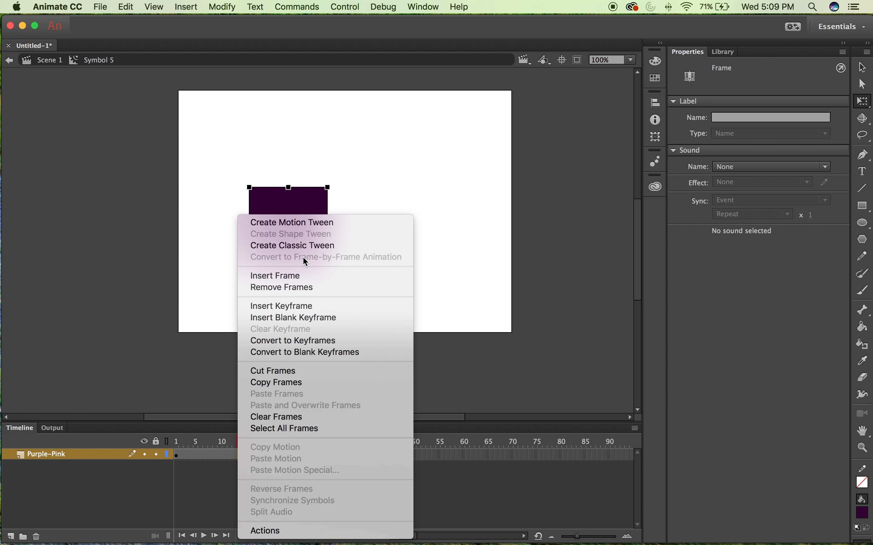
{"action": "left_click", "coordinate": [303, 246]}
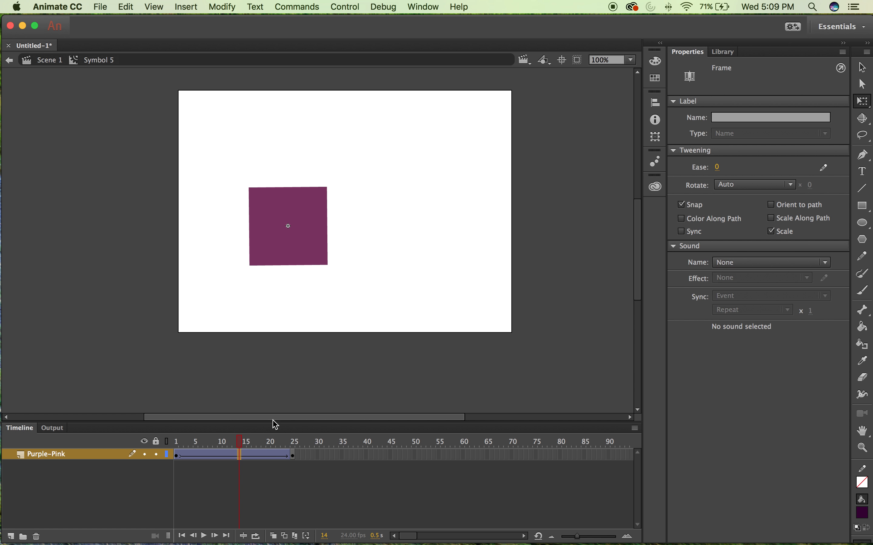
Play the purple-to-pink tween several times to check the rotation and colour change.
{"action": "key", "text": "Return"}
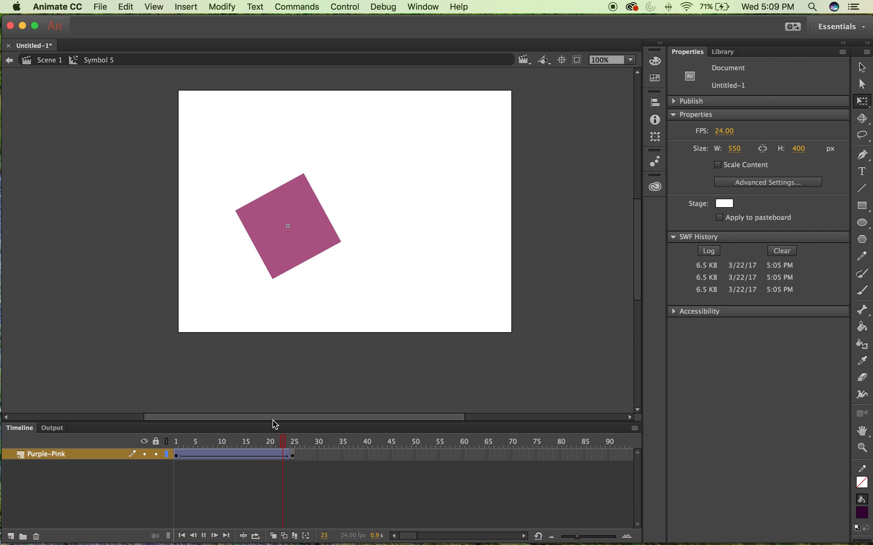
{"action": "left_click", "coordinate": [292, 455]}
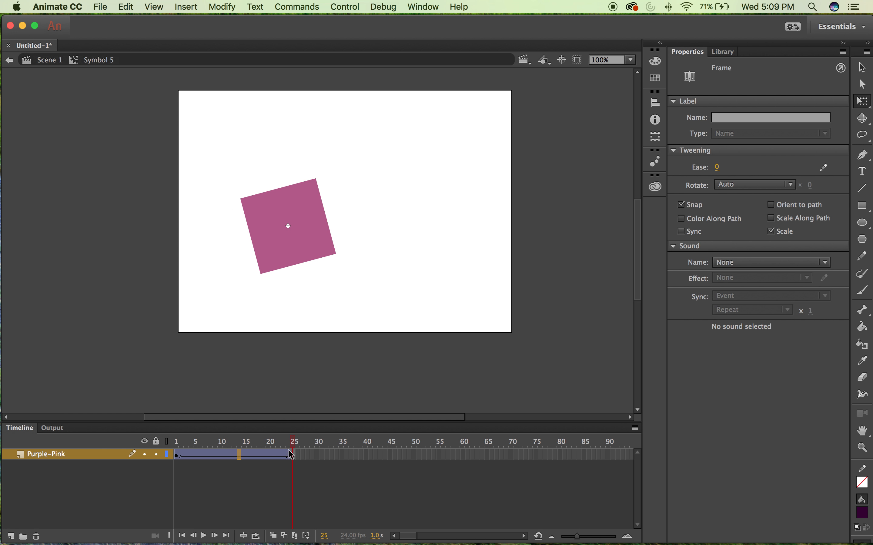
{"action": "key", "text": "Return"}
{"action": "key", "text": "Return"}
{"action": "key", "text": "Return"}
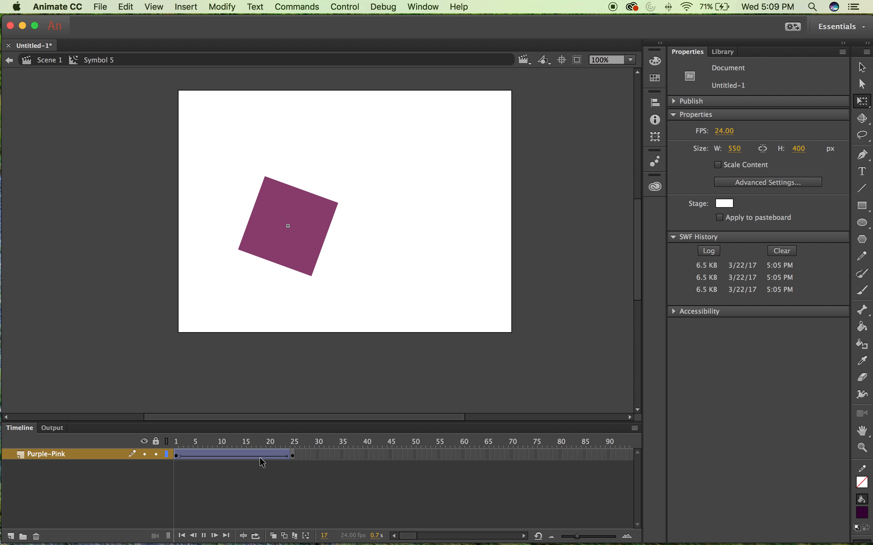
{"action": "key", "text": "Return"}
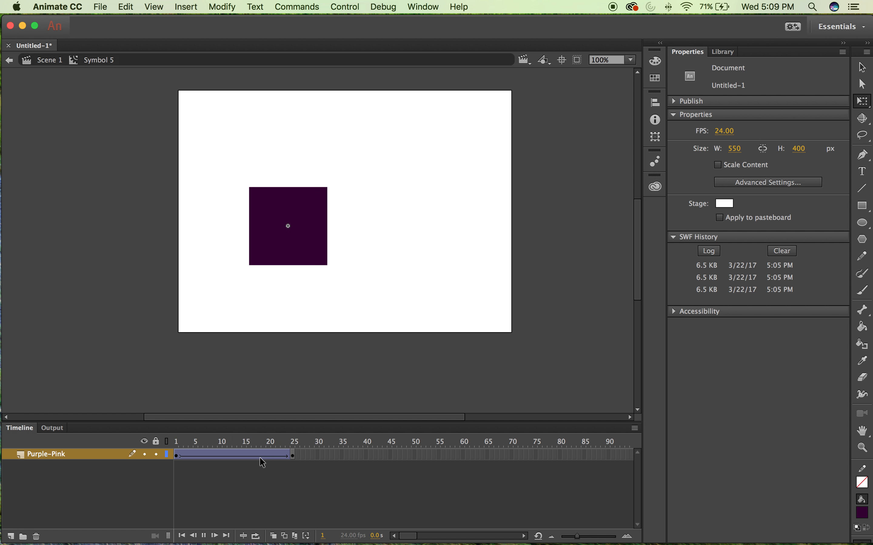
Copy the purple square from frame 1 and insert a keyframe at frame 40 on the Purple-Pink layer.
{"action": "left_click", "coordinate": [177, 454]}
{"action": "left_click", "coordinate": [320, 227]}
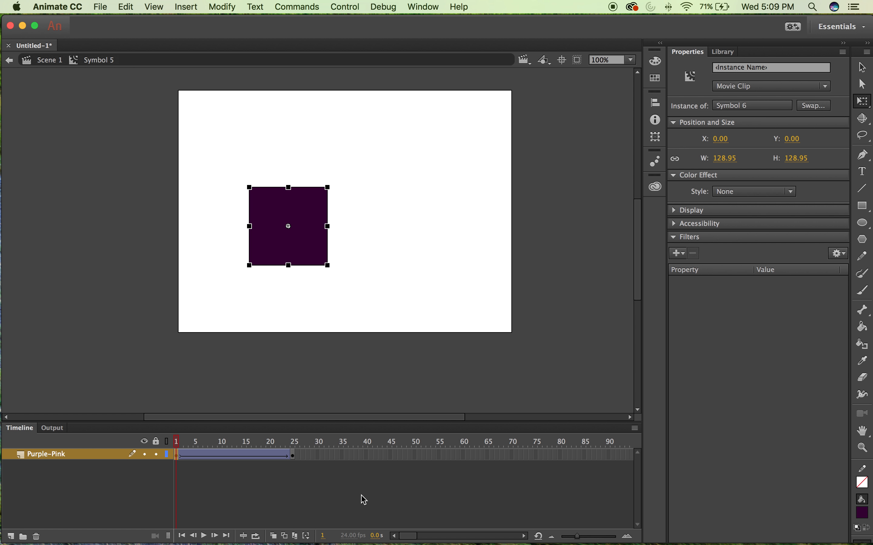
{"action": "left_click", "coordinate": [294, 457]}
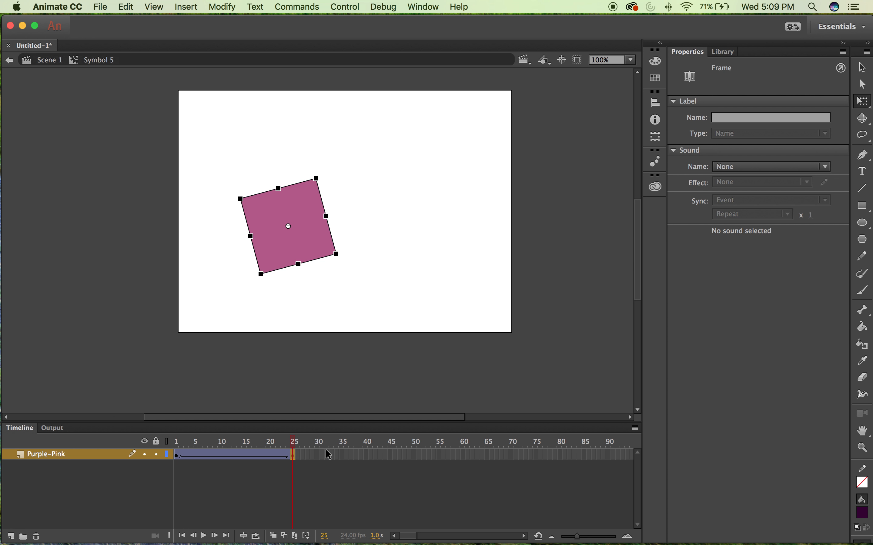
{"action": "left_click", "coordinate": [366, 455]}
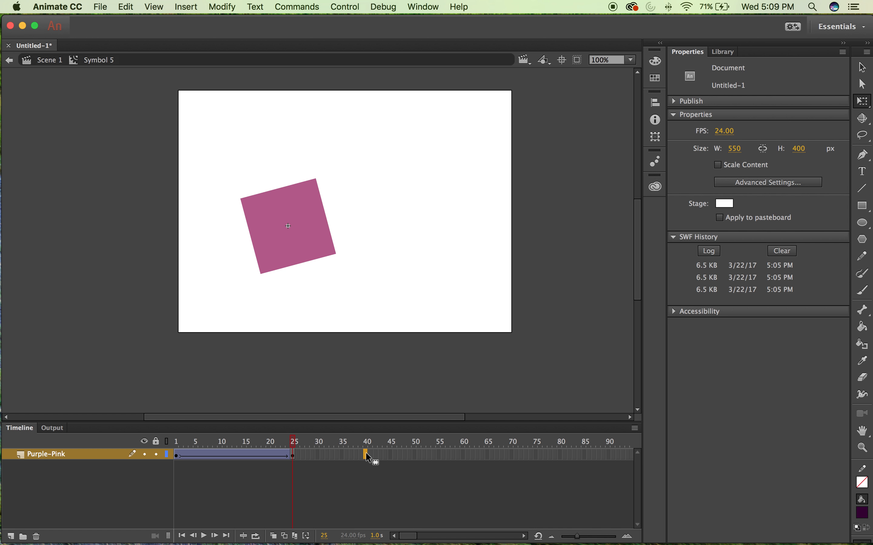
{"action": "right_click", "coordinate": [365, 453]}
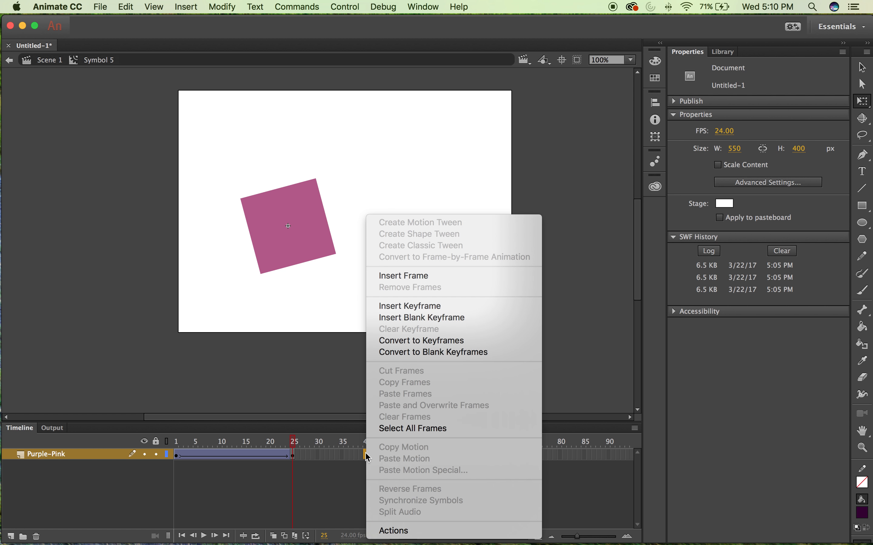
{"action": "left_click", "coordinate": [414, 310]}
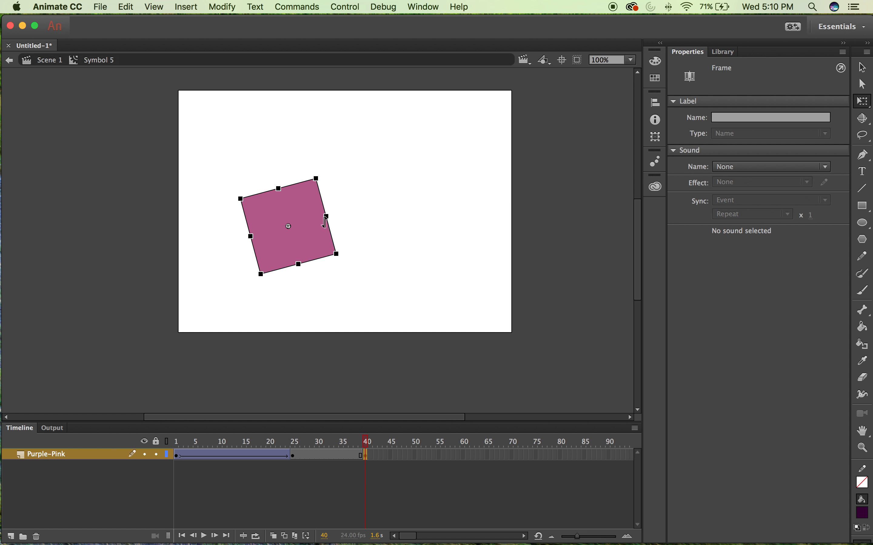
{"action": "key", "text": "Delete"}
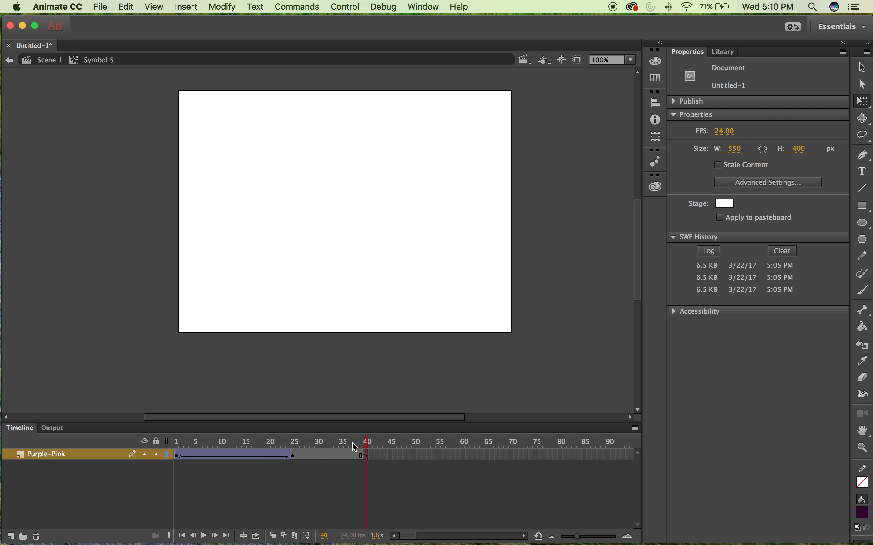
{"action": "left_click", "coordinate": [366, 456]}
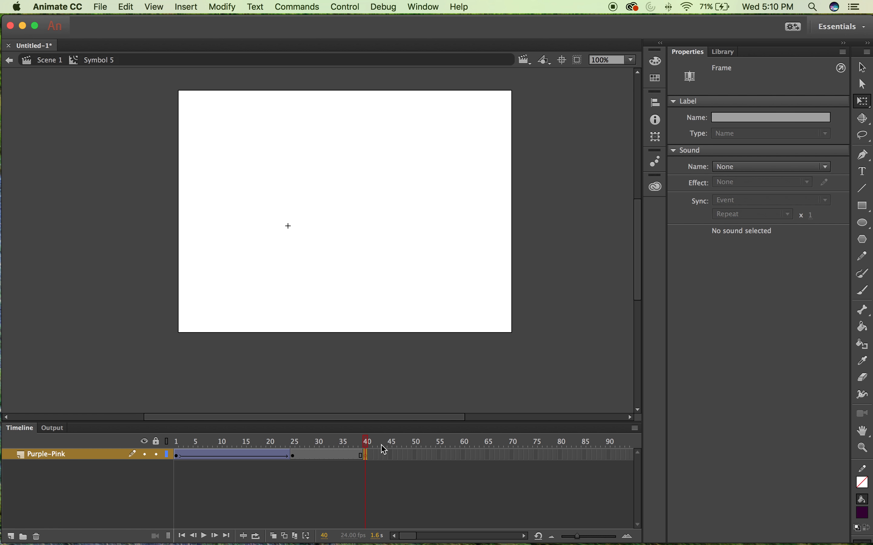
{"action": "left_click", "coordinate": [363, 459]}
{"action": "key", "text": "super+shift+v"}
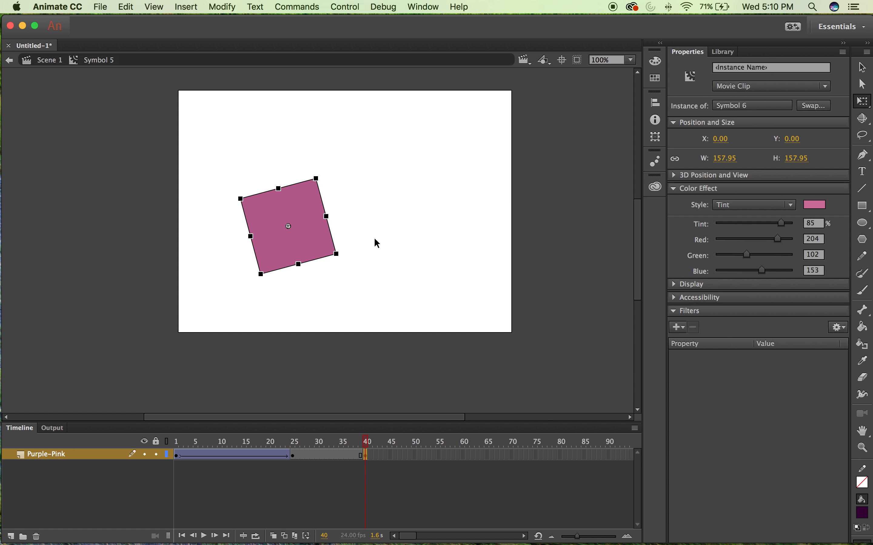
Delete the pink square at frame 40 and paste the copied purple square in place there.
{"action": "key", "text": "Delete"}
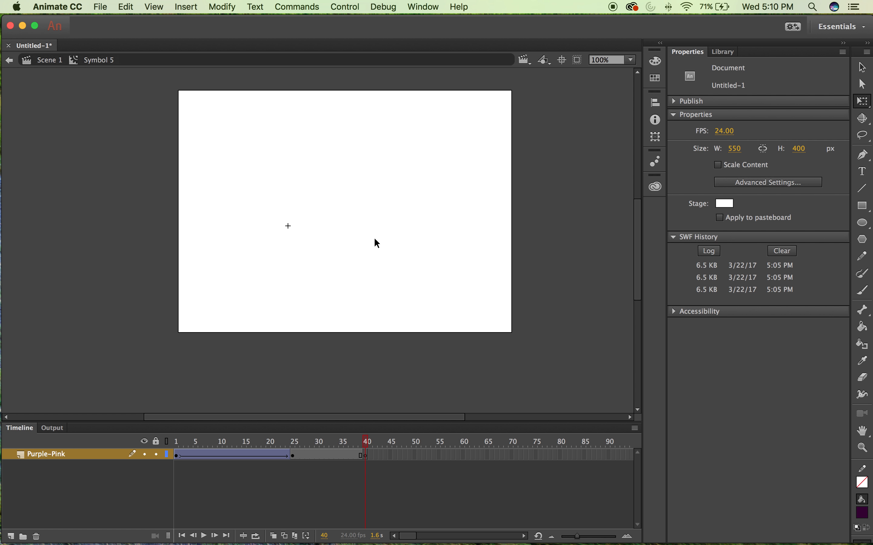
{"action": "left_click", "coordinate": [368, 453]}
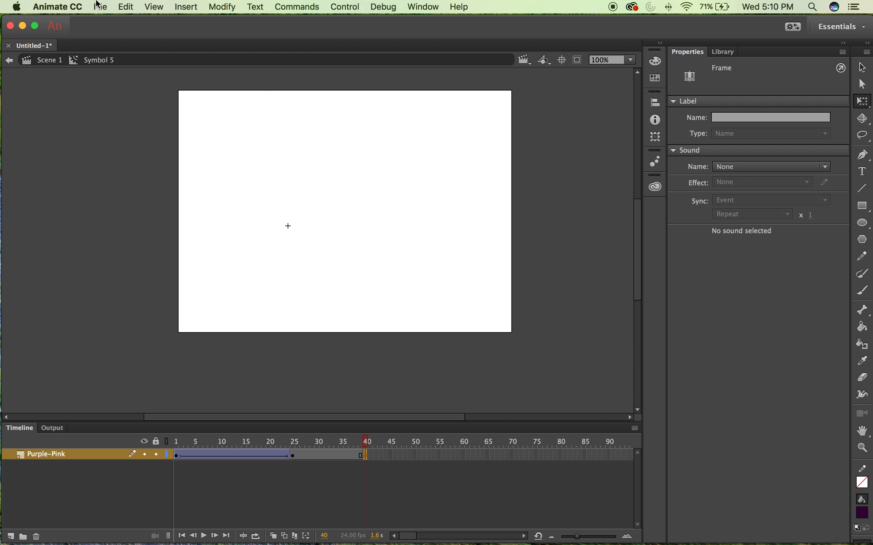
{"action": "left_click", "coordinate": [125, 6]}
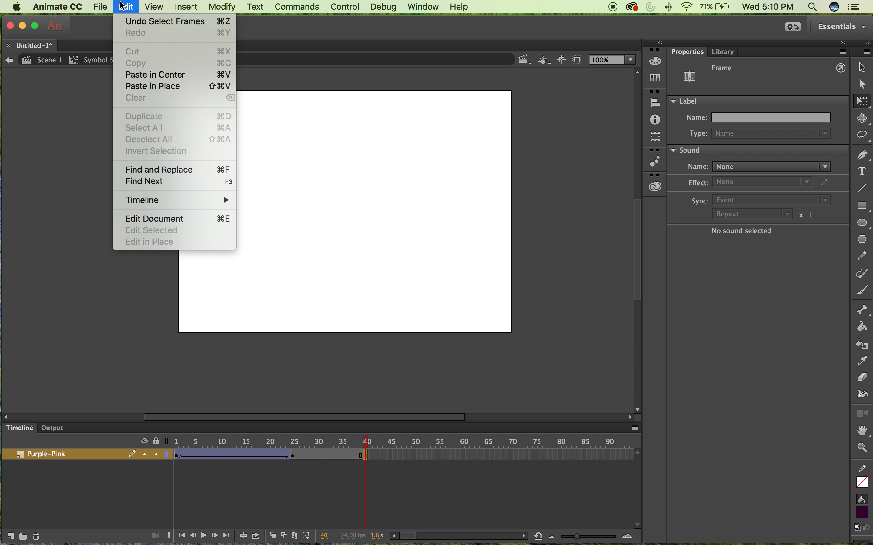
{"action": "left_click", "coordinate": [144, 87]}
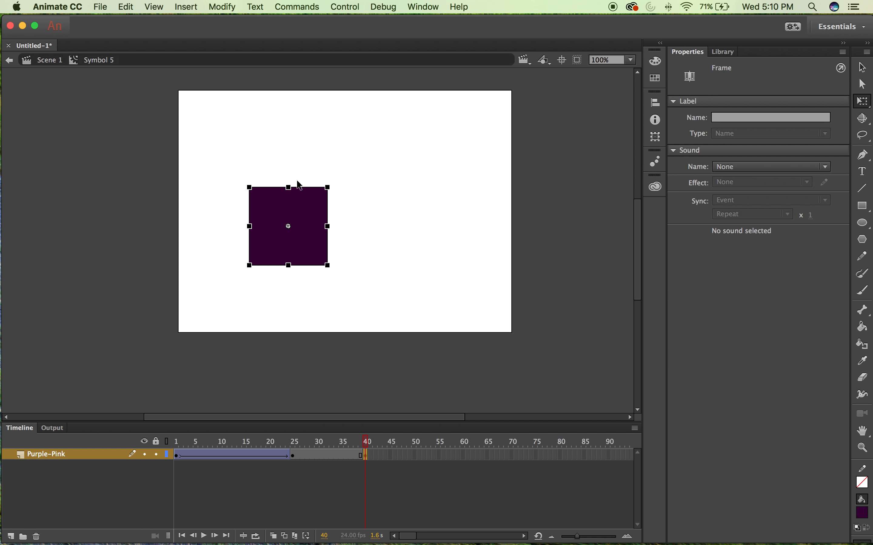
Compare the square's appearance at frames 1, 25 and 40 and in the span between the last two keyframes.
{"action": "left_click", "coordinate": [180, 461]}
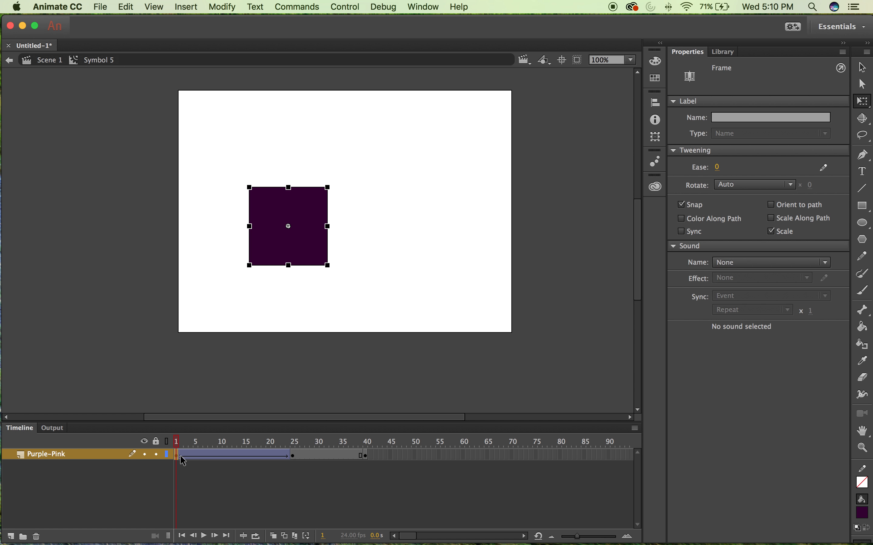
{"action": "left_click", "coordinate": [294, 455]}
{"action": "left_click", "coordinate": [331, 455]}
{"action": "left_click", "coordinate": [366, 456]}
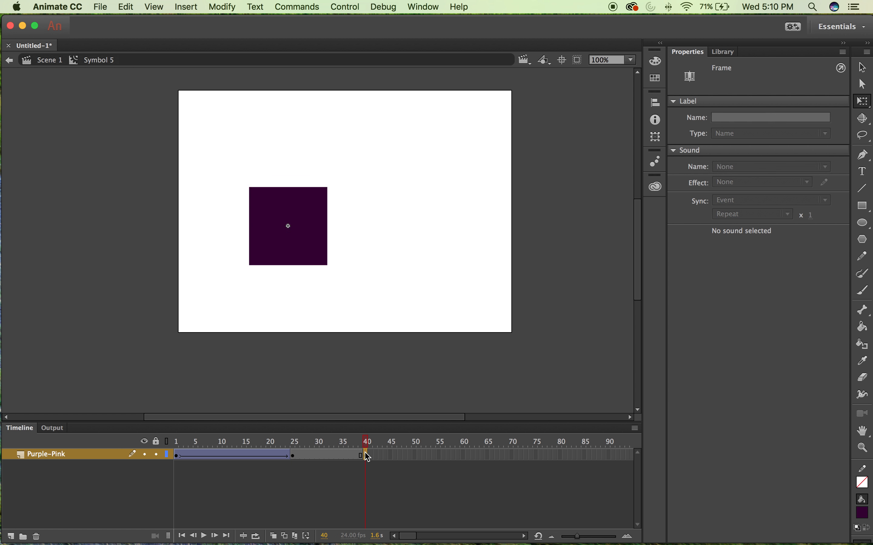
{"action": "left_click", "coordinate": [367, 456]}
{"action": "left_click", "coordinate": [343, 456]}
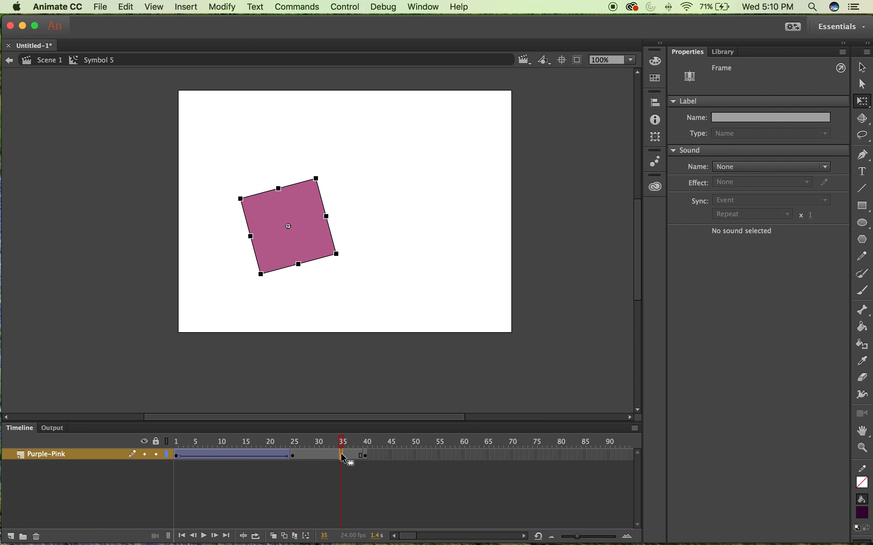
Create a classic tween between the keyframes at frames 25 and 40 on the Purple-Pink layer and play it back.
{"action": "right_click", "coordinate": [343, 458]}
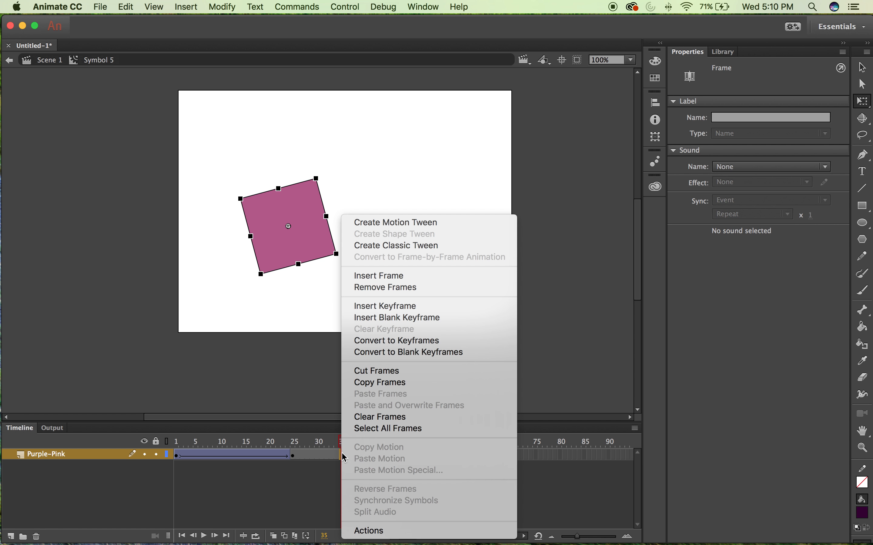
{"action": "left_click", "coordinate": [399, 248]}
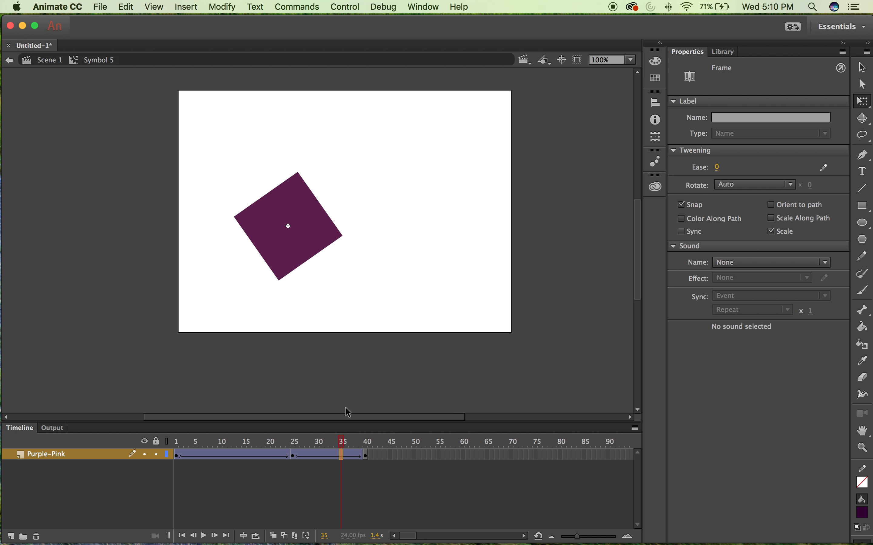
{"action": "key", "text": "Return"}
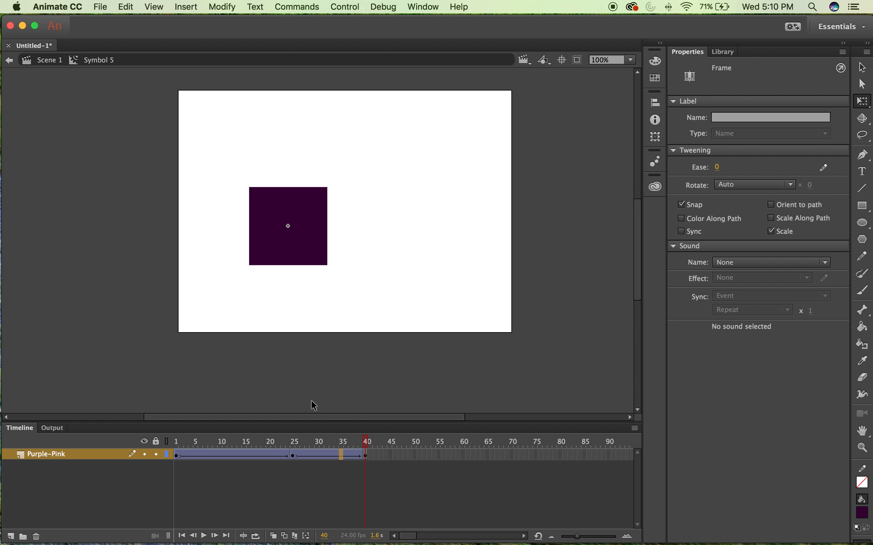
Return to Scene 1 and test the movie to check the square's looping colour and rotation, then close the preview.
{"action": "left_click", "coordinate": [47, 64]}
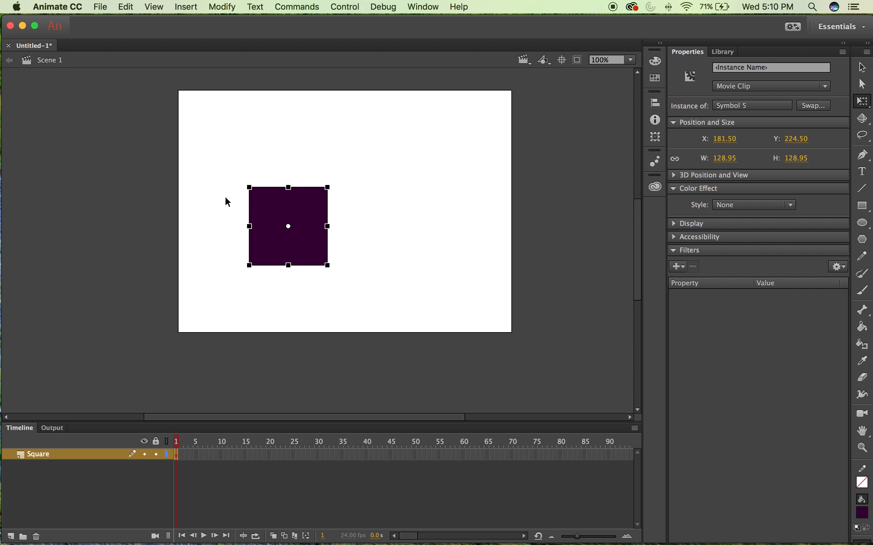
{"action": "left_click", "coordinate": [243, 314]}
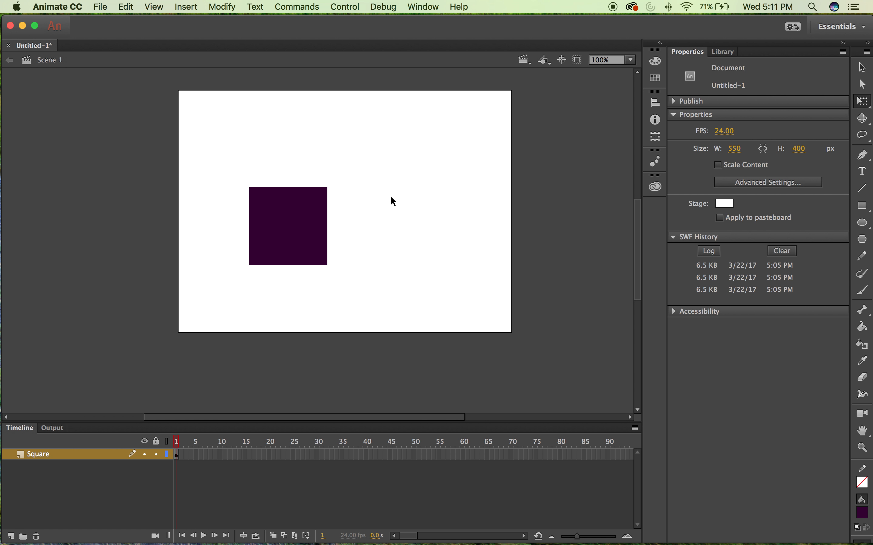
{"action": "left_click", "coordinate": [345, 5]}
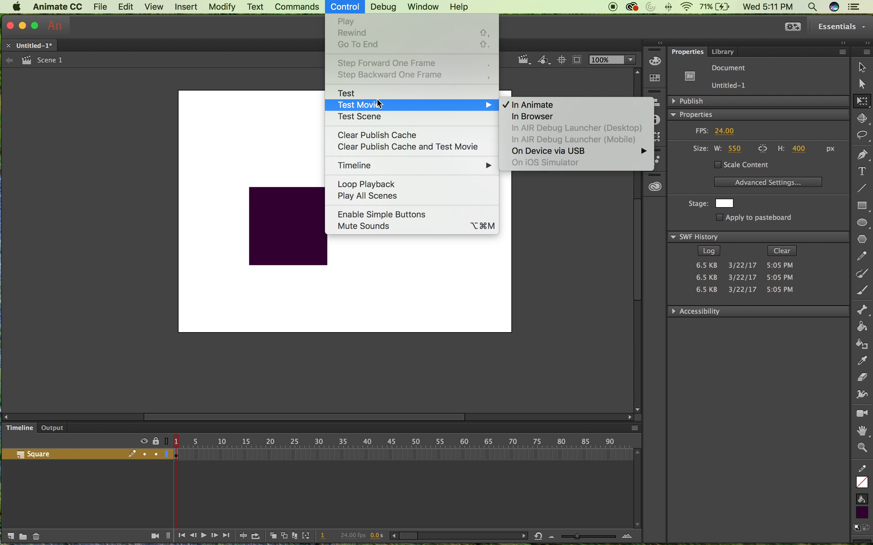
{"action": "left_click", "coordinate": [362, 93]}
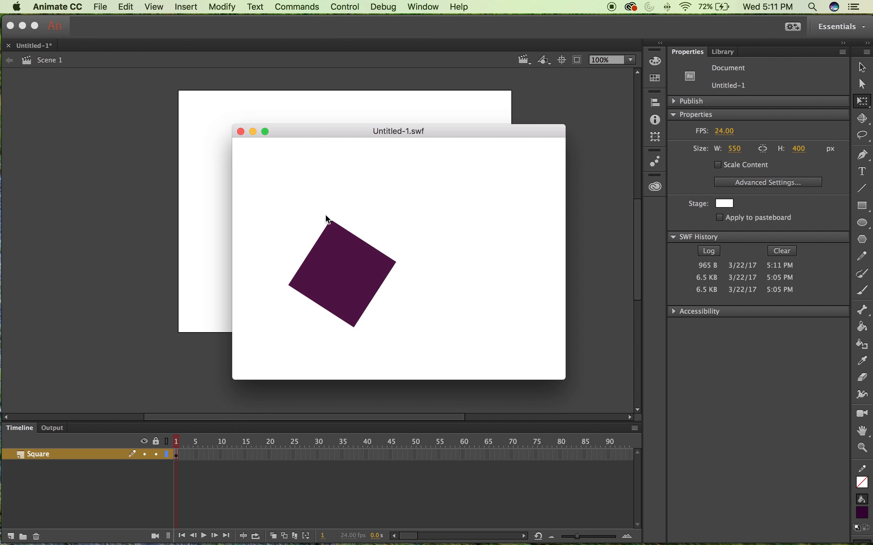
{"action": "left_click", "coordinate": [242, 132]}
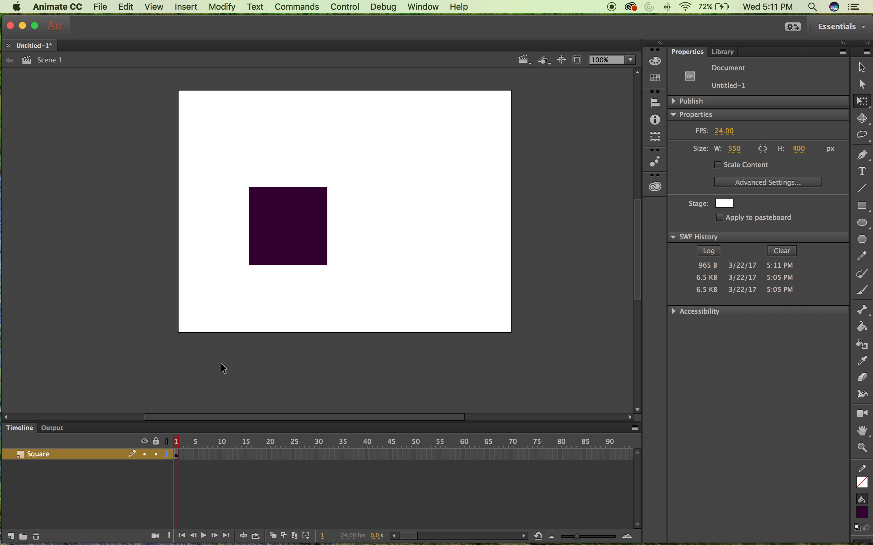
Open the square movie clip for editing and add a layer named A above the Purple-Pink layer.
{"action": "left_click", "coordinate": [301, 211]}
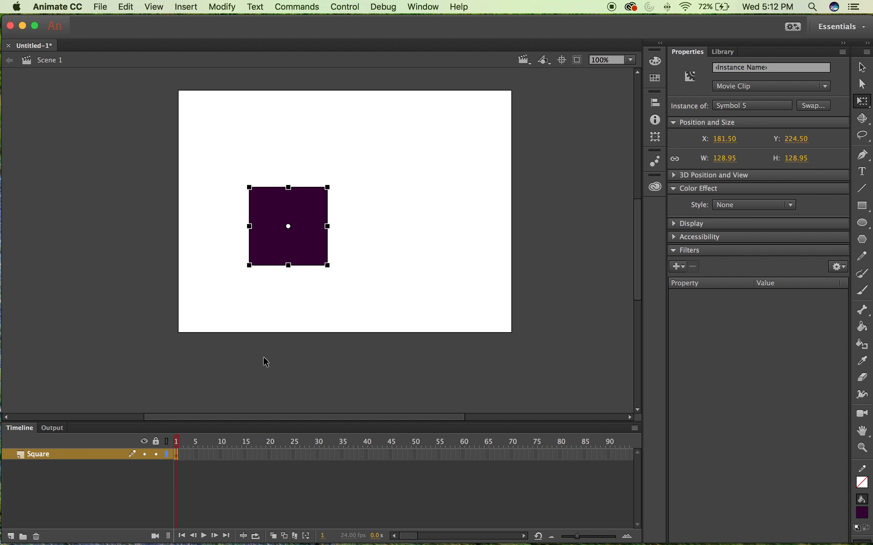
{"action": "left_click", "coordinate": [372, 226]}
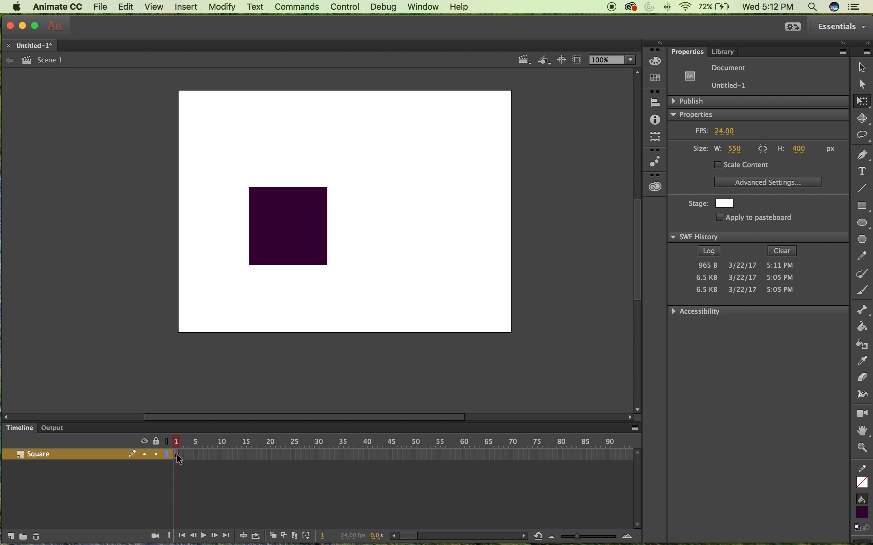
{"action": "left_click", "coordinate": [297, 219]}
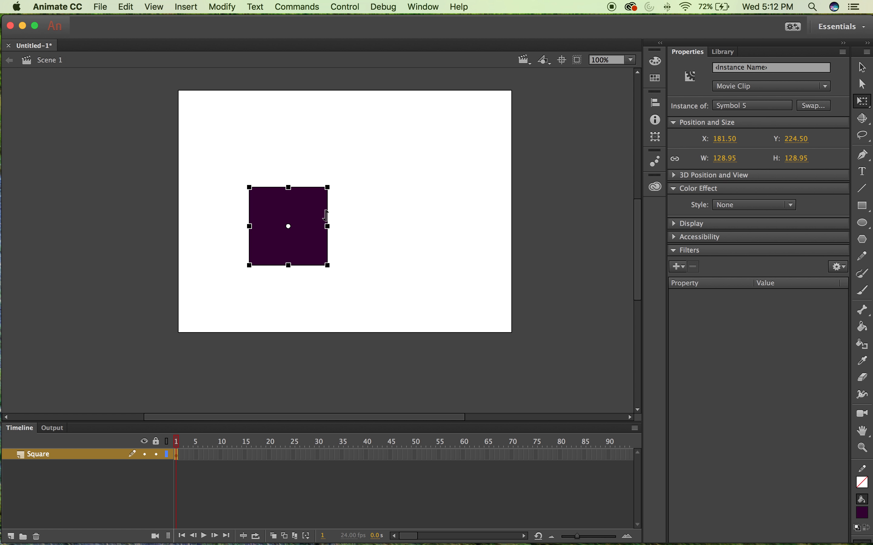
{"action": "double_click", "coordinate": [308, 215]}
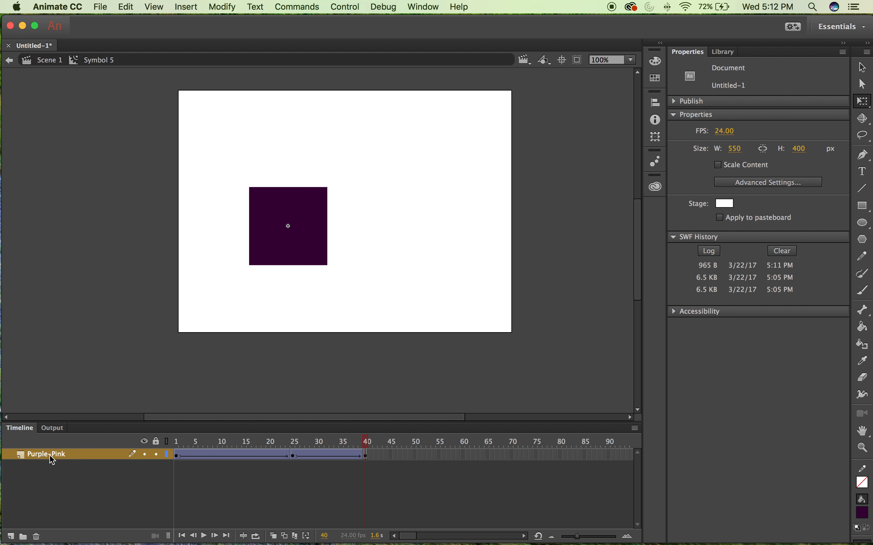
{"action": "left_click", "coordinate": [18, 537]}
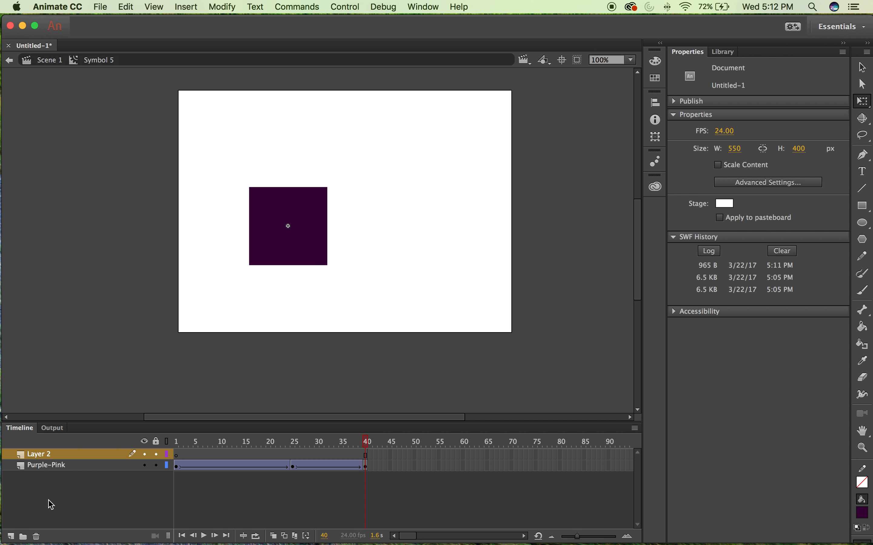
{"action": "left_click", "coordinate": [39, 456]}
{"action": "double_click", "coordinate": [40, 455]}
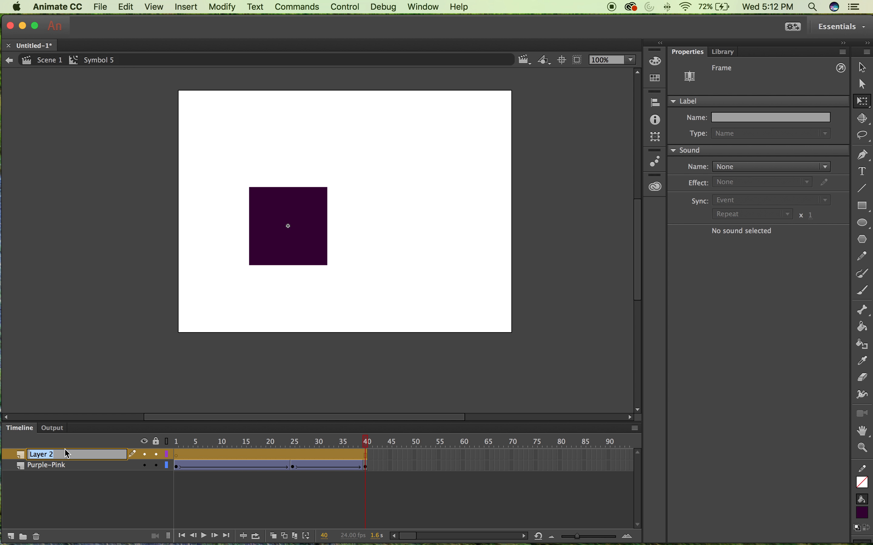
{"action": "type", "text": "A"}
{"action": "left_click", "coordinate": [118, 359]}
Add the letter A as white text over the square on frame 1 of the A layer.
{"action": "left_click", "coordinate": [177, 455]}
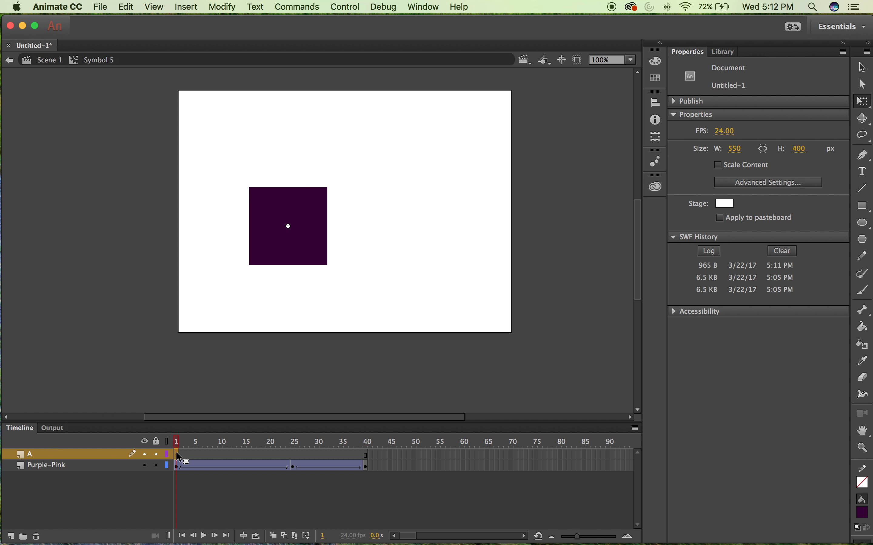
{"action": "left_click", "coordinate": [863, 171]}
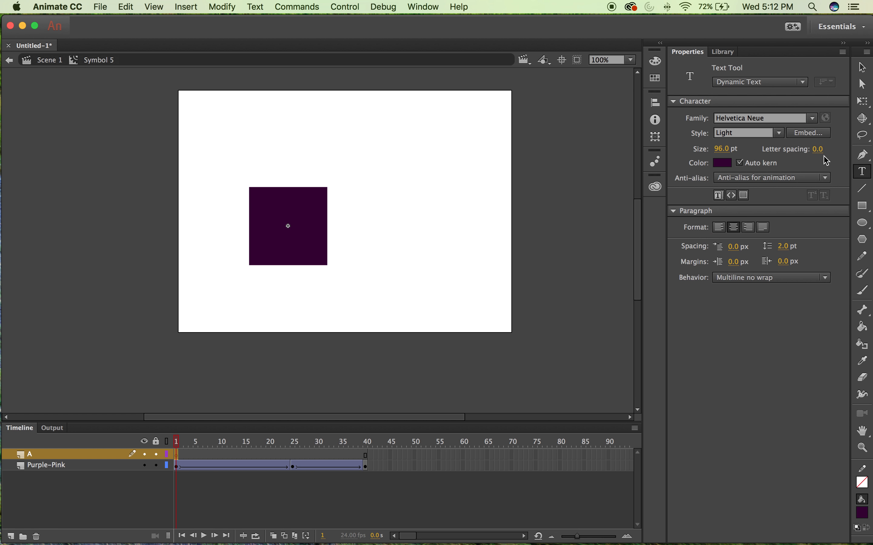
{"action": "left_click", "coordinate": [724, 165]}
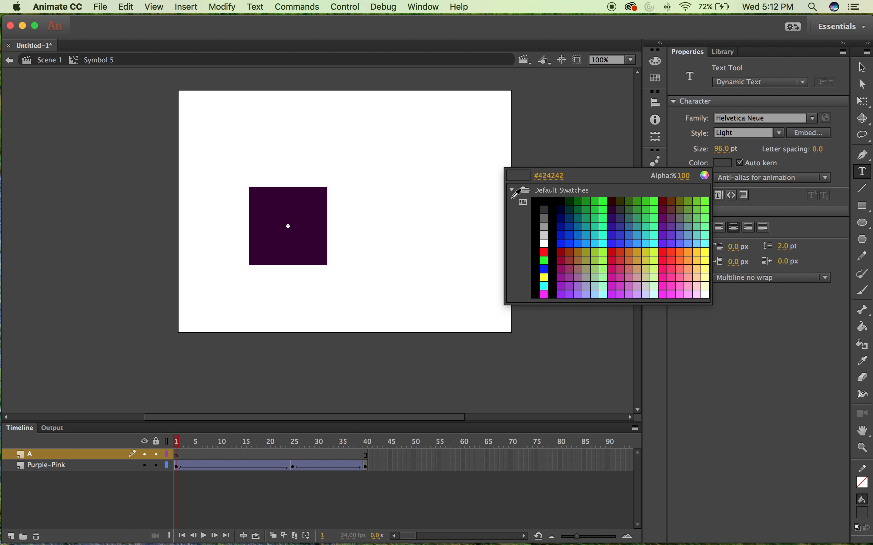
{"action": "left_click", "coordinate": [543, 244]}
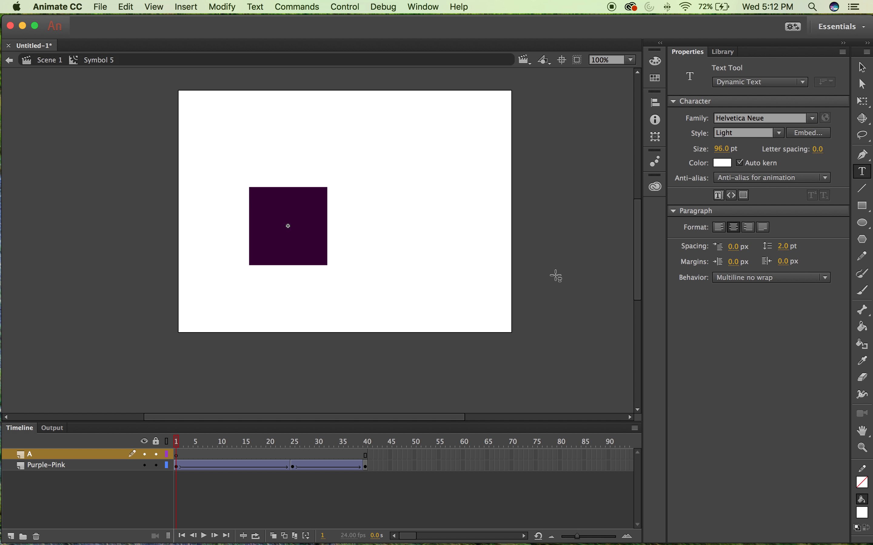
{"action": "left_click_drag", "start_coordinate": [249, 198], "coordinate": [326, 225]}
{"action": "type", "text": "A"}
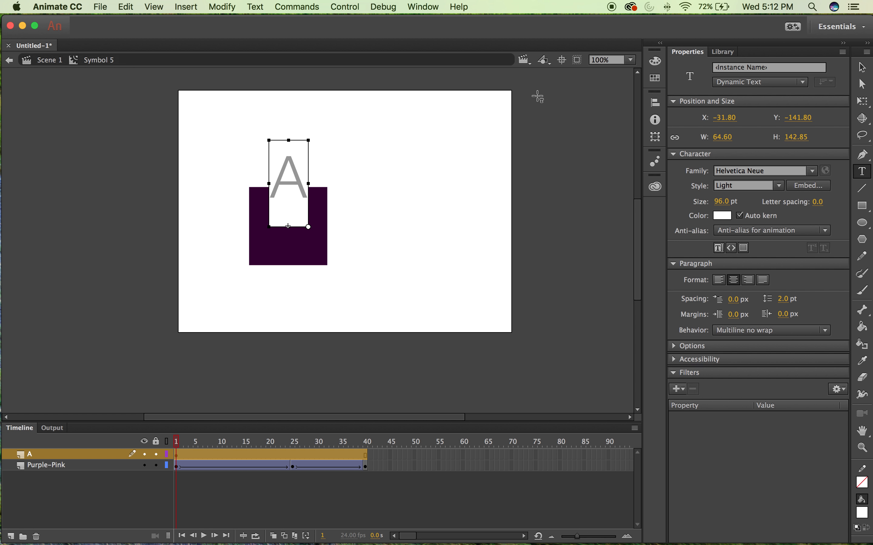
Move the white letter A down so it sits centred on the purple square.
{"action": "left_click", "coordinate": [863, 67]}
{"action": "left_click_drag", "start_coordinate": [292, 161], "coordinate": [288, 208]}
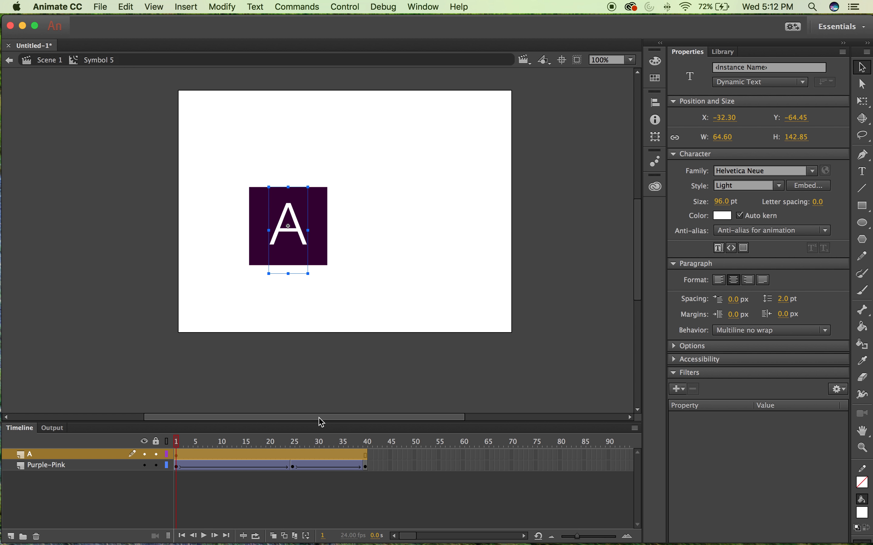
{"action": "left_click", "coordinate": [255, 392]}
{"action": "mouse_move", "coordinate": [175, 448]}
{"action": "left_mouse_down"}
{"action": "mouse_move", "coordinate": [395, 452]}
{"action": "mouse_move", "coordinate": [168, 447]}
{"action": "left_mouse_up"}
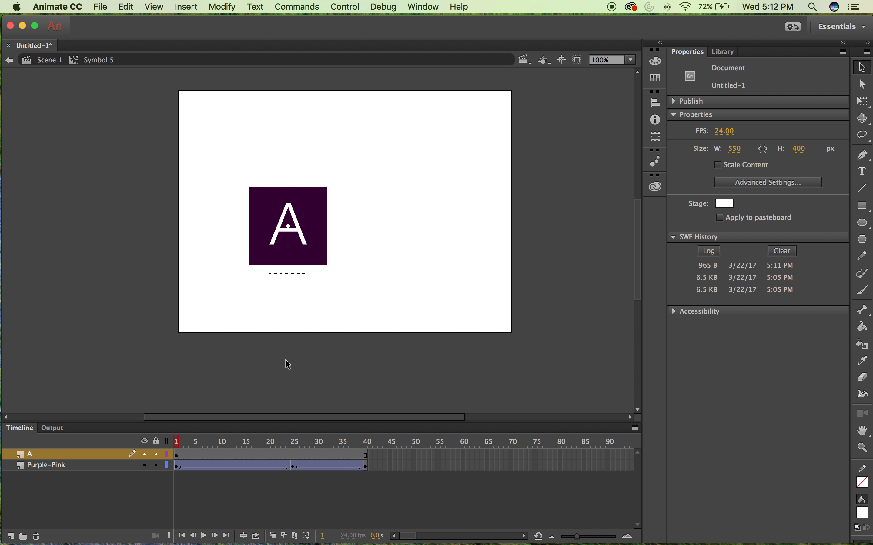
Return to Scene 1 and test the movie to check the letter over the rotating square, then close the preview.
{"action": "left_click", "coordinate": [50, 60]}
{"action": "left_click", "coordinate": [220, 120]}
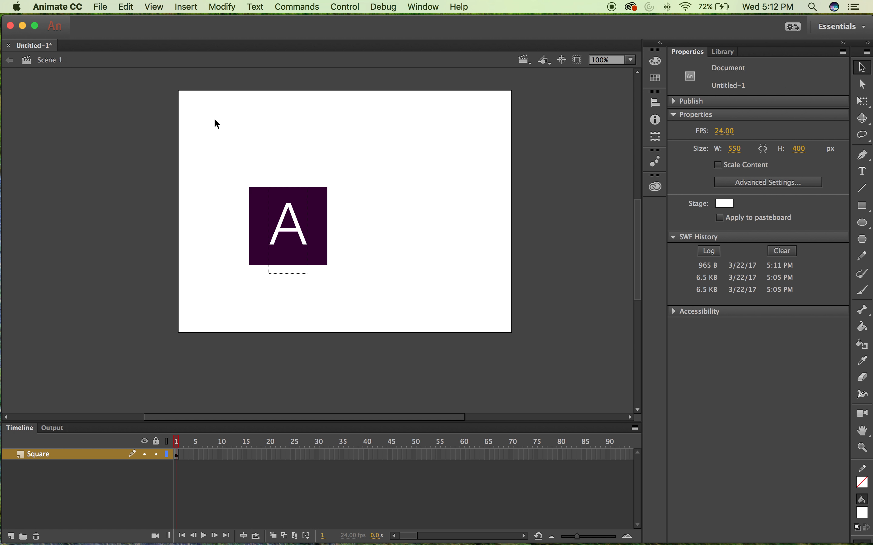
{"action": "left_click", "coordinate": [384, 7]}
{"action": "mouse_move", "coordinate": [346, 7]}
{"action": "left_click", "coordinate": [358, 95]}
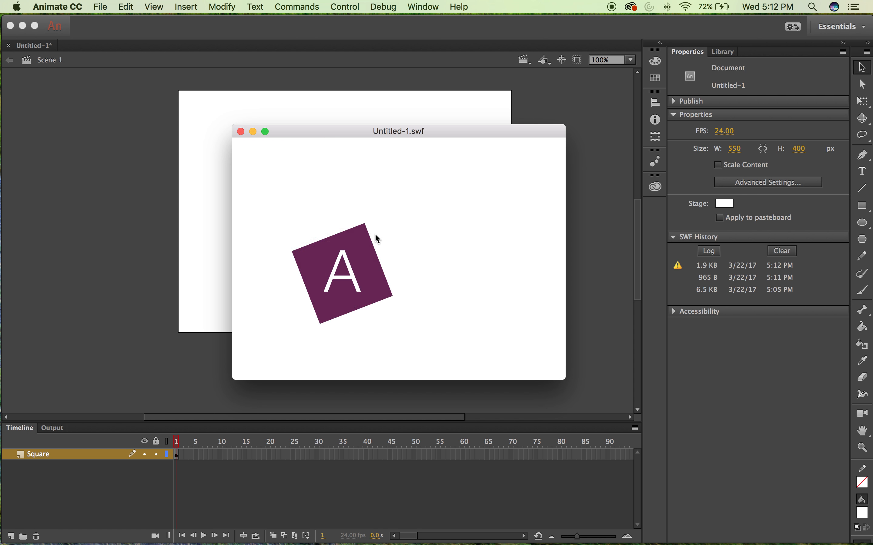
{"action": "left_click", "coordinate": [241, 132]}
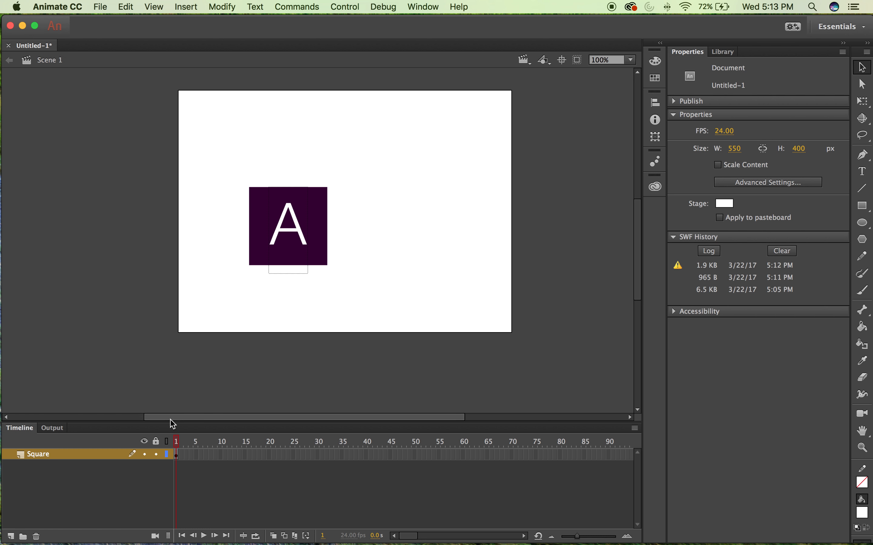
Move the lettered square straight down below the stage to about Y 491 and insert a keyframe at frame 25 of the Square layer.
{"action": "left_click_drag", "start_coordinate": [227, 173], "coordinate": [385, 337]}
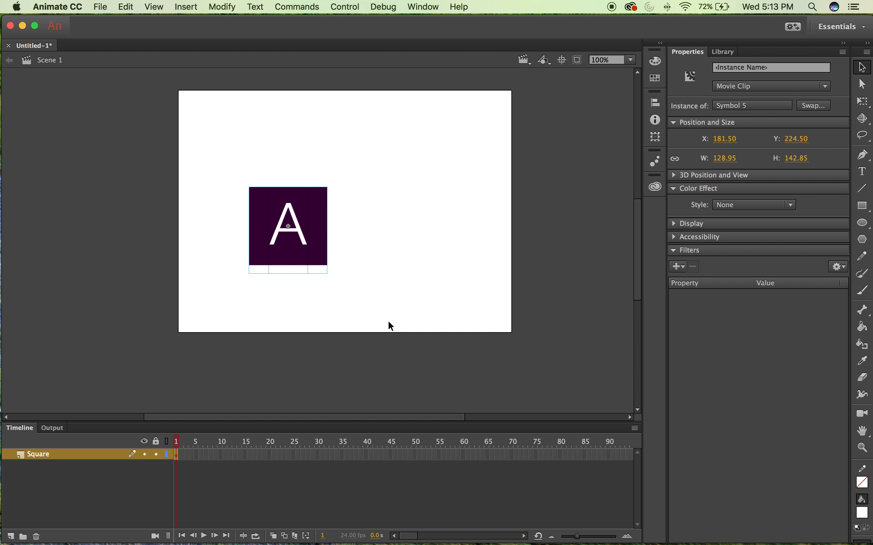
{"action": "left_click_drag", "start_coordinate": [314, 210], "coordinate": [326, 372]}
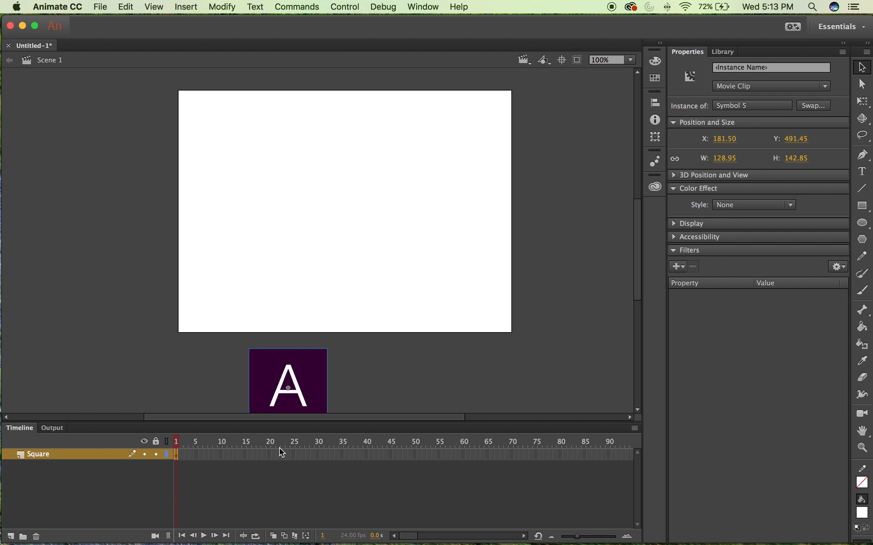
{"action": "left_click", "coordinate": [292, 455]}
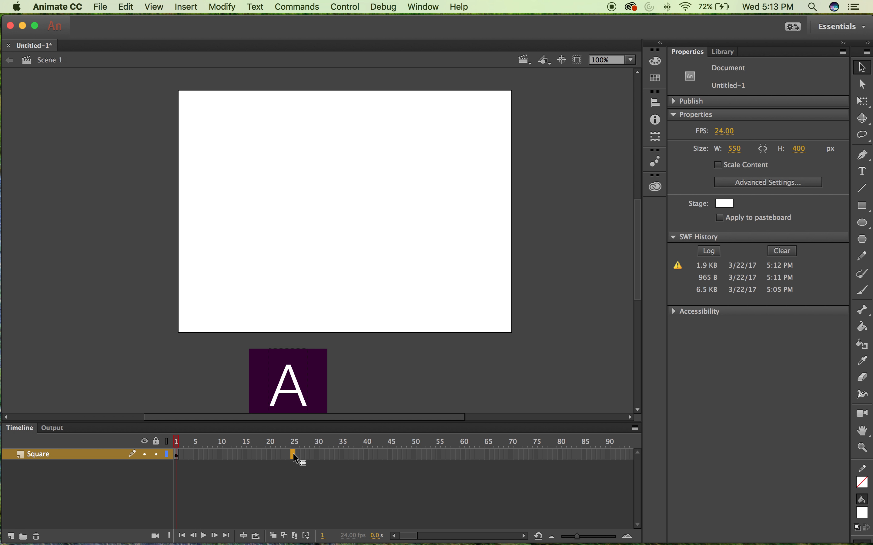
{"action": "right_click", "coordinate": [293, 455]}
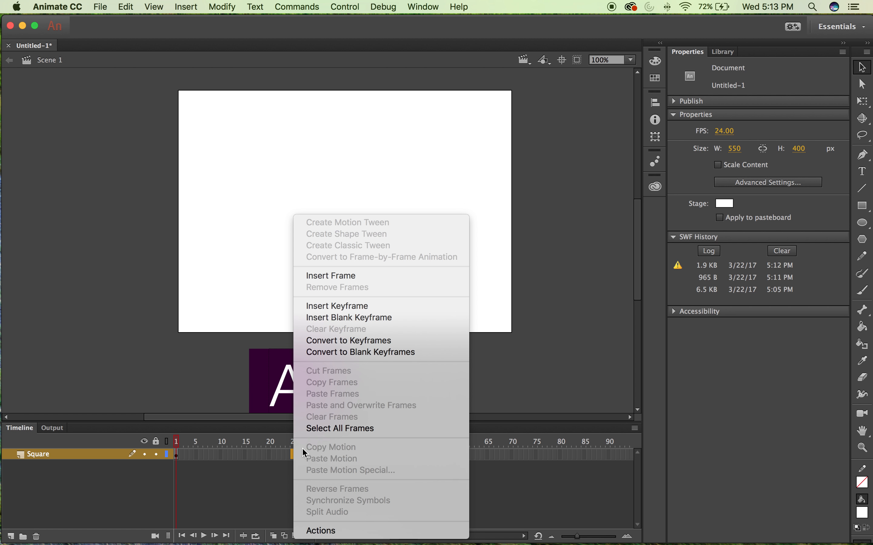
{"action": "left_click", "coordinate": [334, 306]}
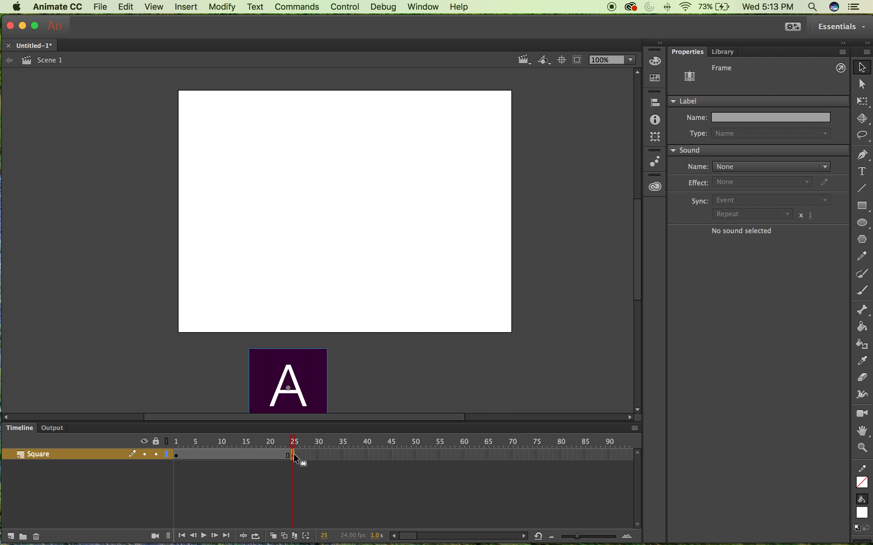
Move the lettered square back up onto the stage at frame 25 and create a classic tween between frames 1 and 25.
{"action": "left_click", "coordinate": [300, 380]}
{"action": "left_click_drag", "start_coordinate": [302, 384], "coordinate": [307, 215]}
{"action": "left_click", "coordinate": [351, 158]}
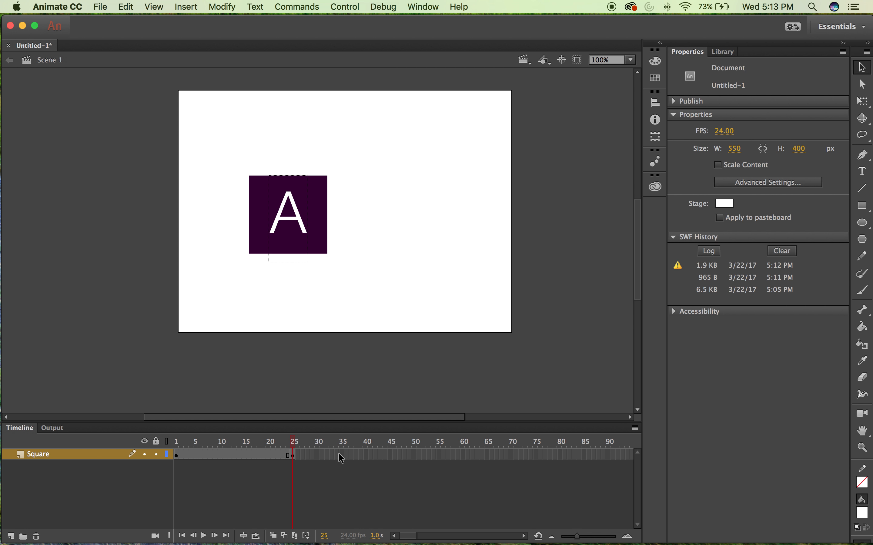
{"action": "left_click", "coordinate": [258, 456]}
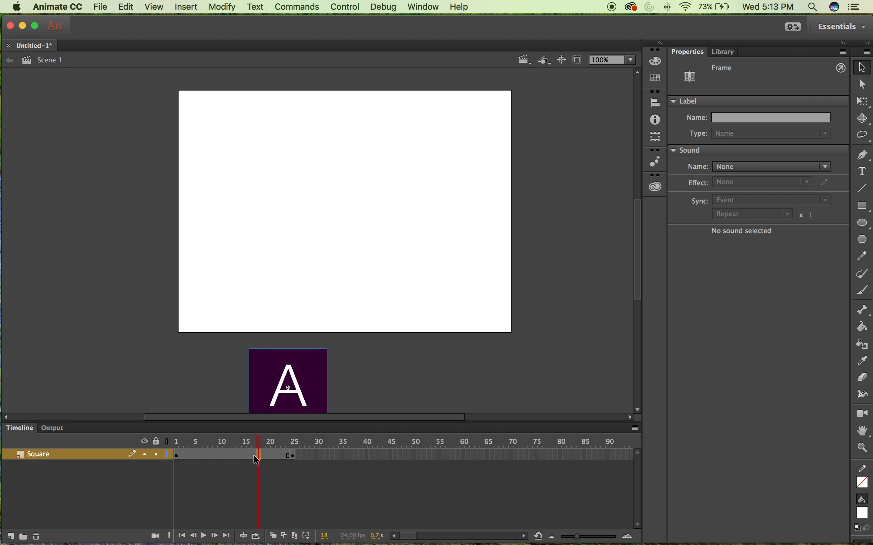
{"action": "right_click", "coordinate": [257, 458]}
{"action": "left_click", "coordinate": [319, 247]}
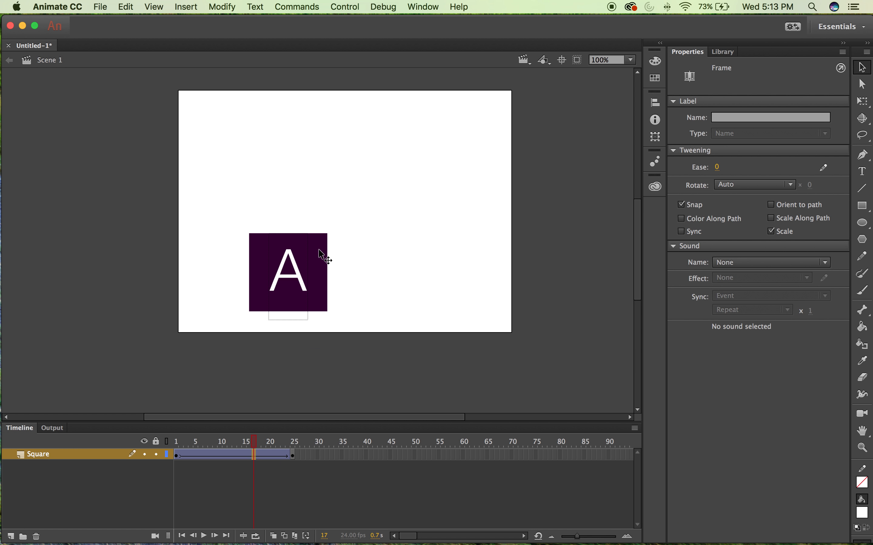
Play the upward tween on the main timeline and test the movie to check it combined with the clip's own animation.
{"action": "key", "text": "Return"}
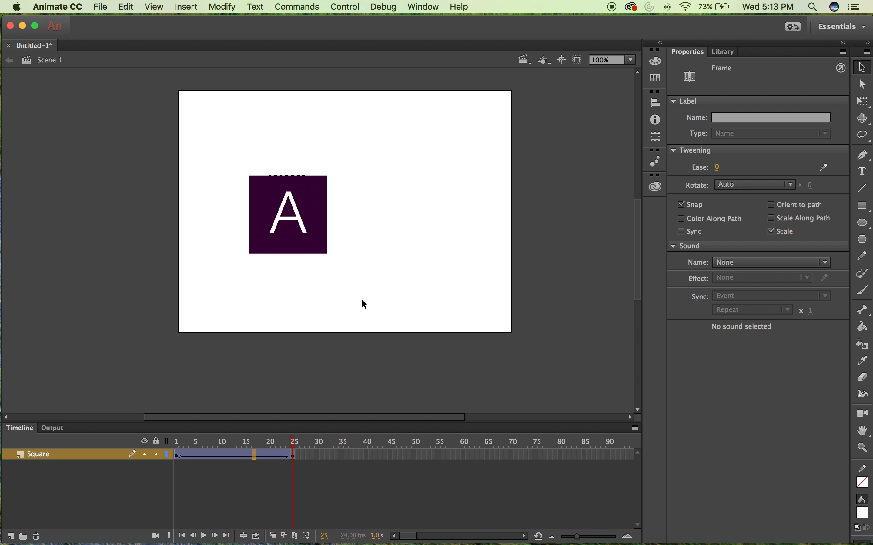
{"action": "left_click", "coordinate": [427, 6]}
{"action": "mouse_move", "coordinate": [346, 7]}
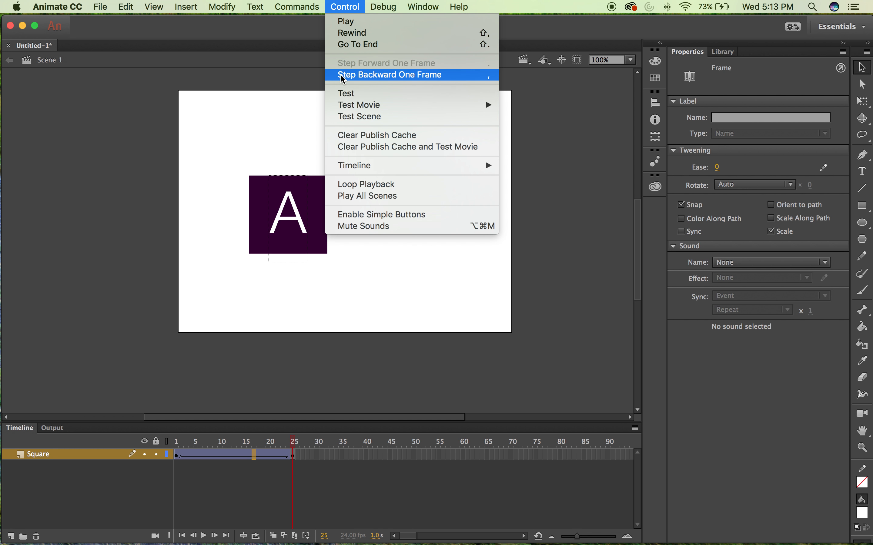
{"action": "left_click", "coordinate": [374, 95]}
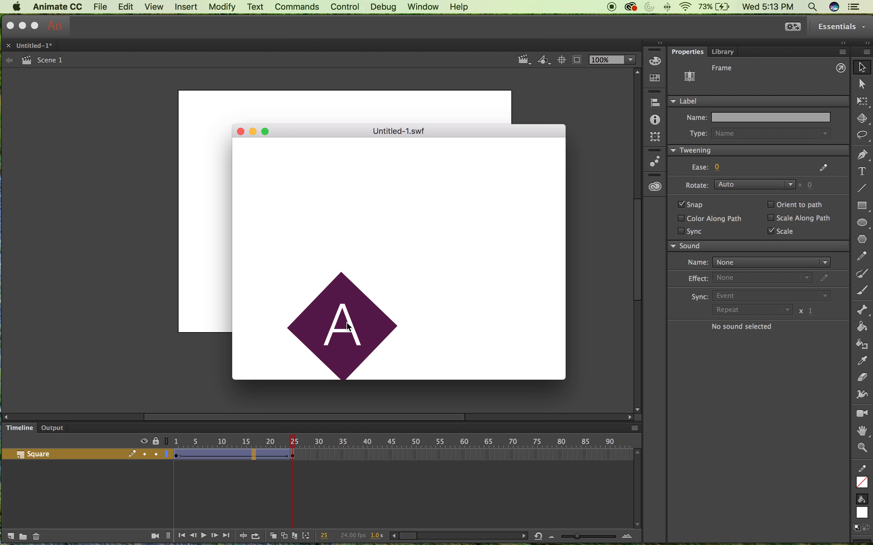
Close the movie preview, play the animation inside the lettered square's movie clip, and return to Scene 1.
{"action": "left_click", "coordinate": [241, 132]}
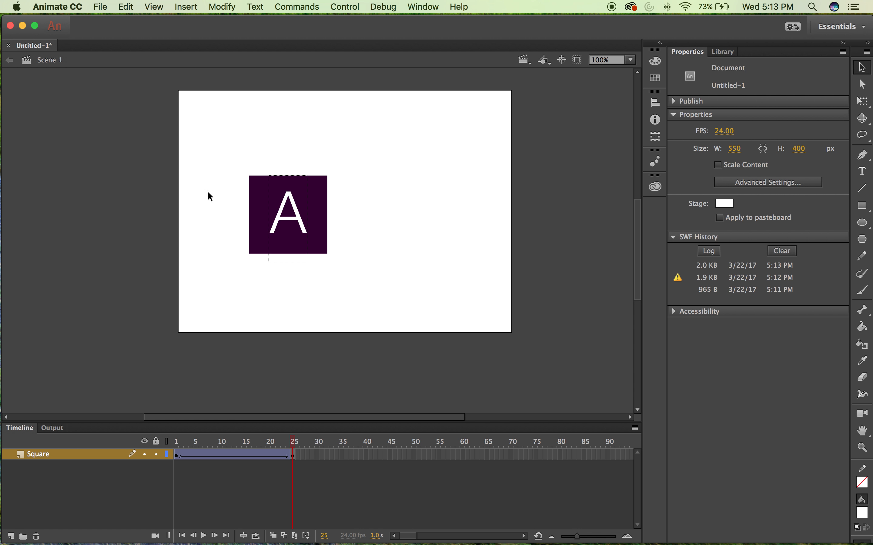
{"action": "key", "text": "Return"}
{"action": "double_click", "coordinate": [319, 182]}
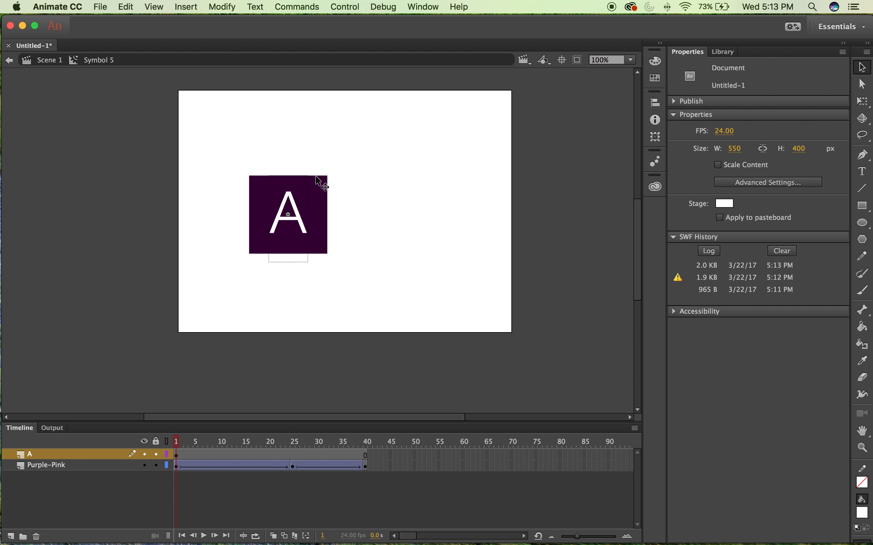
{"action": "key", "text": "Return"}
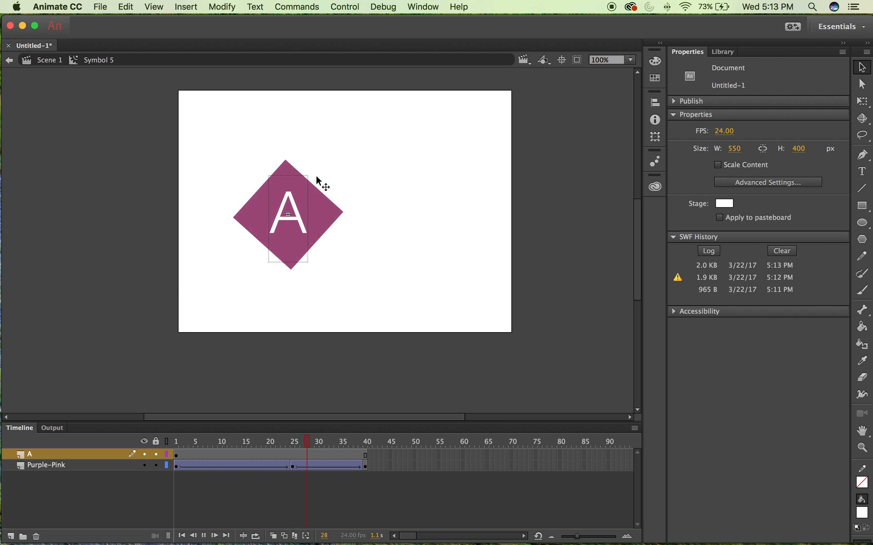
{"action": "left_click", "coordinate": [51, 61]}
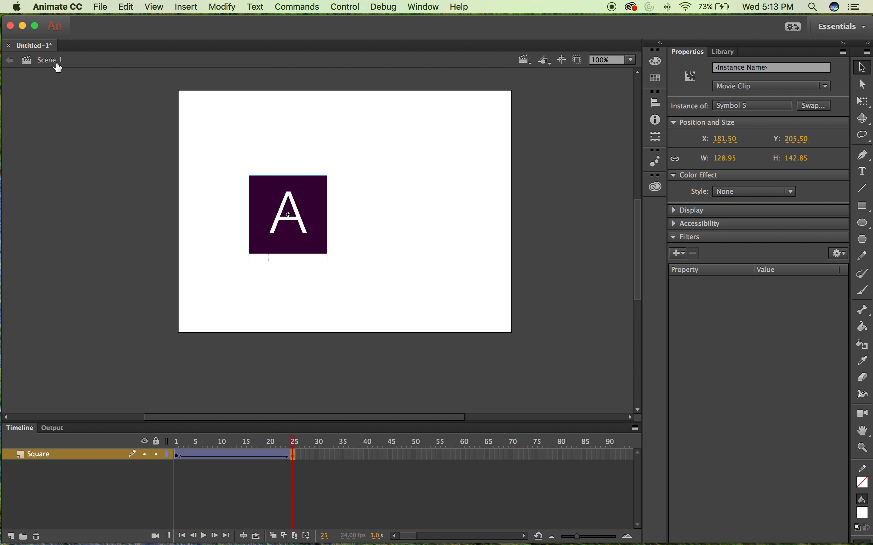
{"action": "left_click", "coordinate": [170, 296]}
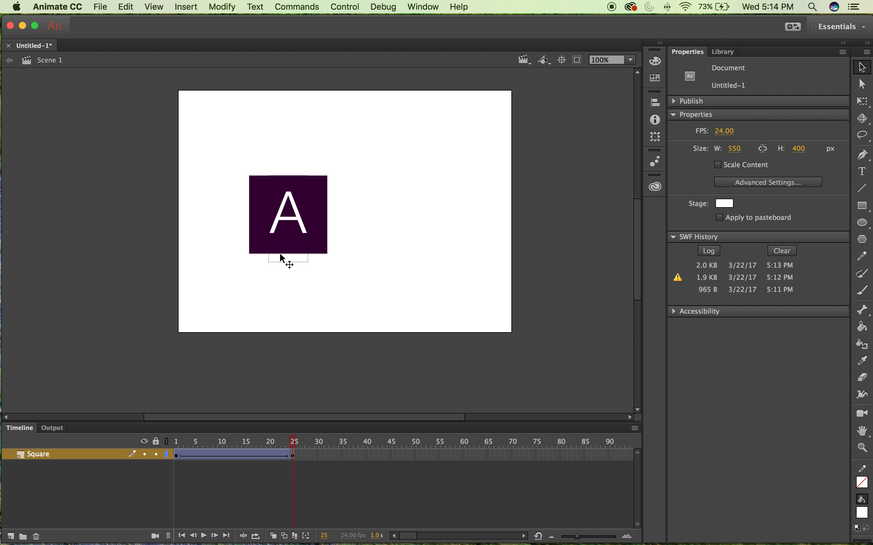
Rename the Square layer to Square A and add a new layer above it named Square B.
{"action": "double_click", "coordinate": [54, 455]}
{"action": "left_click", "coordinate": [58, 456]}
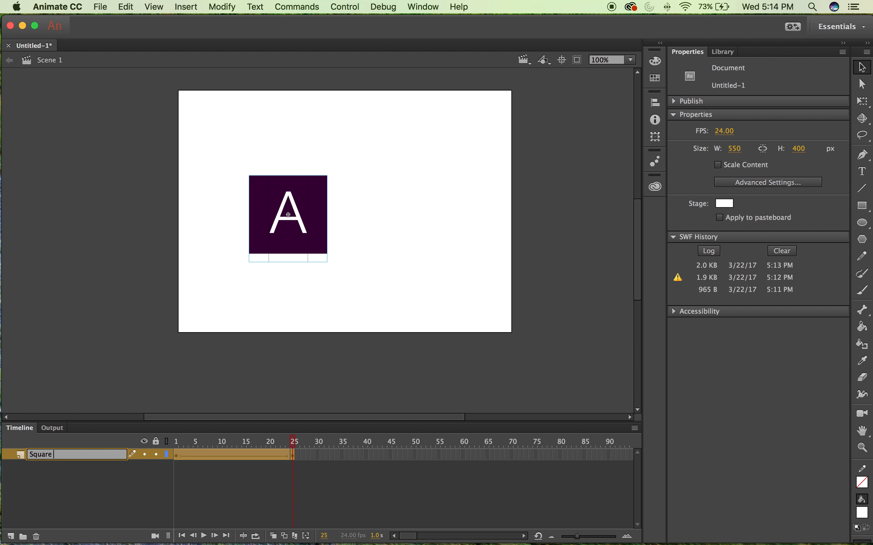
{"action": "key", "text": "Return"}
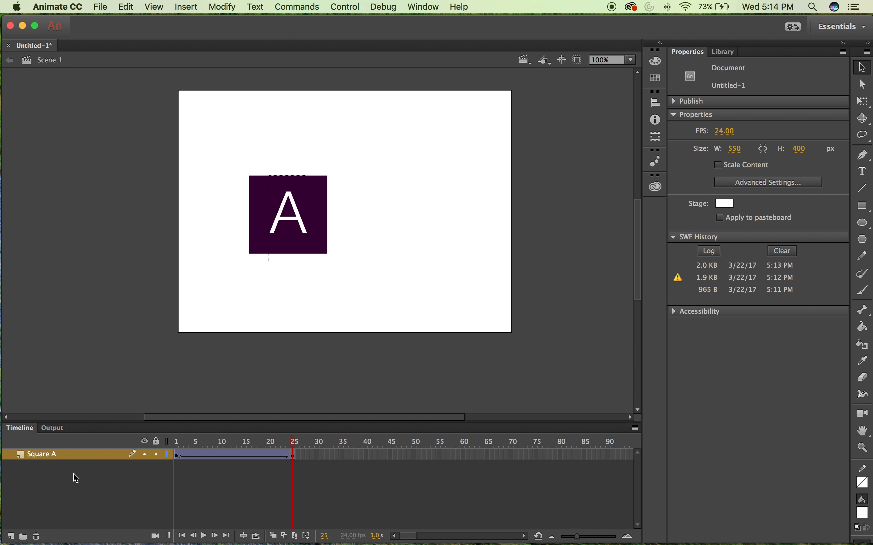
{"action": "left_click", "coordinate": [12, 539]}
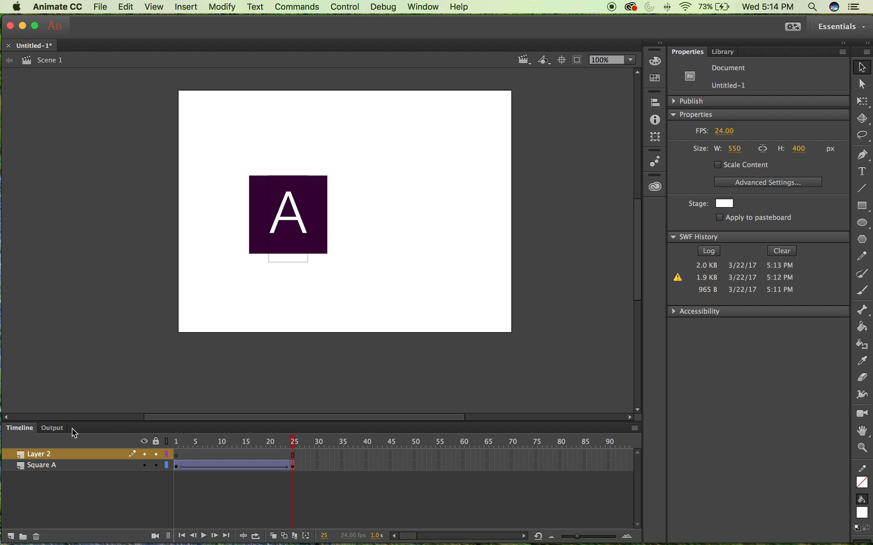
{"action": "double_click", "coordinate": [43, 456]}
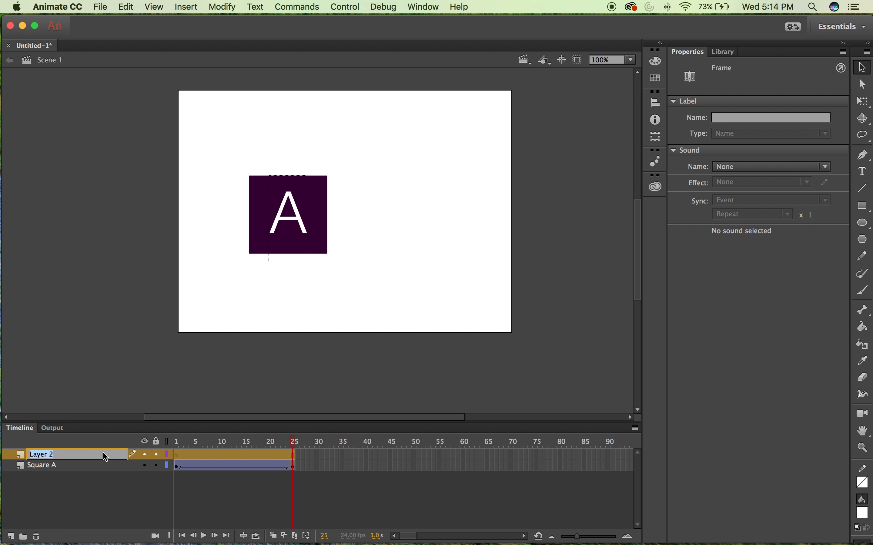
{"action": "type", "text": "Square B"}
{"action": "left_click", "coordinate": [116, 490]}
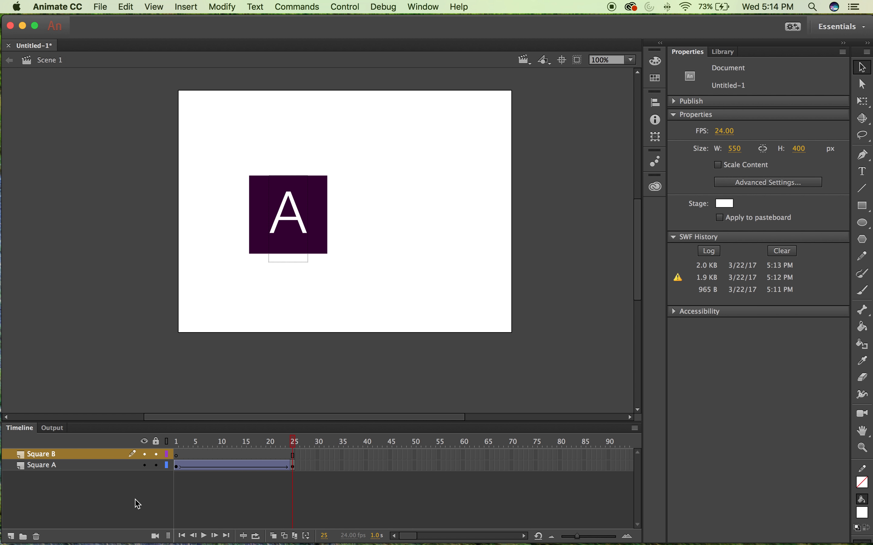
Rename the lettered square's library symbol, Symbol 5, to Symbol A.
{"action": "left_click", "coordinate": [303, 201]}
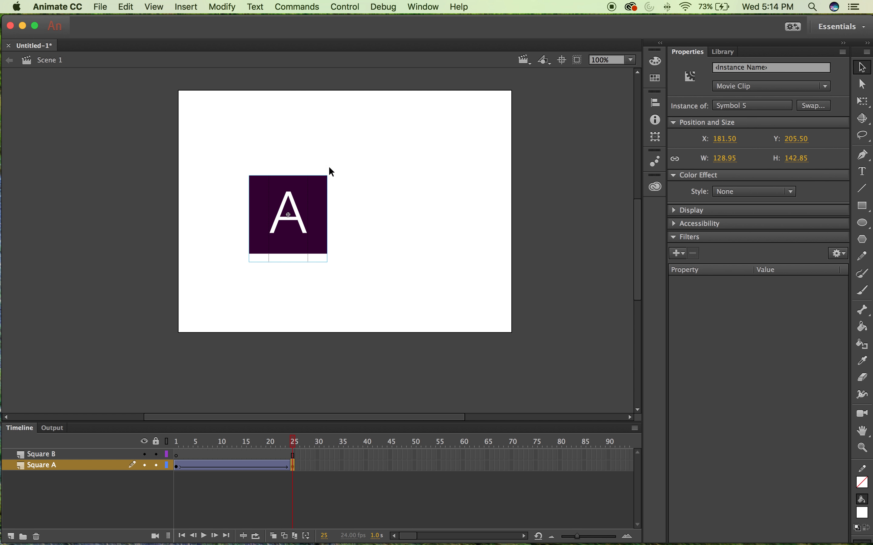
{"action": "left_click", "coordinate": [725, 52]}
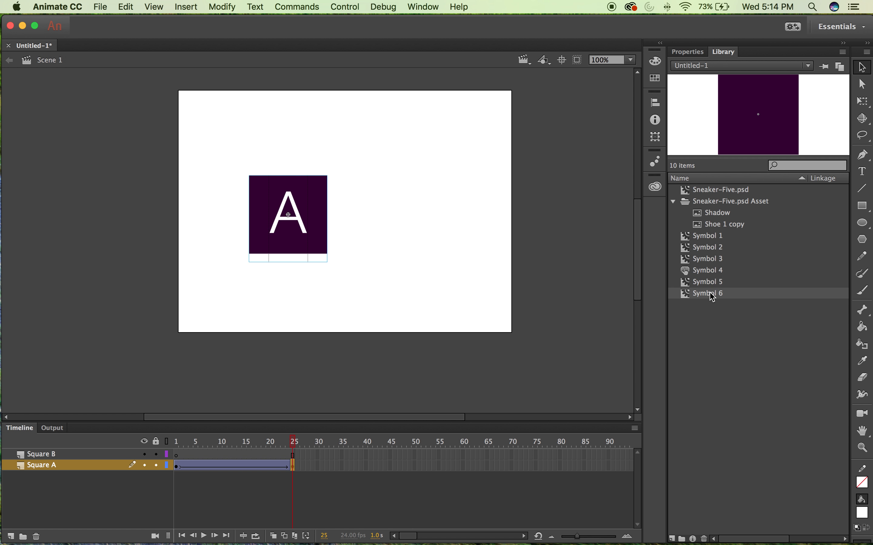
{"action": "left_click", "coordinate": [716, 282]}
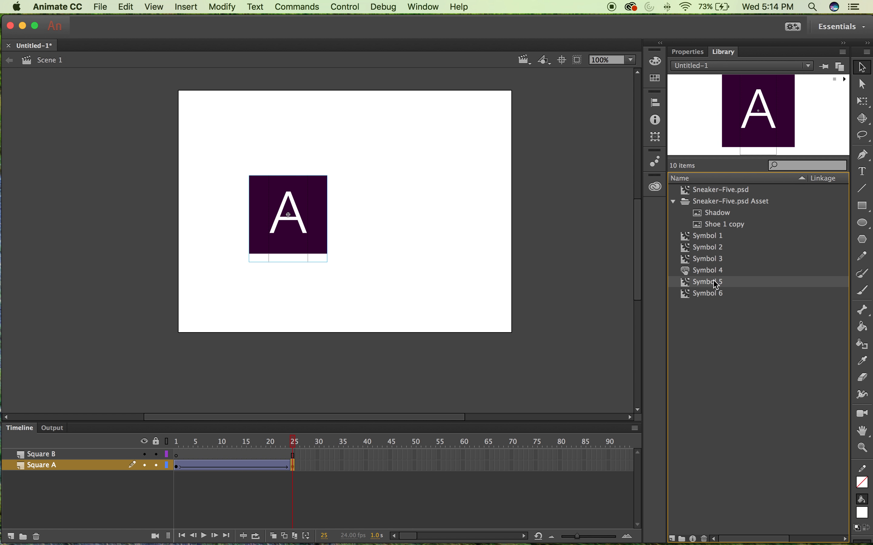
{"action": "left_click", "coordinate": [713, 273]}
{"action": "left_click", "coordinate": [717, 284]}
{"action": "double_click", "coordinate": [706, 283]}
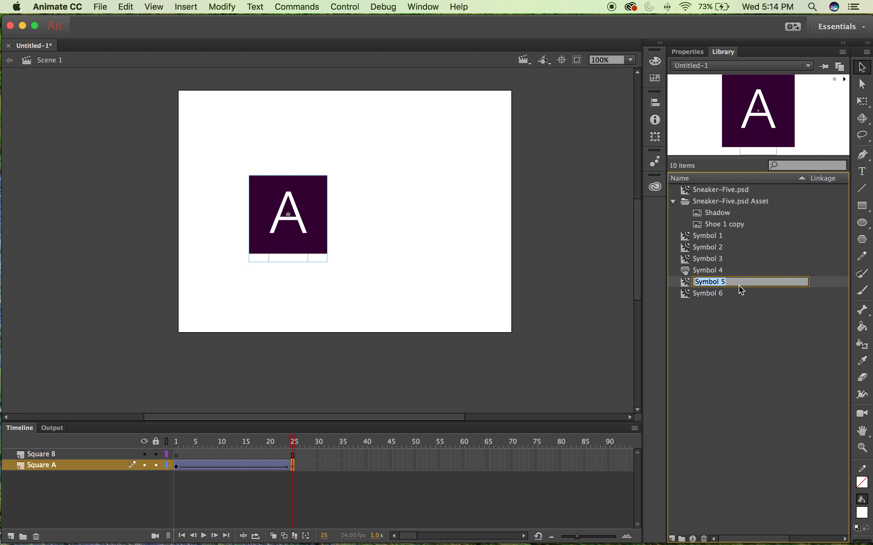
{"action": "type", "text": "Symbol A"}
{"action": "key", "text": "Return"}
{"action": "left_click", "coordinate": [762, 361]}
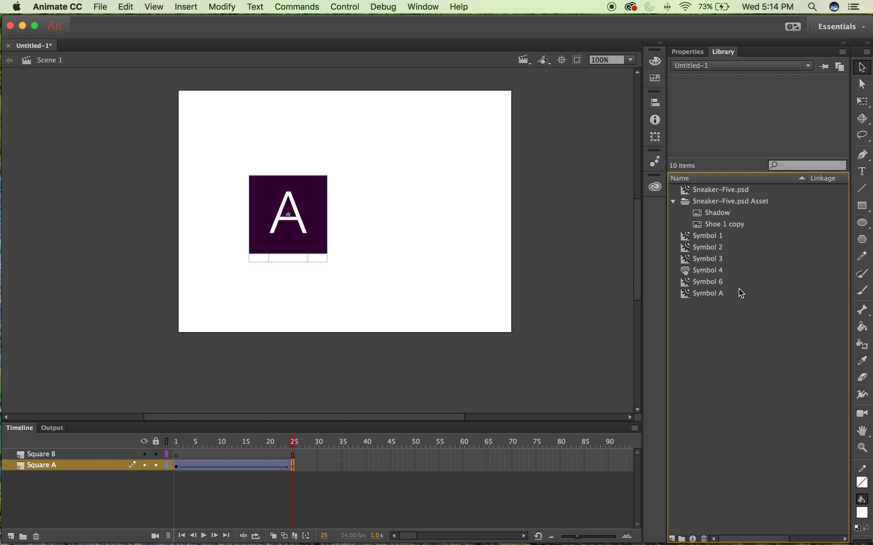
{"action": "left_click", "coordinate": [716, 295]}
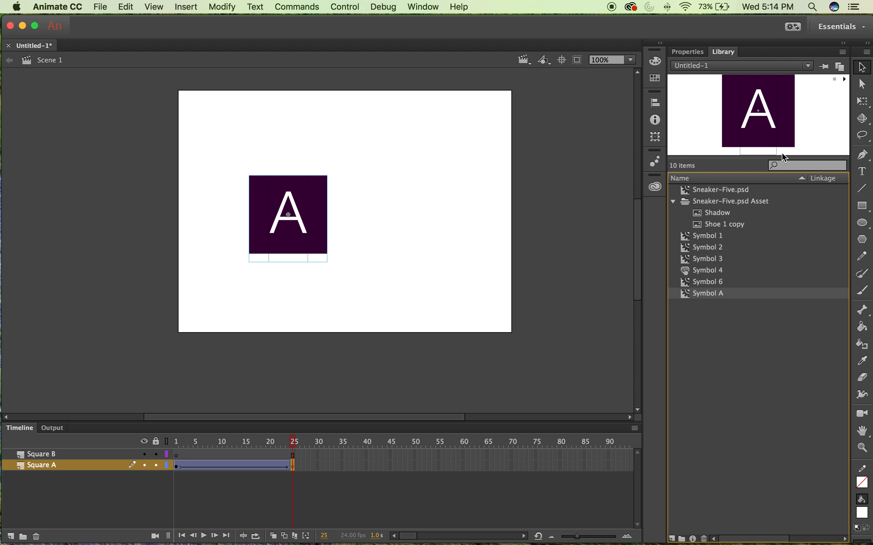
{"action": "left_click_drag", "start_coordinate": [454, 216], "coordinate": [431, 213]}
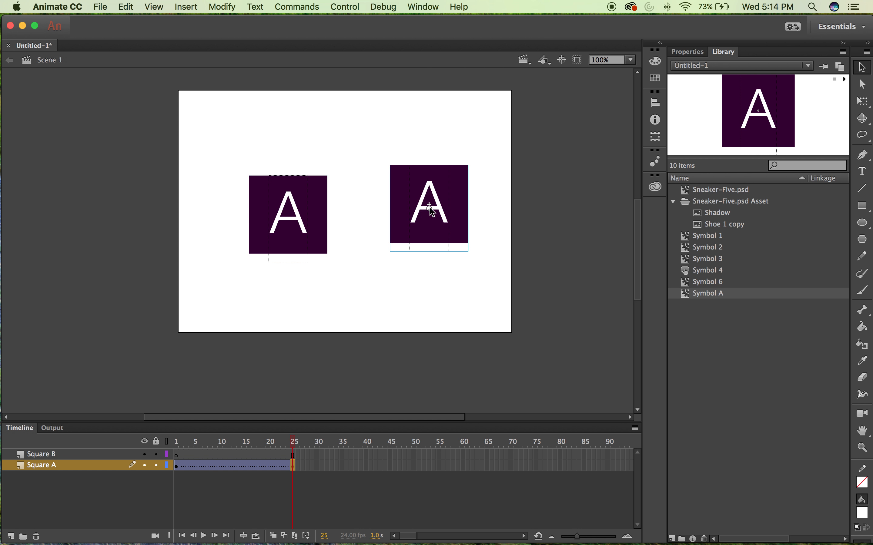
{"action": "double_click", "coordinate": [451, 191]}
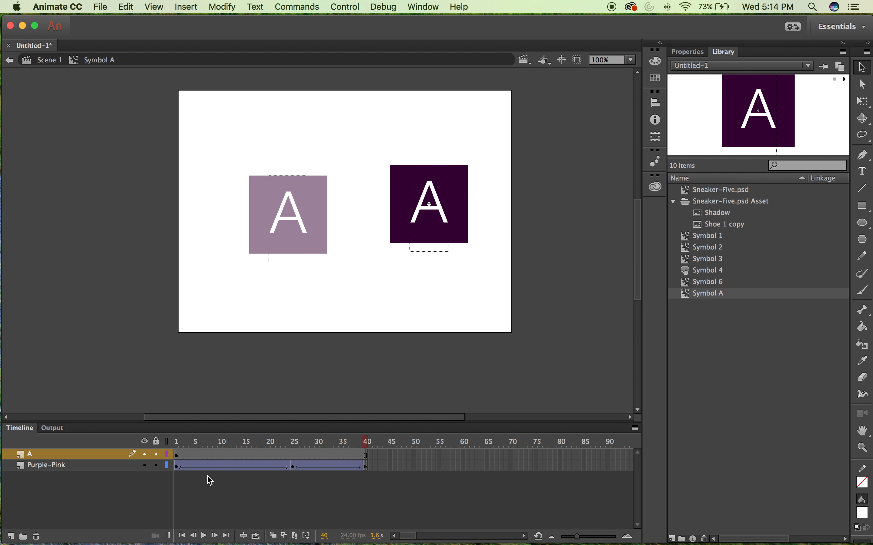
{"action": "left_click", "coordinate": [36, 64]}
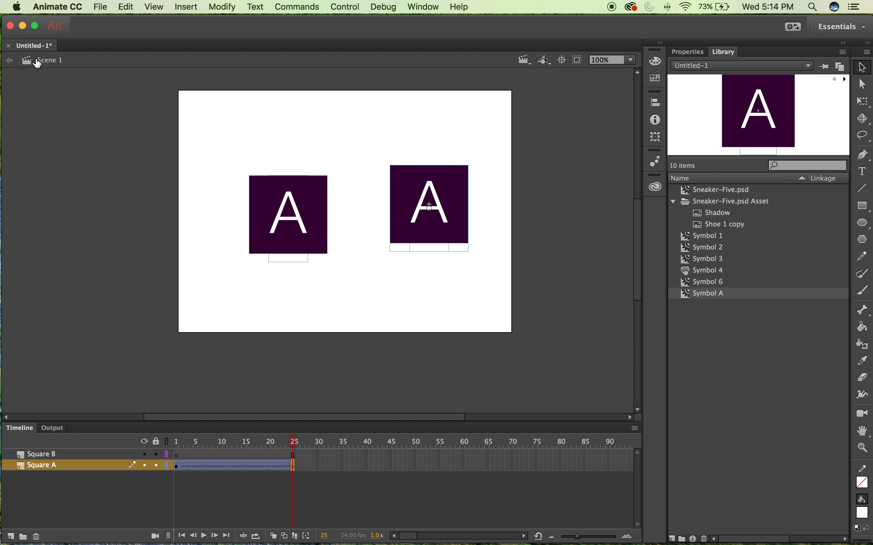
{"action": "left_click", "coordinate": [404, 179]}
{"action": "key", "text": "Delete"}
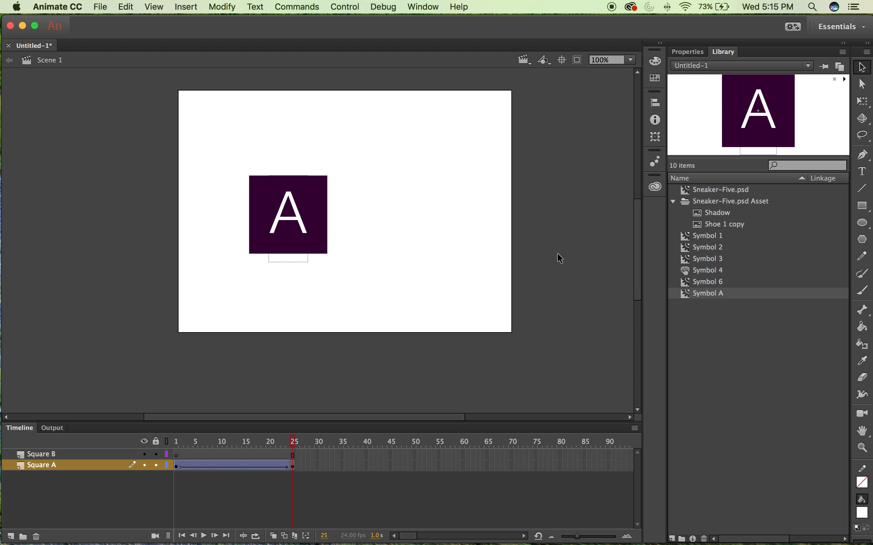
Duplicate Symbol A in the library as a movie clip named Symbol B.
{"action": "right_click", "coordinate": [734, 299]}
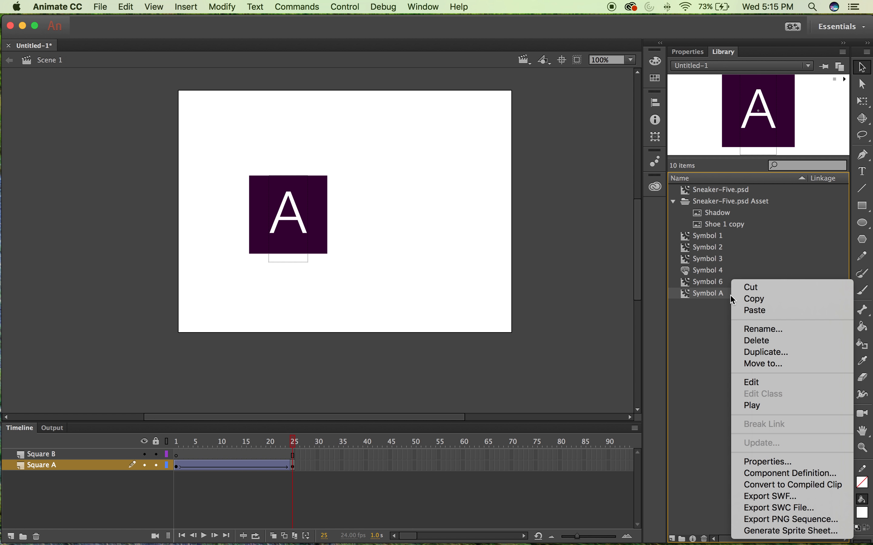
{"action": "left_click", "coordinate": [761, 353]}
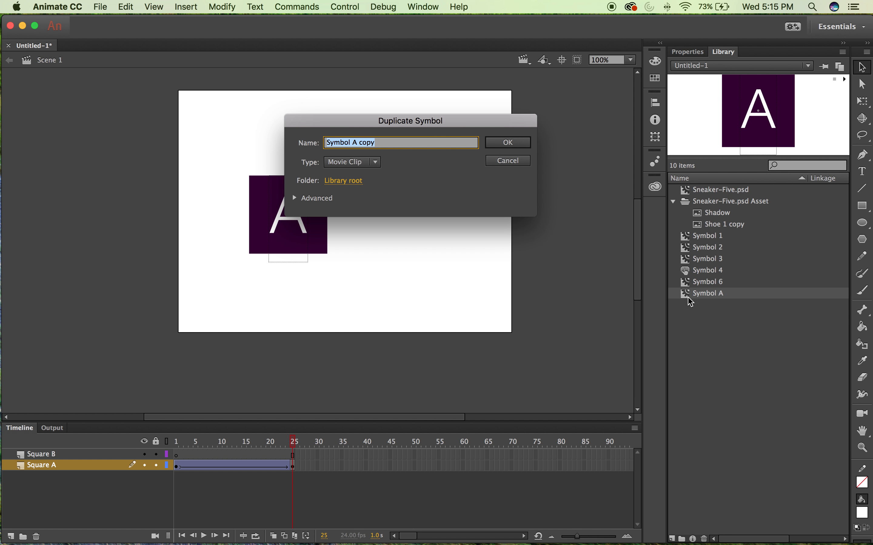
{"action": "left_click_drag", "start_coordinate": [394, 142], "coordinate": [358, 144]}
{"action": "type", "text": "B"}
{"action": "left_click", "coordinate": [512, 142]}
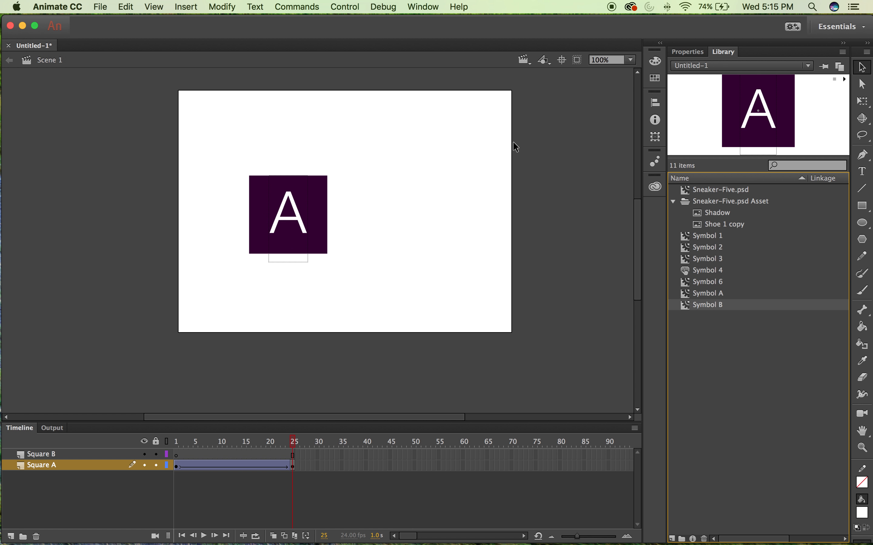
{"action": "left_click_drag", "start_coordinate": [714, 309], "coordinate": [415, 226]}
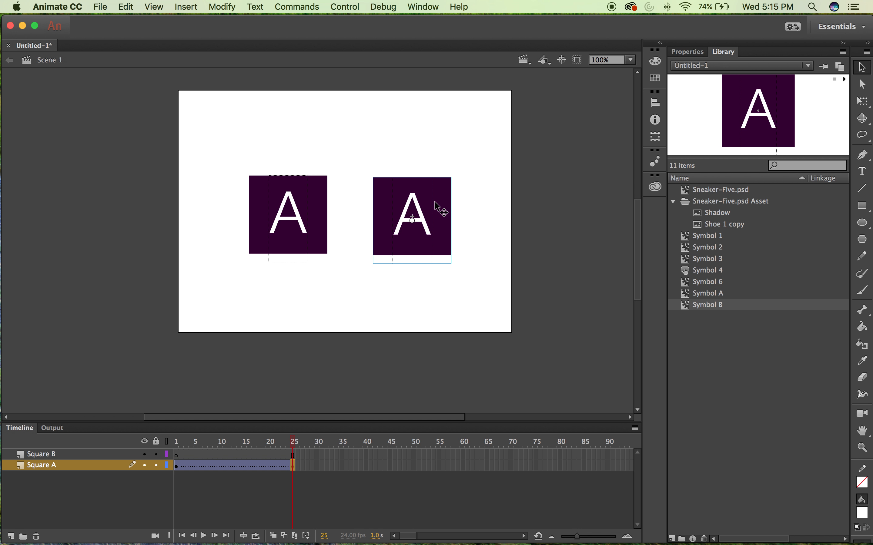
{"action": "left_click", "coordinate": [267, 465]}
{"action": "left_click_drag", "start_coordinate": [268, 447], "coordinate": [303, 444]}
{"action": "key", "text": "Return"}
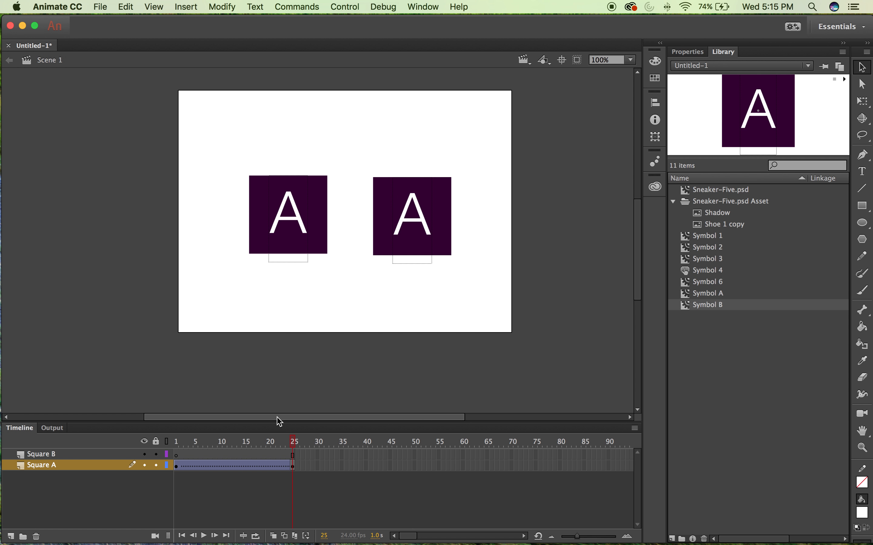
{"action": "key", "text": "super+z"}
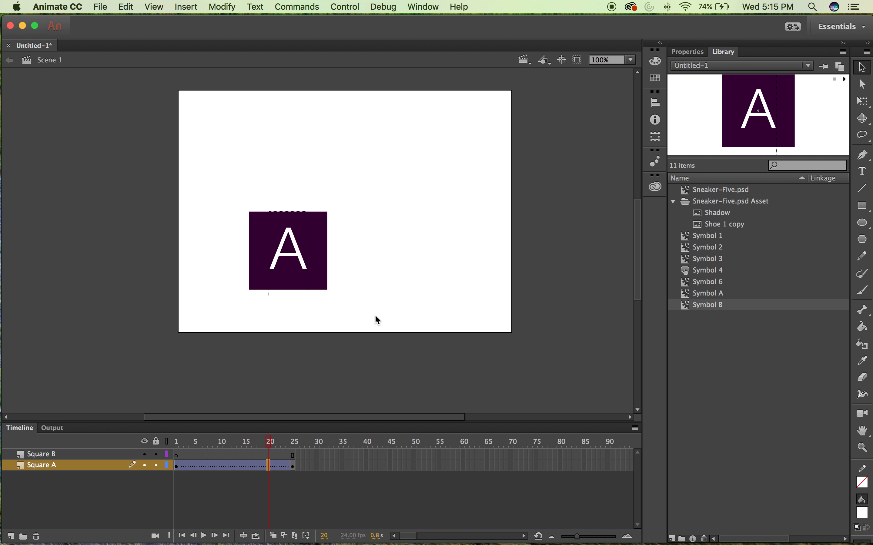
{"action": "key", "text": "super+z"}
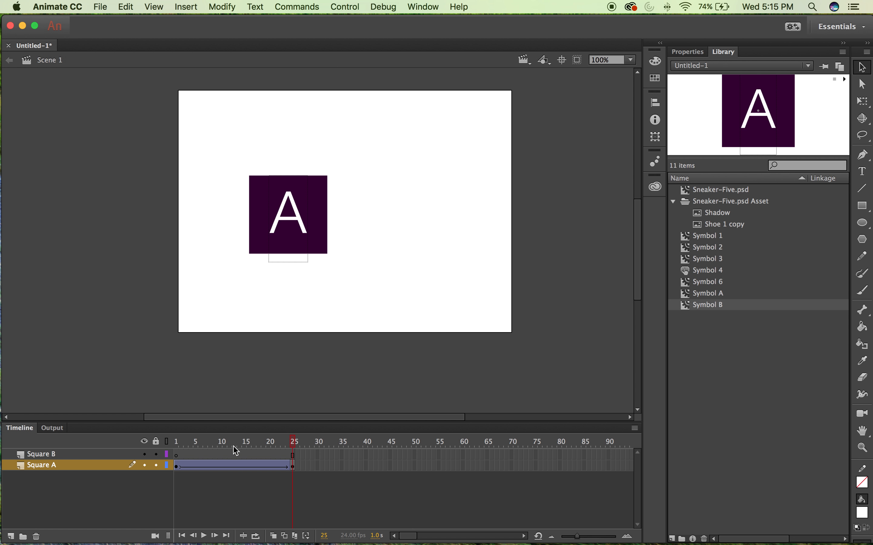
Place an instance of Symbol B near the middle of the stage at frame 1 of the Square B layer.
{"action": "left_click", "coordinate": [179, 455]}
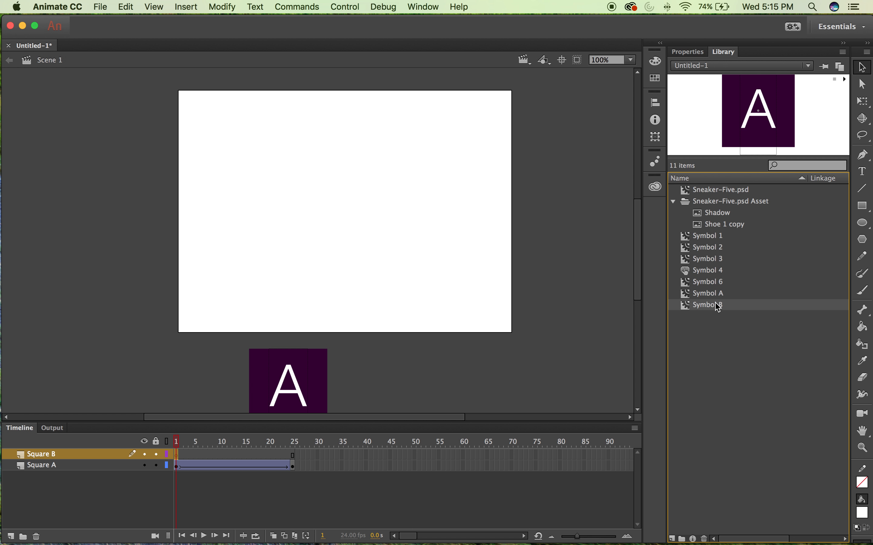
{"action": "left_click_drag", "start_coordinate": [719, 307], "coordinate": [373, 203]}
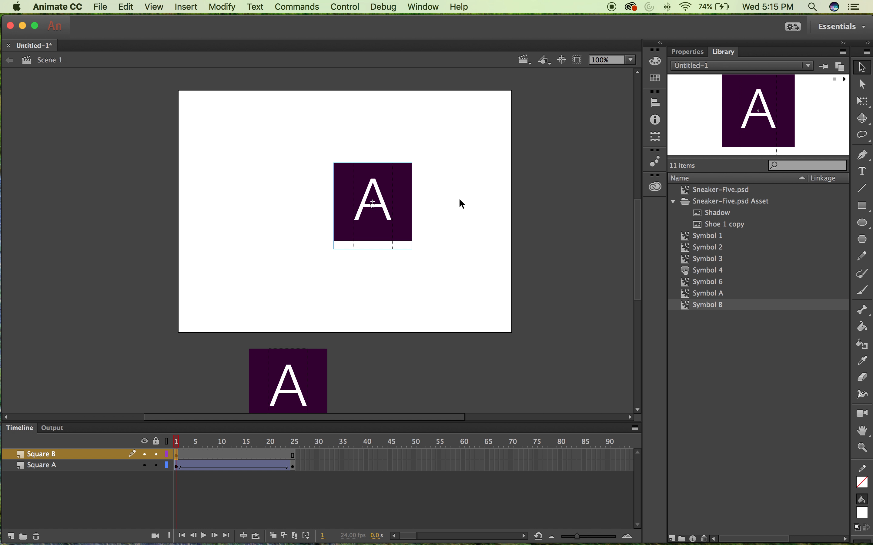
{"action": "double_click", "coordinate": [376, 169]}
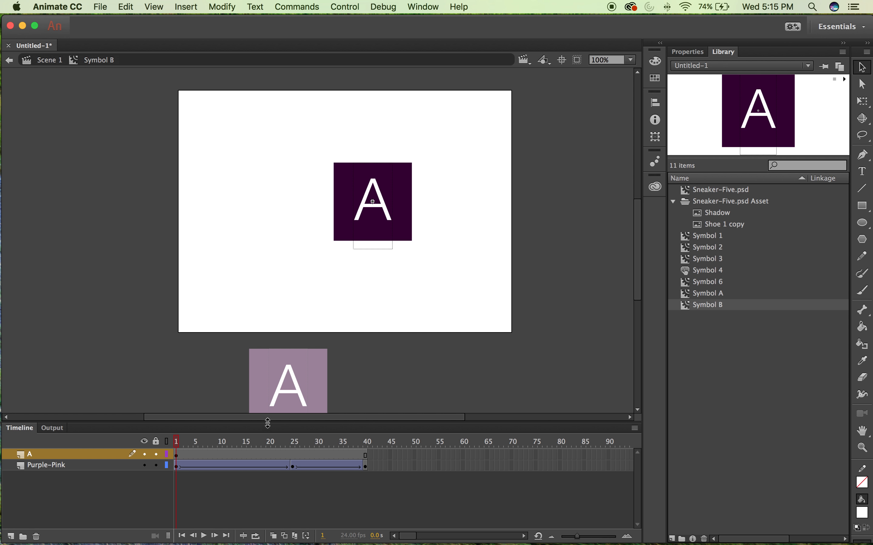
{"action": "left_click", "coordinate": [7, 61]}
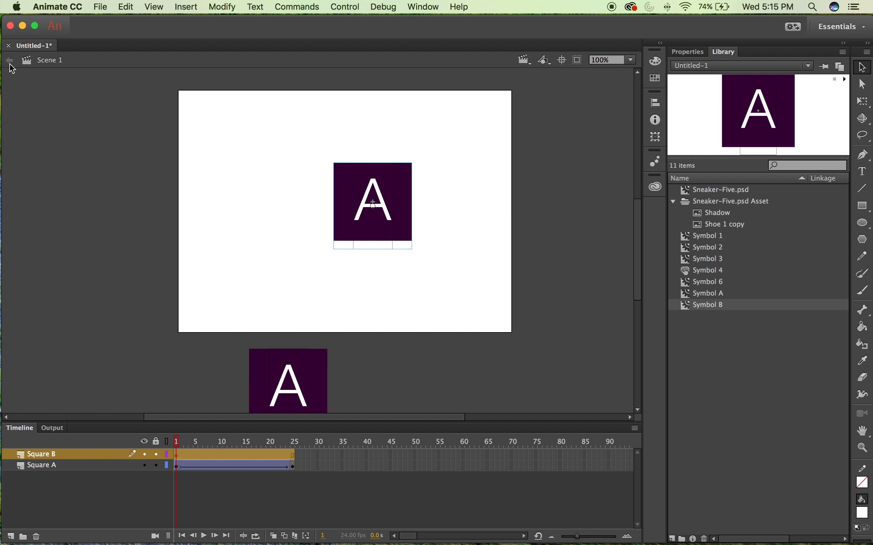
Inside Symbol B, rename the A layer to B and change the letter on the square to B.
{"action": "double_click", "coordinate": [407, 190]}
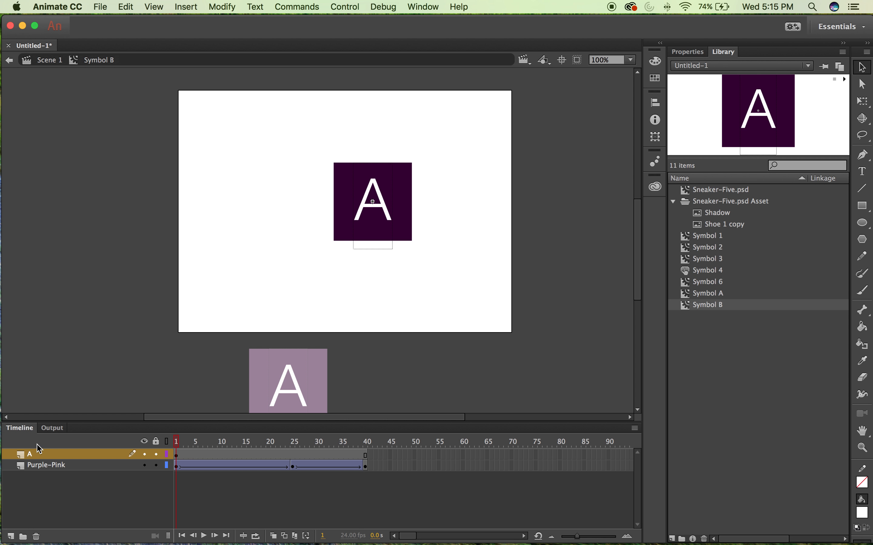
{"action": "double_click", "coordinate": [39, 455]}
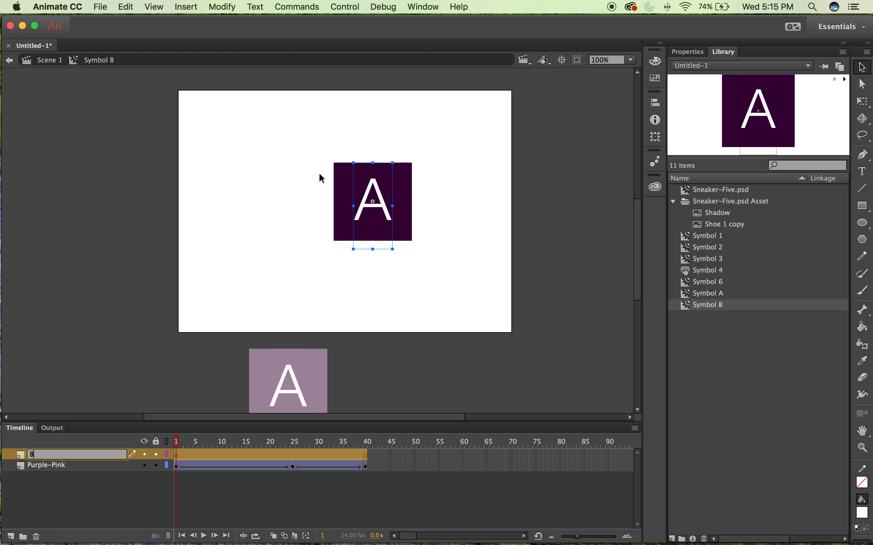
{"action": "left_click", "coordinate": [444, 191]}
{"action": "double_click", "coordinate": [378, 195]}
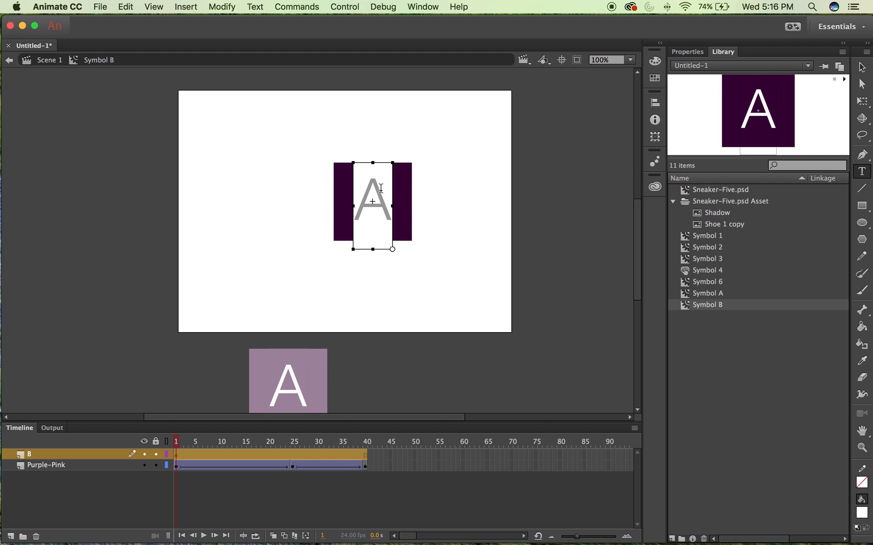
{"action": "left_click_drag", "start_coordinate": [378, 195], "coordinate": [359, 190]}
{"action": "type", "text": "B"}
{"action": "key", "text": "Escape"}
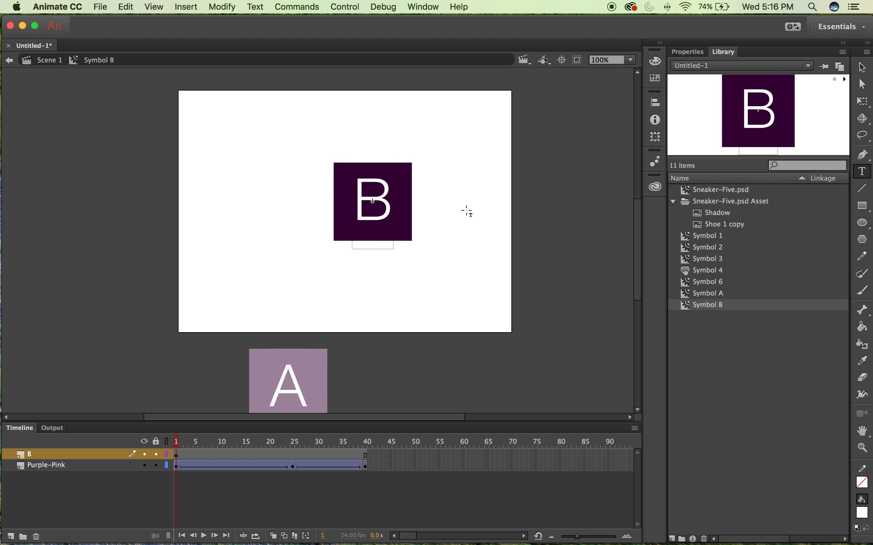
Back in Scene 1, lock the Square A layer and move the B square below the stage beside the A square at frame 1.
{"action": "left_click", "coordinate": [10, 61]}
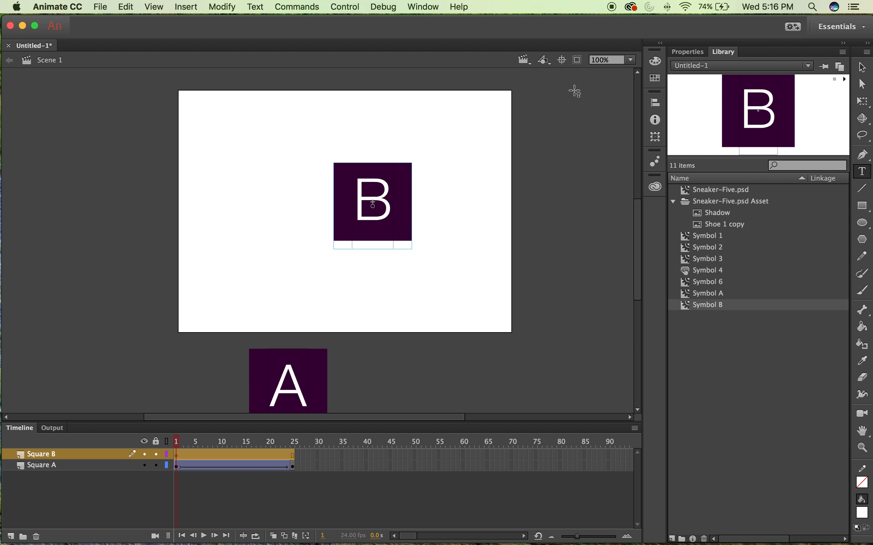
{"action": "left_click", "coordinate": [862, 67]}
{"action": "left_click", "coordinate": [461, 230]}
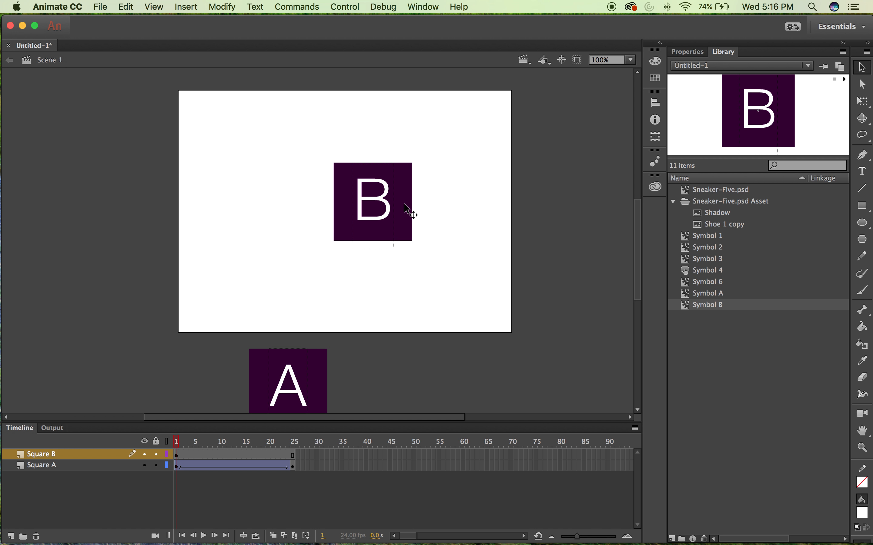
{"action": "left_click", "coordinate": [406, 209]}
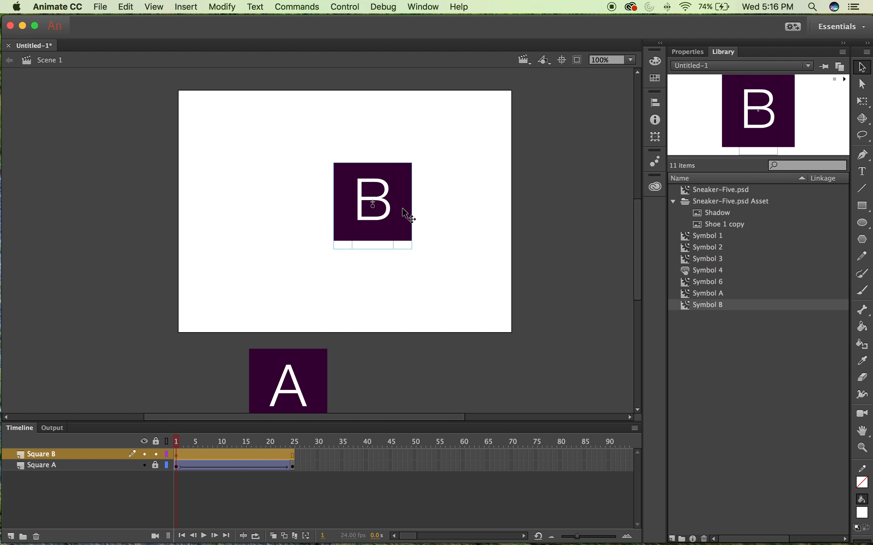
{"action": "left_click_drag", "start_coordinate": [403, 215], "coordinate": [404, 390]}
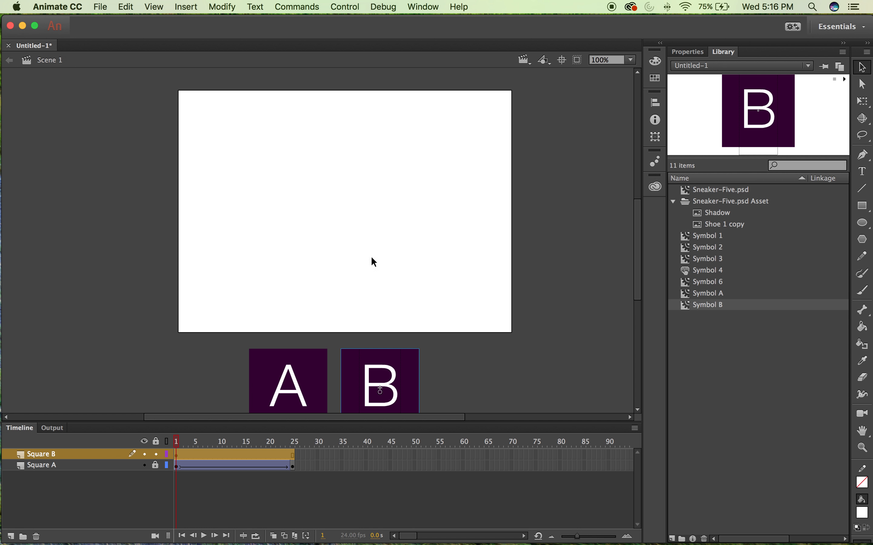
Insert a keyframe at frame 25 of the Square B layer and move the B square up onto the stage, level with the A square.
{"action": "left_click", "coordinate": [294, 451]}
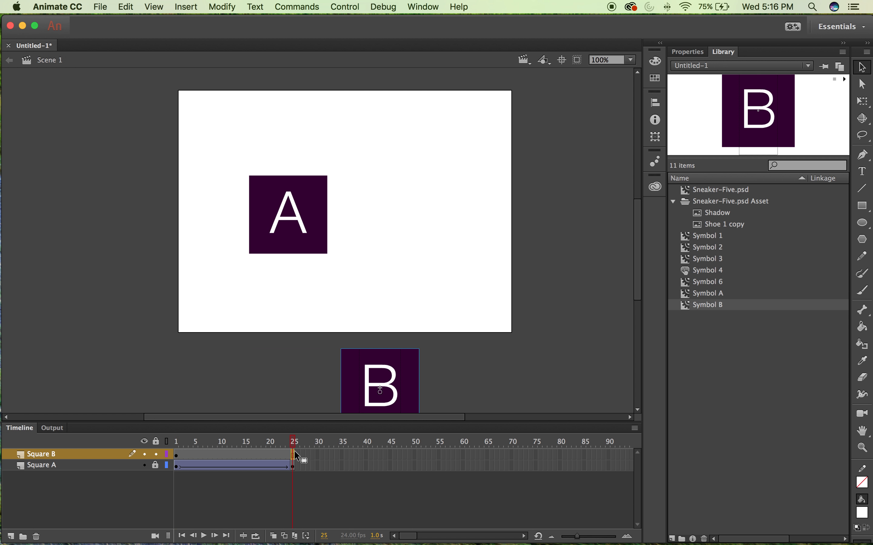
{"action": "left_click", "coordinate": [376, 375]}
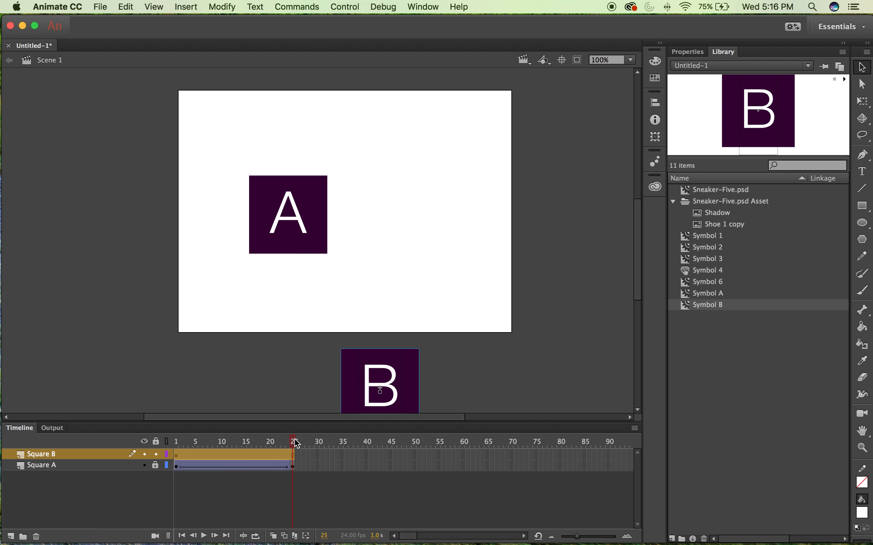
{"action": "left_click", "coordinate": [294, 454]}
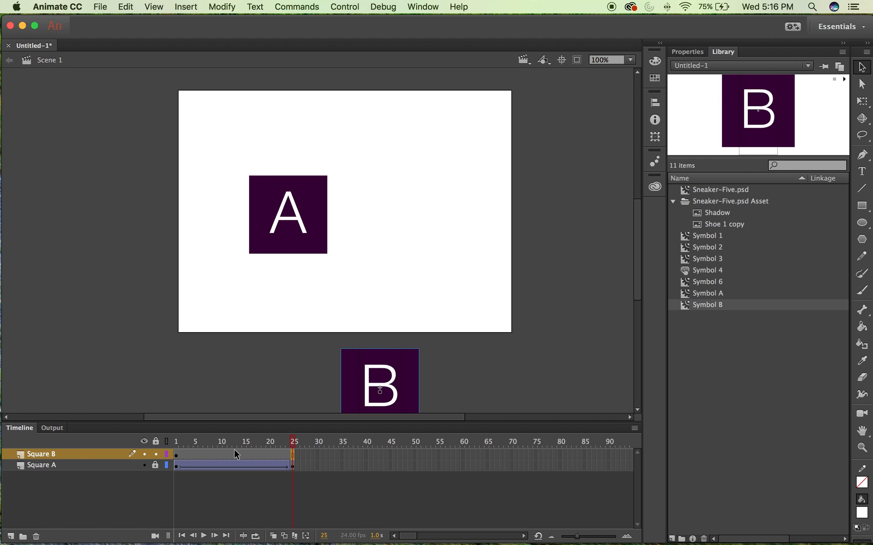
{"action": "right_click", "coordinate": [292, 453]}
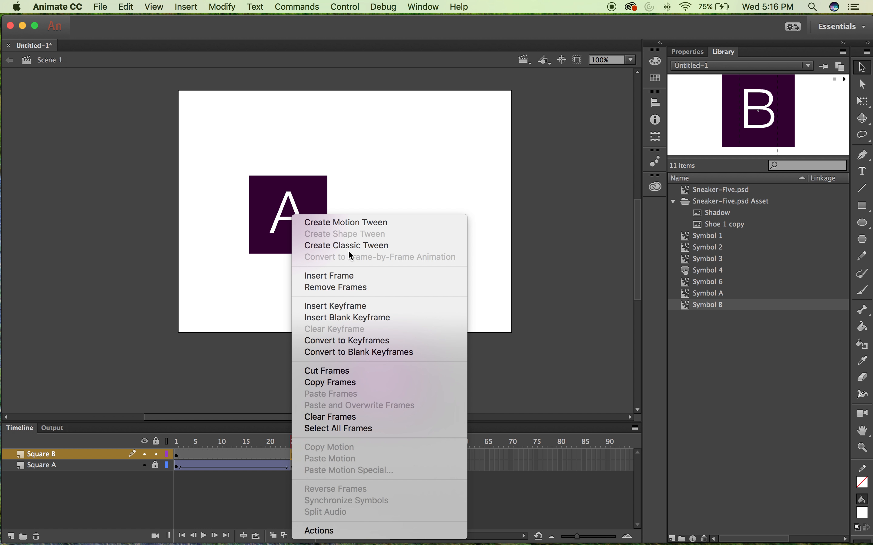
{"action": "left_click", "coordinate": [349, 307]}
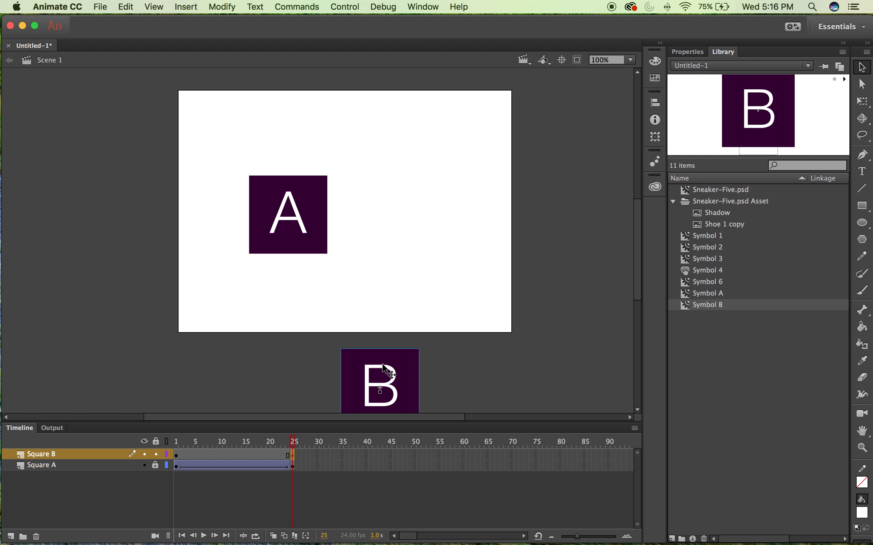
{"action": "left_click_drag", "start_coordinate": [392, 376], "coordinate": [415, 203]}
Create a classic tween between the two Square B keyframes and play back the timeline.
{"action": "left_click", "coordinate": [253, 454]}
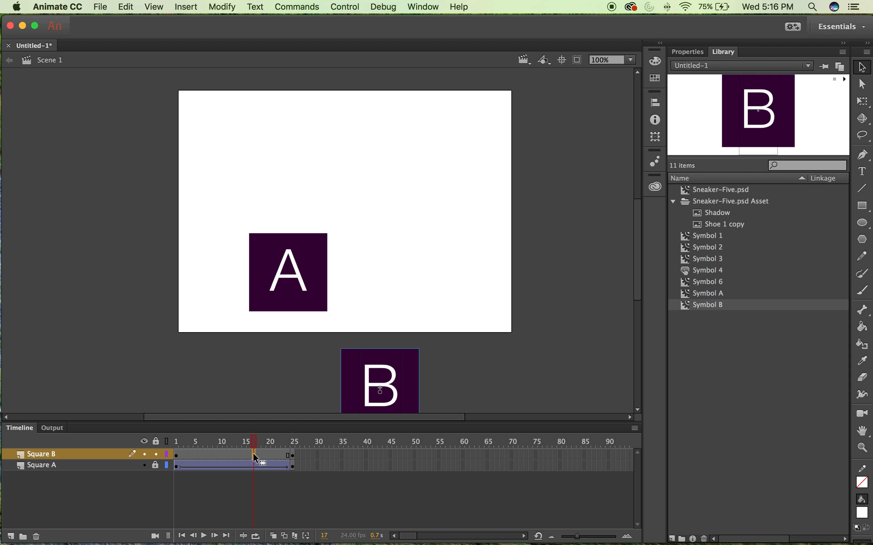
{"action": "right_click", "coordinate": [253, 454]}
{"action": "left_click", "coordinate": [319, 246]}
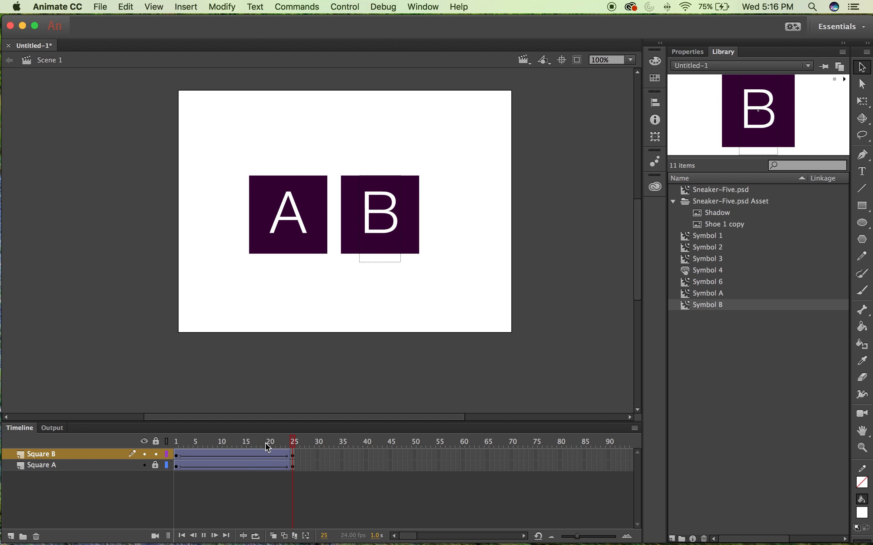
{"action": "key", "text": "Return"}
{"action": "key", "text": "Return"}
Duplicate Symbol B in the library as a movie clip named Symbol C.
{"action": "left_click", "coordinate": [738, 310]}
{"action": "left_click", "coordinate": [732, 354]}
{"action": "left_click", "coordinate": [727, 311]}
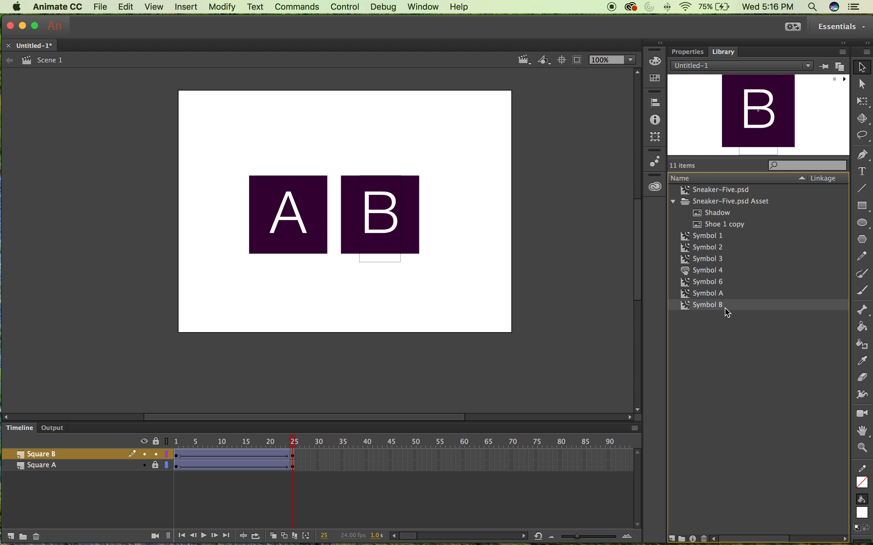
{"action": "right_click", "coordinate": [730, 312]}
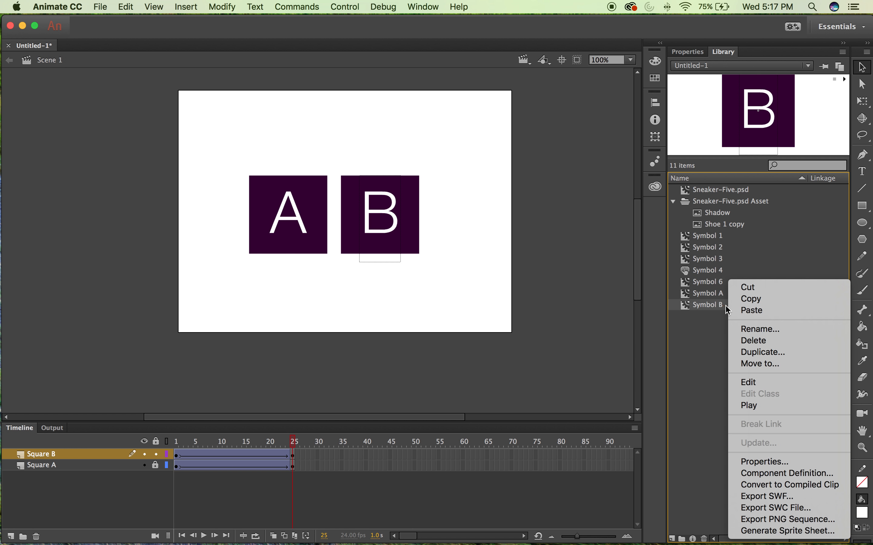
{"action": "left_click", "coordinate": [769, 353]}
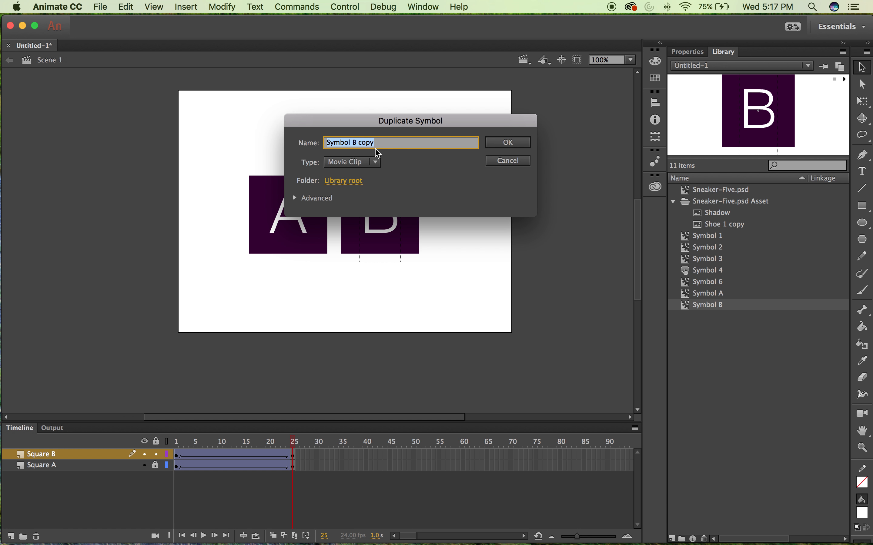
{"action": "left_click", "coordinate": [384, 144]}
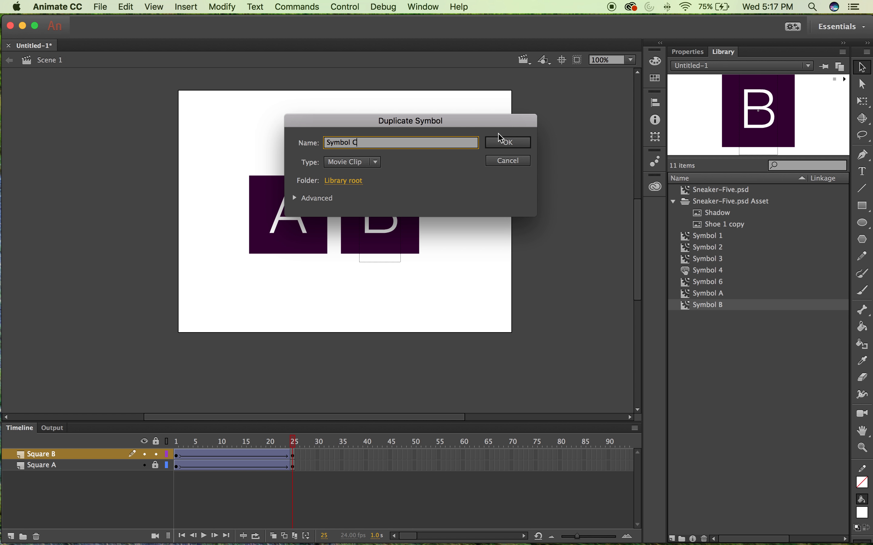
{"action": "left_click", "coordinate": [507, 145]}
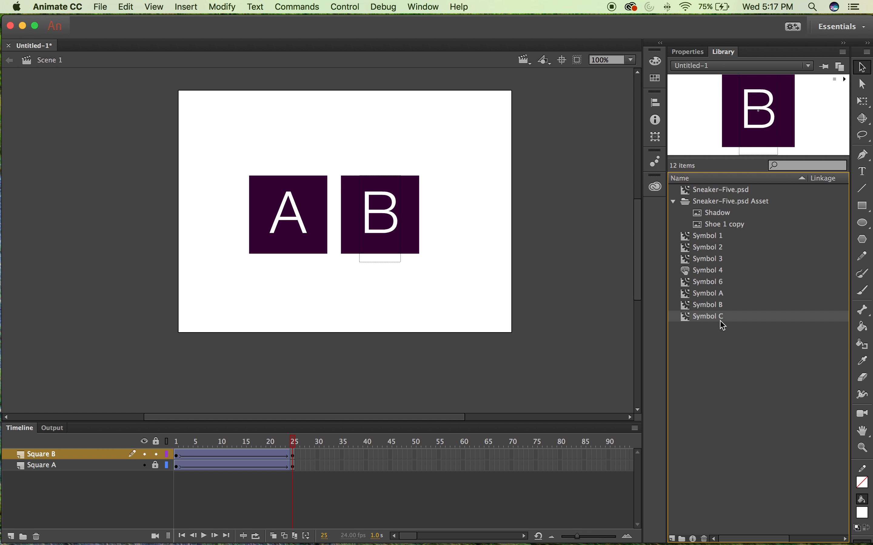
Add a layer named Square C above Square B and place an instance of Symbol C near the stage's right edge at frame 1.
{"action": "left_click", "coordinate": [67, 451]}
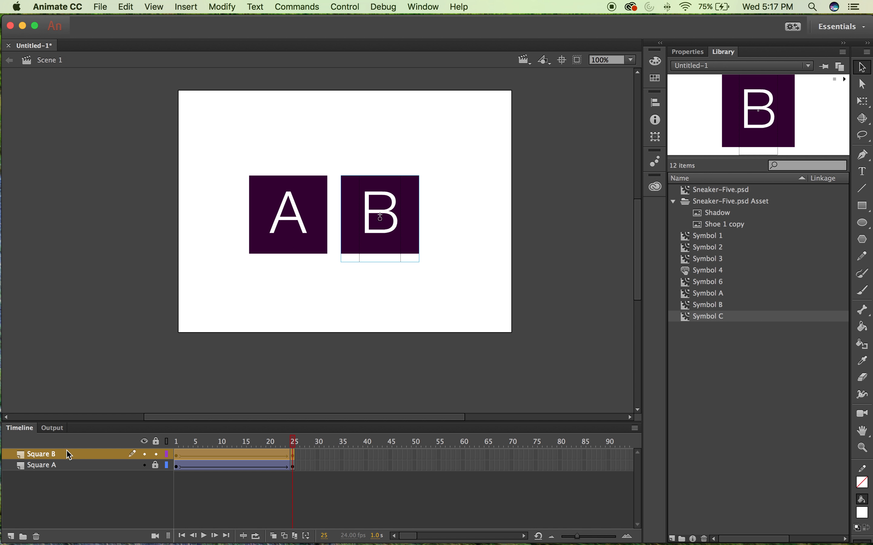
{"action": "left_click", "coordinate": [11, 537]}
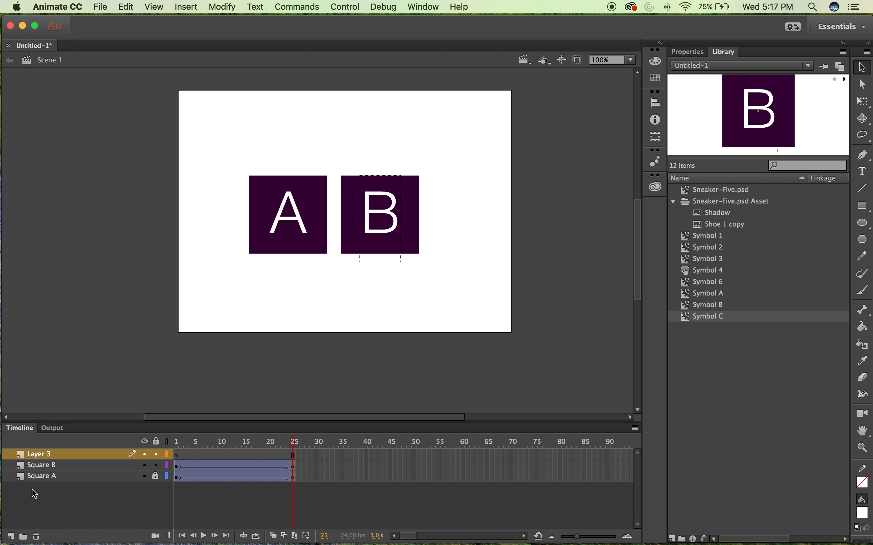
{"action": "double_click", "coordinate": [46, 454]}
{"action": "type", "text": "Sq"}
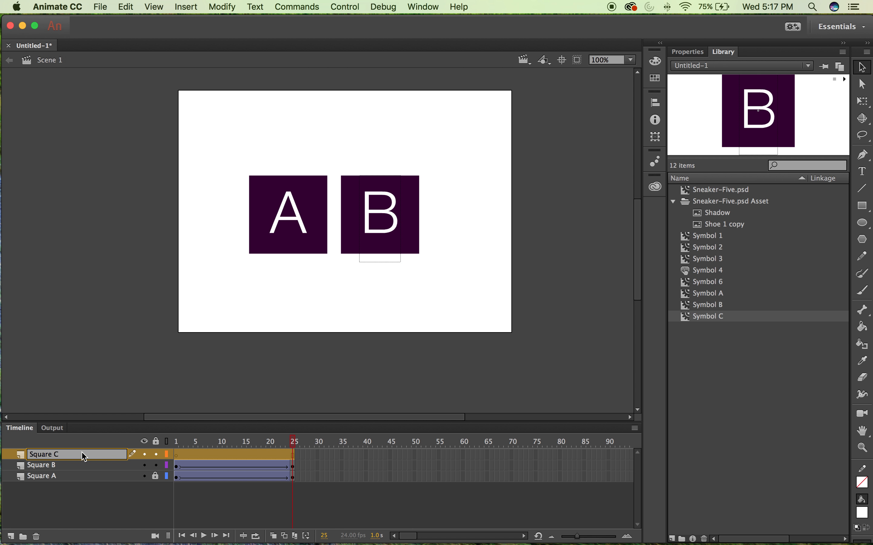
{"action": "type", "text": "uare C"}
{"action": "key", "text": "Return"}
{"action": "left_click", "coordinate": [177, 453]}
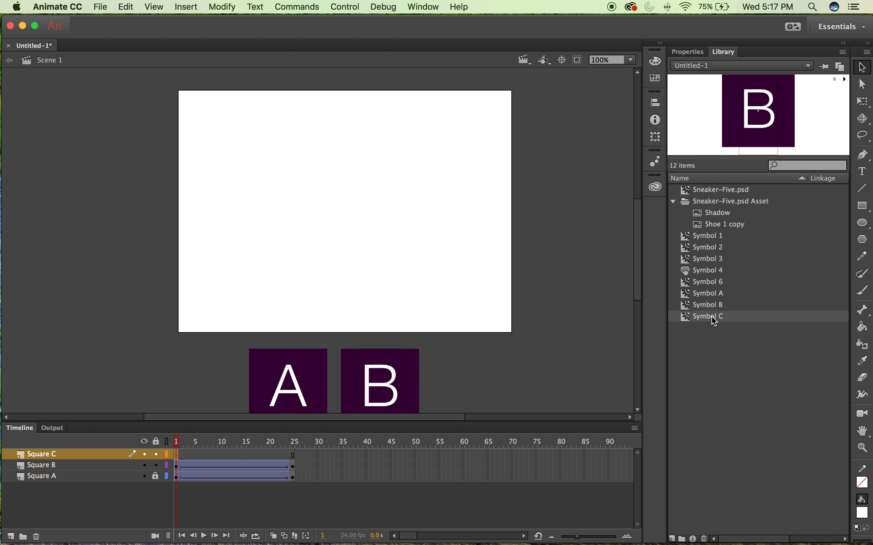
{"action": "left_click_drag", "start_coordinate": [716, 321], "coordinate": [478, 209]}
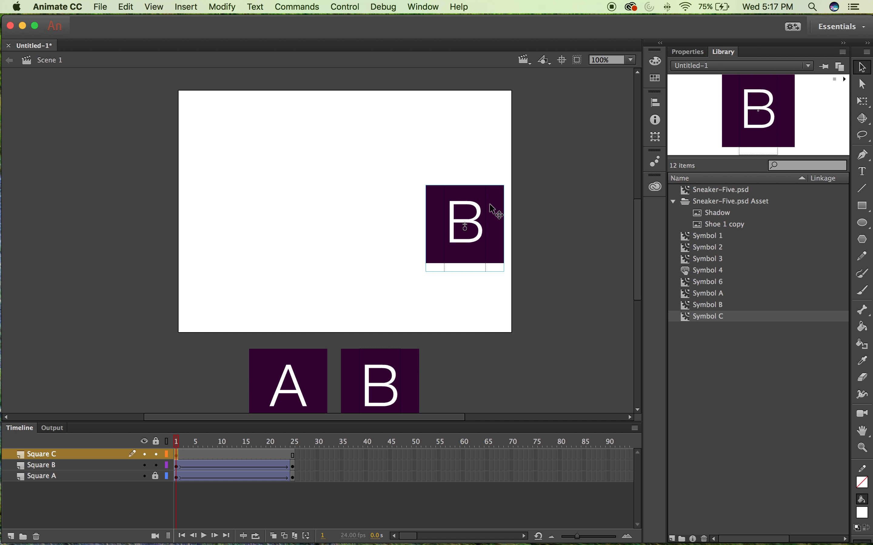
Inside Symbol C, change the letter on the square to C and open the B layer's name for editing.
{"action": "double_click", "coordinate": [493, 211]}
{"action": "double_click", "coordinate": [478, 214]}
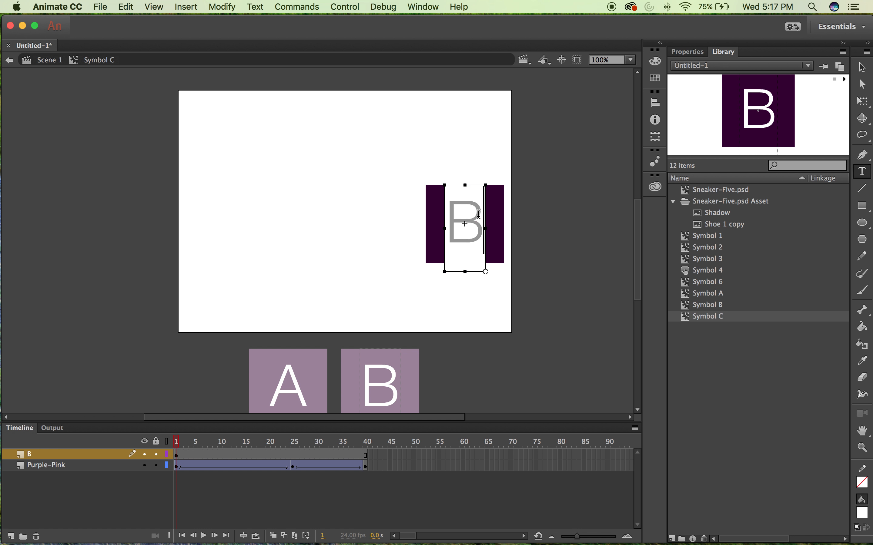
{"action": "double_click", "coordinate": [454, 214]}
{"action": "type", "text": "C"}
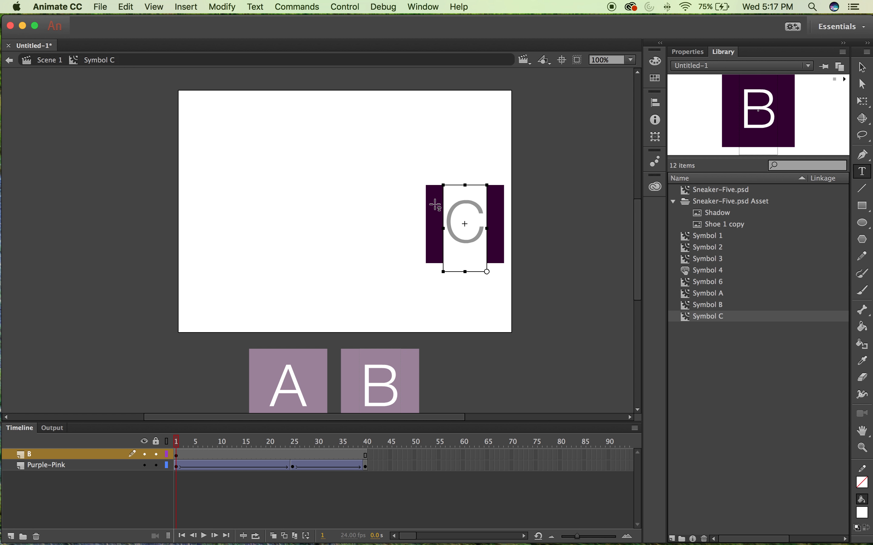
{"action": "left_click", "coordinate": [32, 455]}
{"action": "double_click", "coordinate": [34, 457]}
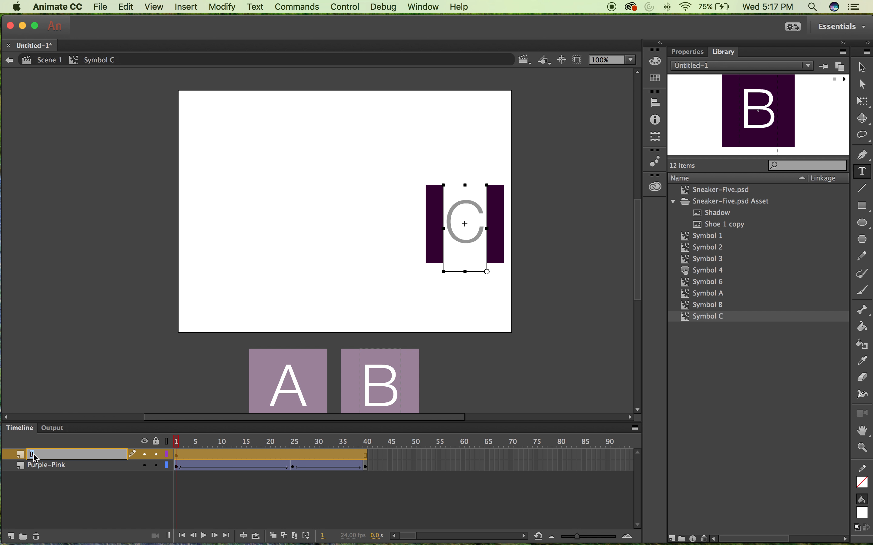
Return to Scene 1 and move the C square below the stage, in line with the A and B squares.
{"action": "left_click", "coordinate": [48, 60]}
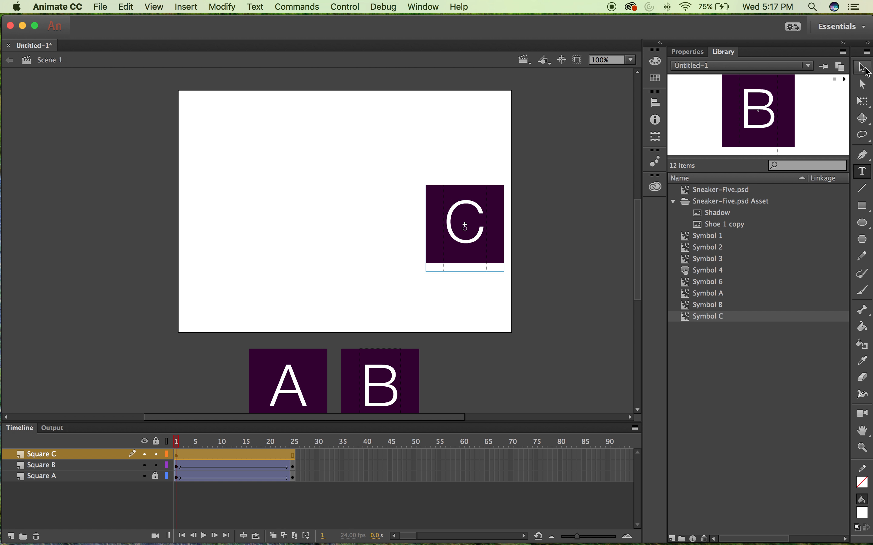
{"action": "left_click", "coordinate": [865, 69]}
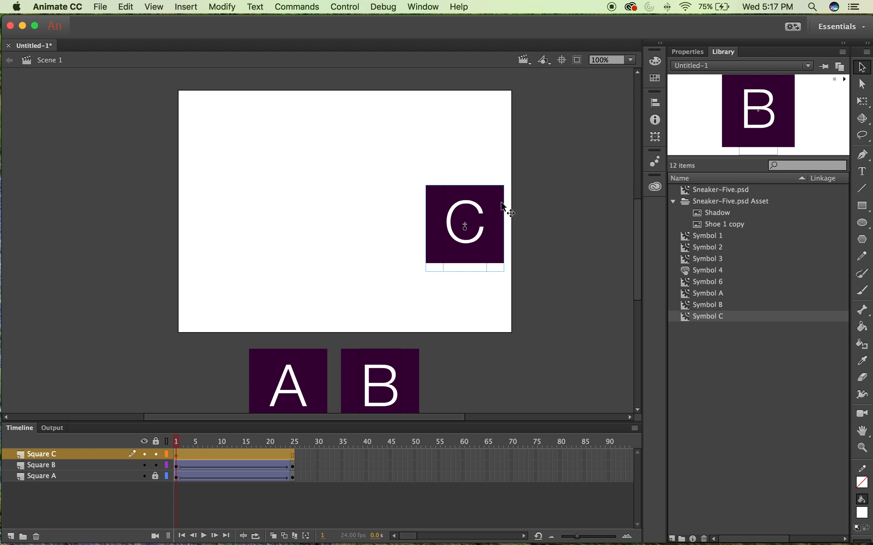
{"action": "left_click_drag", "start_coordinate": [503, 207], "coordinate": [499, 355]}
Insert a keyframe at frame 25 of the Square C layer and move the C square up onto the stage, level with A and B.
{"action": "left_click", "coordinate": [291, 455]}
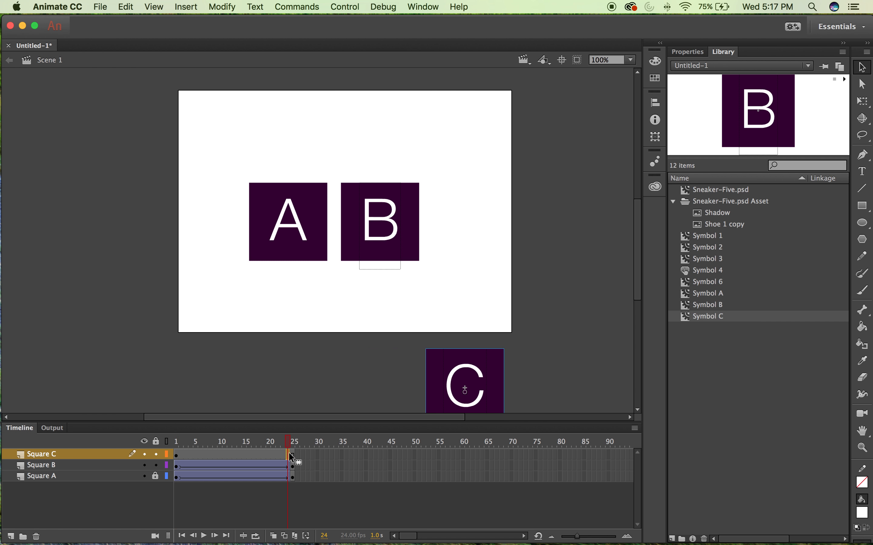
{"action": "right_click", "coordinate": [294, 458]}
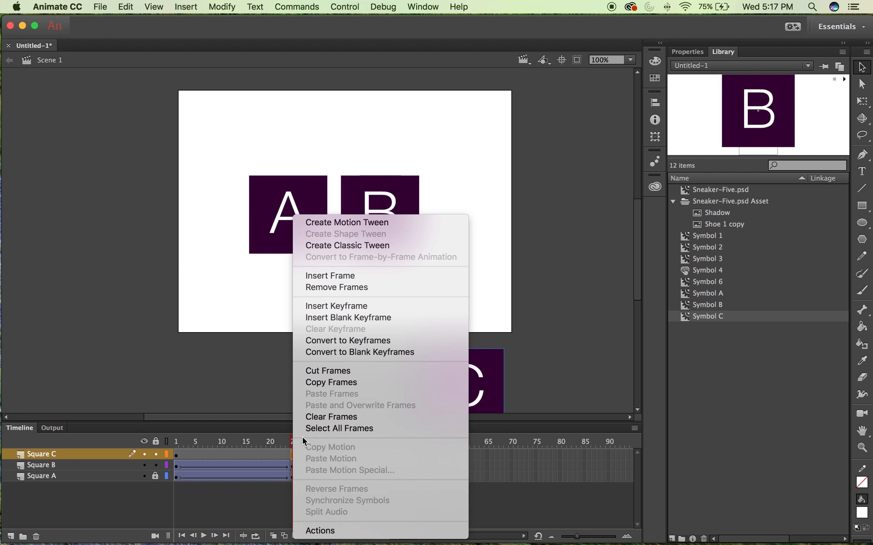
{"action": "left_click", "coordinate": [364, 305]}
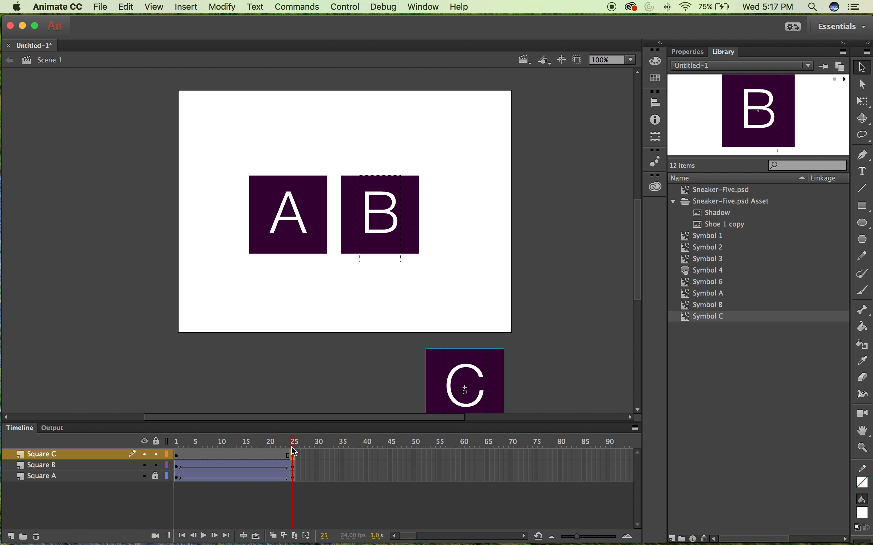
{"action": "left_click_drag", "start_coordinate": [499, 382], "coordinate": [500, 201]}
{"action": "key", "text": "super+z"}
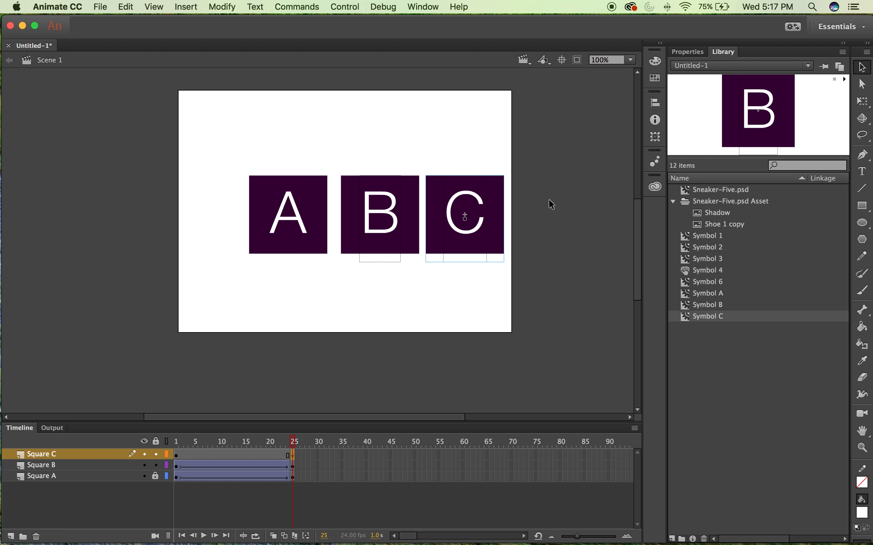
{"action": "left_click", "coordinate": [554, 199]}
Create a classic tween between the two Square C keyframes and preview the animation.
{"action": "left_click", "coordinate": [249, 454]}
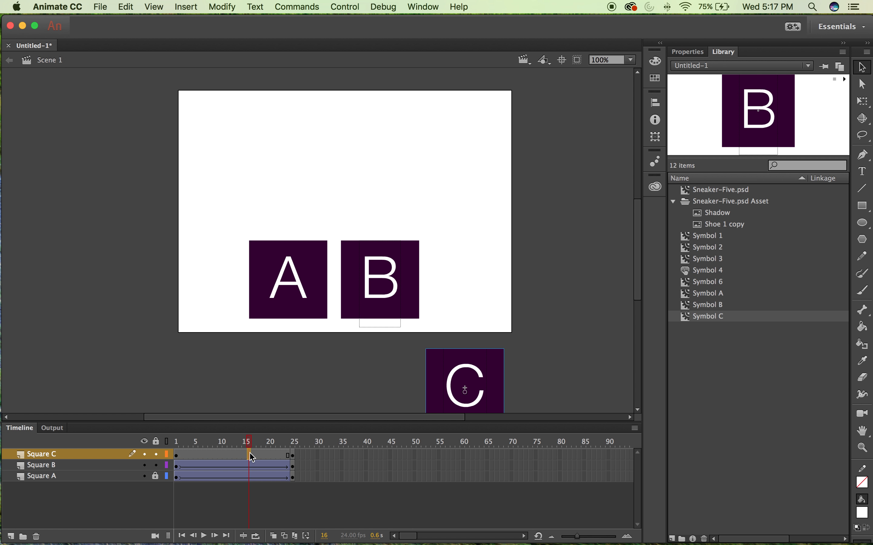
{"action": "right_click", "coordinate": [250, 453]}
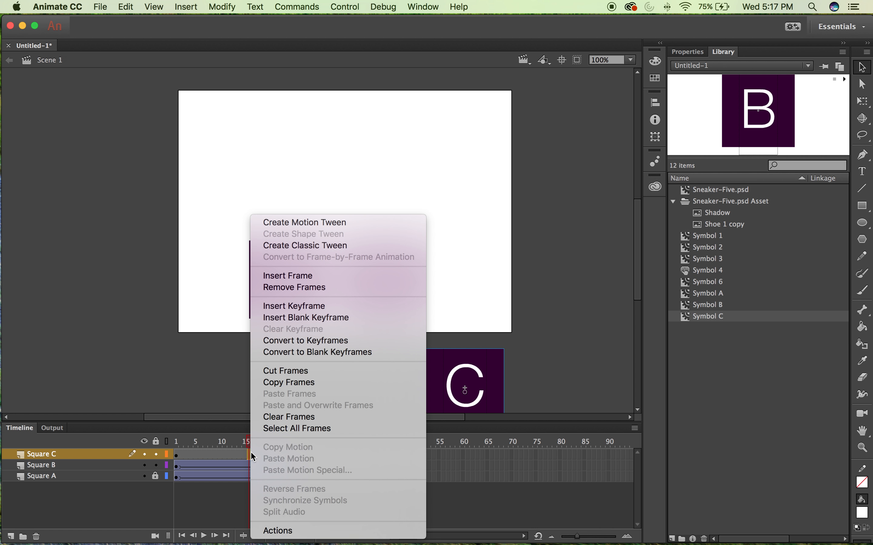
{"action": "left_click", "coordinate": [335, 245]}
{"action": "key", "text": "Return"}
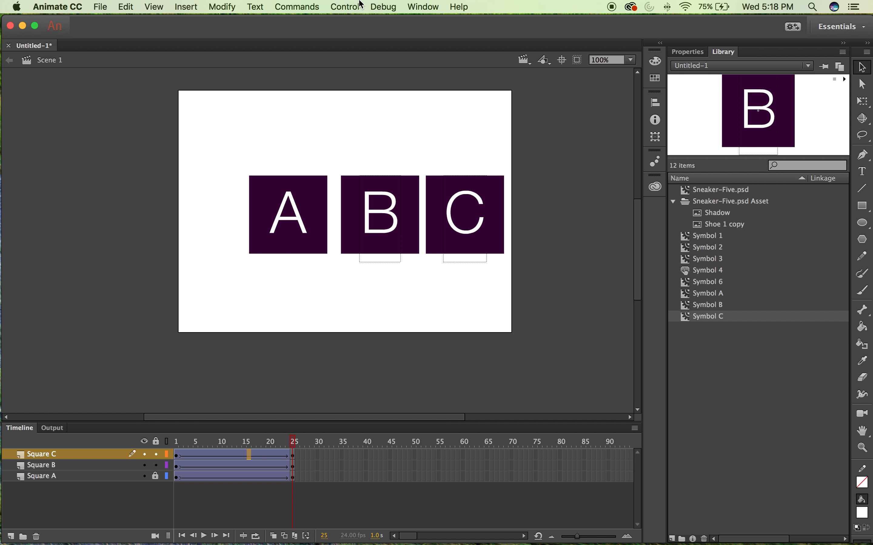
Shift the whole Square C tween along the timeline so it runs from frame 25 to frame 49.
{"action": "left_click", "coordinate": [177, 455]}
{"action": "left_click", "coordinate": [295, 456]}
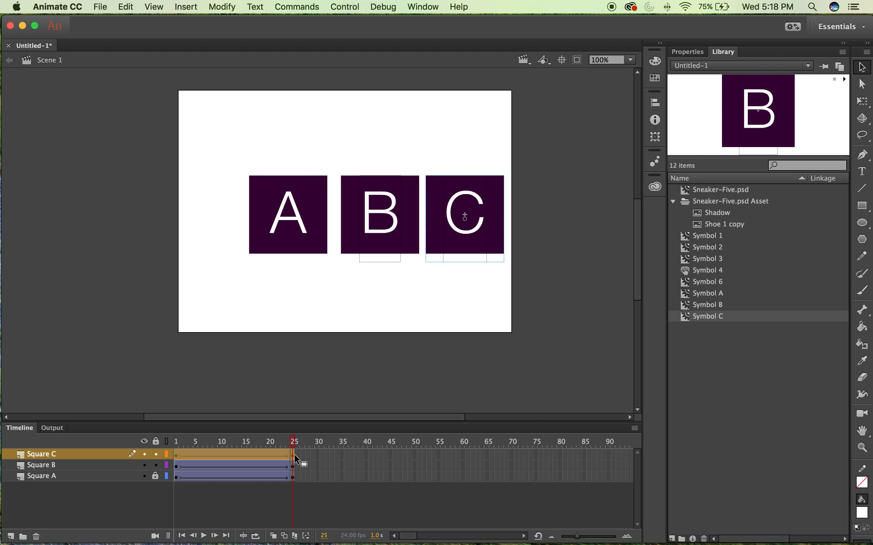
{"action": "left_click_drag", "start_coordinate": [292, 457], "coordinate": [408, 455]}
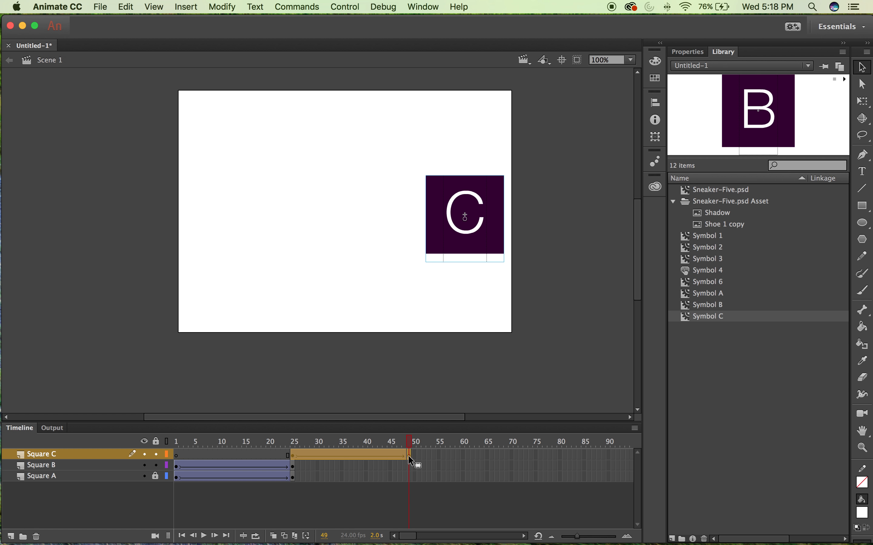
Shift the Square B tween along the timeline so it runs from frame 15 to frame 39, and preview the staggered animation.
{"action": "left_click", "coordinate": [177, 468]}
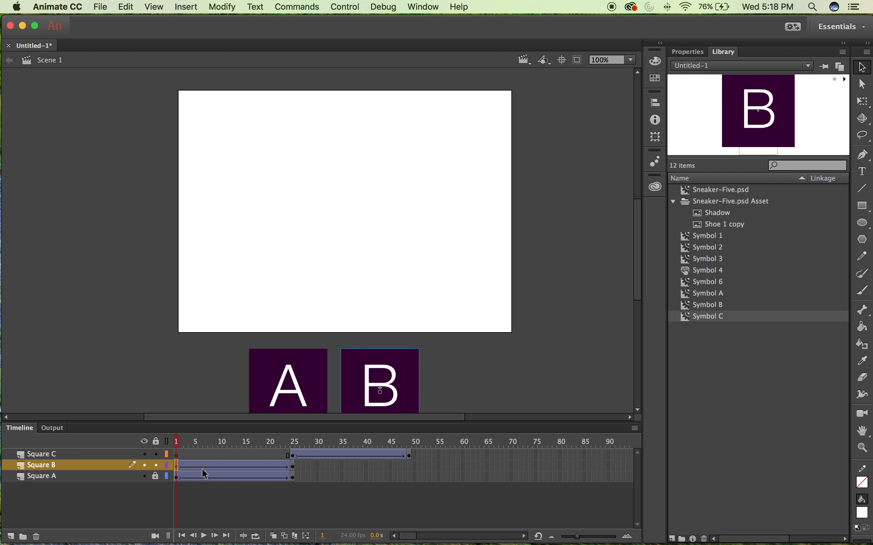
{"action": "left_click", "coordinate": [295, 469]}
{"action": "left_click_drag", "start_coordinate": [293, 468], "coordinate": [361, 465]}
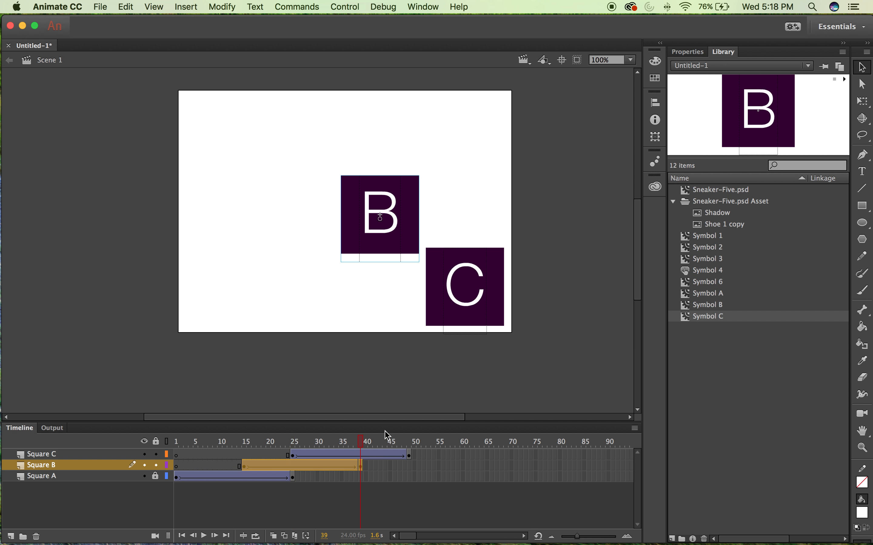
{"action": "key", "text": "Return"}
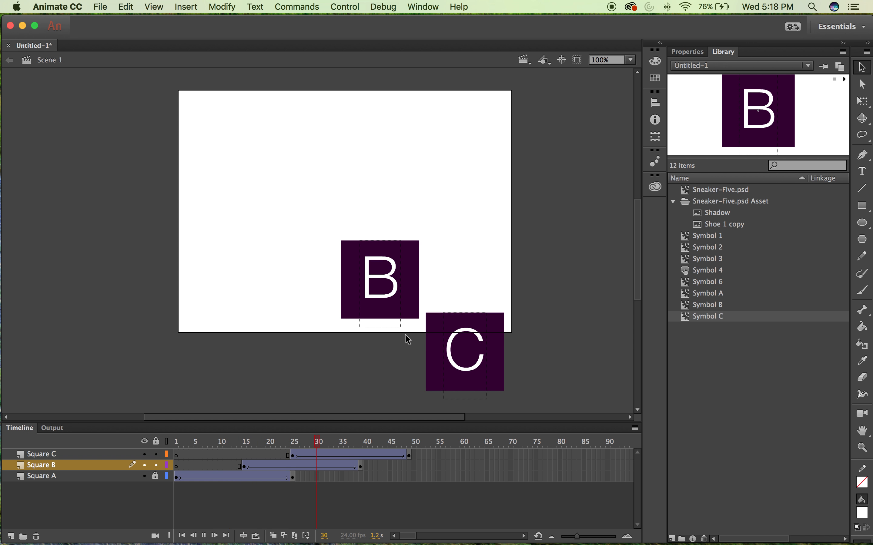
{"action": "key", "text": "Return"}
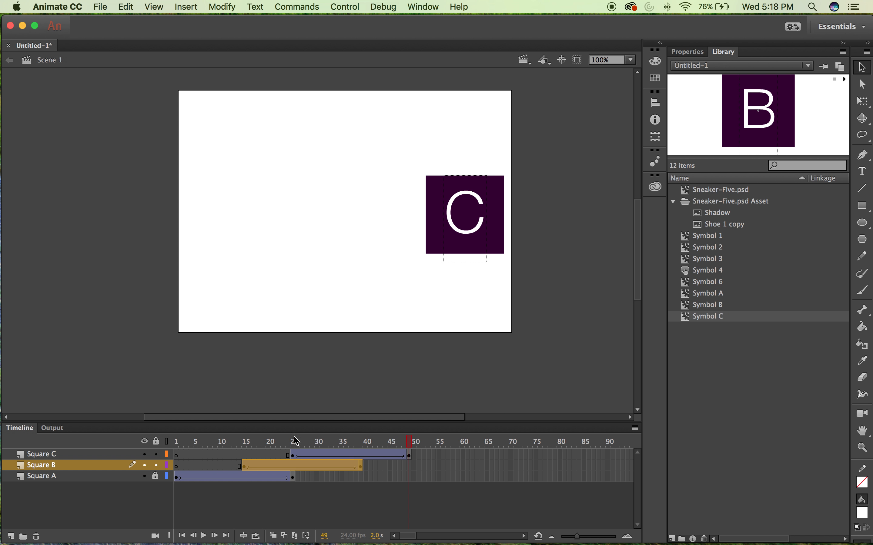
{"action": "left_click", "coordinate": [407, 436]}
{"action": "left_click_drag", "start_coordinate": [410, 440], "coordinate": [180, 454]}
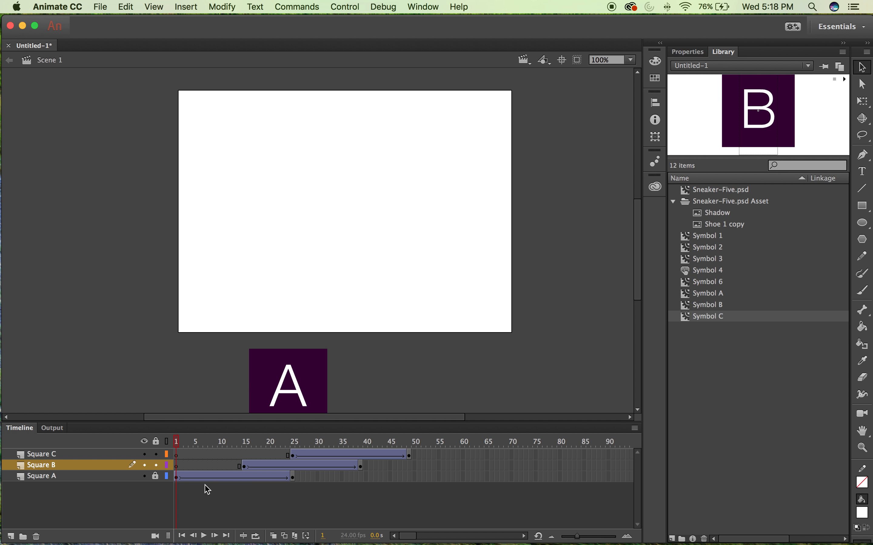
{"action": "left_click_drag", "start_coordinate": [178, 444], "coordinate": [298, 444]}
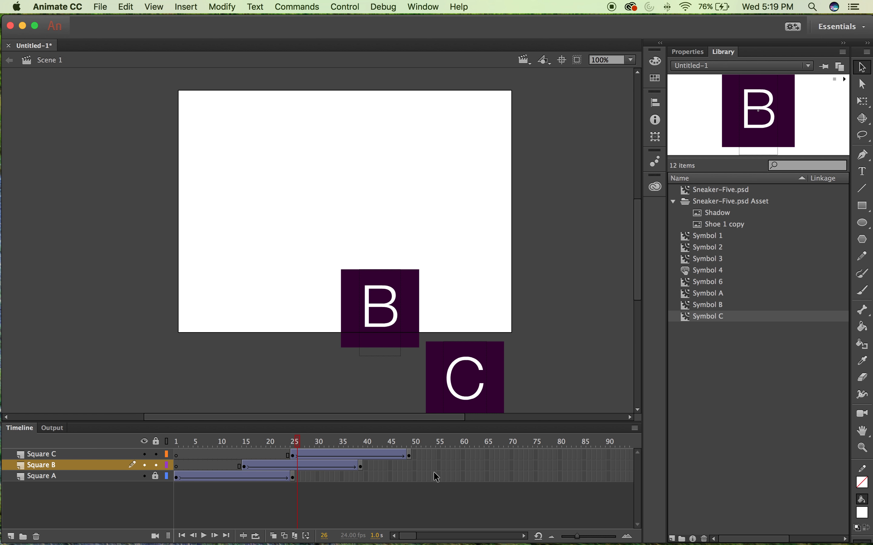
Insert frames at frame 49 on the Square A and Square B layers to extend both, and play the timeline.
{"action": "left_click", "coordinate": [410, 476]}
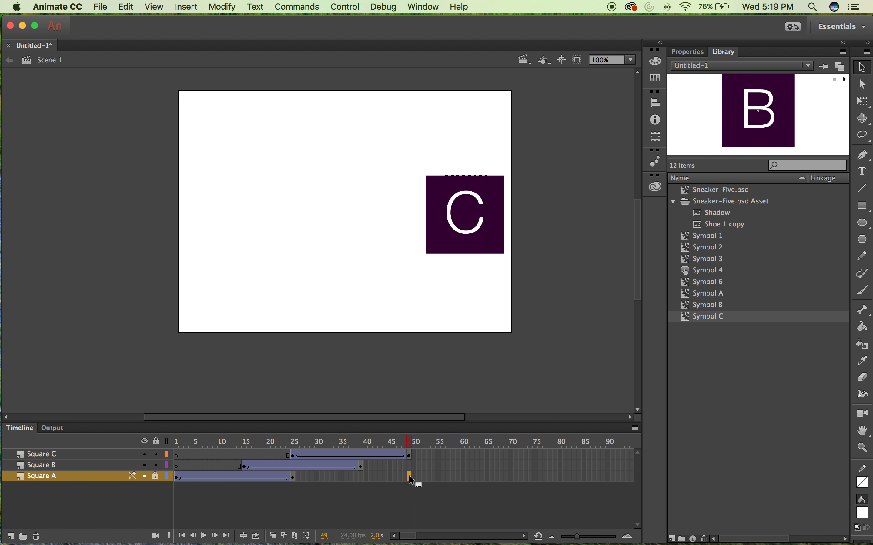
{"action": "right_click", "coordinate": [411, 479]}
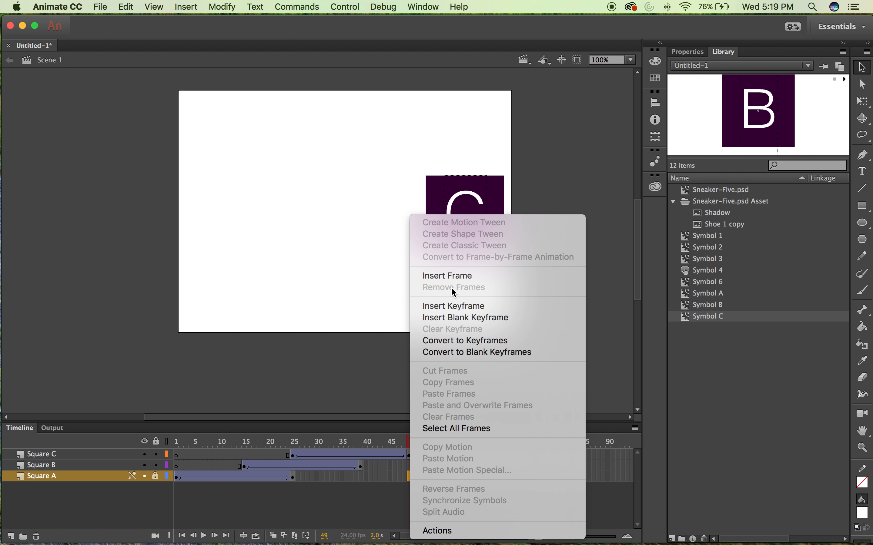
{"action": "left_click", "coordinate": [447, 276]}
{"action": "mouse_move", "coordinate": [414, 443]}
{"action": "left_mouse_down"}
{"action": "mouse_move", "coordinate": [251, 443]}
{"action": "mouse_move", "coordinate": [413, 443]}
{"action": "mouse_move", "coordinate": [277, 432]}
{"action": "mouse_move", "coordinate": [411, 431]}
{"action": "left_mouse_up"}
{"action": "left_click", "coordinate": [411, 466]}
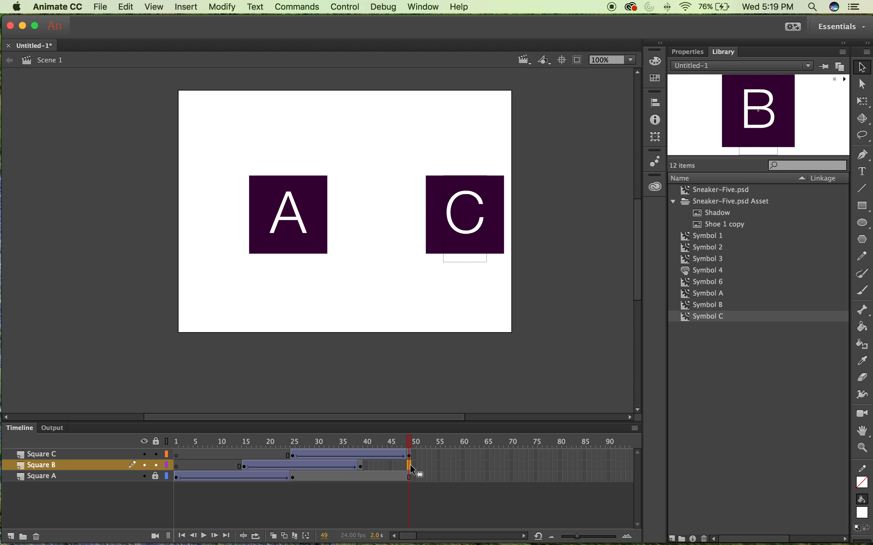
{"action": "right_click", "coordinate": [412, 469]}
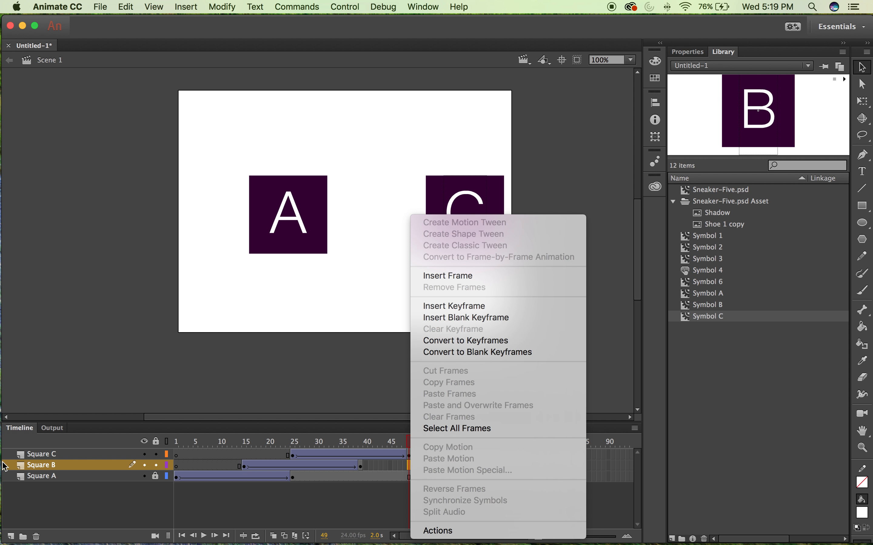
{"action": "left_click", "coordinate": [460, 276]}
{"action": "key", "text": "Return"}
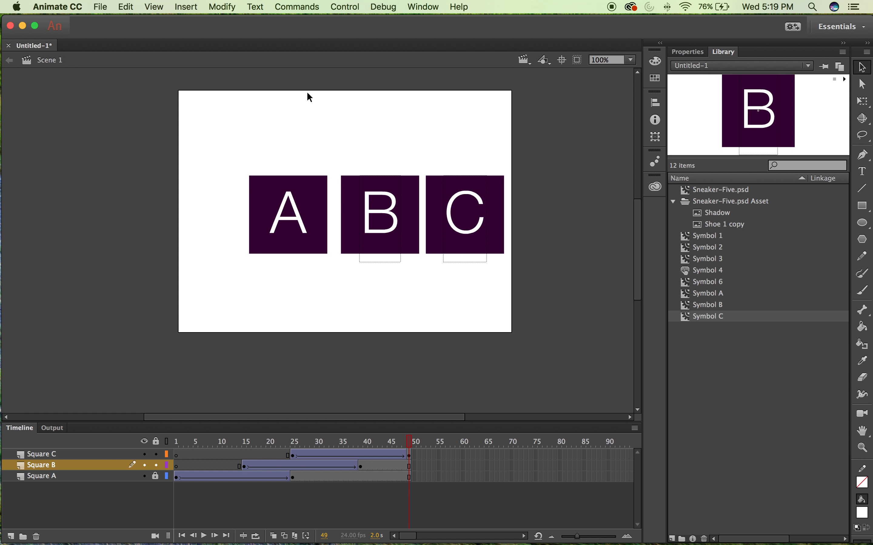
Test the movie to watch the three squares animate, and close the test window.
{"action": "left_click", "coordinate": [346, 7]}
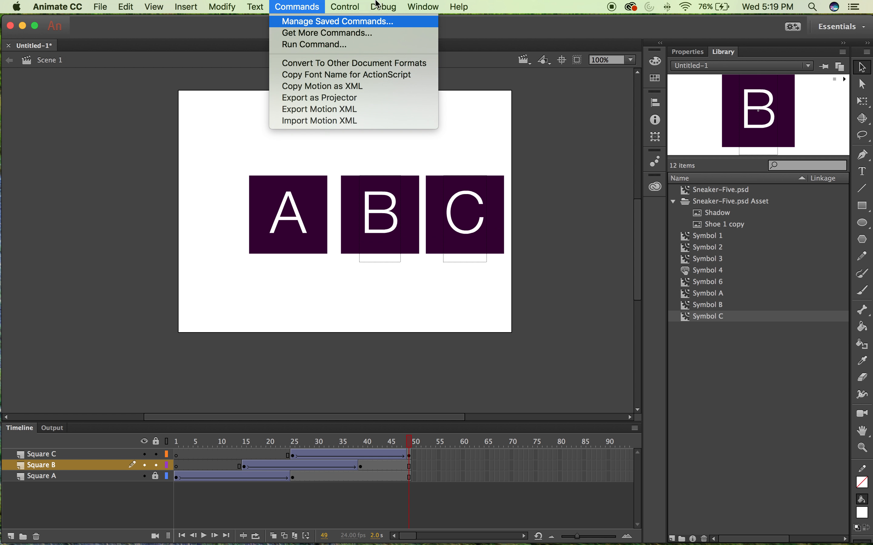
{"action": "left_click", "coordinate": [377, 94]}
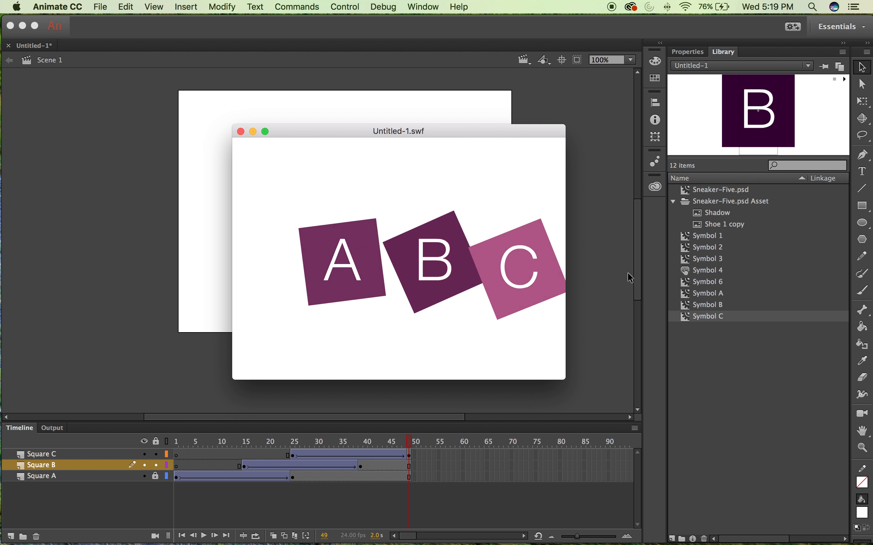
{"action": "left_click", "coordinate": [241, 132]}
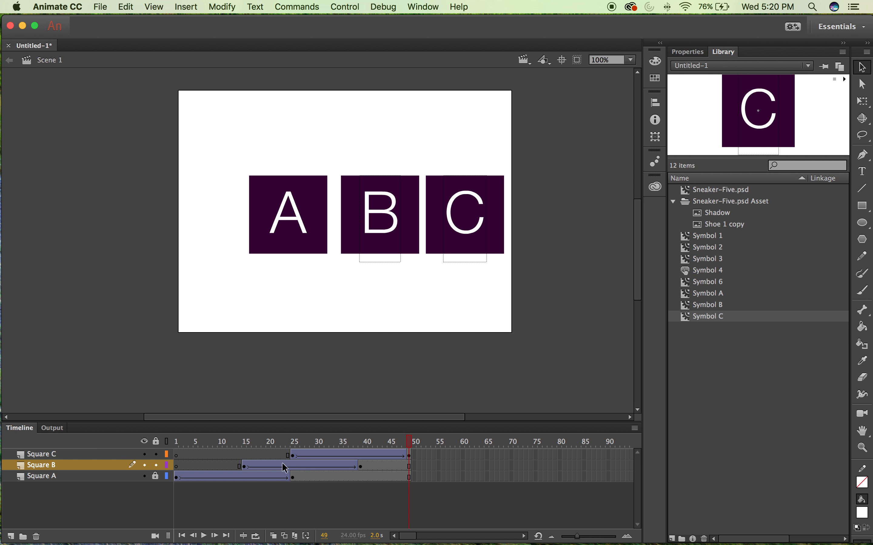
Open the Actions editor for frame 49 of the Square C layer and resize its window to clear the timeline.
{"action": "left_click", "coordinate": [410, 454]}
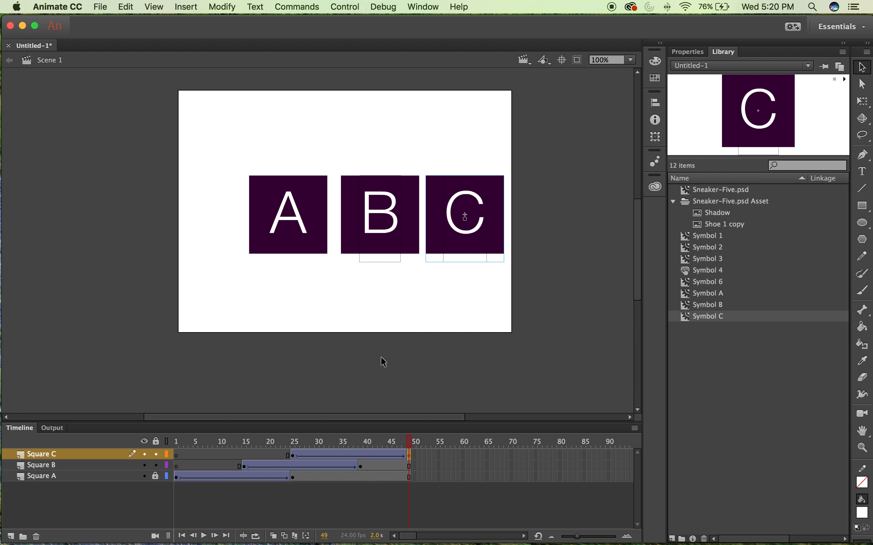
{"action": "left_click", "coordinate": [404, 442]}
{"action": "left_click_drag", "start_coordinate": [405, 443], "coordinate": [414, 442]}
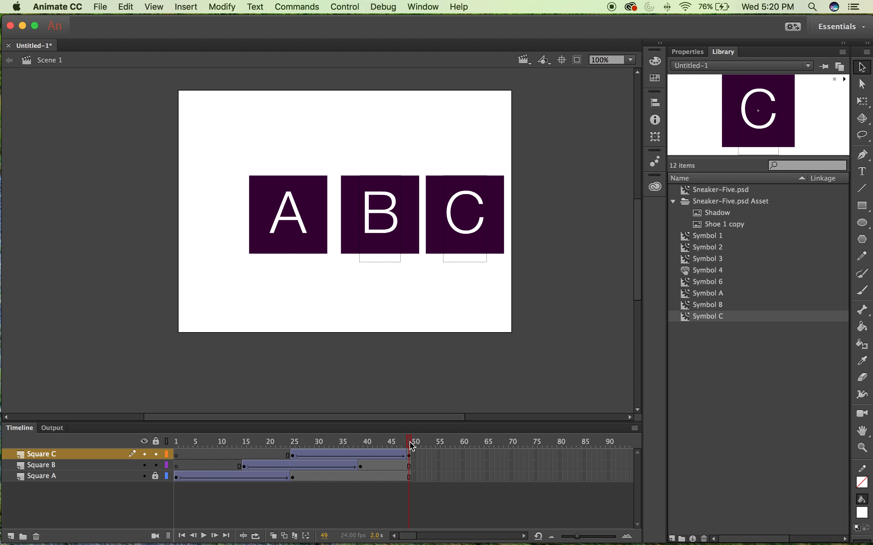
{"action": "left_click", "coordinate": [341, 6]}
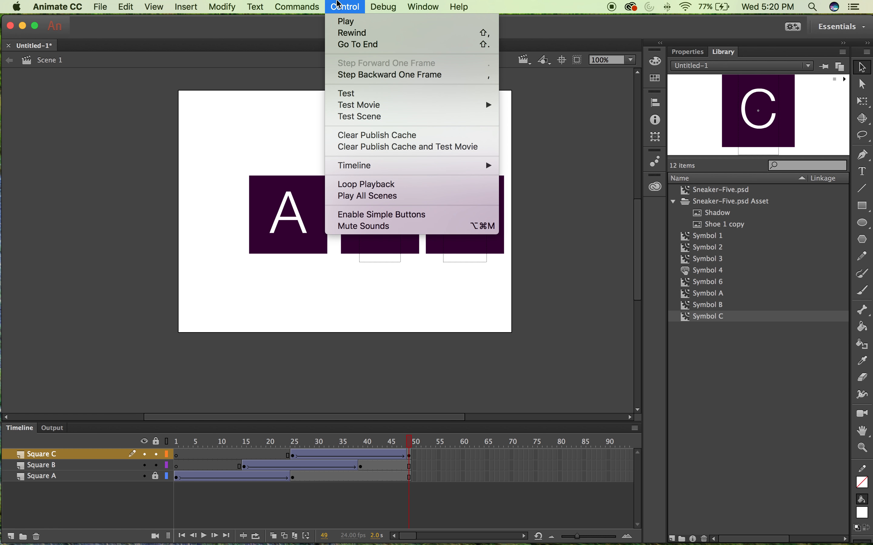
{"action": "mouse_move", "coordinate": [423, 6]}
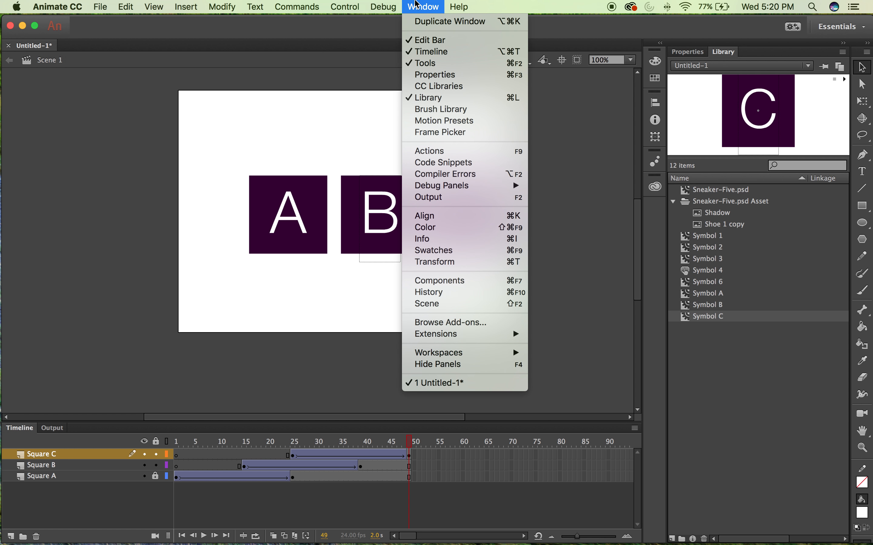
{"action": "left_click", "coordinate": [430, 152]}
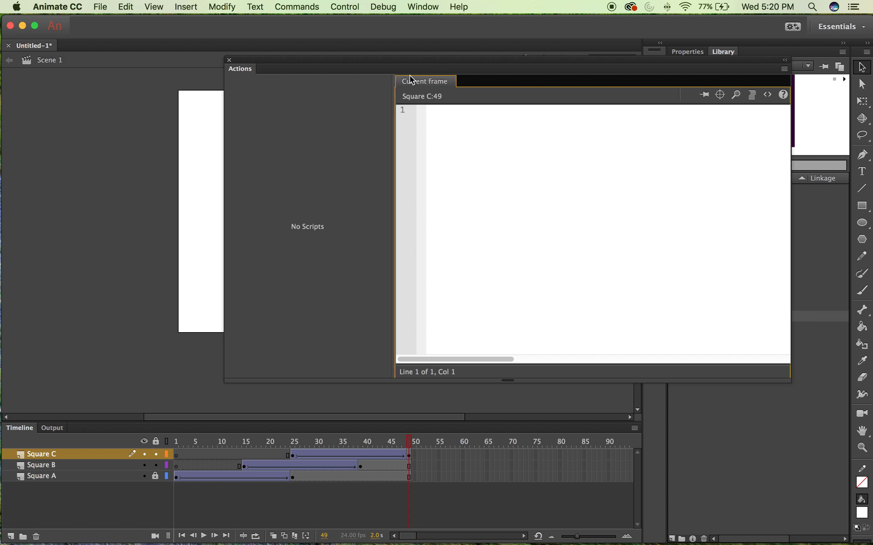
{"action": "left_click_drag", "start_coordinate": [603, 64], "coordinate": [638, 74]}
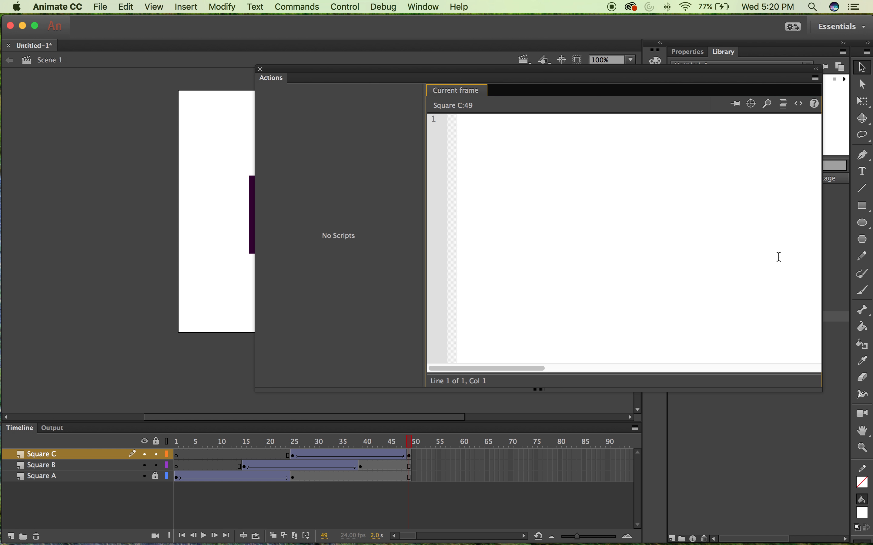
{"action": "left_click_drag", "start_coordinate": [818, 390], "coordinate": [824, 356]}
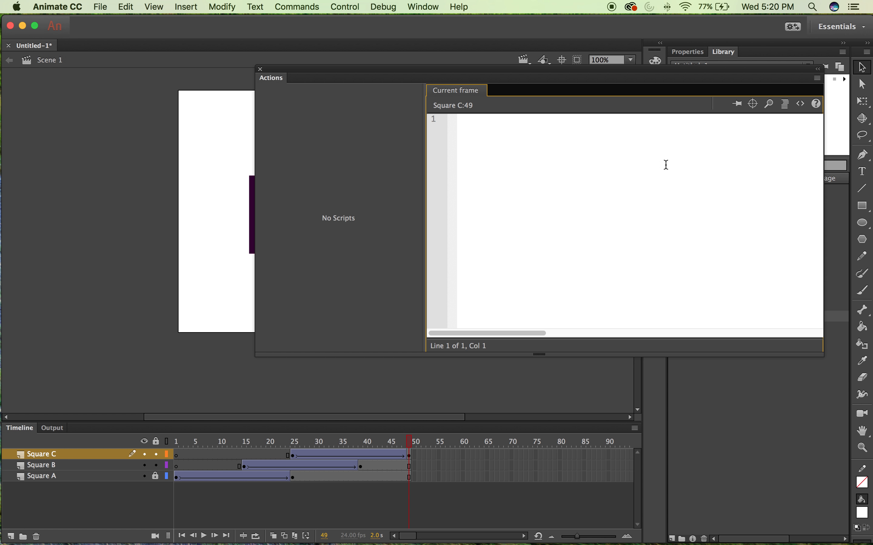
Insert the ActionScript code snippet "Stop at this Frame" from Timeline Navigation at frame 49.
{"action": "left_click", "coordinate": [804, 108]}
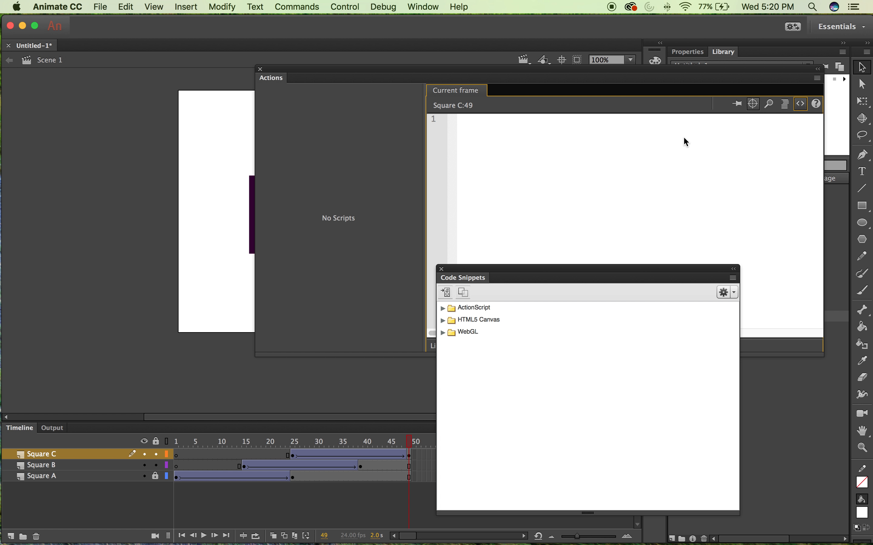
{"action": "left_click_drag", "start_coordinate": [496, 273], "coordinate": [547, 170]}
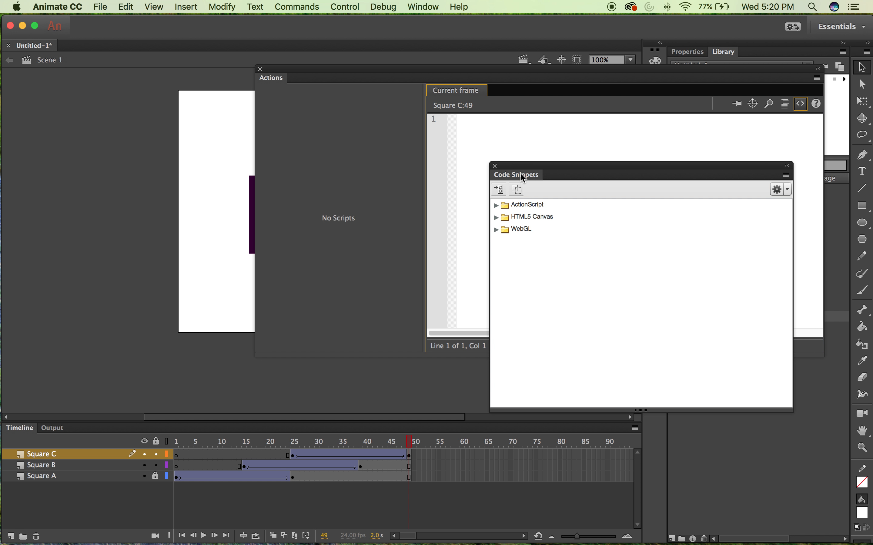
{"action": "left_click", "coordinate": [496, 206]}
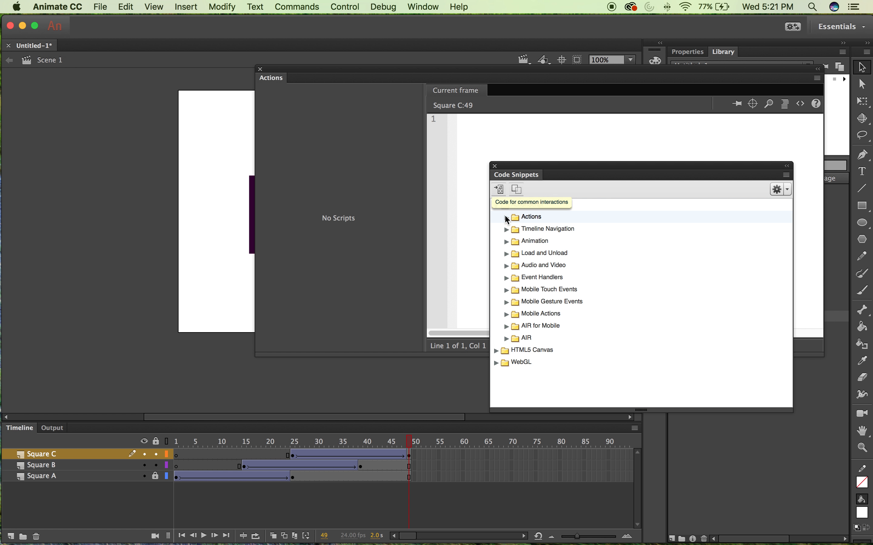
{"action": "left_click", "coordinate": [510, 229]}
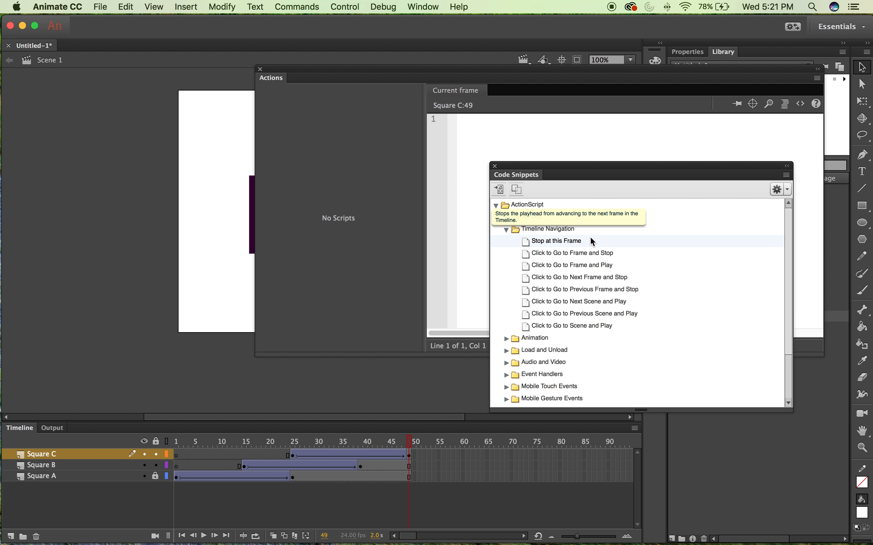
{"action": "double_click", "coordinate": [574, 241]}
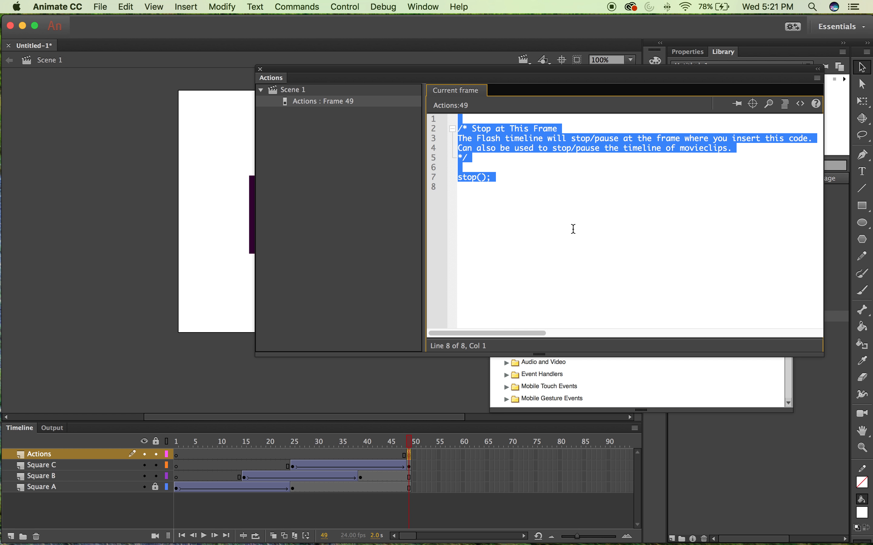
Examine the inserted script, highlighting its comment block and the stop(); statement.
{"action": "left_click", "coordinate": [558, 197]}
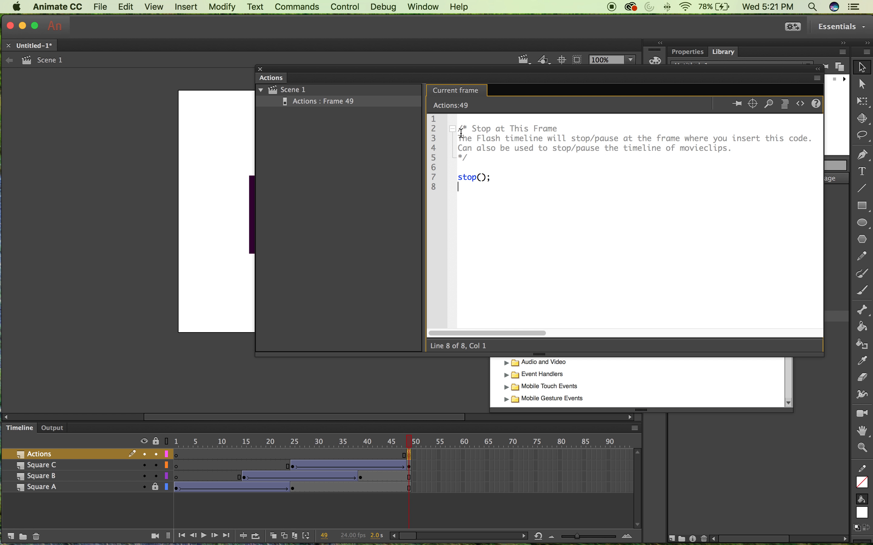
{"action": "mouse_move", "coordinate": [461, 127]}
{"action": "left_mouse_down"}
{"action": "mouse_move", "coordinate": [488, 157]}
{"action": "mouse_move", "coordinate": [455, 120]}
{"action": "mouse_move", "coordinate": [467, 139]}
{"action": "mouse_move", "coordinate": [463, 129]}
{"action": "left_mouse_up"}
{"action": "left_click", "coordinate": [495, 159]}
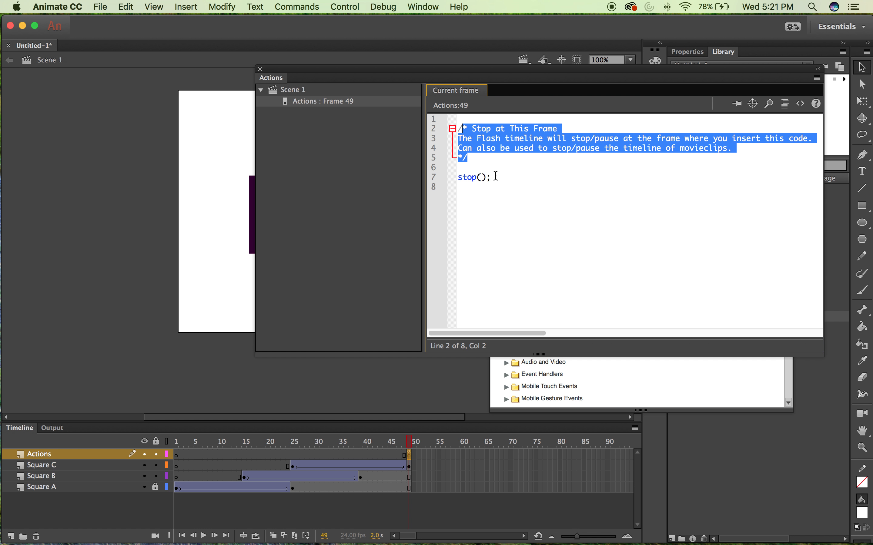
{"action": "left_click", "coordinate": [495, 176]}
{"action": "left_click_drag", "start_coordinate": [464, 189], "coordinate": [463, 182]}
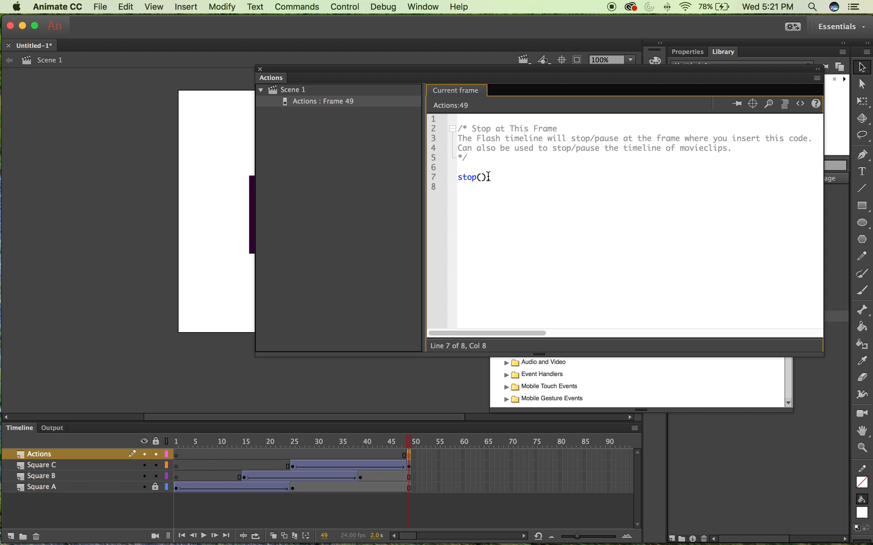
{"action": "left_click_drag", "start_coordinate": [464, 176], "coordinate": [458, 177]}
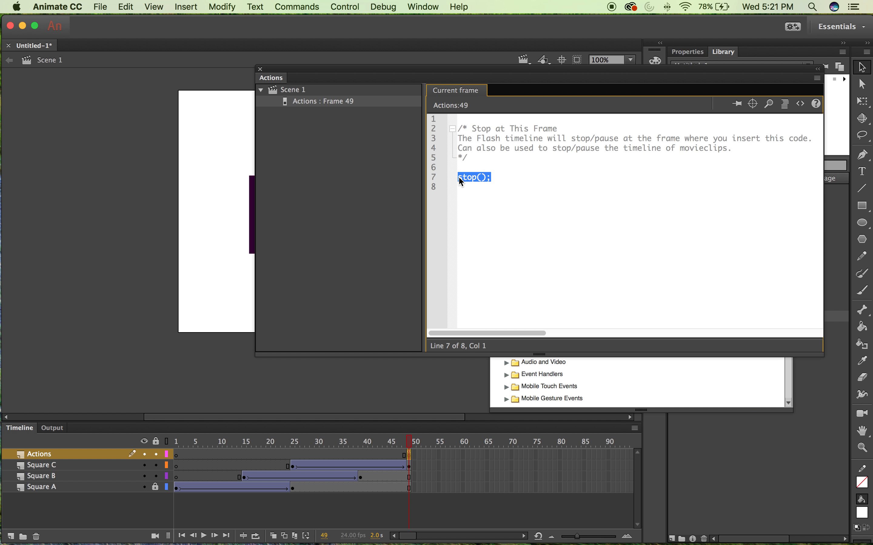
{"action": "left_click", "coordinate": [503, 187]}
{"action": "left_click_drag", "start_coordinate": [497, 160], "coordinate": [466, 127]}
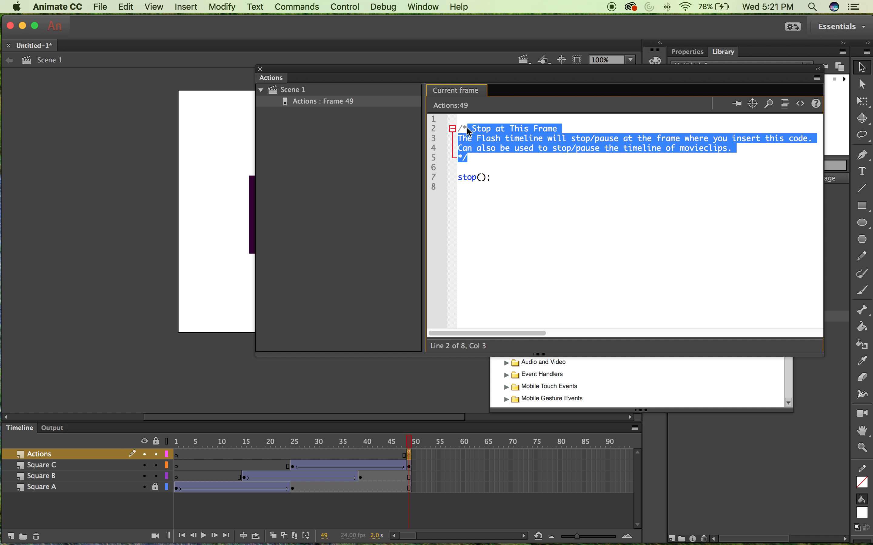
{"action": "left_click", "coordinate": [496, 148]}
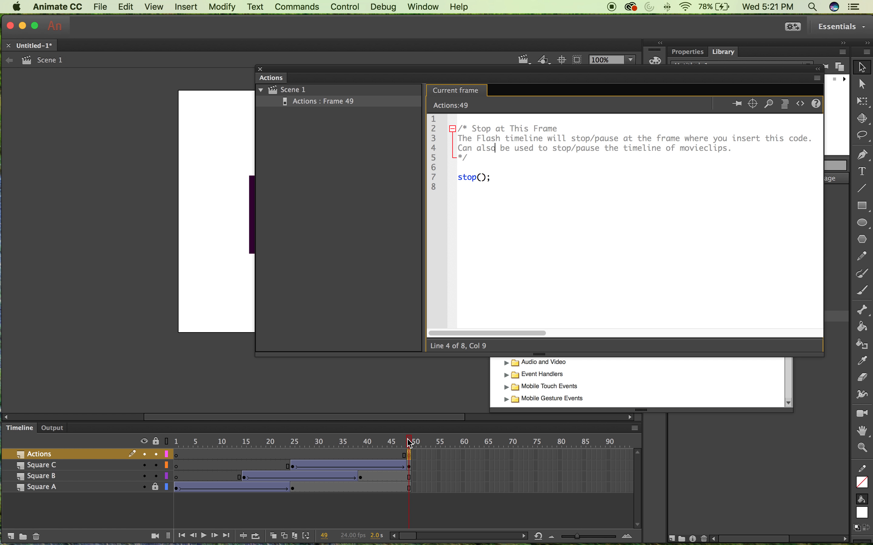
Compare the scripts at frames 48 and 49 of the Actions layer.
{"action": "left_click_drag", "start_coordinate": [414, 446], "coordinate": [406, 443]}
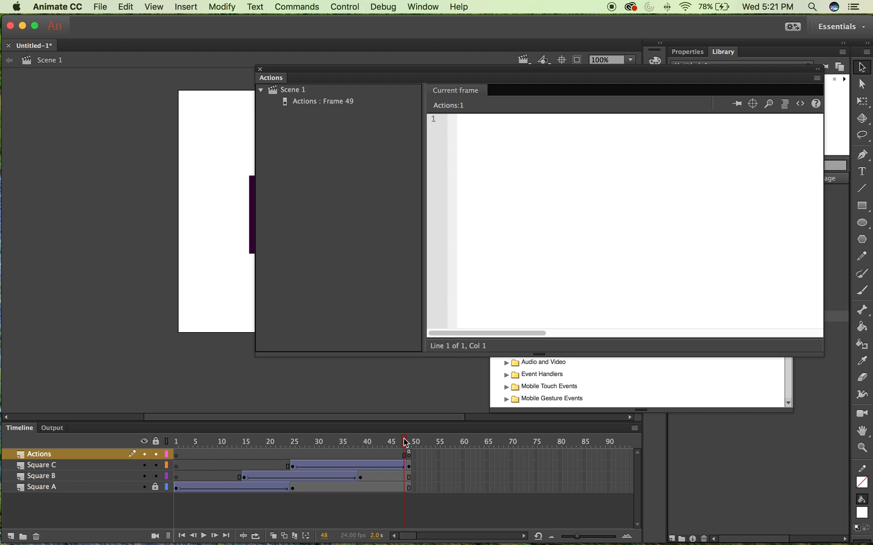
{"action": "left_click", "coordinate": [410, 454]}
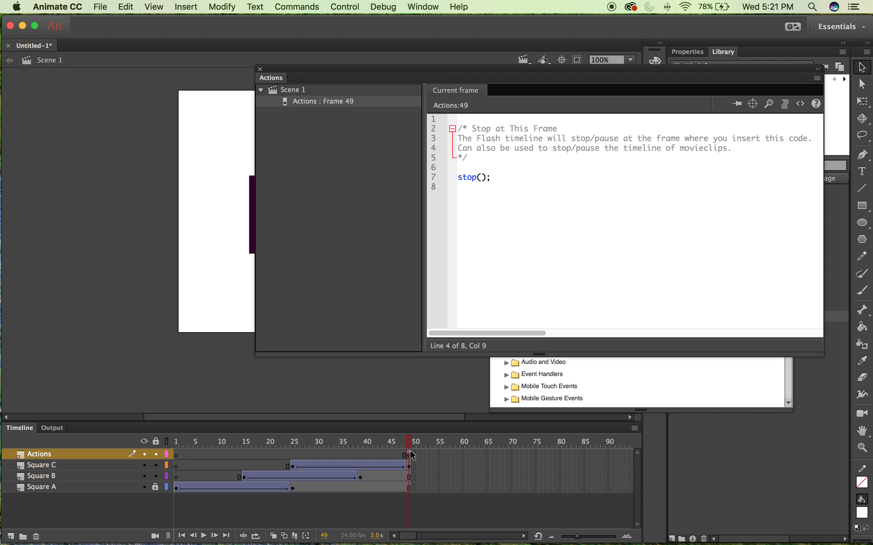
{"action": "left_click", "coordinate": [408, 450]}
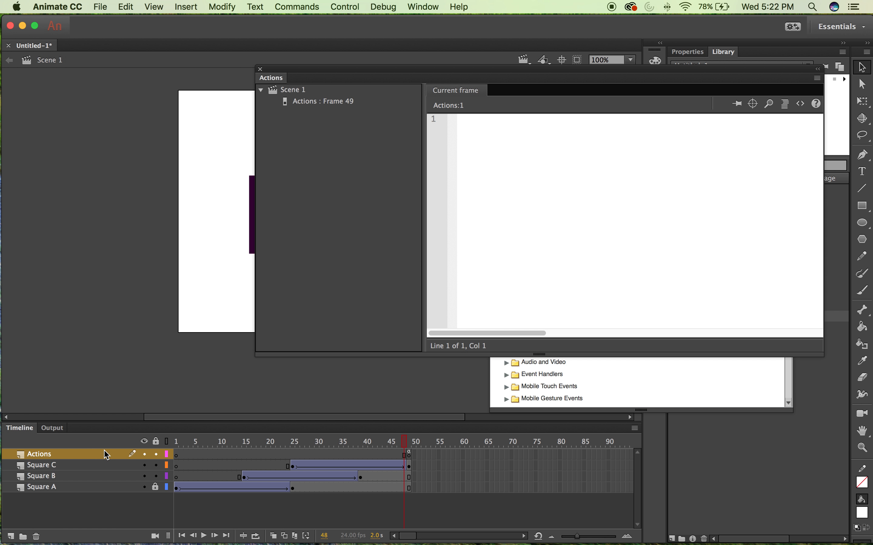
{"action": "left_click", "coordinate": [410, 443]}
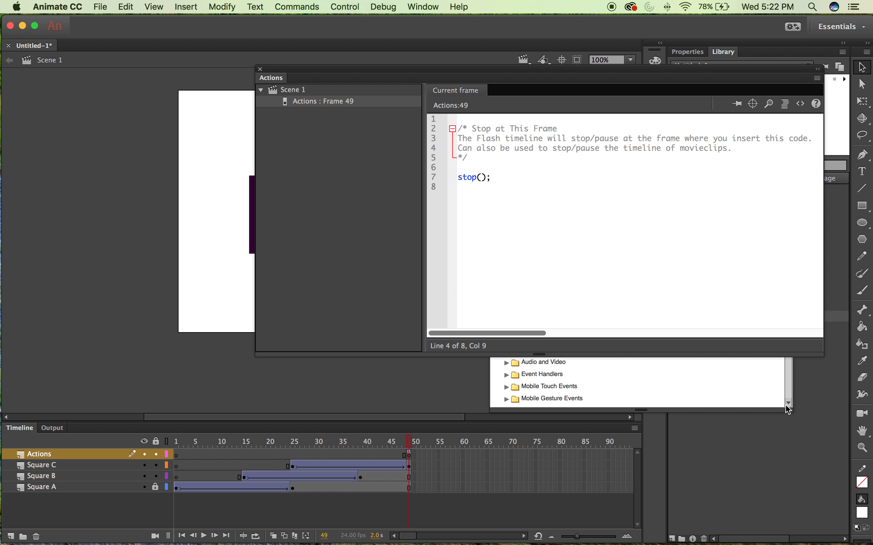
Close the Actions and Code Snippets windows and test the movie with the stop action.
{"action": "left_click", "coordinate": [261, 69]}
{"action": "left_click", "coordinate": [495, 166]}
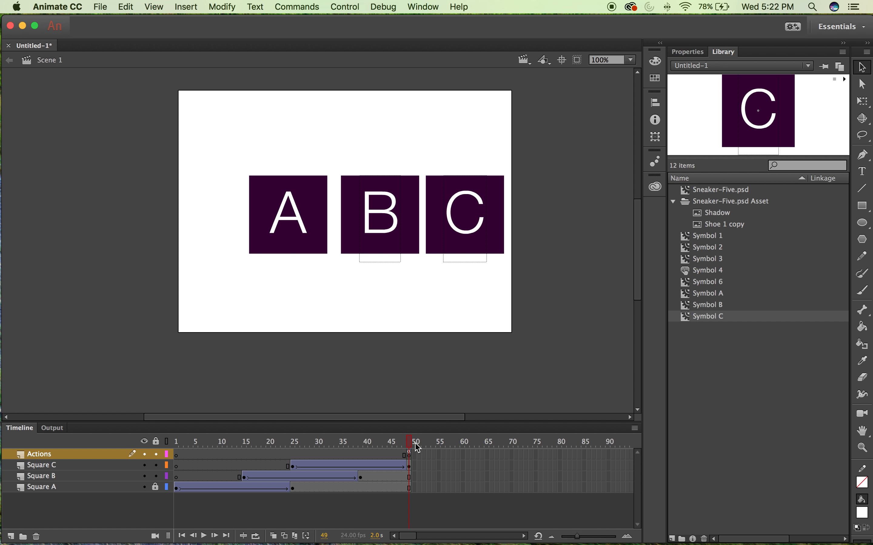
{"action": "left_click", "coordinate": [379, 6]}
{"action": "mouse_move", "coordinate": [353, 6]}
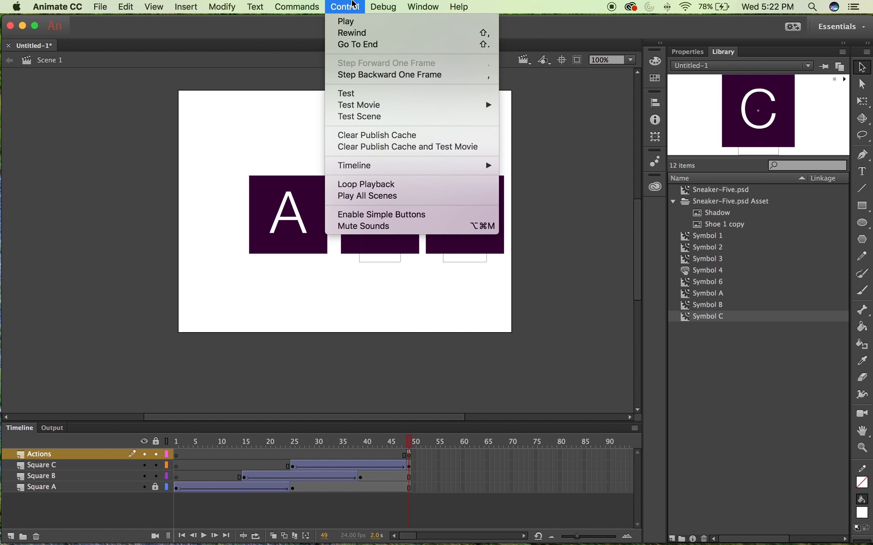
{"action": "left_click", "coordinate": [353, 95]}
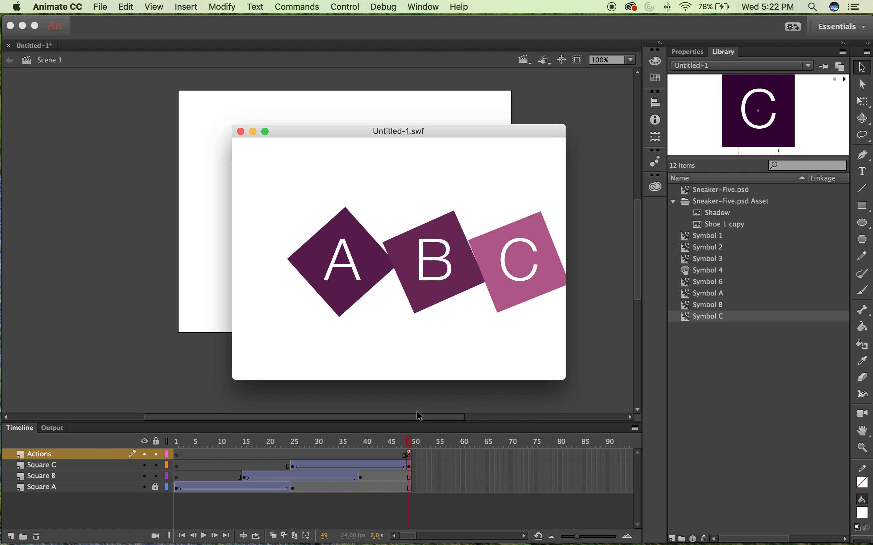
{"action": "left_click", "coordinate": [241, 131]}
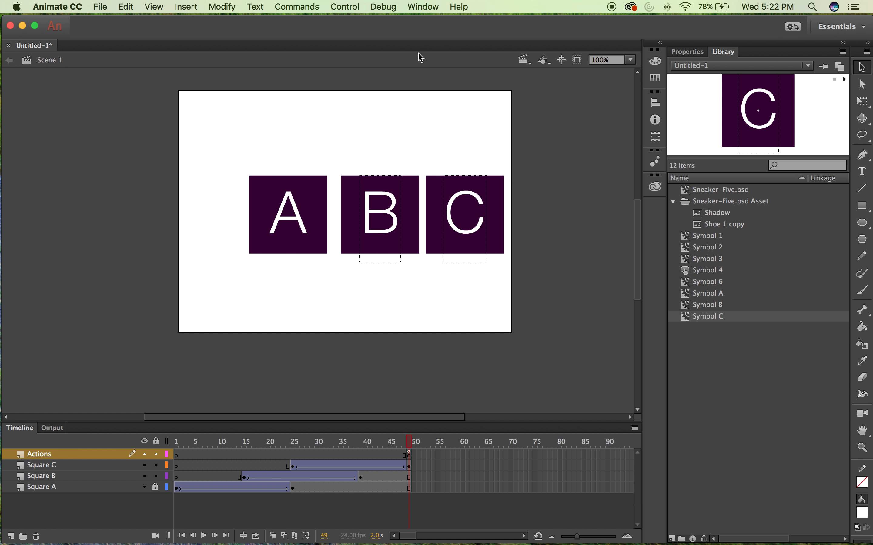